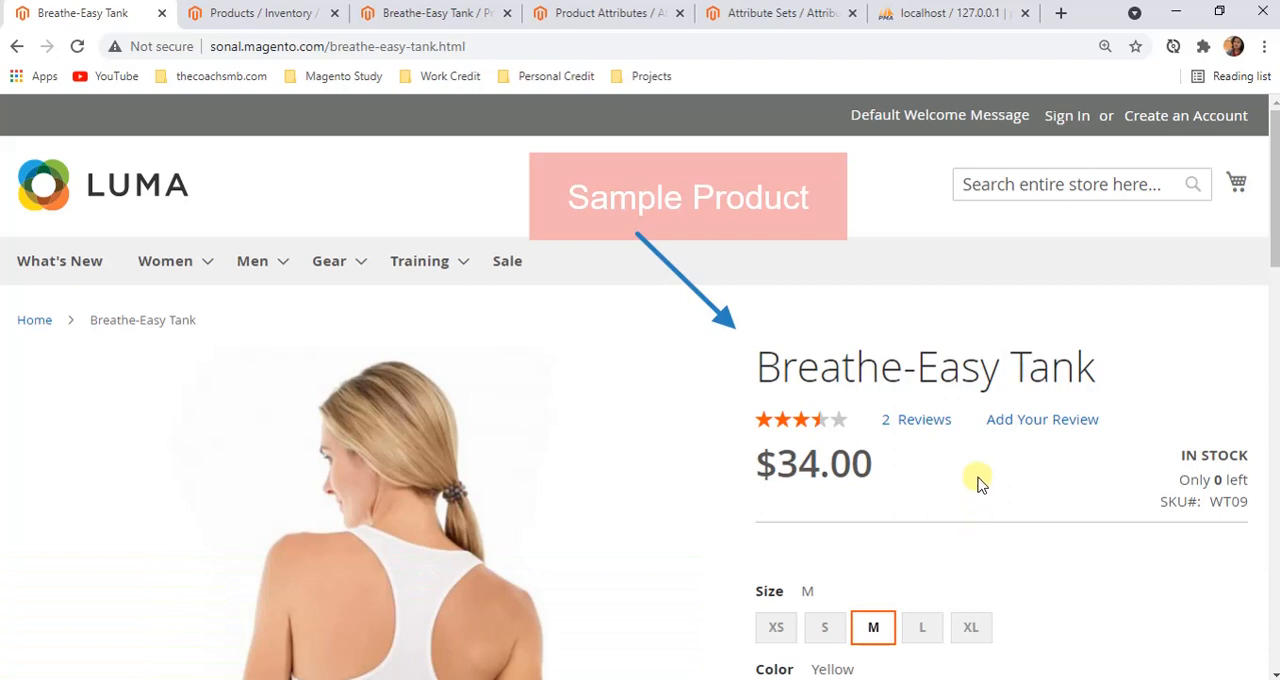
# Examine the Breathe-Easy Tank storefront page, including its name, price, size, color, quantity and purchase options
pyautogui.scroll(-5, 800, 500)
pyautogui.scroll(5, 810, 492)
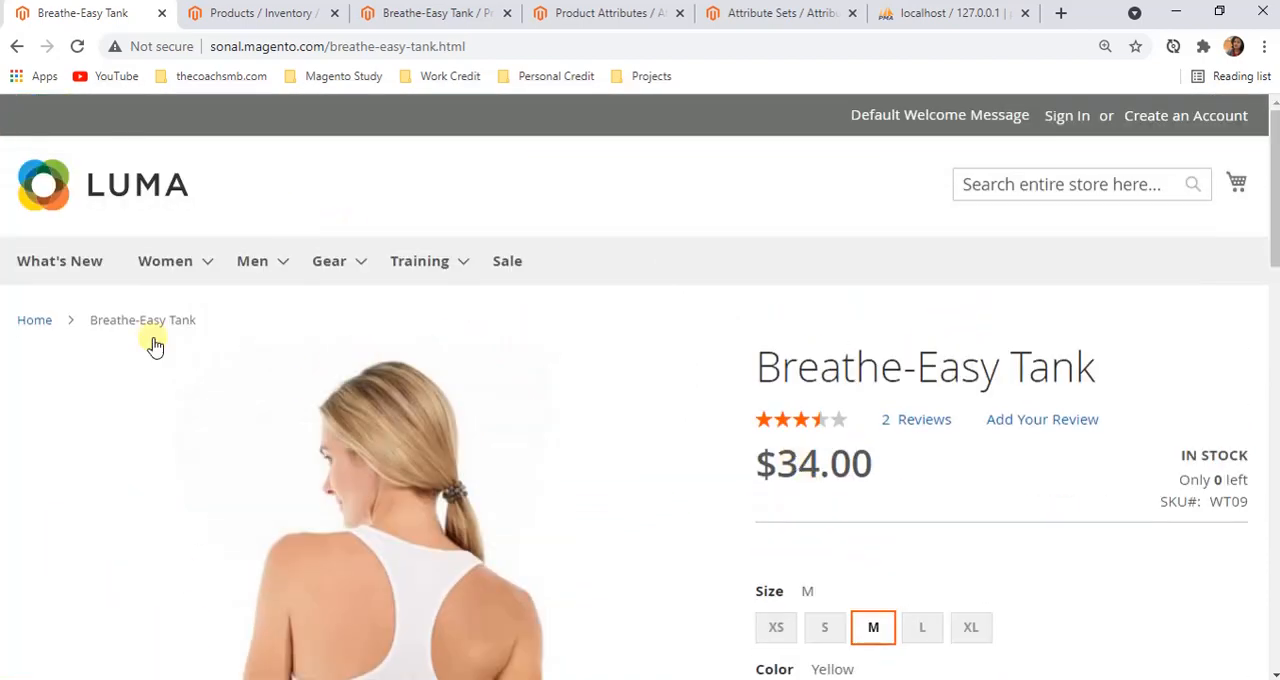
pyautogui.moveTo(342, 251)
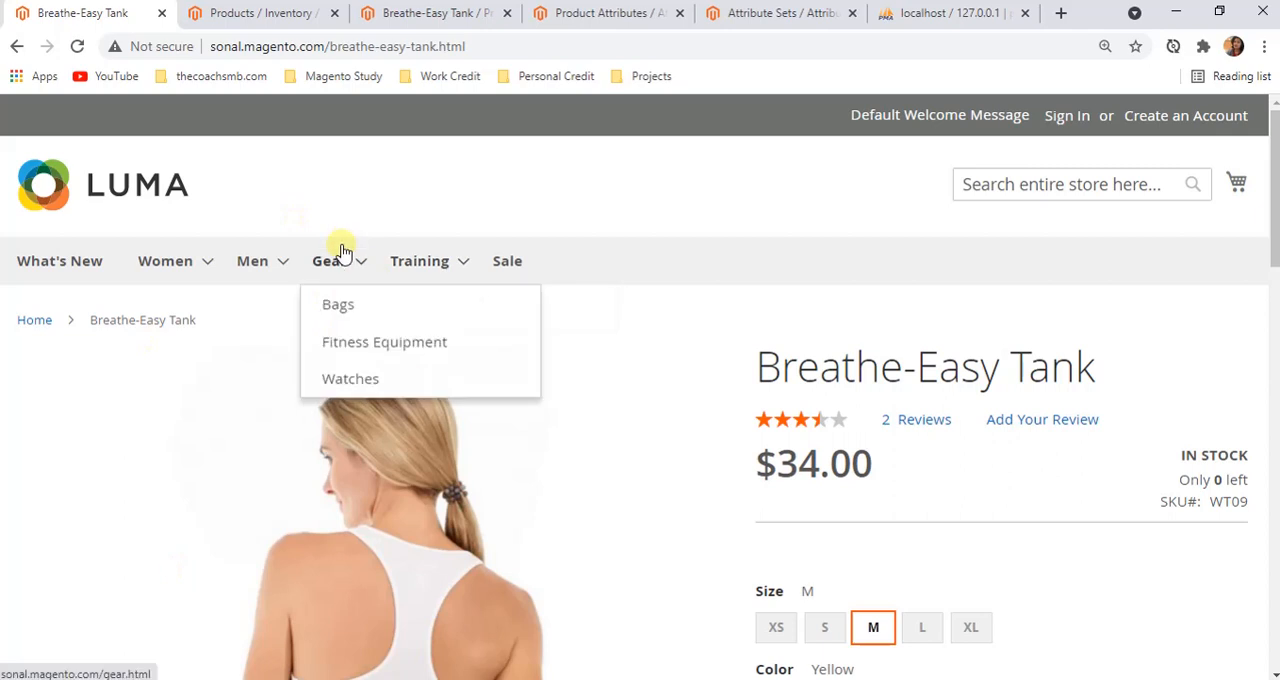
pyautogui.scroll(-1, 1015, 372)
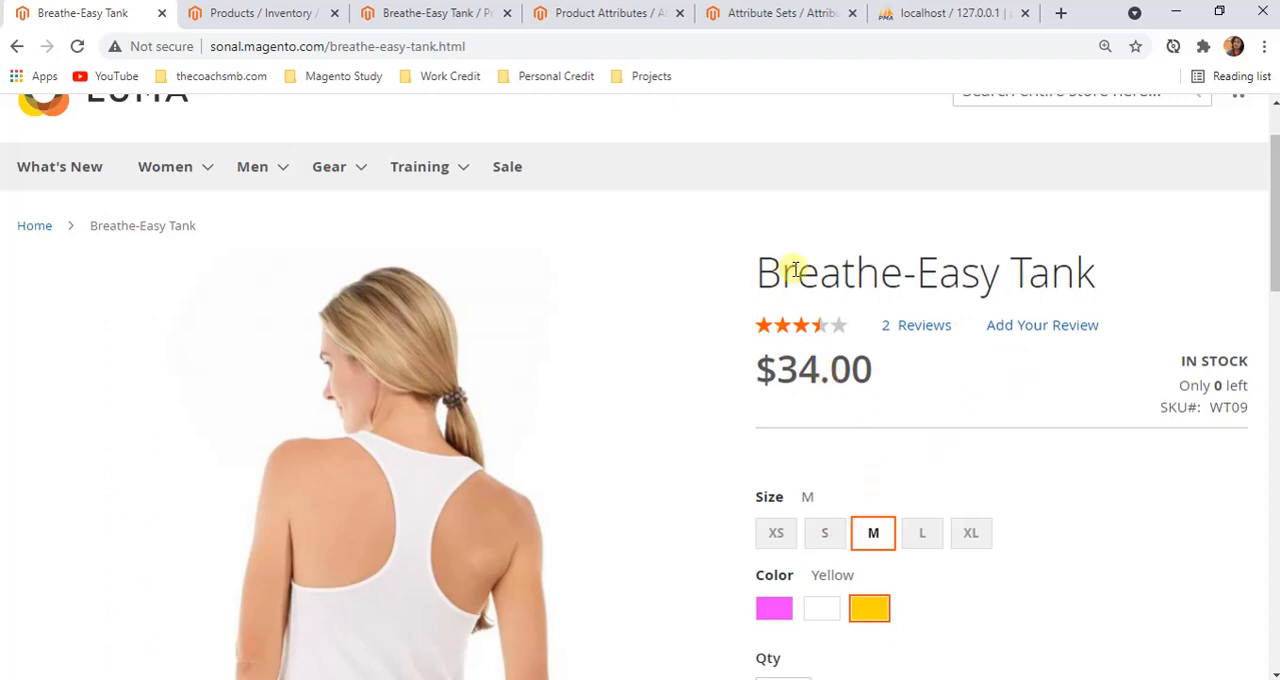
pyautogui.scroll(-3, 793, 270)
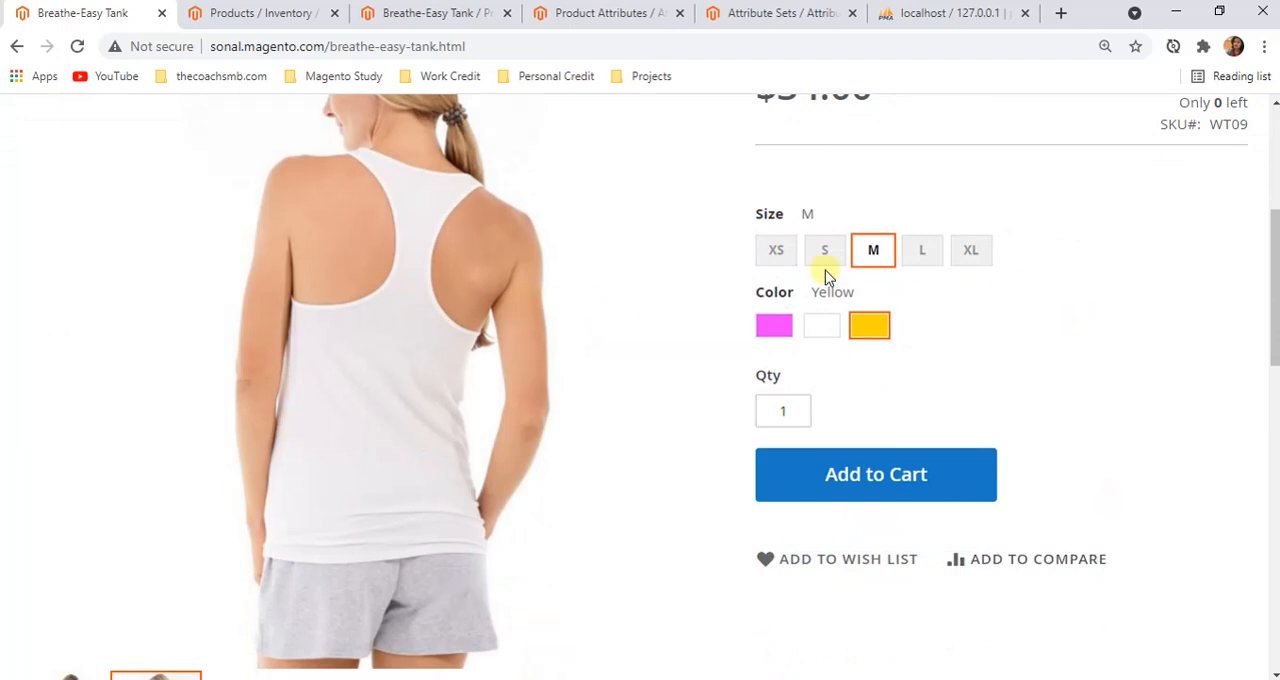
pyautogui.scroll(-2, 798, 460)
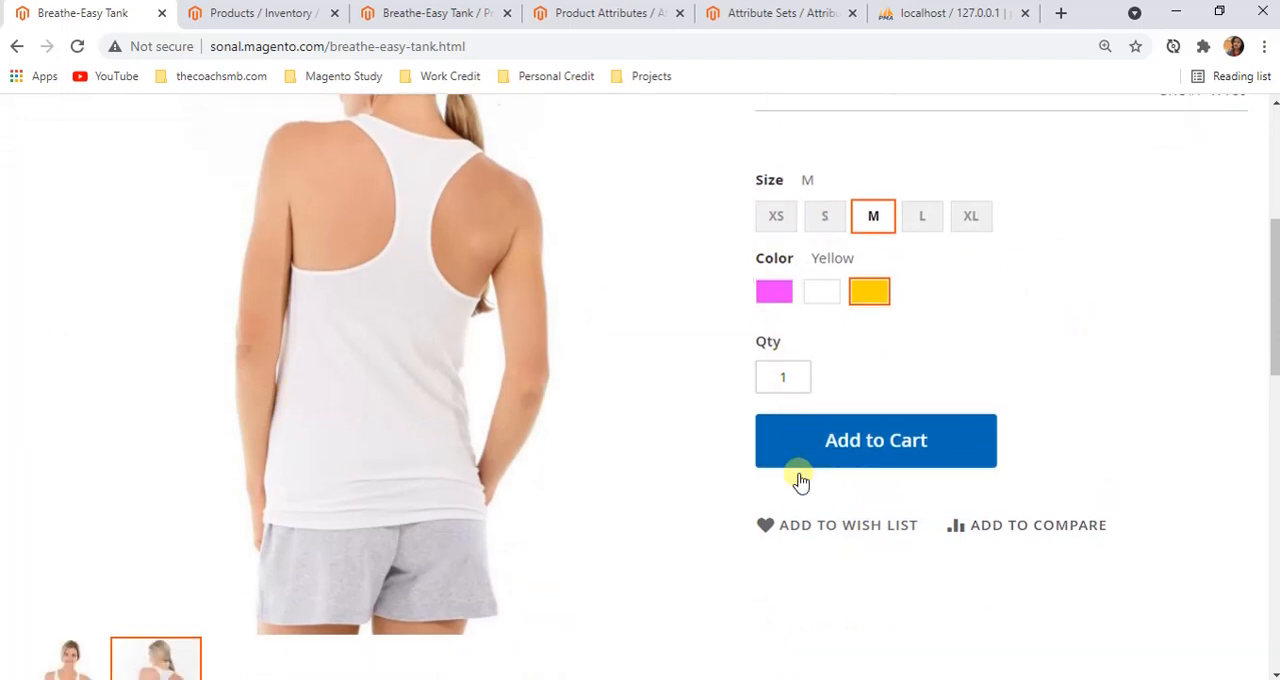
pyautogui.scroll(-2, 1240, 345)
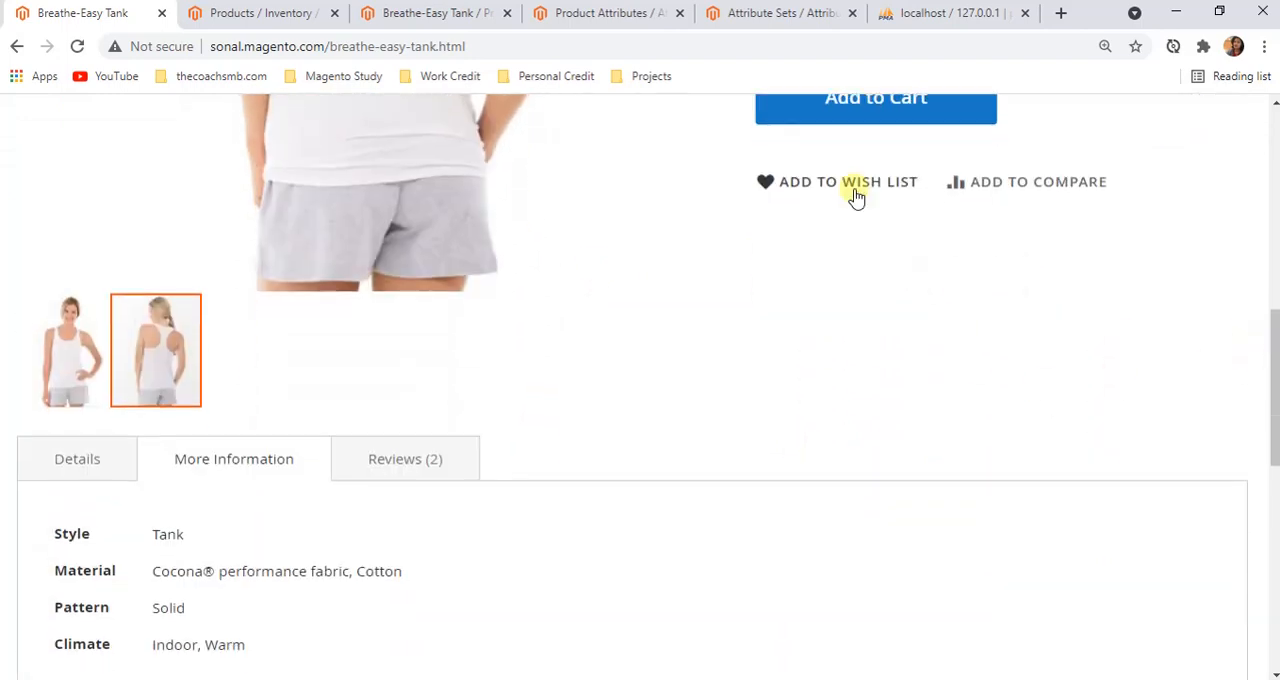
pyautogui.scroll(-2, 100, 363)
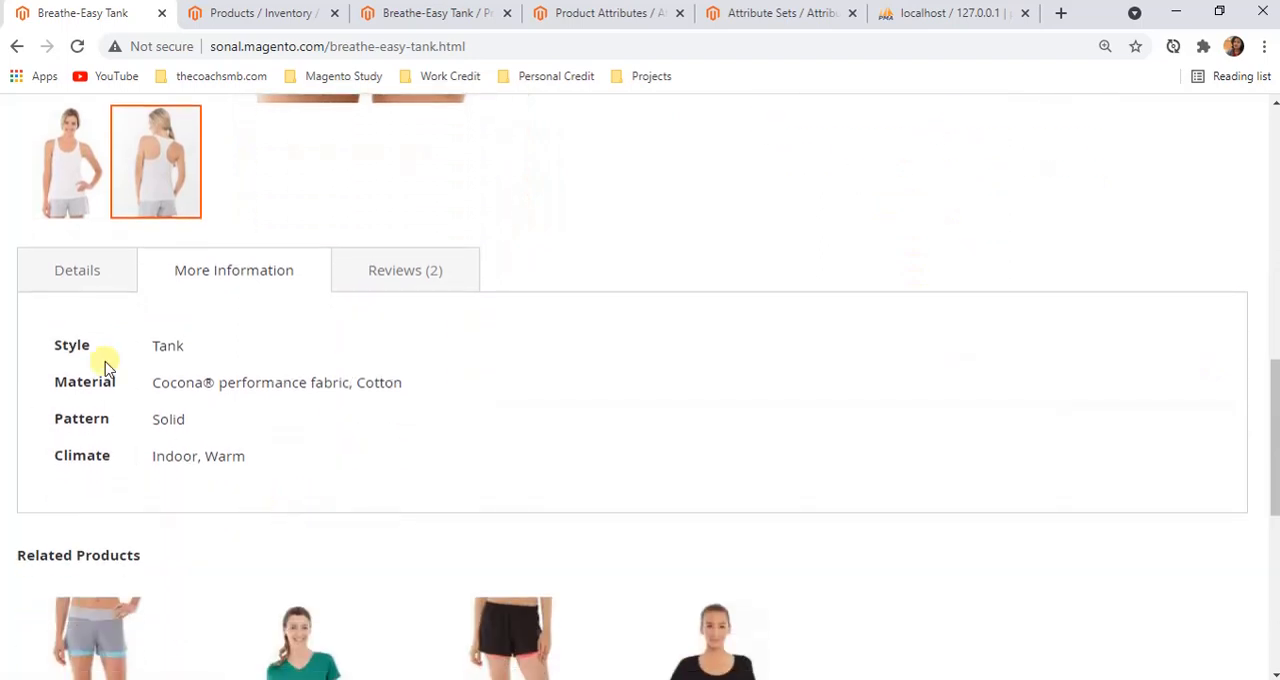
# Read the Breathe-Easy Tank's Details, More Information and Reviews sections on the storefront page
pyautogui.click(31, 262)
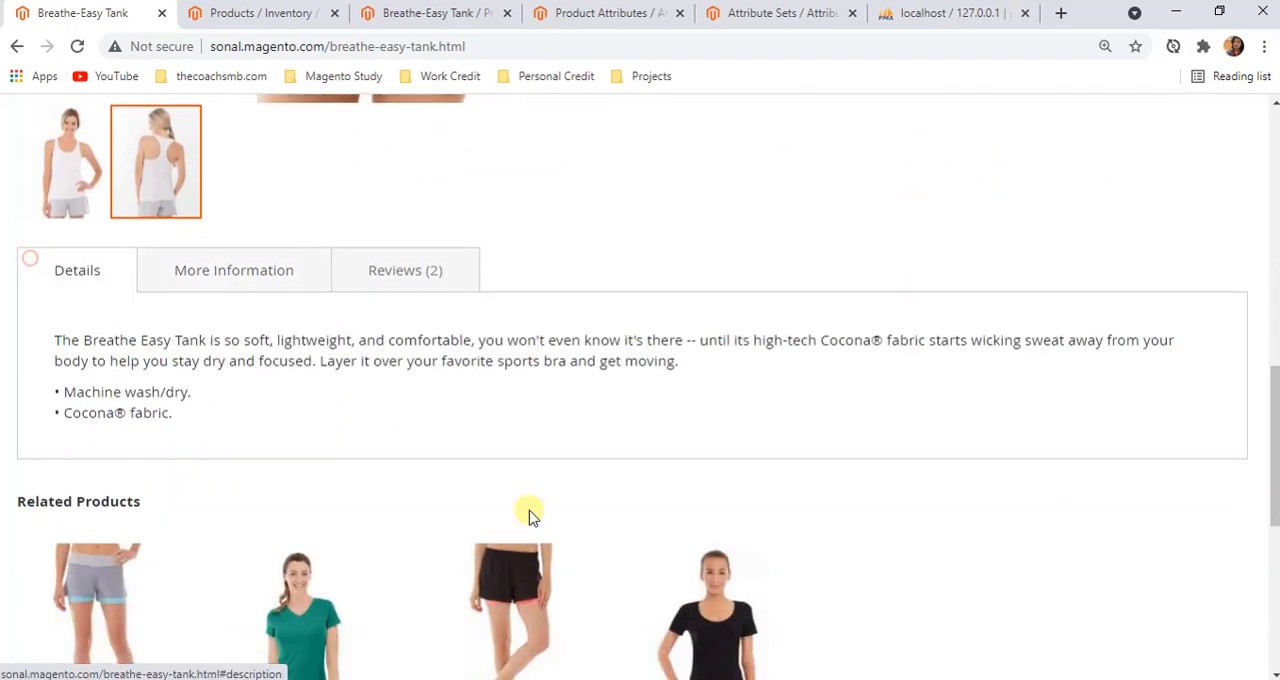
pyautogui.click(203, 274)
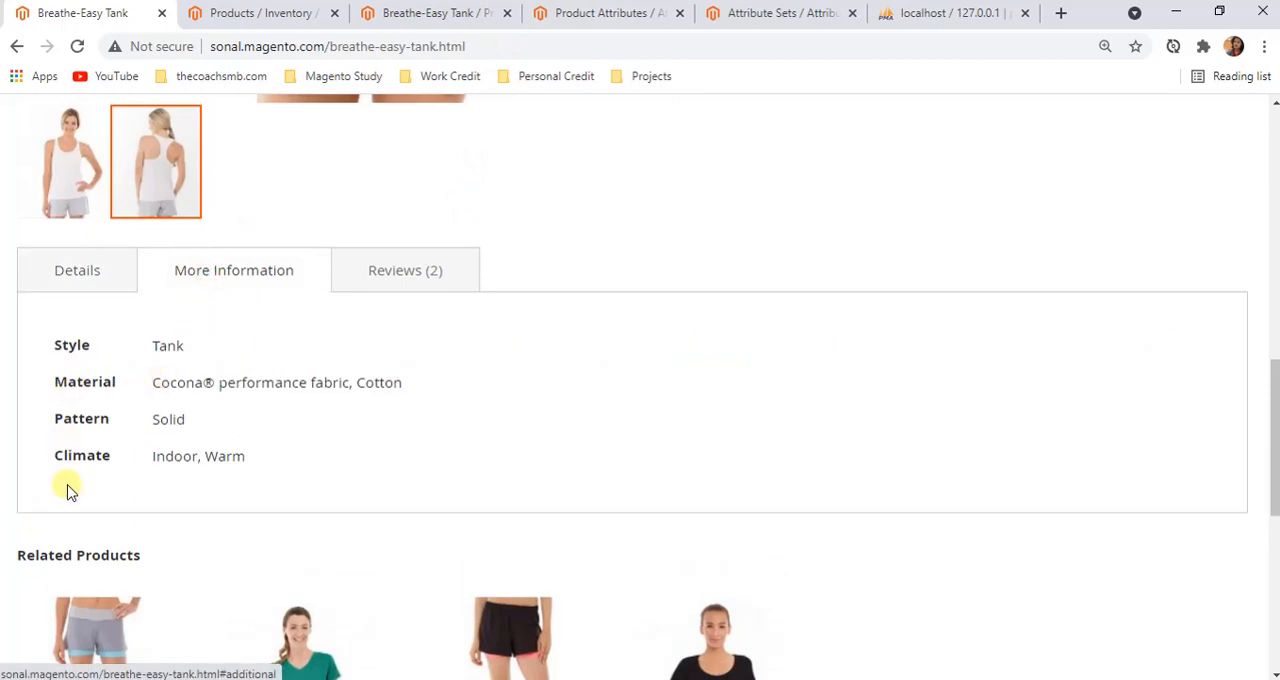
pyautogui.click(407, 268)
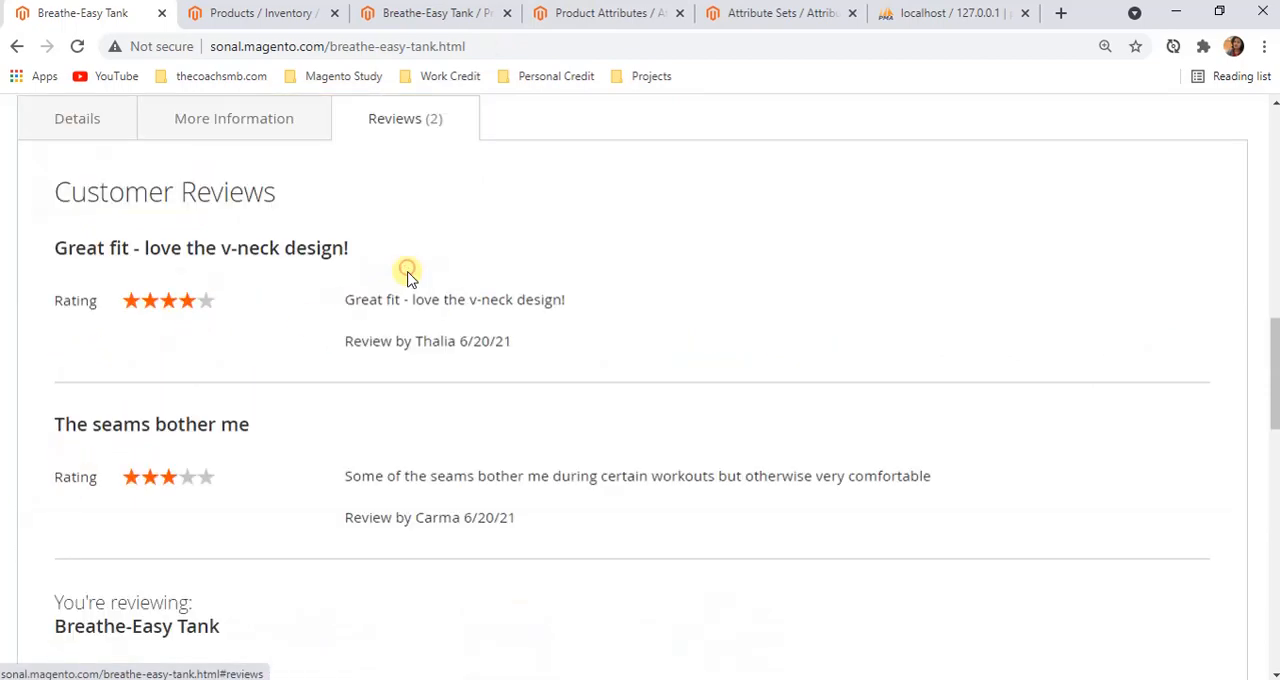
pyautogui.scroll(-7, 1134, 546)
pyautogui.scroll(10, 677, 423)
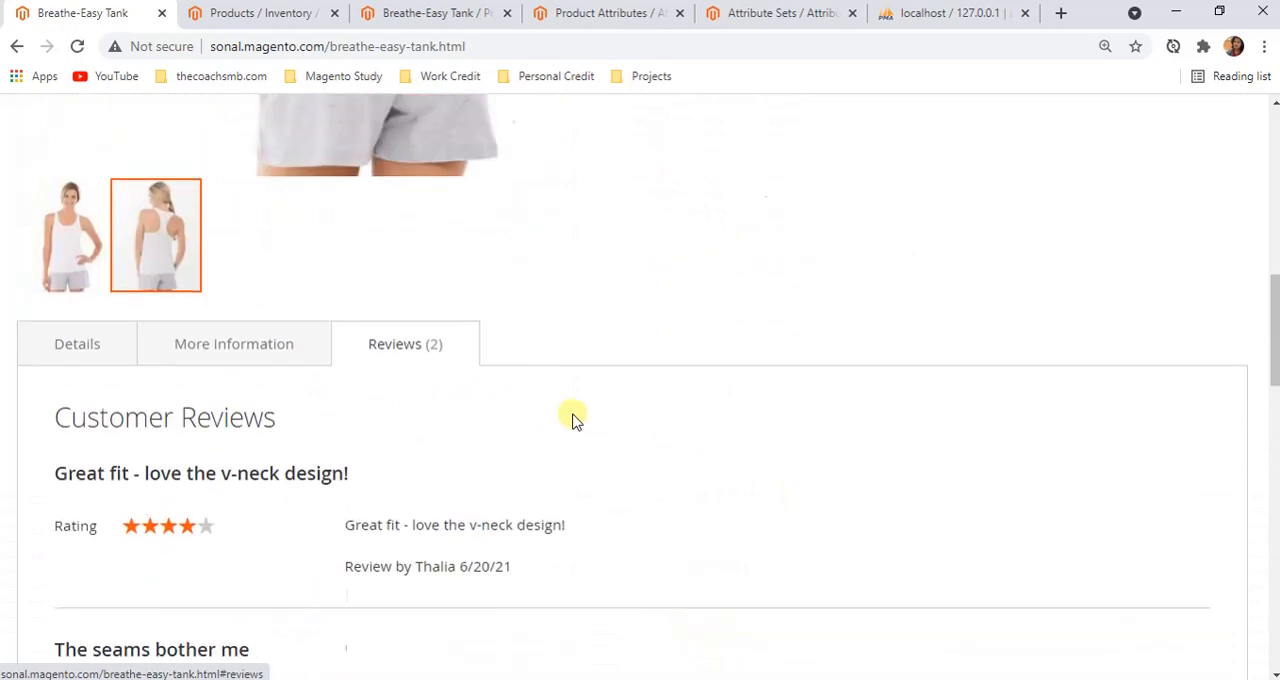
pyautogui.scroll(5, 709, 386)
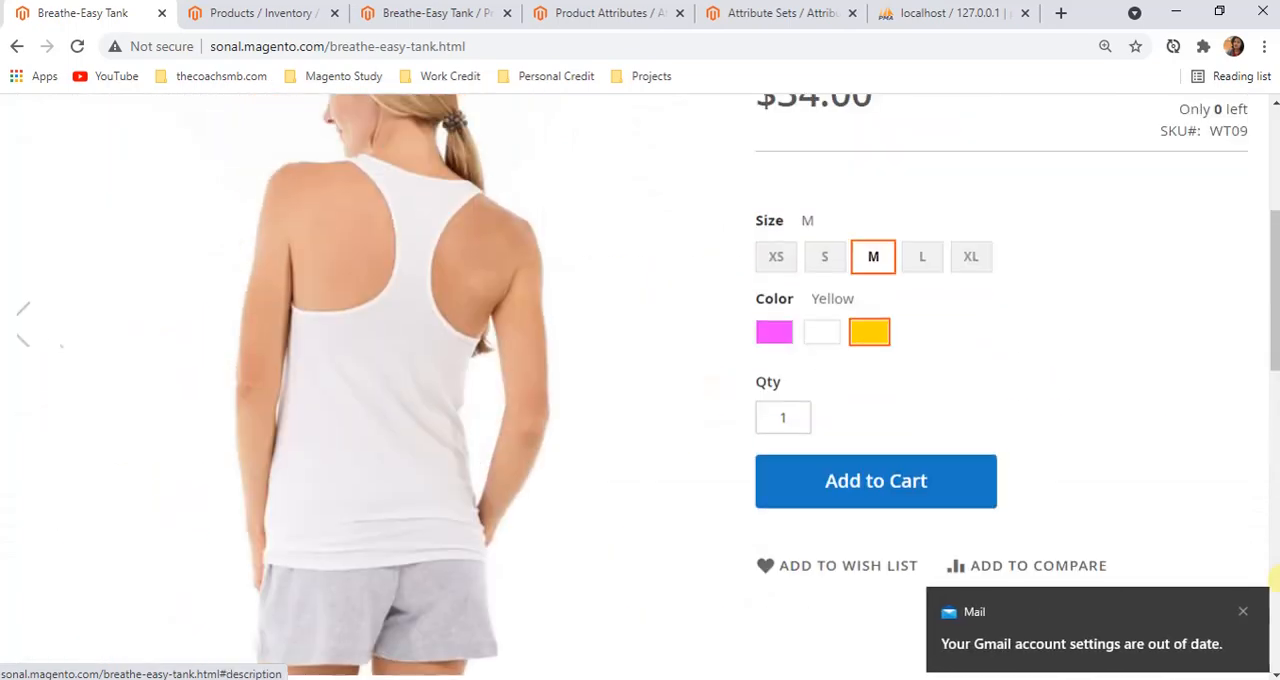
# Dismiss the two mail notifications and return to the product's name and price
pyautogui.click(1245, 609)
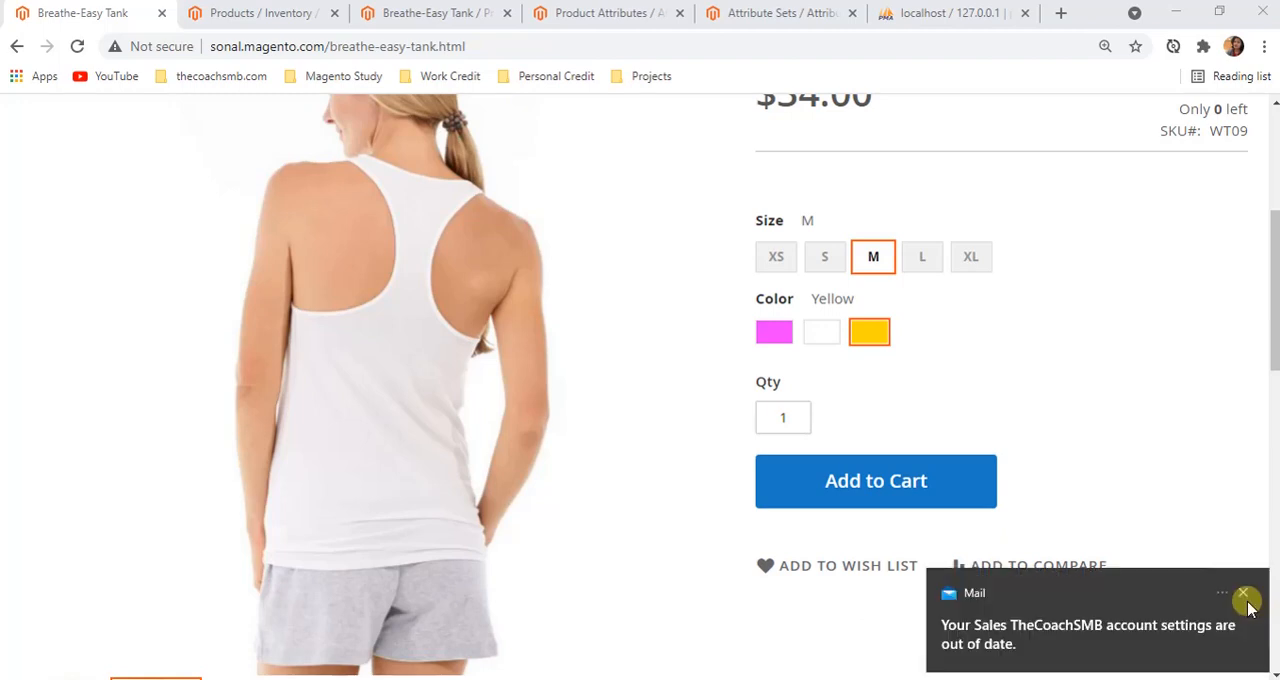
pyautogui.click(1245, 603)
pyautogui.scroll(1, 772, 316)
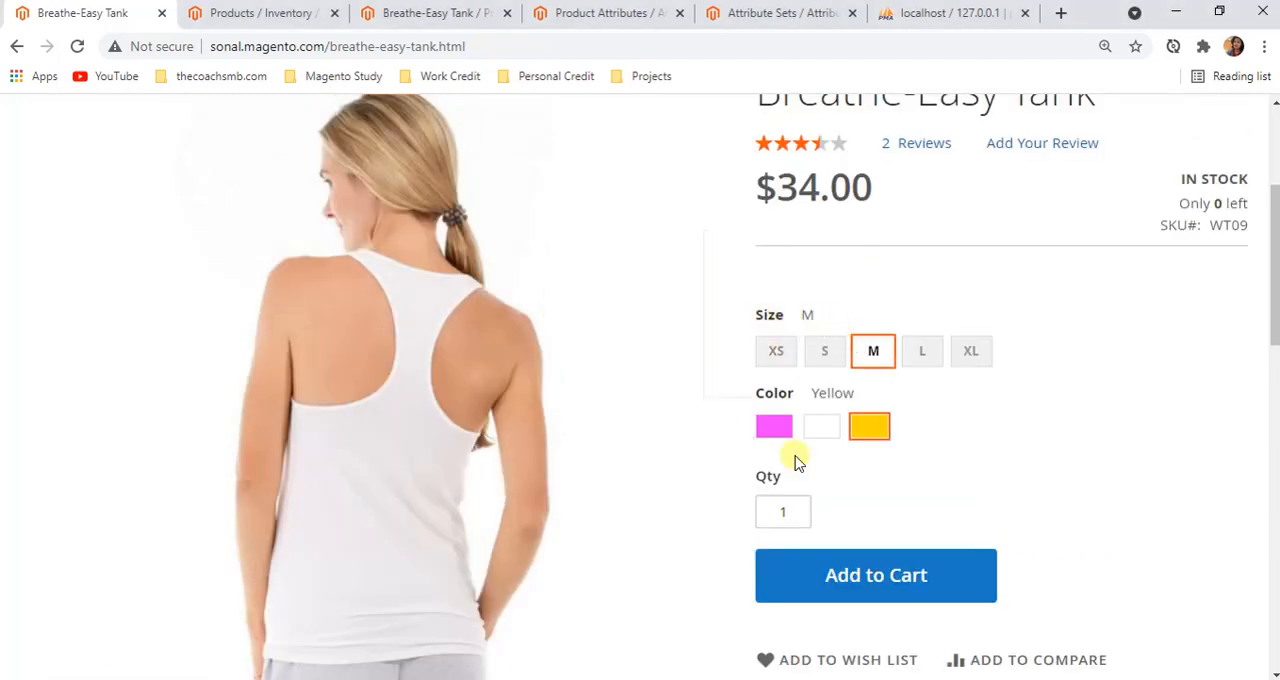
pyautogui.scroll(2, 817, 325)
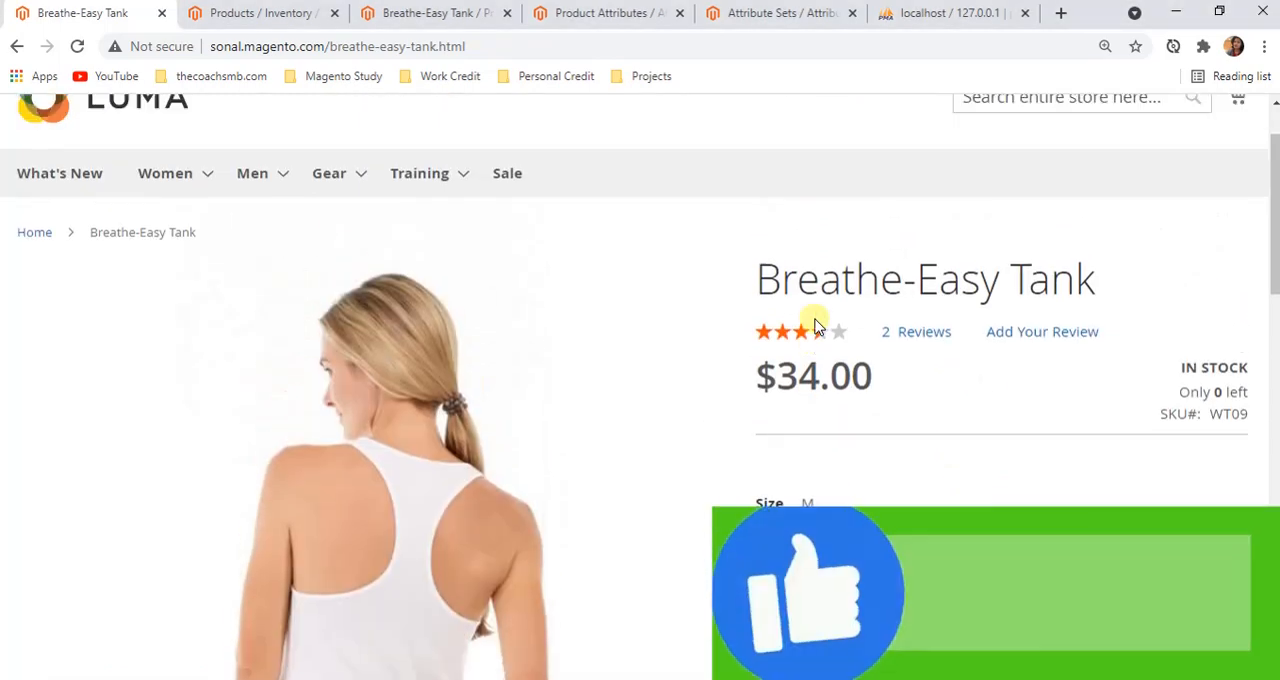
# Show the More Information section and compare its Style, Material, Pattern and Climate attributes with the product's size and color options
pyautogui.scroll(-3, 1095, 316)
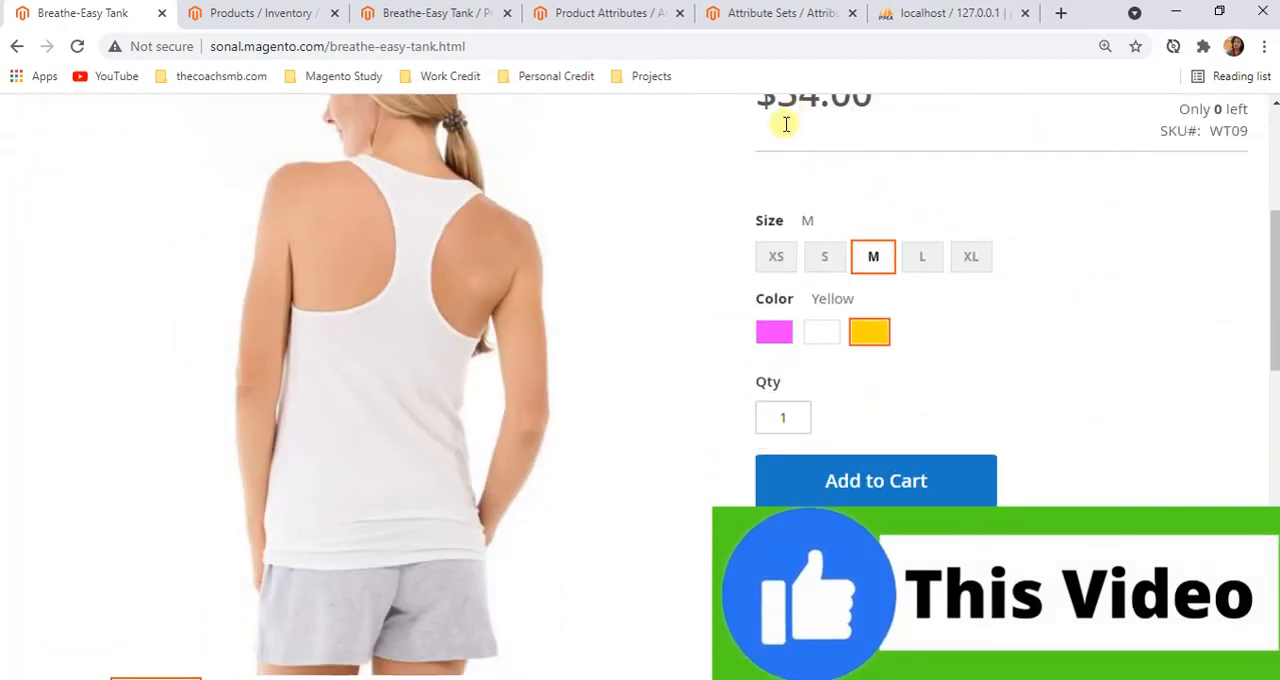
pyautogui.scroll(-4, 717, 363)
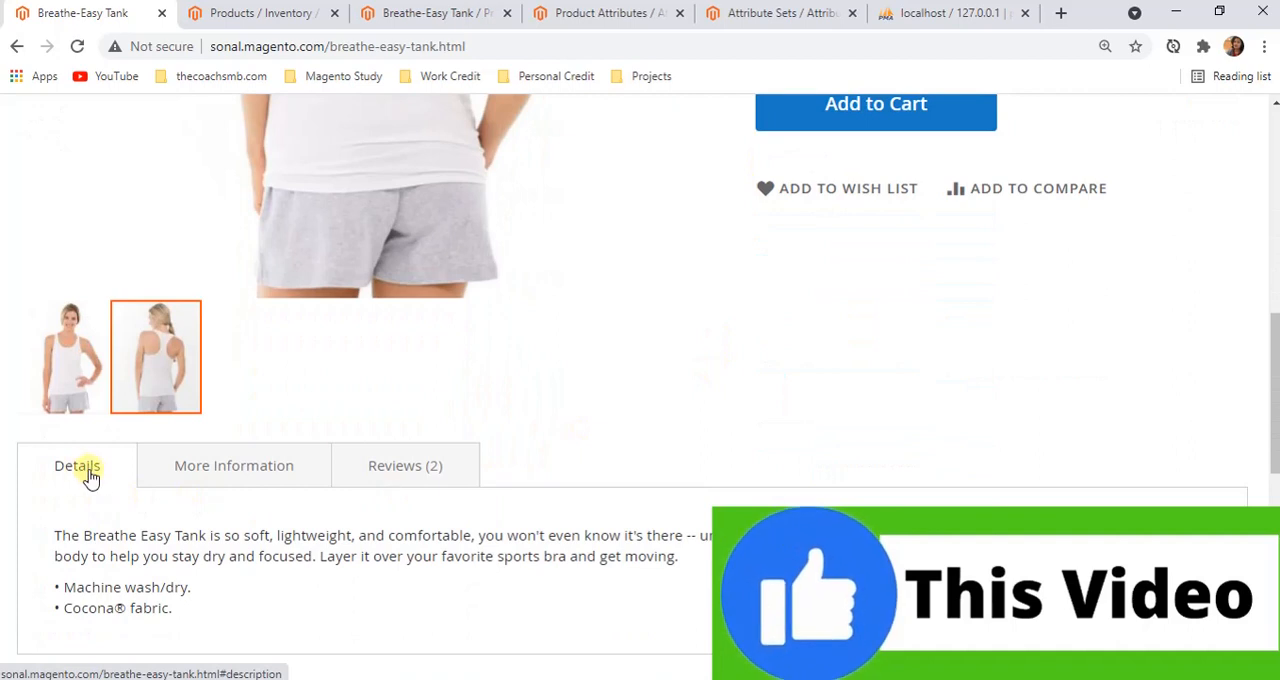
pyautogui.click(183, 482)
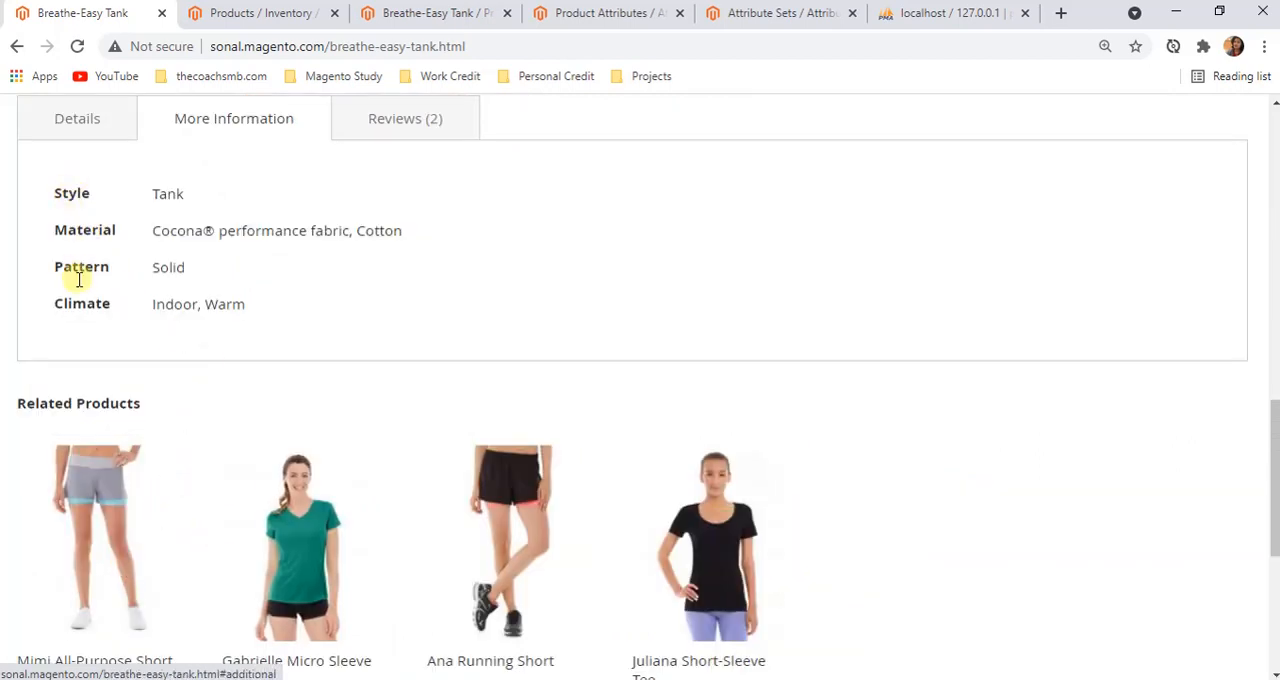
pyautogui.scroll(2, 543, 340)
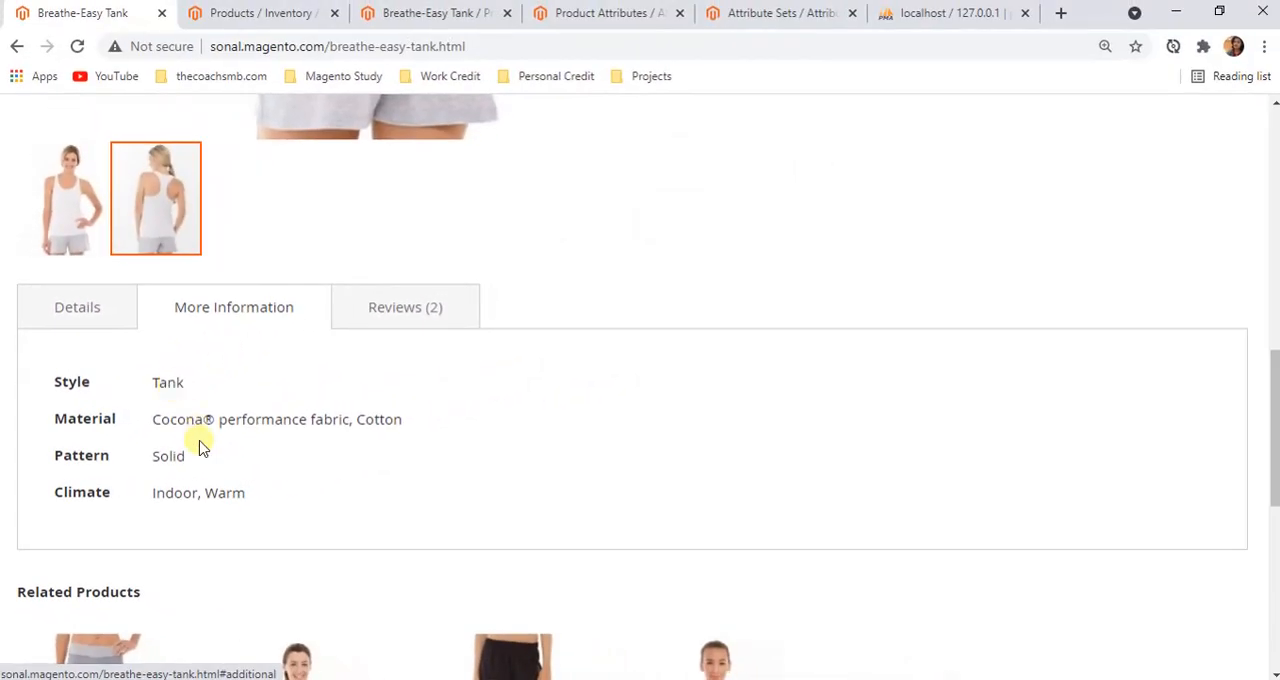
pyautogui.scroll(5, 200, 447)
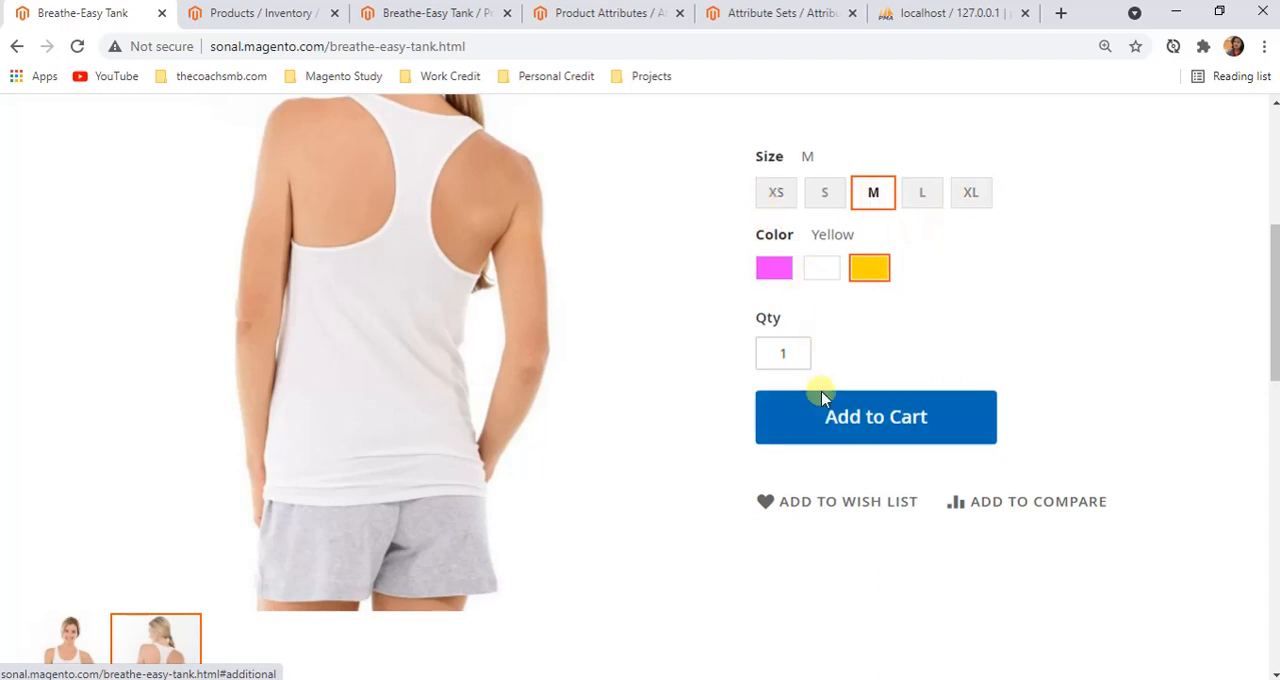
pyautogui.scroll(-4, 317, 486)
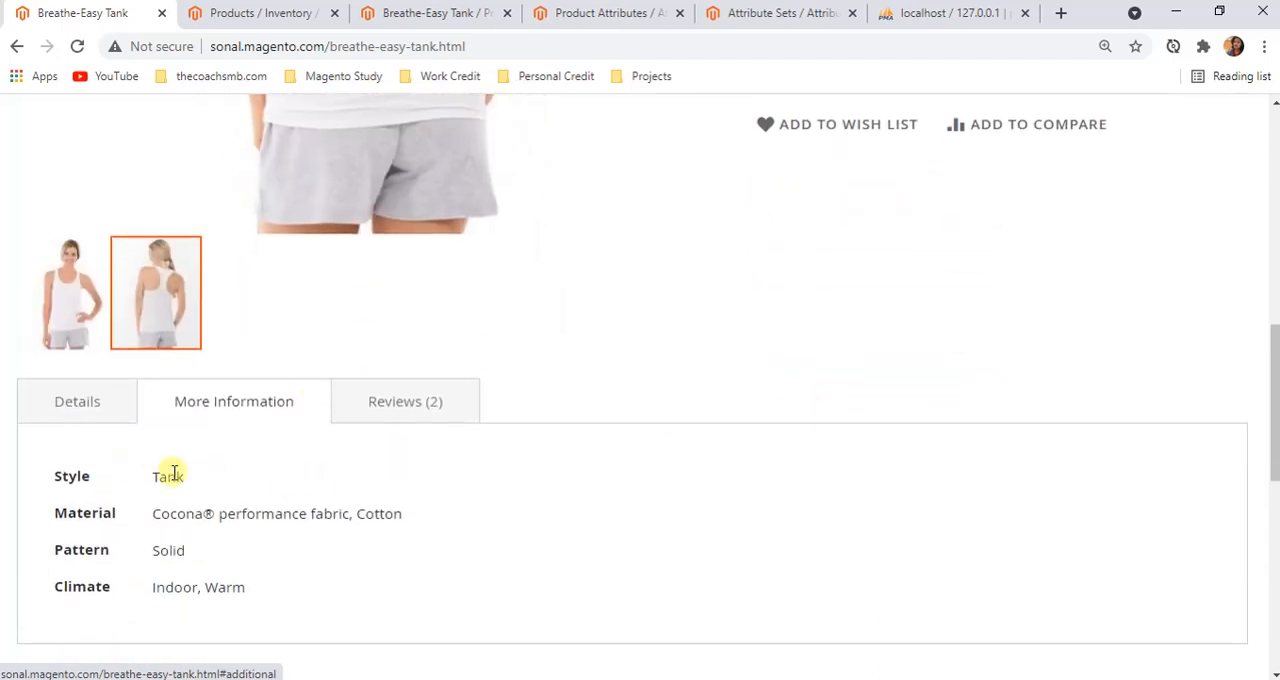
pyautogui.scroll(5, 965, 395)
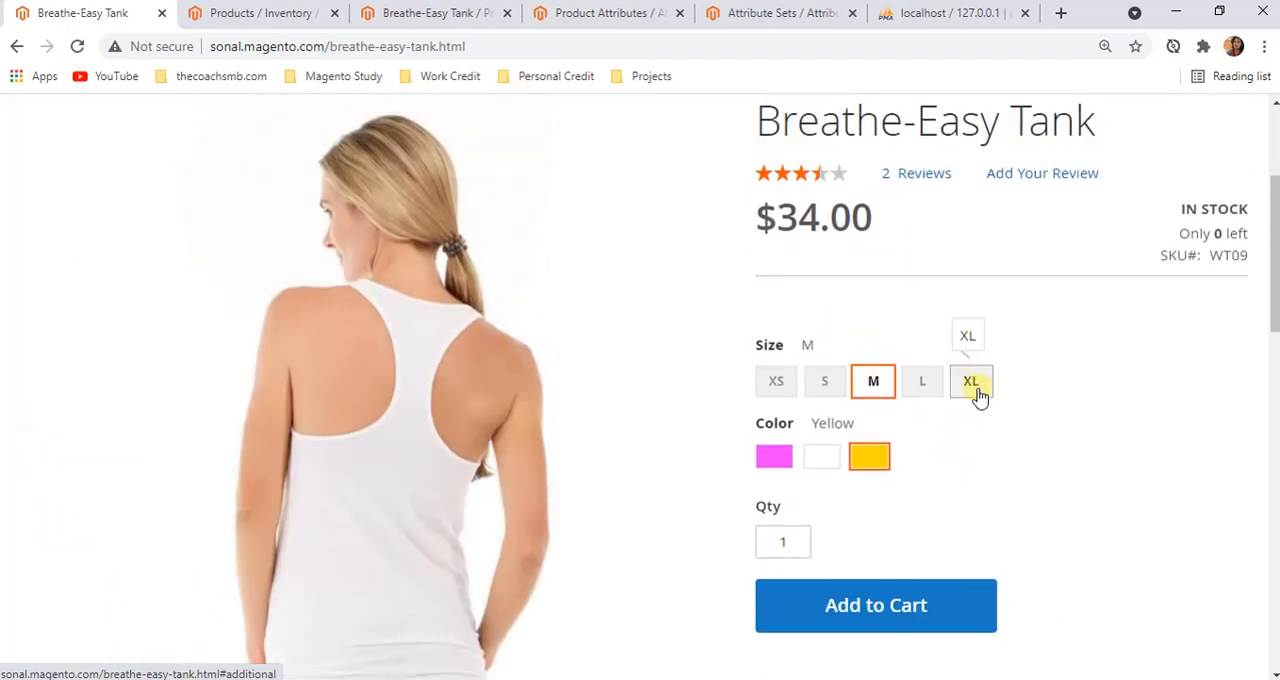
pyautogui.scroll(1, 849, 454)
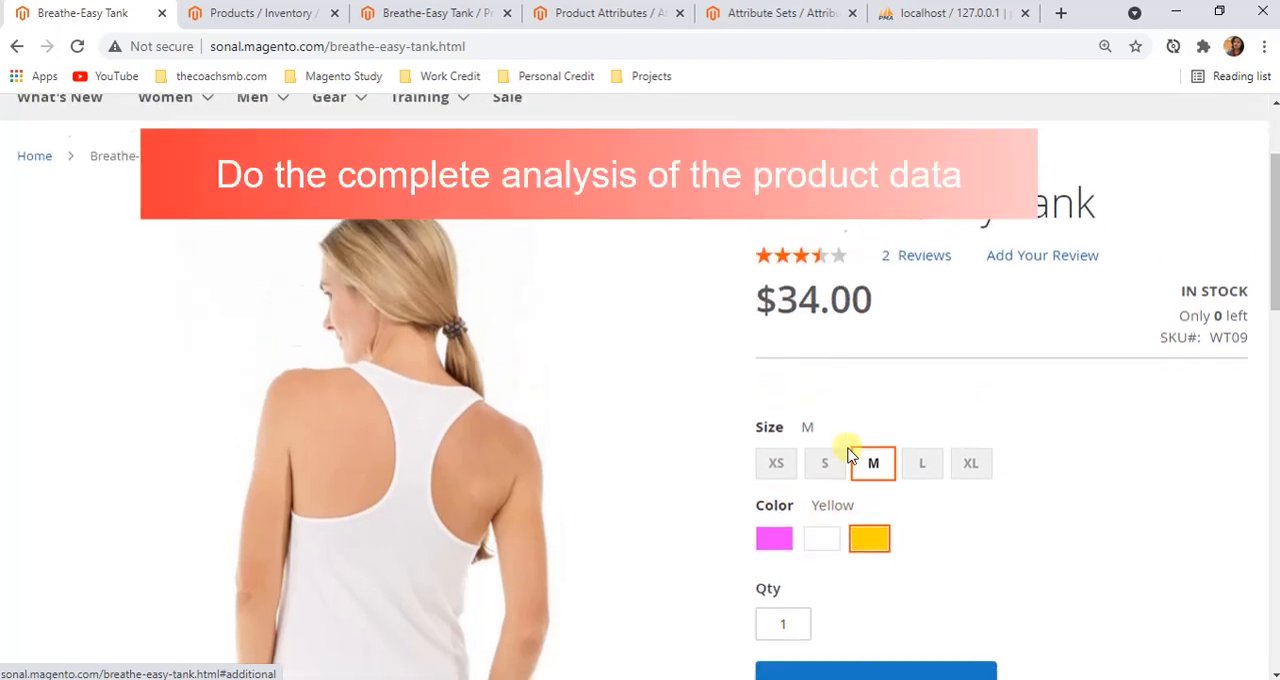
pyautogui.scroll(-2, 849, 454)
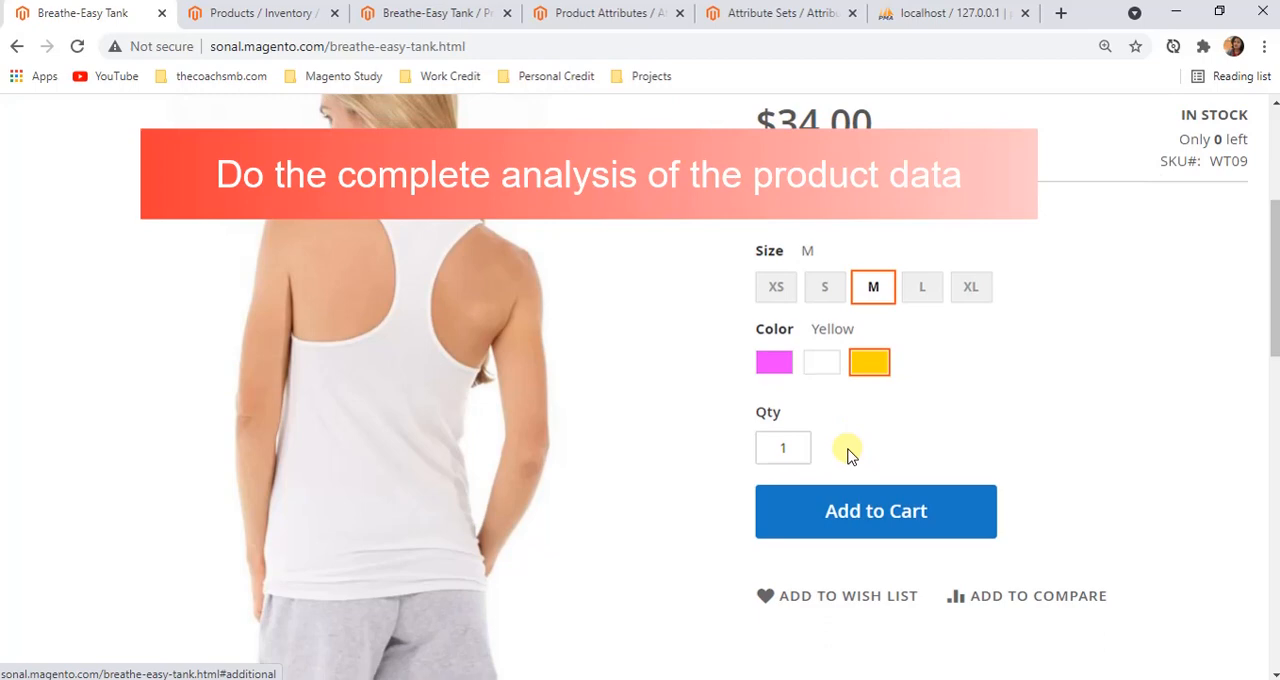
# Switch to the admin product grid and check which product types are available for a new product
pyautogui.hotkey('ctrl', 'Tab')
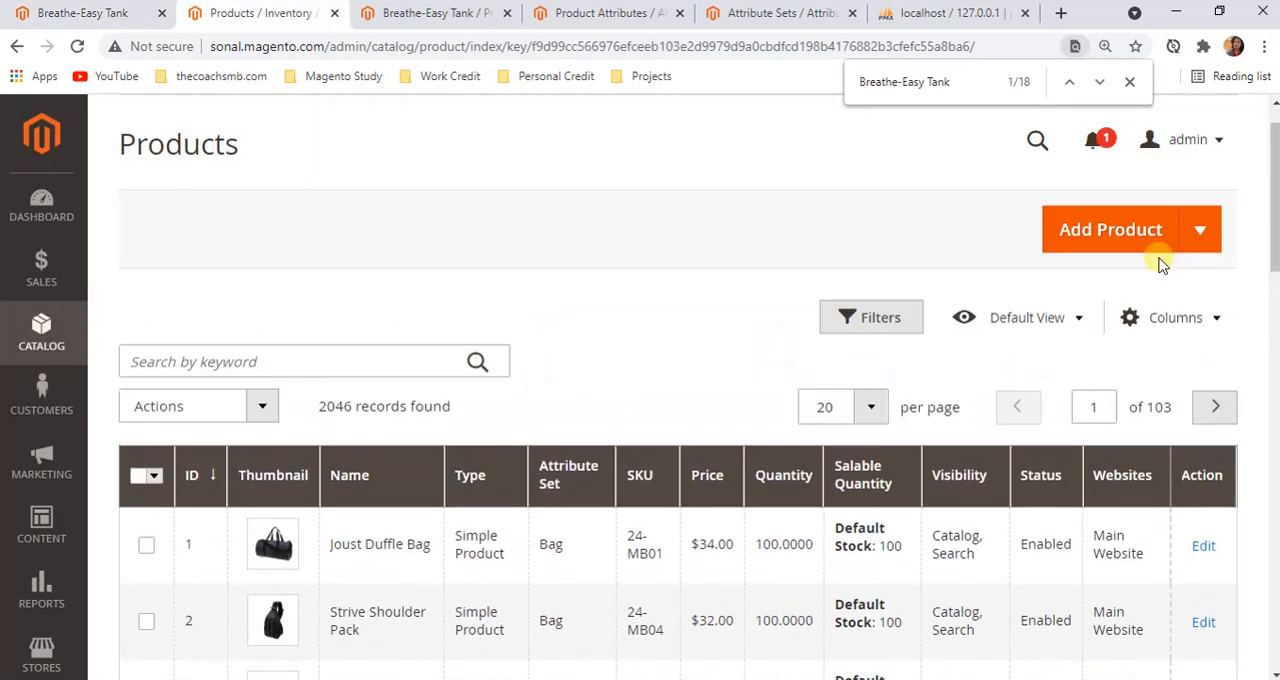
pyautogui.click(1196, 286)
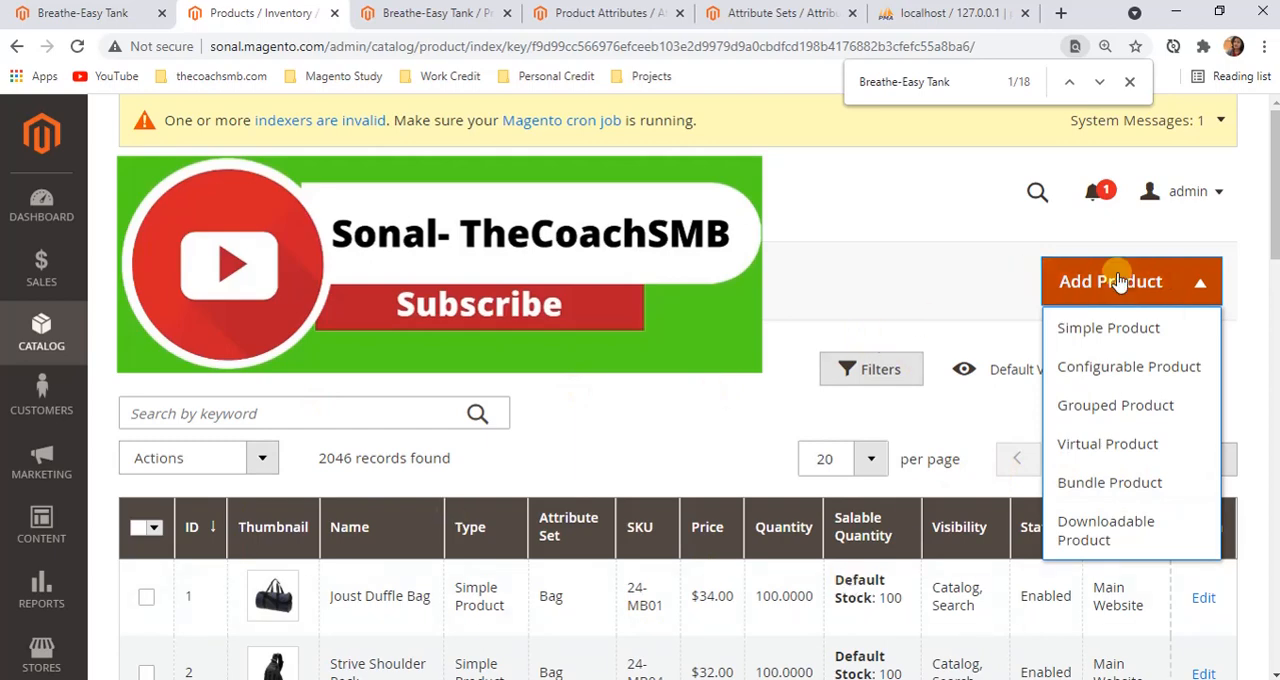
pyautogui.scroll(-2, 727, 483)
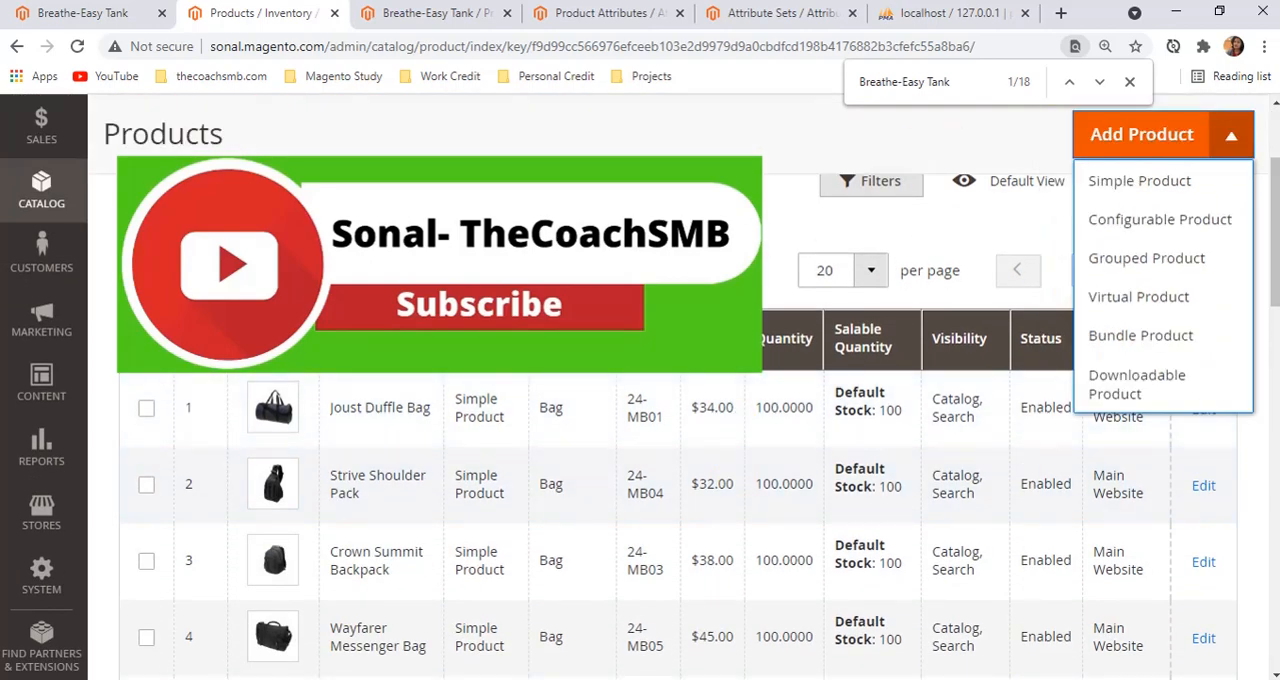
pyautogui.click(688, 253)
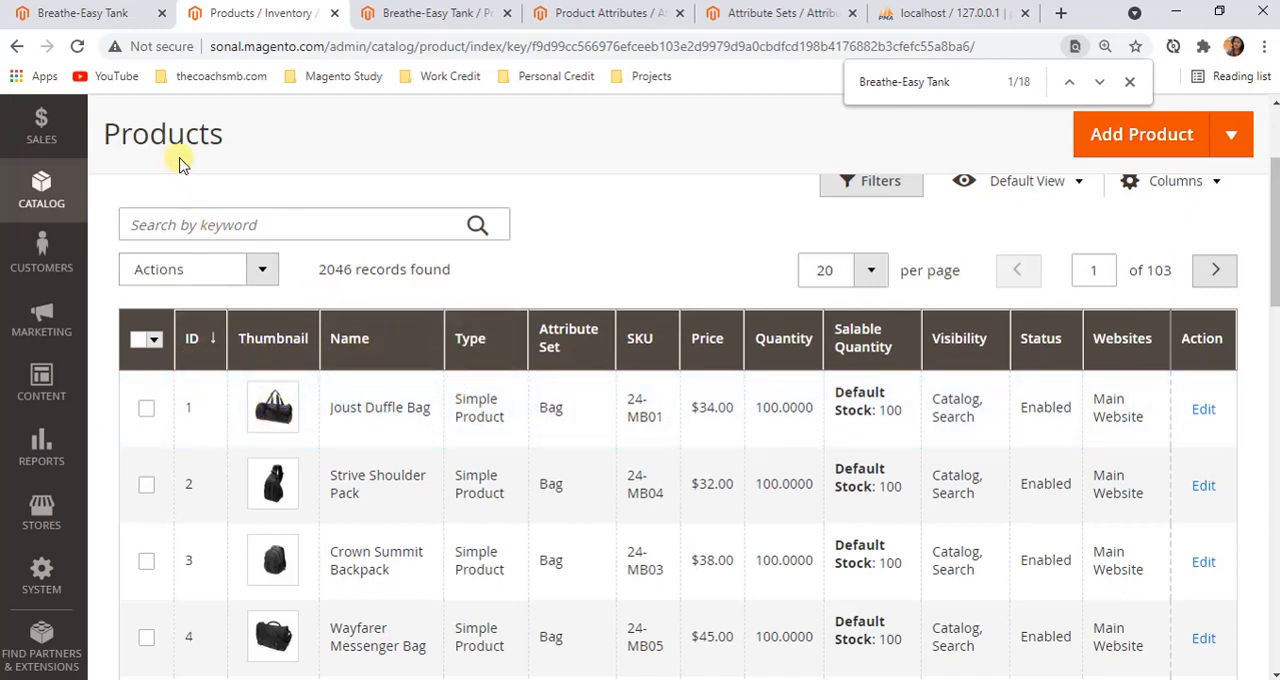
# Check the Catalog section's entries in the admin navigation, then return to the product grid
pyautogui.click(42, 195)
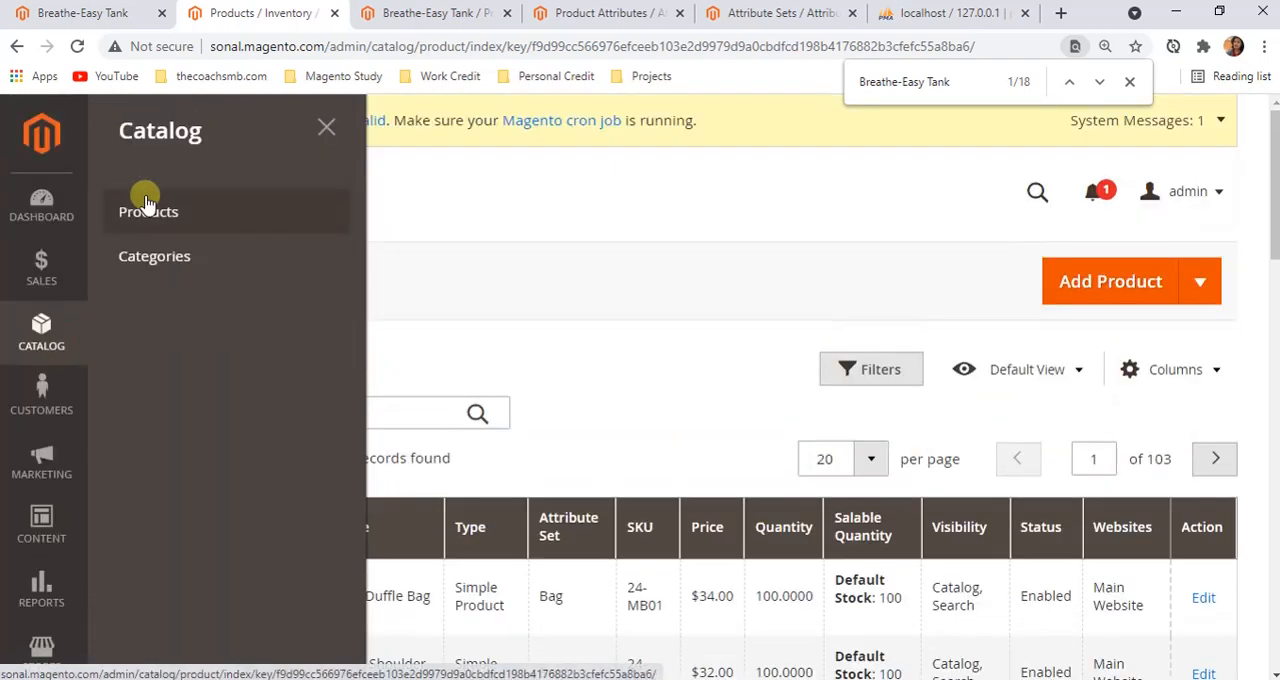
pyautogui.click(446, 238)
pyautogui.scroll(-1, 590, 335)
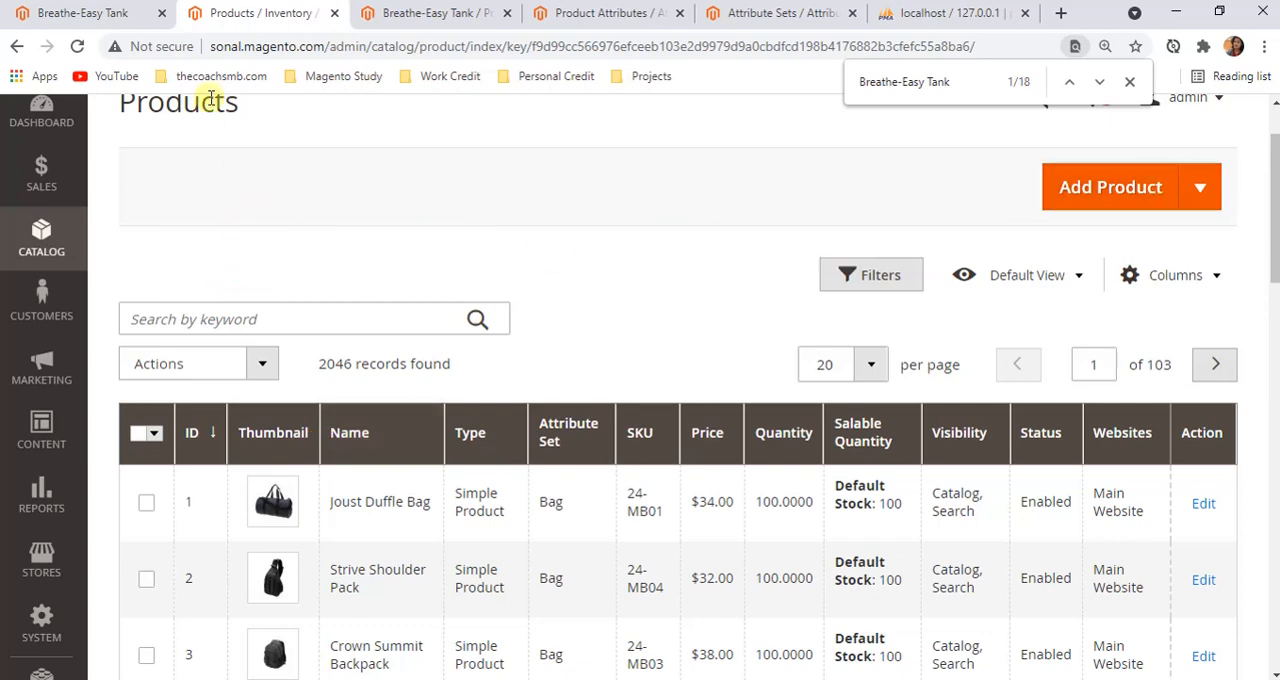
# Return to the Breathe-Easy Tank storefront page and review its data down to the More Information attributes
pyautogui.click(62, 8)
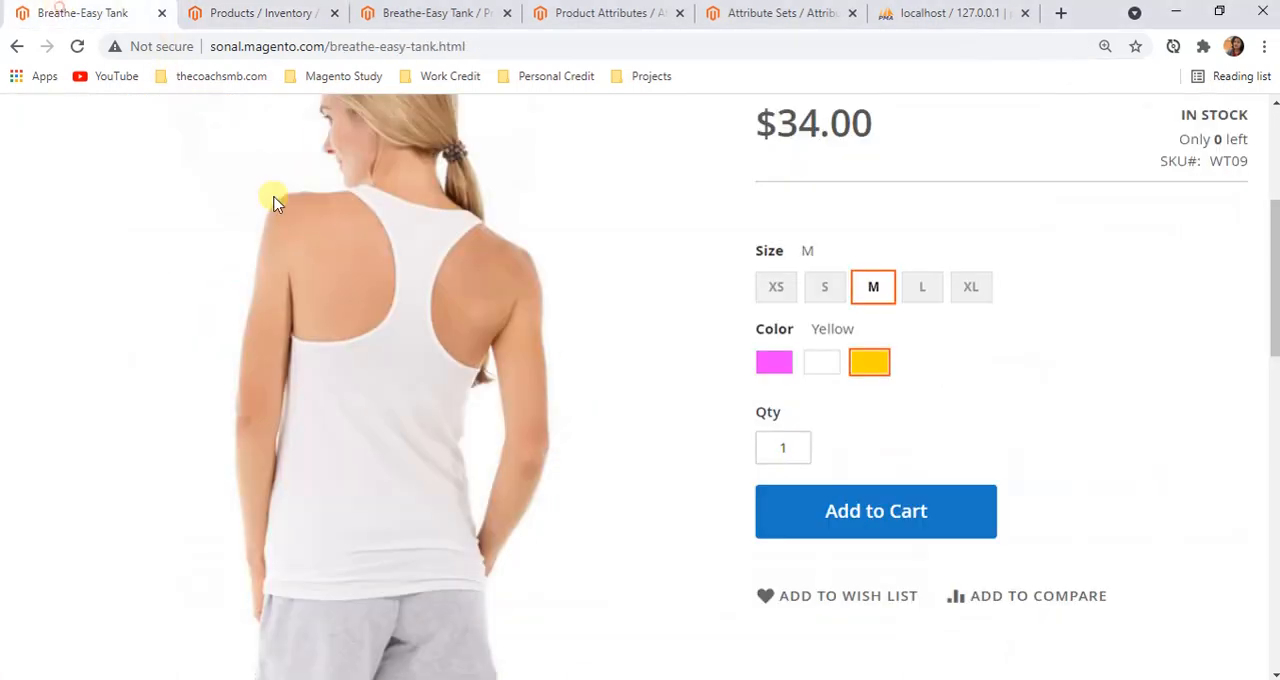
pyautogui.scroll(3, 271, 200)
pyautogui.scroll(-2, 786, 520)
pyautogui.scroll(2, 643, 396)
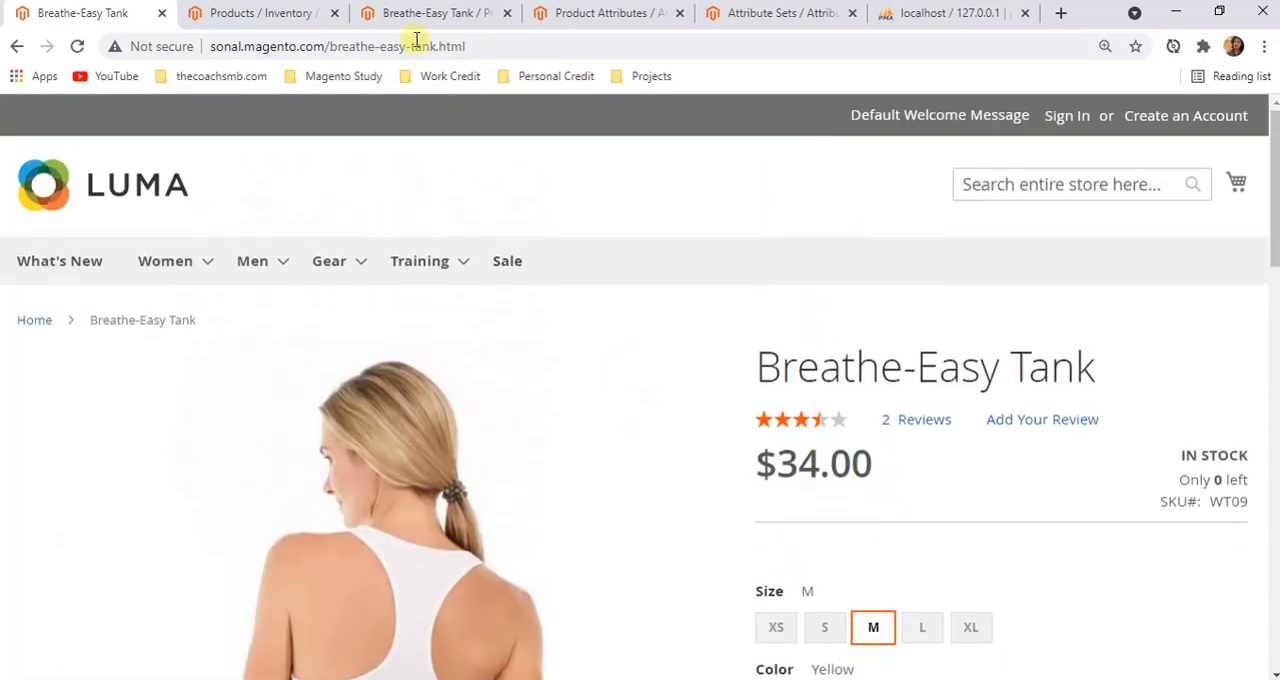
pyautogui.scroll(-7, 646, 483)
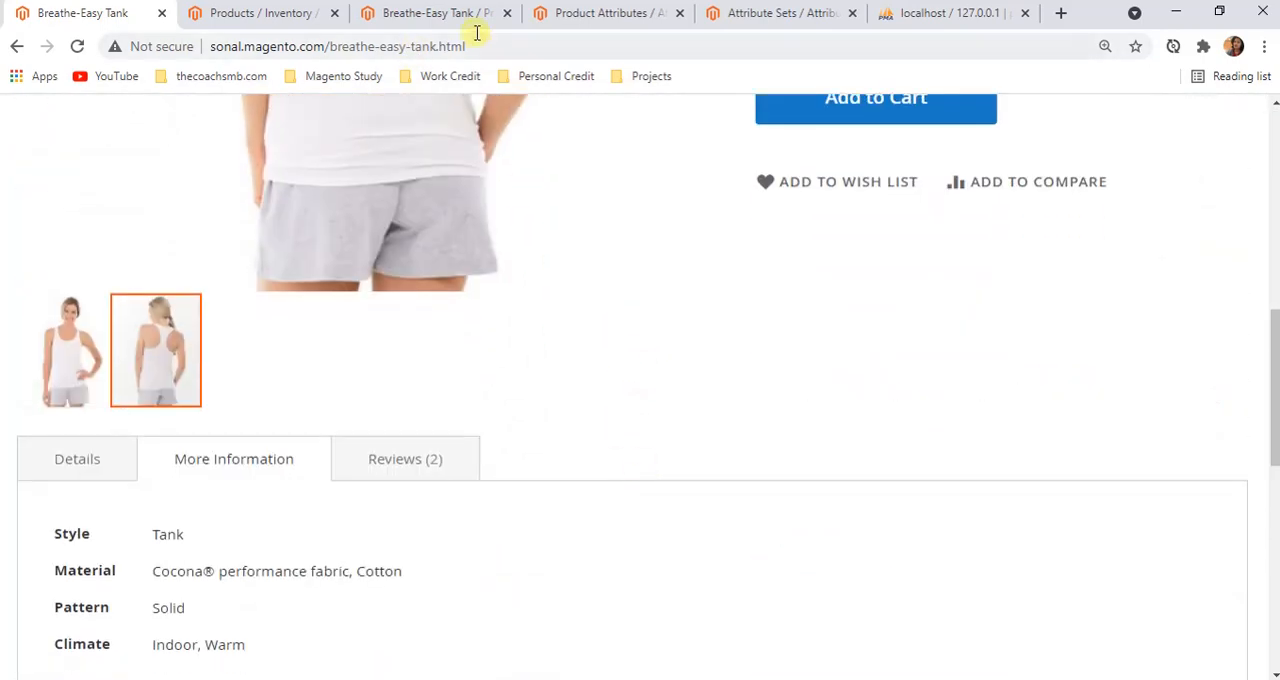
# Switch to the Breathe-Easy Tank's admin edit page and view its attribute set, product name and SKU fields
pyautogui.click(450, 13)
pyautogui.scroll(2, 300, 200)
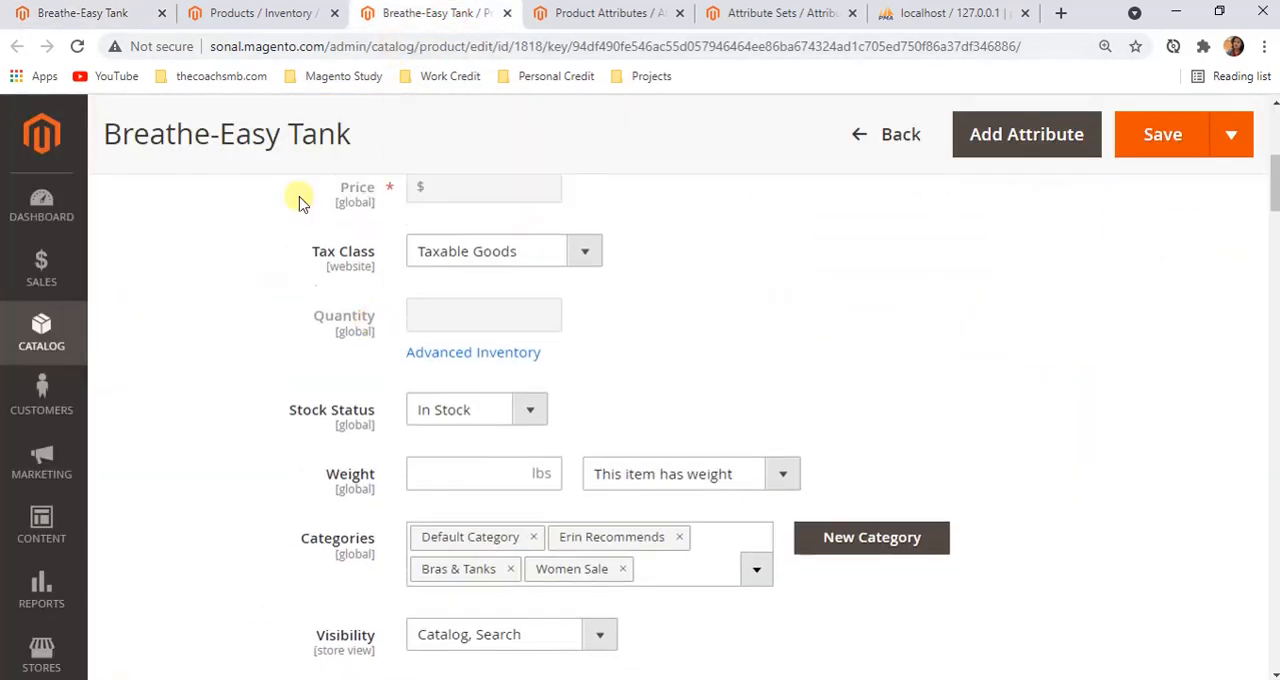
pyautogui.scroll(5, 309, 286)
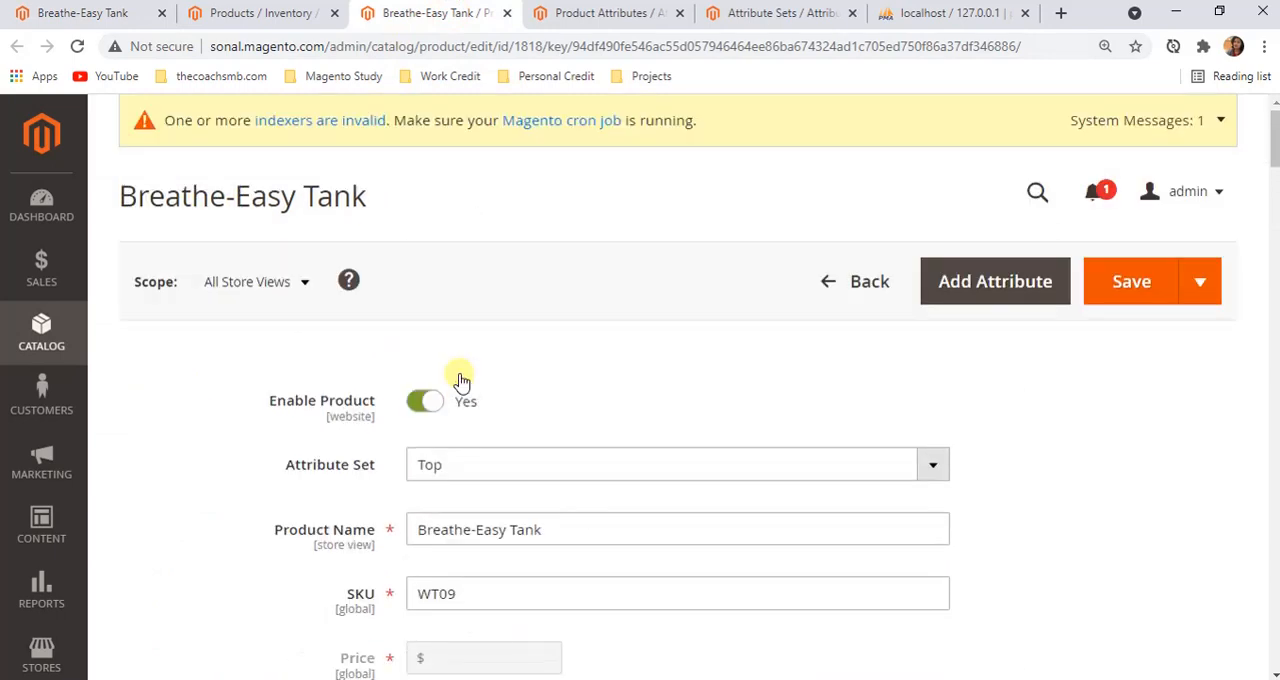
# Glance at the product grid, then review the Breathe-Easy Tank's edit fields from Attribute Set down to Sale and Configurations
pyautogui.click(265, 13)
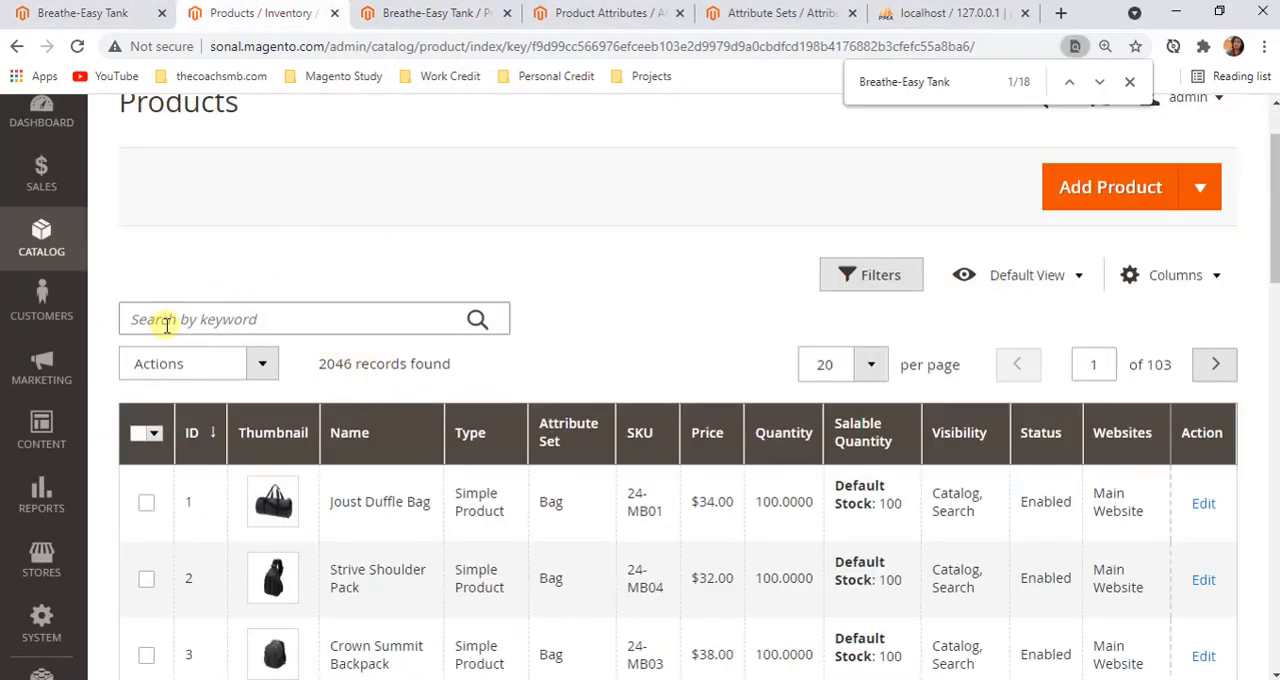
pyautogui.click(418, 13)
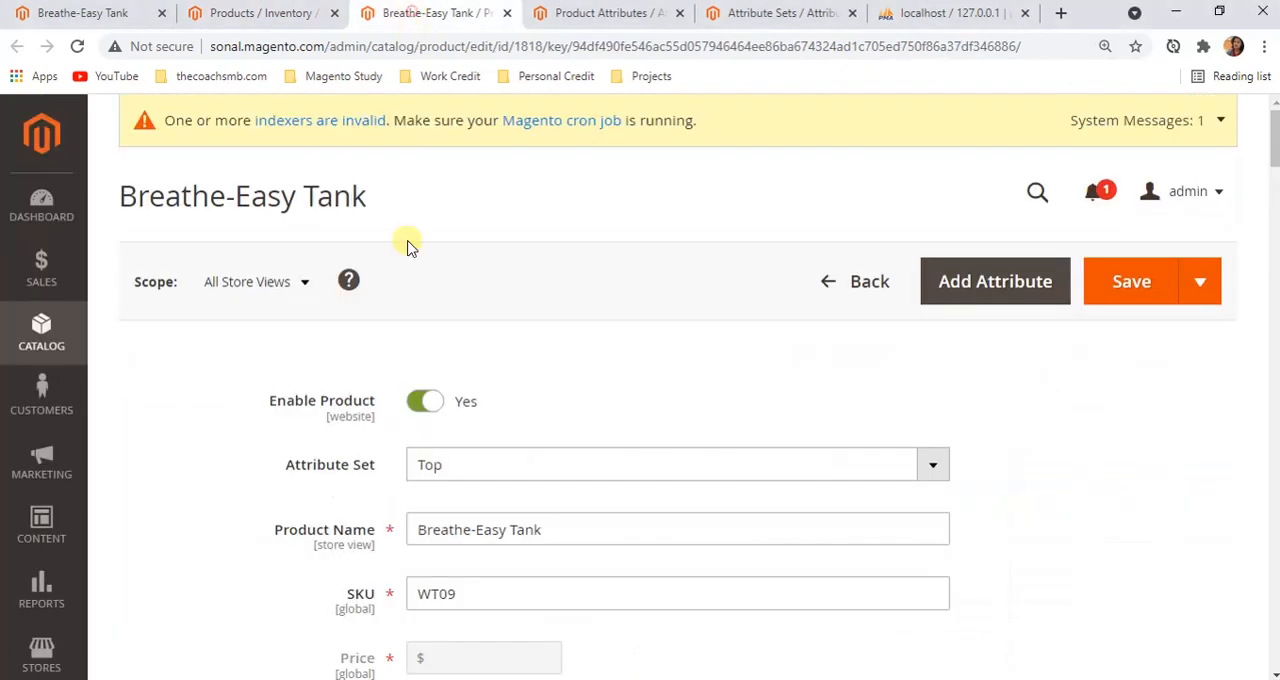
pyautogui.scroll(-6, 443, 509)
pyautogui.scroll(6, 509, 517)
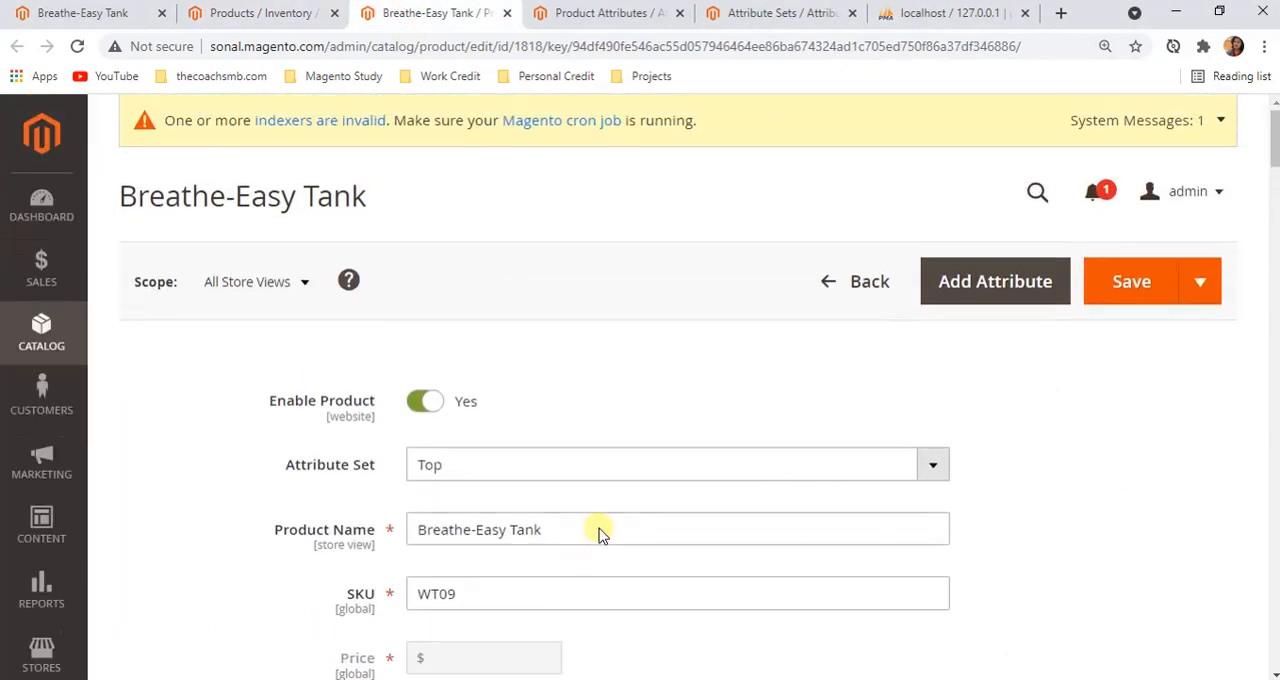
pyautogui.scroll(-1, 527, 430)
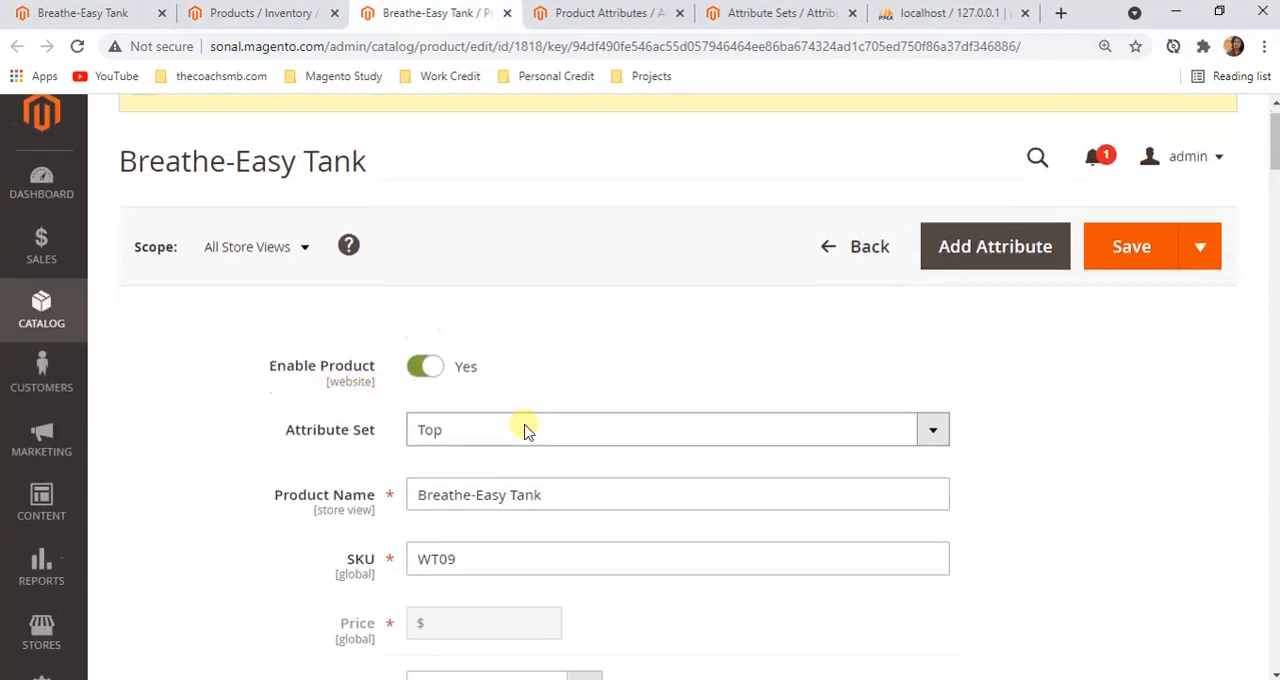
pyautogui.scroll(-6, 395, 425)
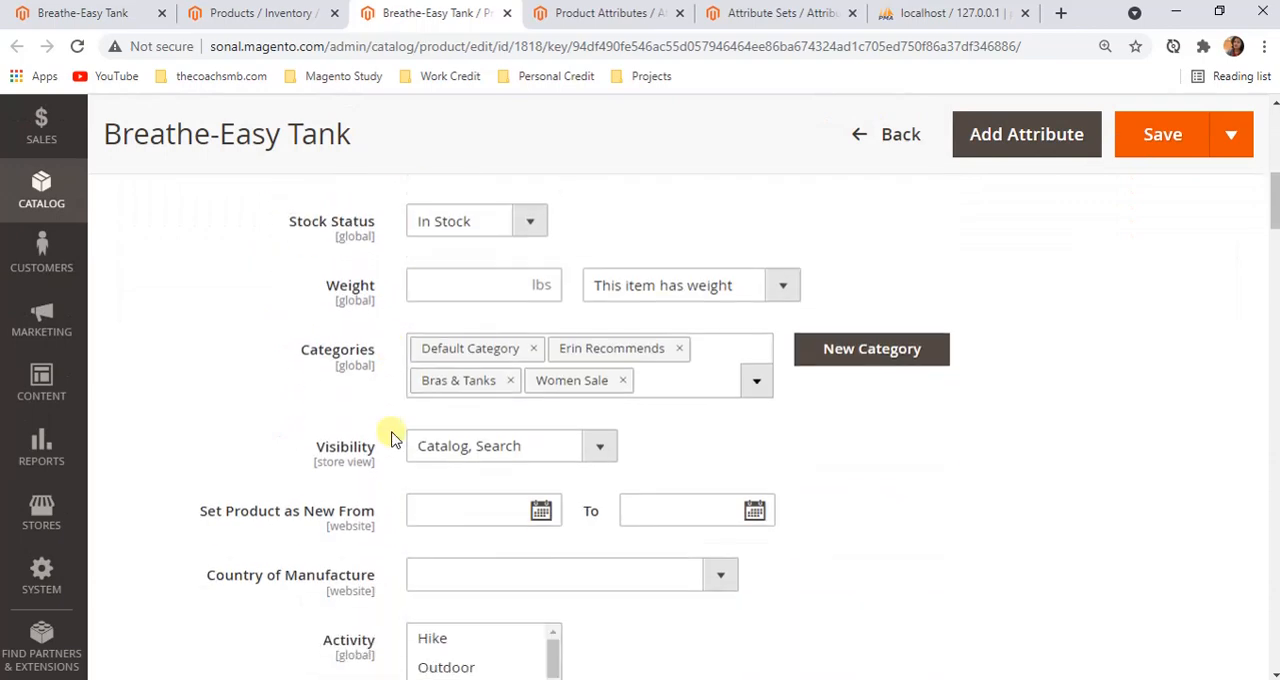
pyautogui.scroll(-4, 392, 438)
pyautogui.scroll(-10, 392, 440)
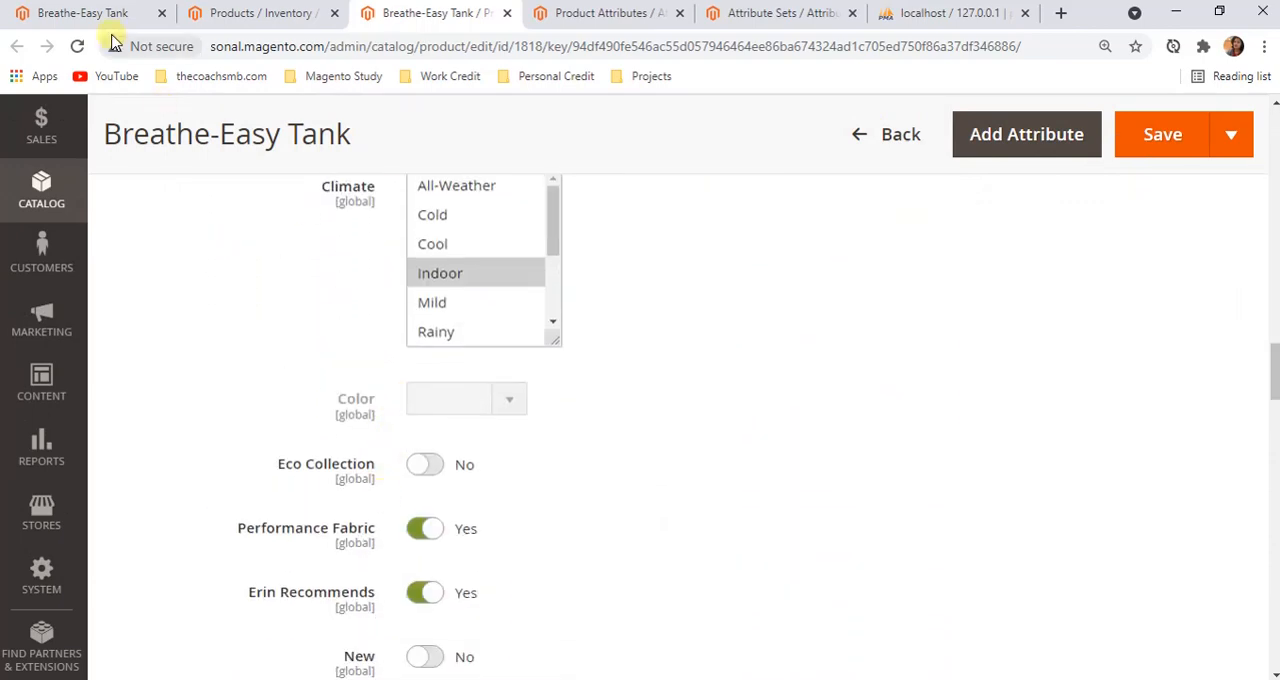
pyautogui.scroll(-3, 423, 449)
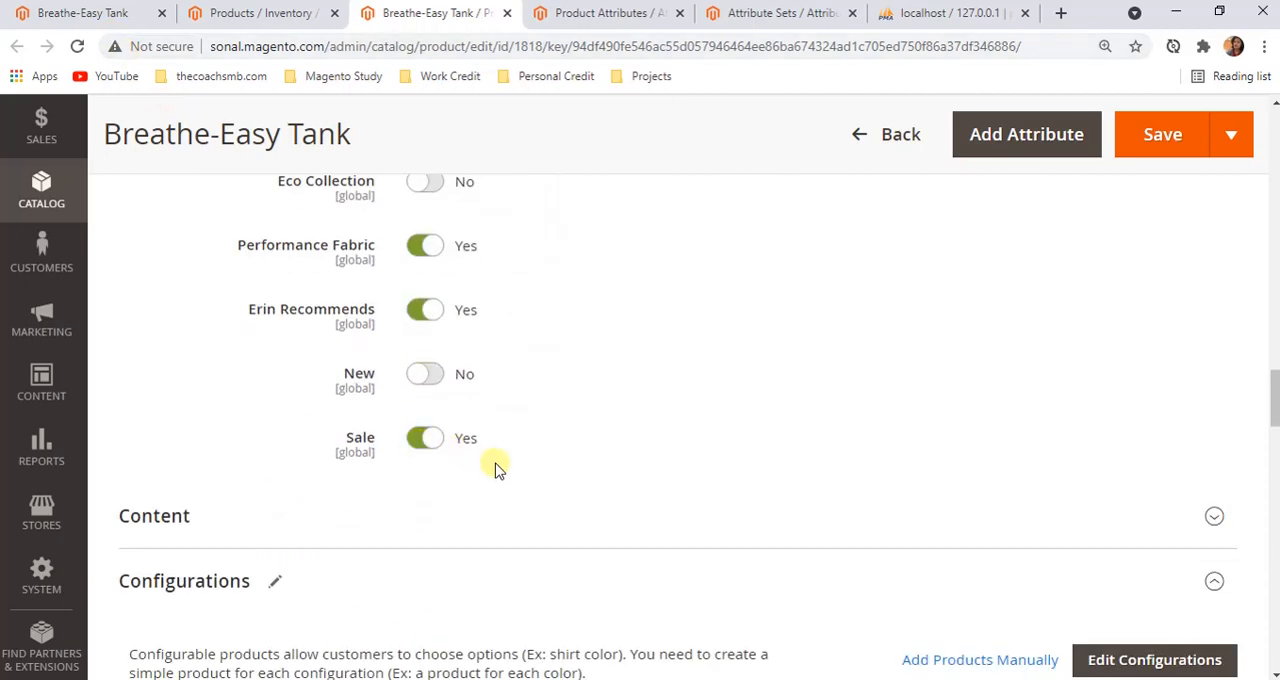
pyautogui.scroll(-4, 497, 466)
pyautogui.scroll(3, 476, 492)
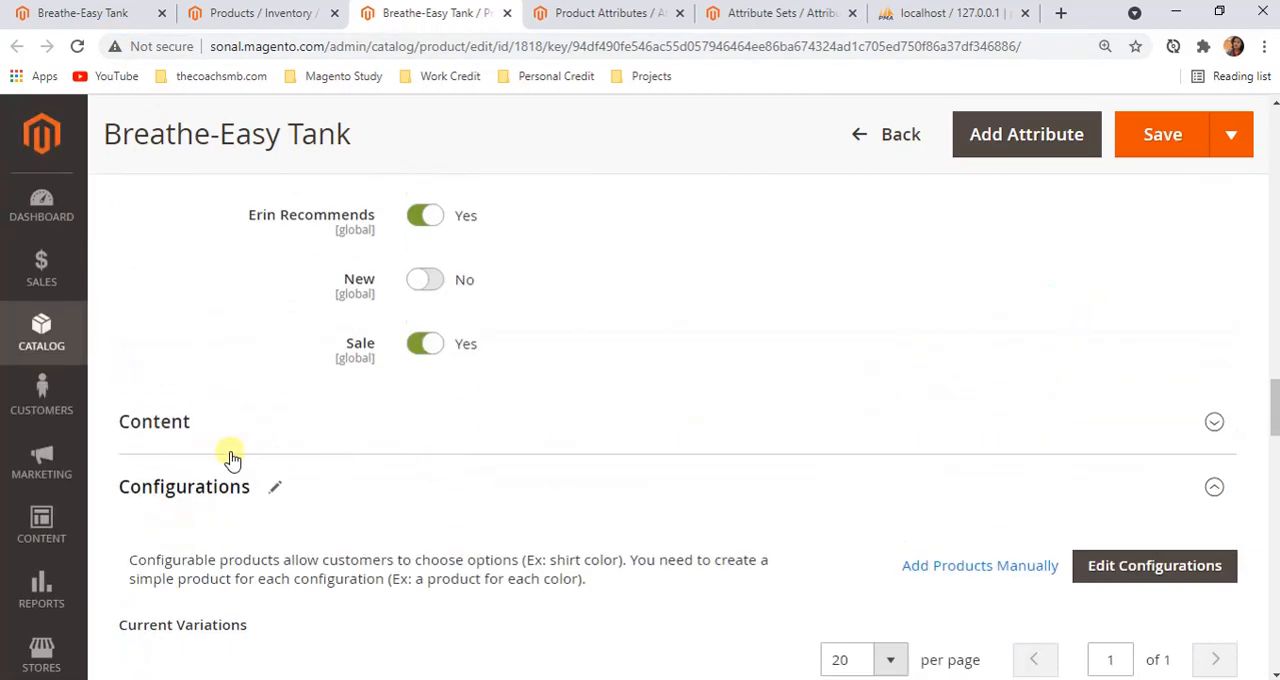
# Expand the tank's Content section to read its description, and compare it with the Details text on the storefront page
pyautogui.click(209, 437)
pyautogui.scroll(-5, 440, 435)
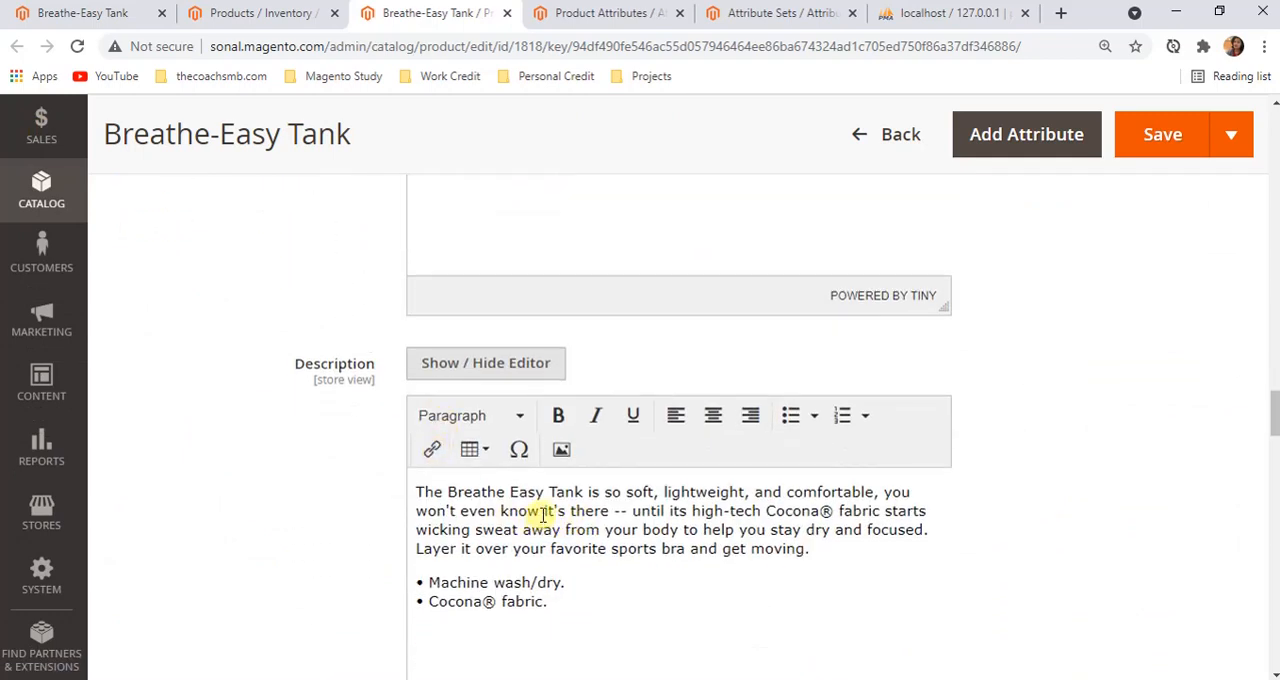
pyautogui.click(70, 10)
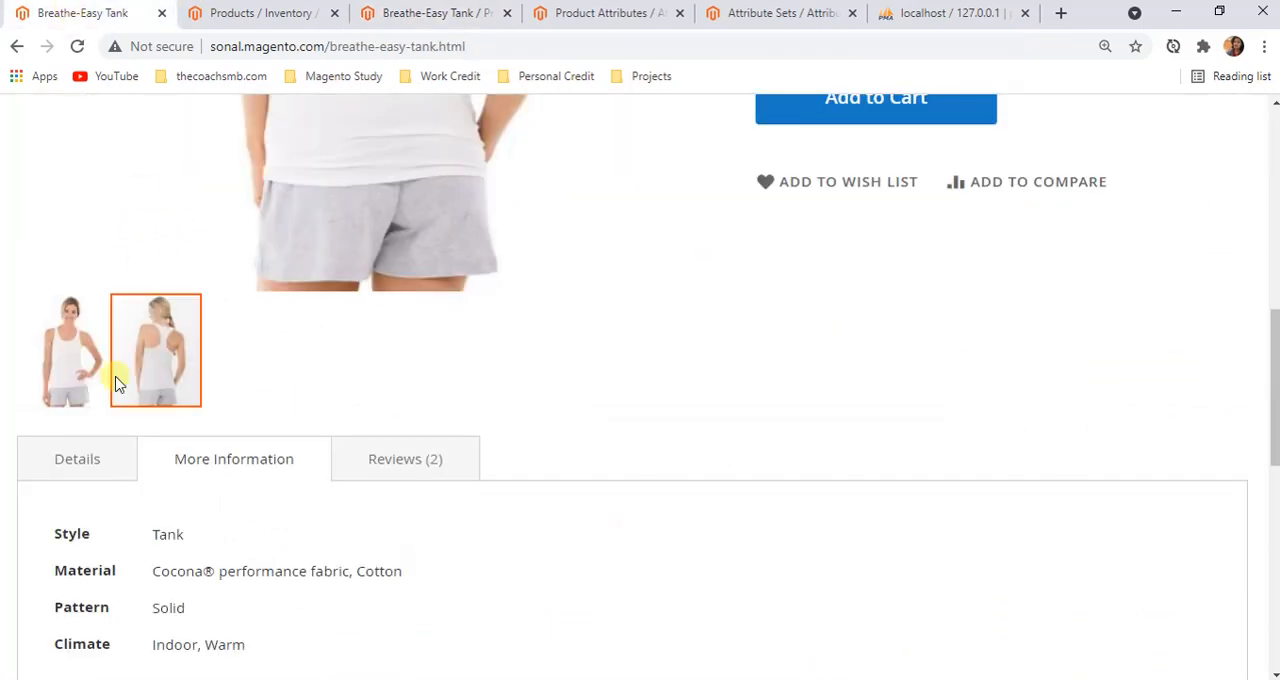
pyautogui.click(60, 462)
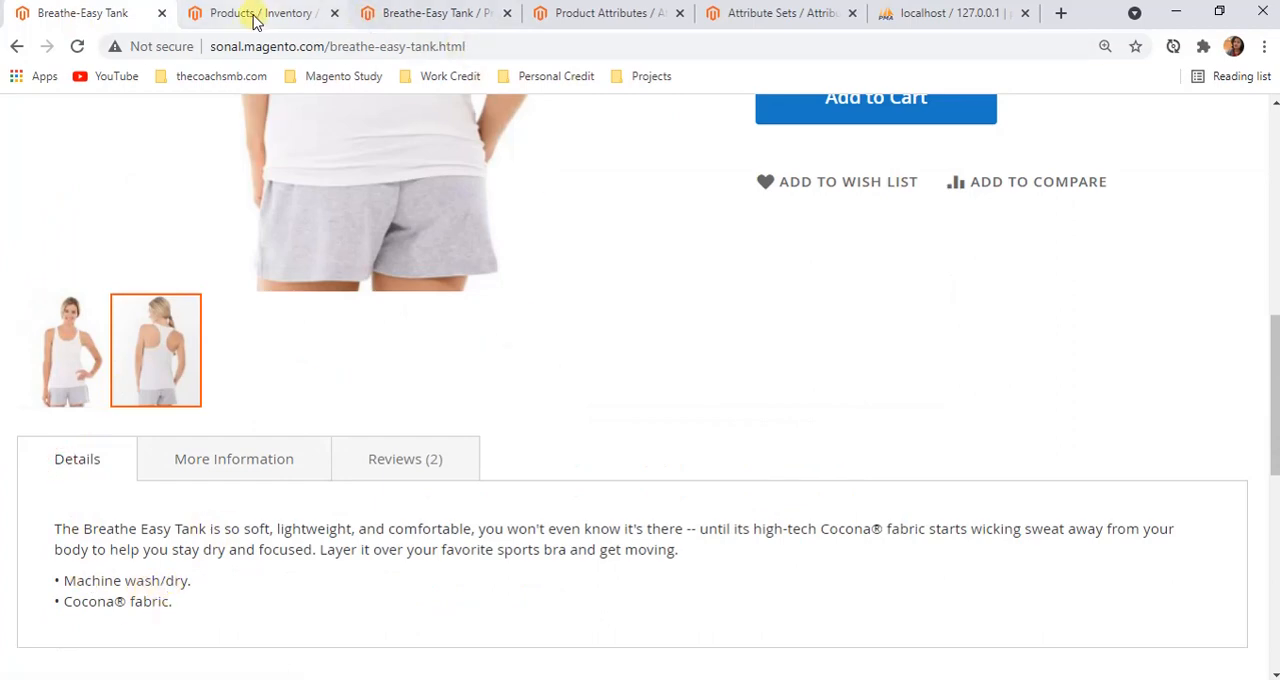
# Return to the tank's admin edit page and review its short description and the current variations under Configurations
pyautogui.click(386, 14)
pyautogui.scroll(-3, 495, 500)
pyautogui.scroll(-6, 502, 526)
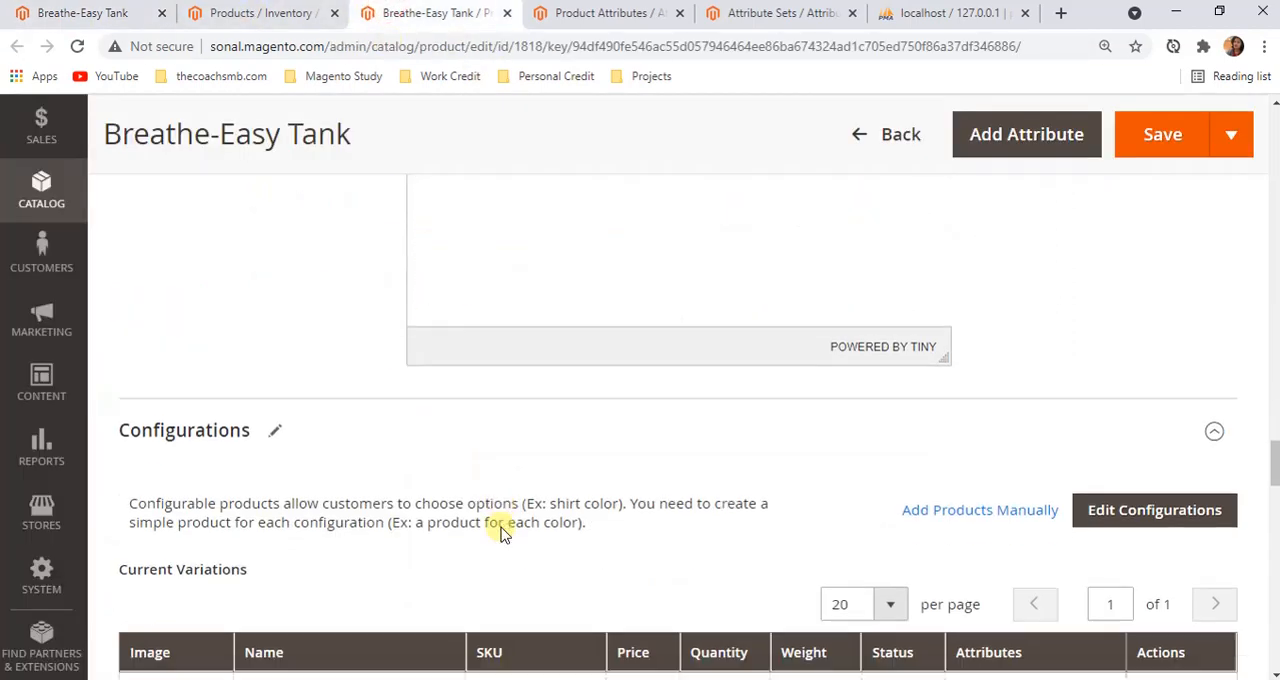
pyautogui.scroll(10, 490, 530)
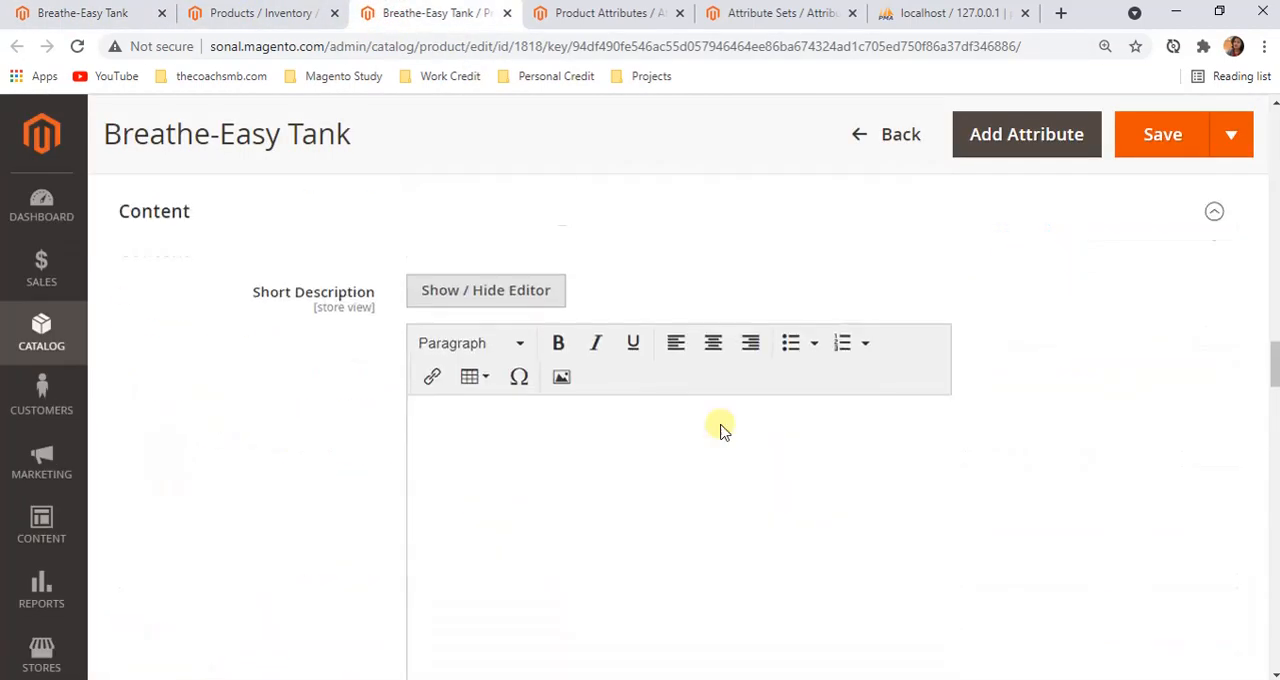
pyautogui.scroll(-2, 663, 257)
pyautogui.scroll(-8, 500, 506)
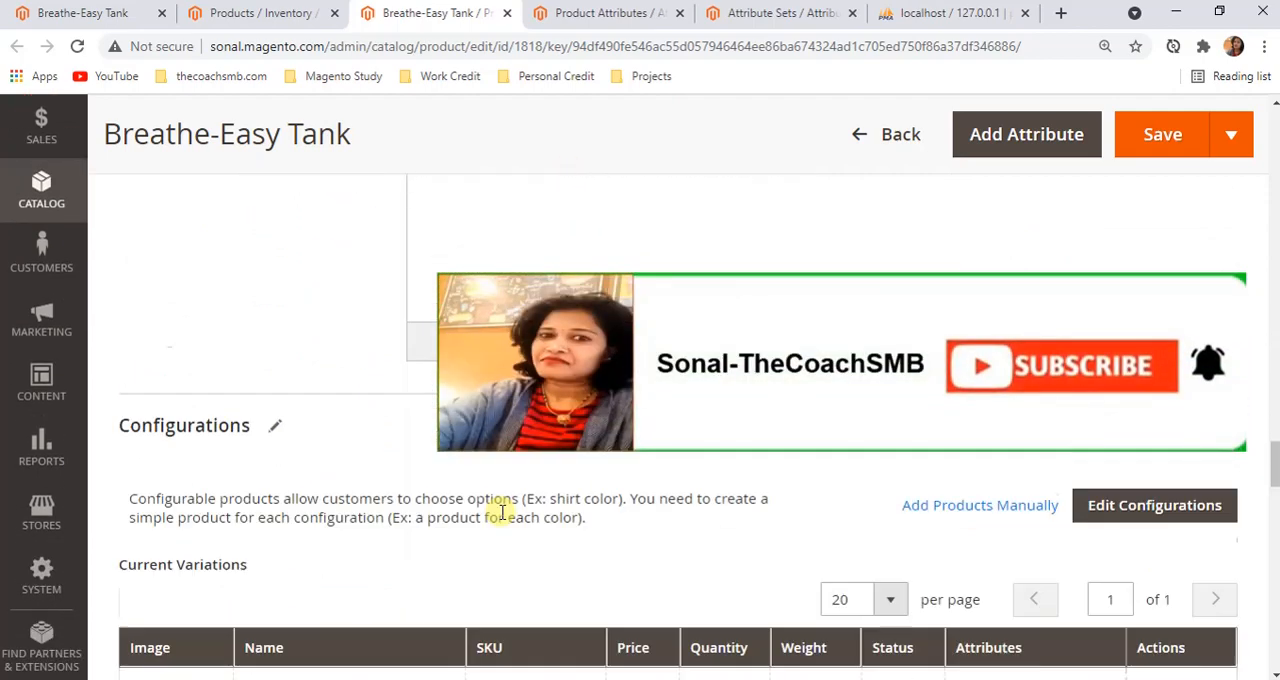
pyautogui.scroll(-8, 1134, 380)
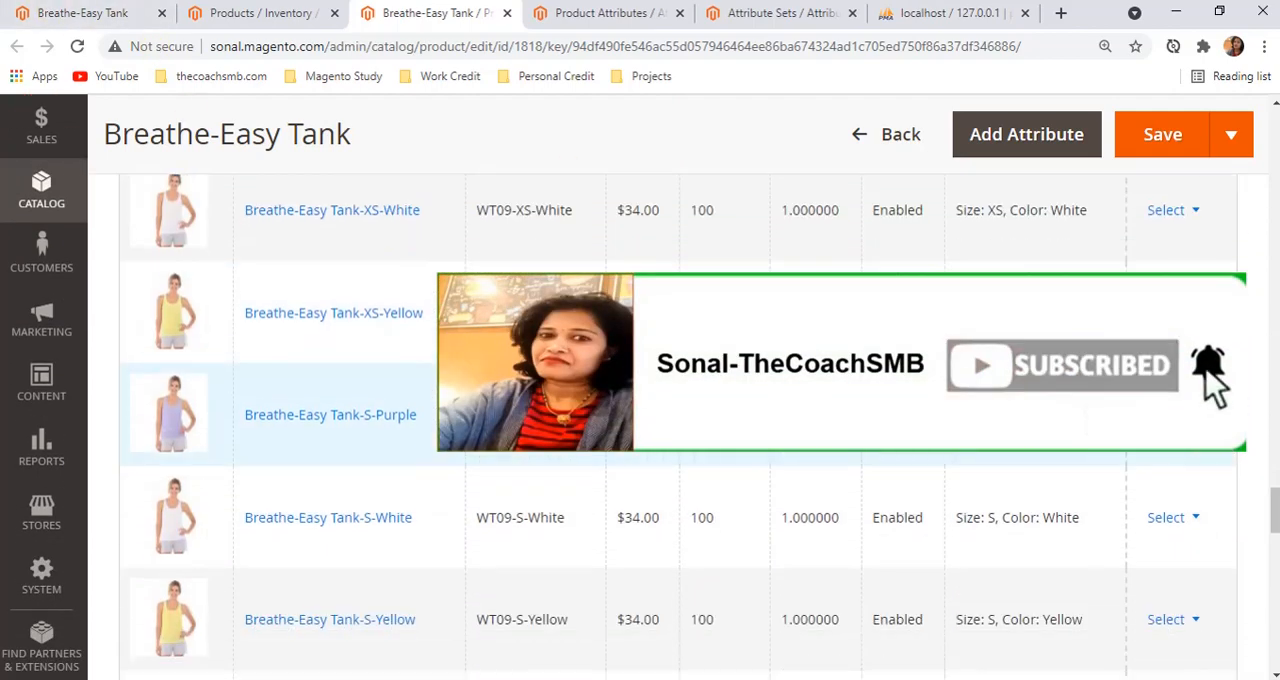
# Go back to the beginning of the tank's edit form and review its basic attribute fields, including product name, SKU and price
pyautogui.scroll(6, 1100, 584)
pyautogui.scroll(15, 1097, 583)
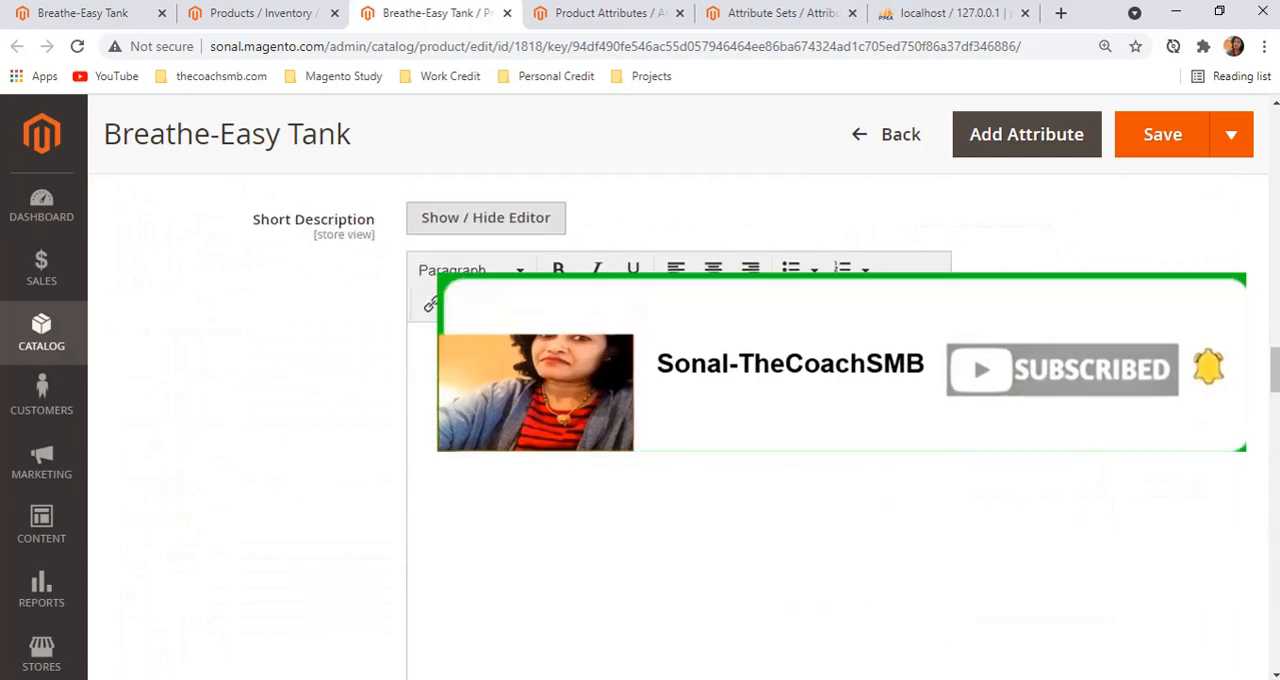
pyautogui.scroll(12, 1074, 406)
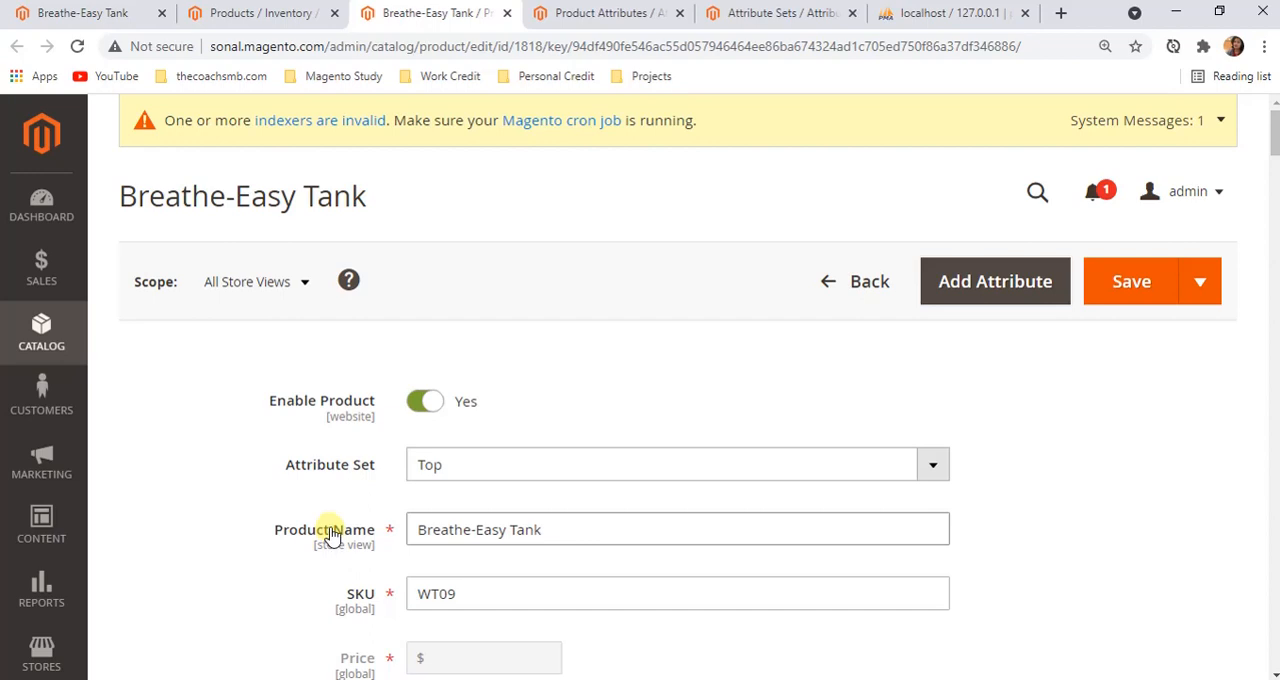
pyautogui.scroll(-2, 330, 535)
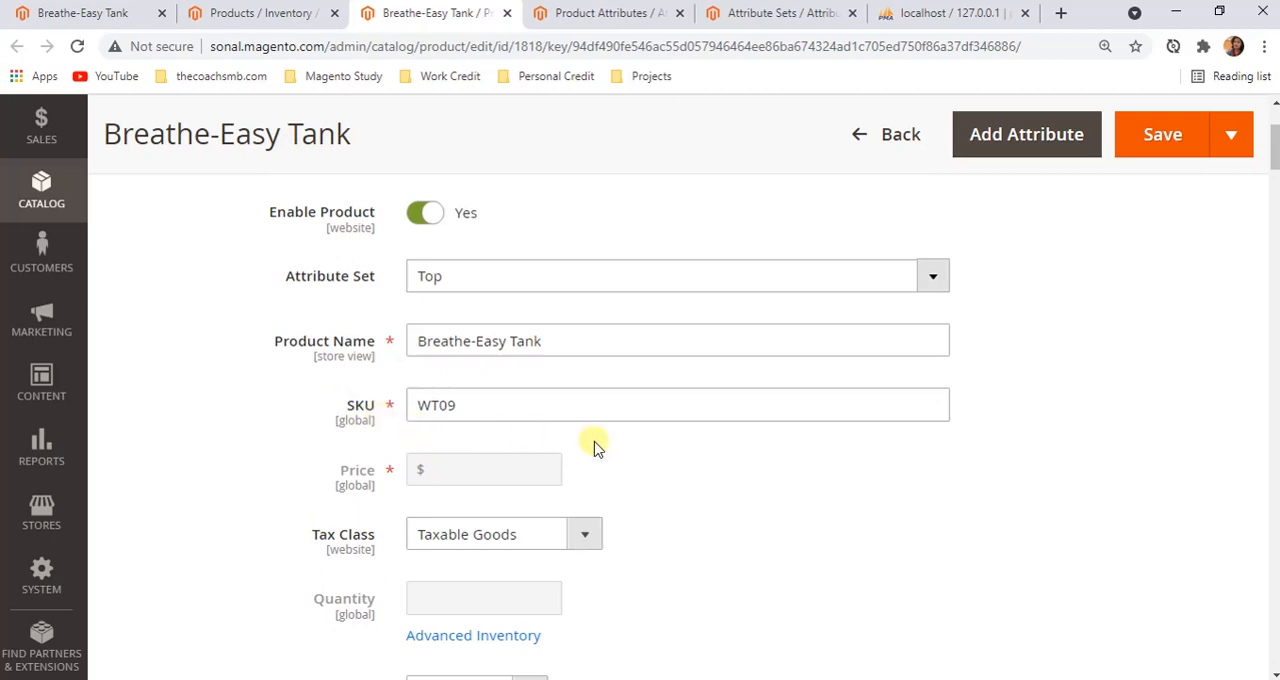
pyautogui.scroll(2, 646, 346)
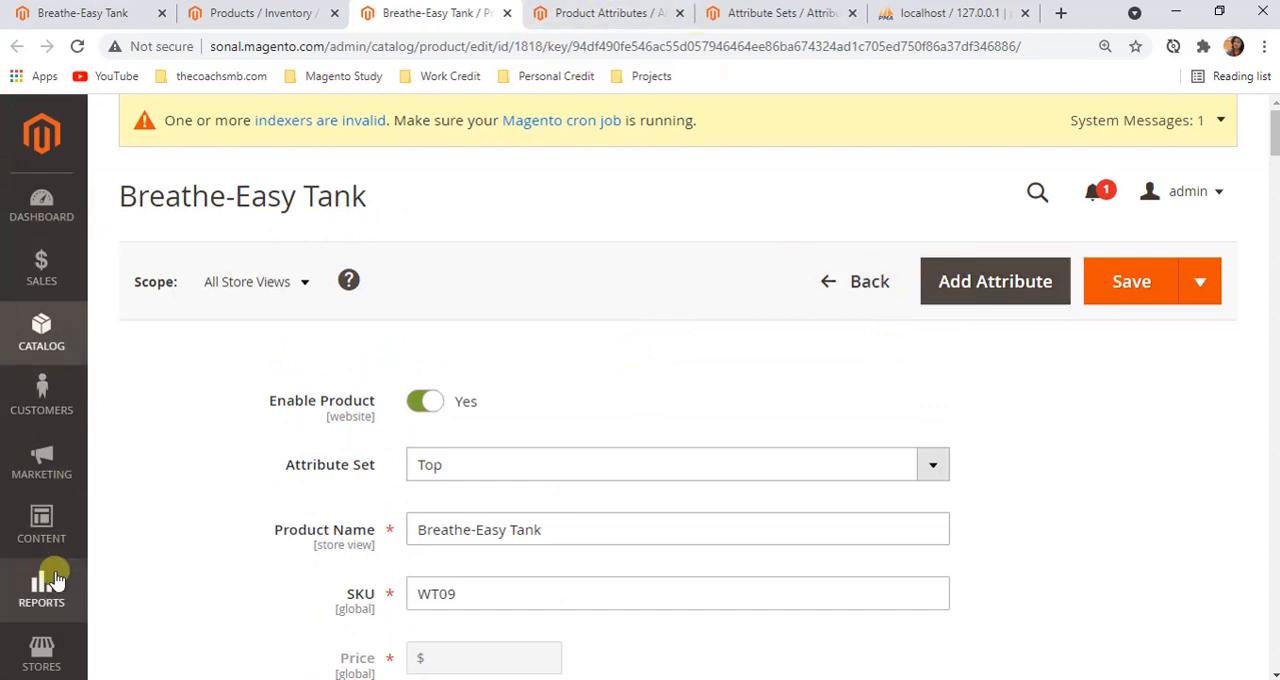
# Check the attribute entries in the Stores navigation, then switch to the Product Attributes grid and look through its list
pyautogui.click(38, 645)
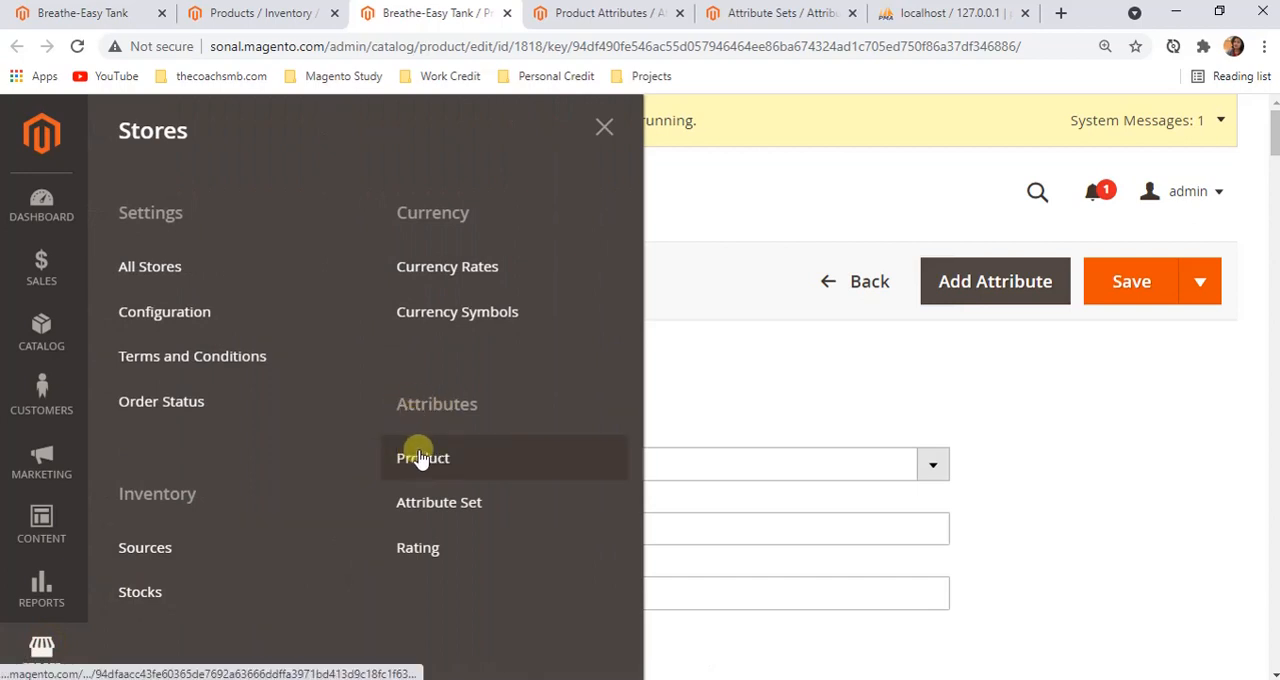
pyautogui.click(600, 13)
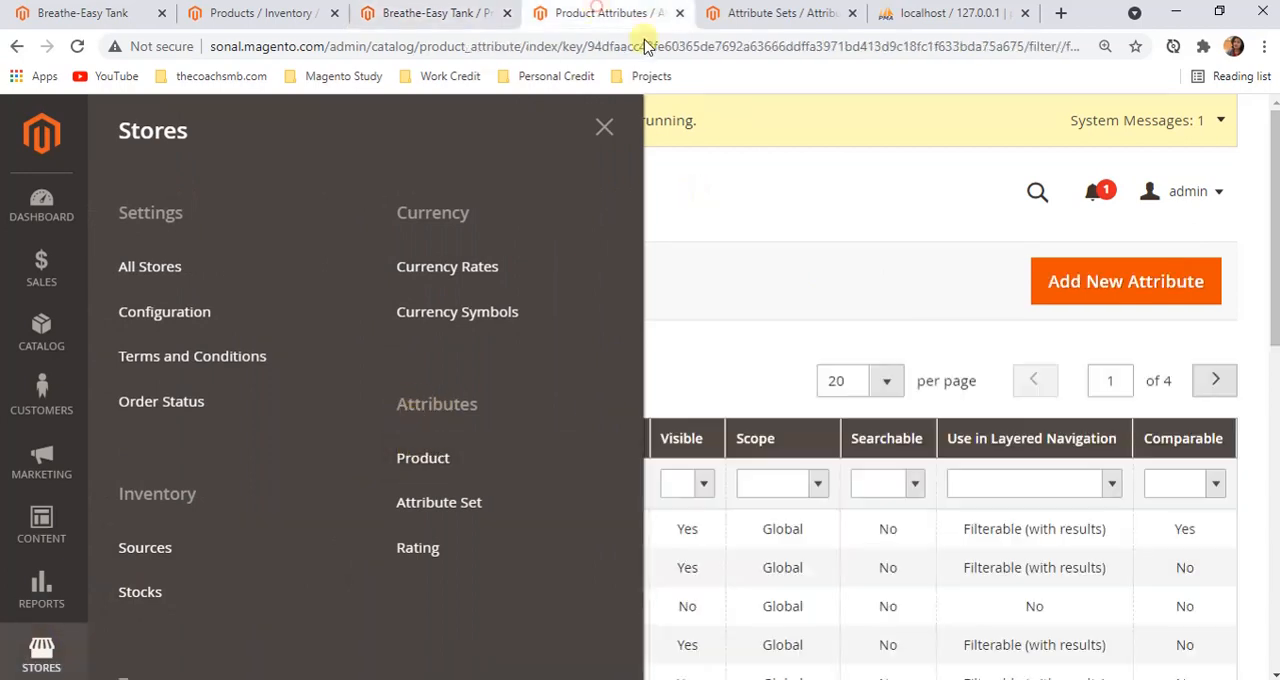
pyautogui.click(821, 245)
pyautogui.scroll(-8, 337, 471)
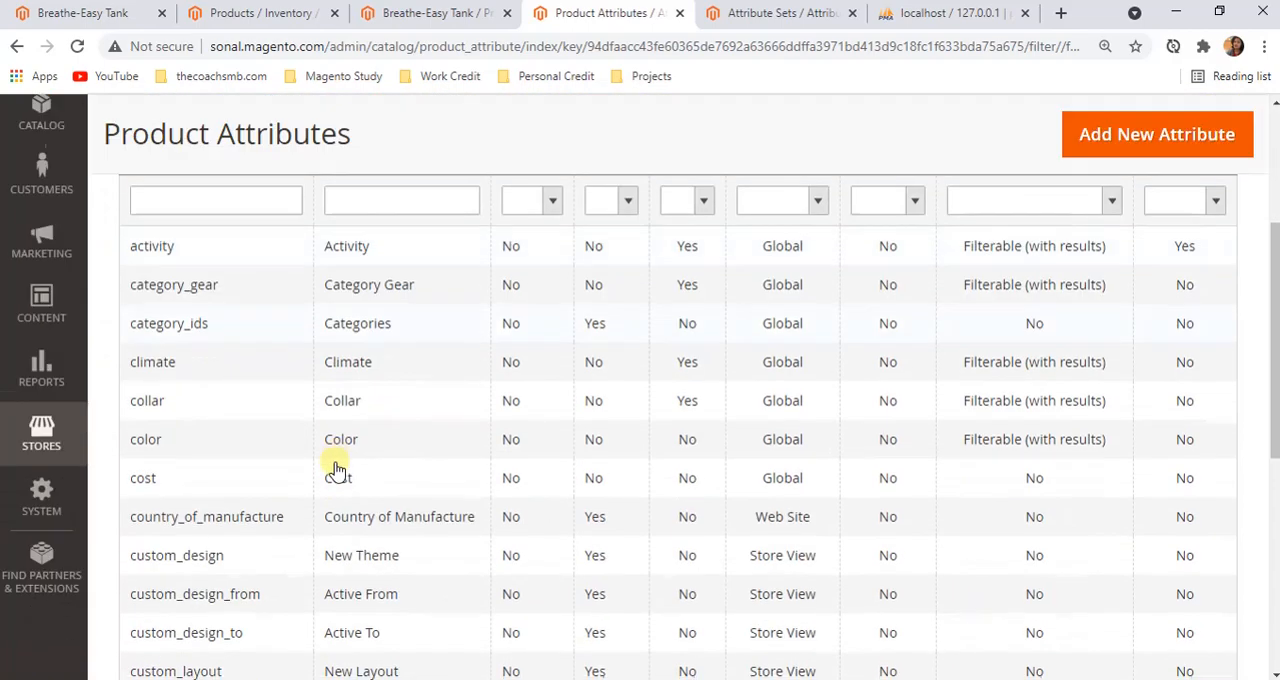
pyautogui.scroll(6, 934, 614)
pyautogui.scroll(2, 940, 617)
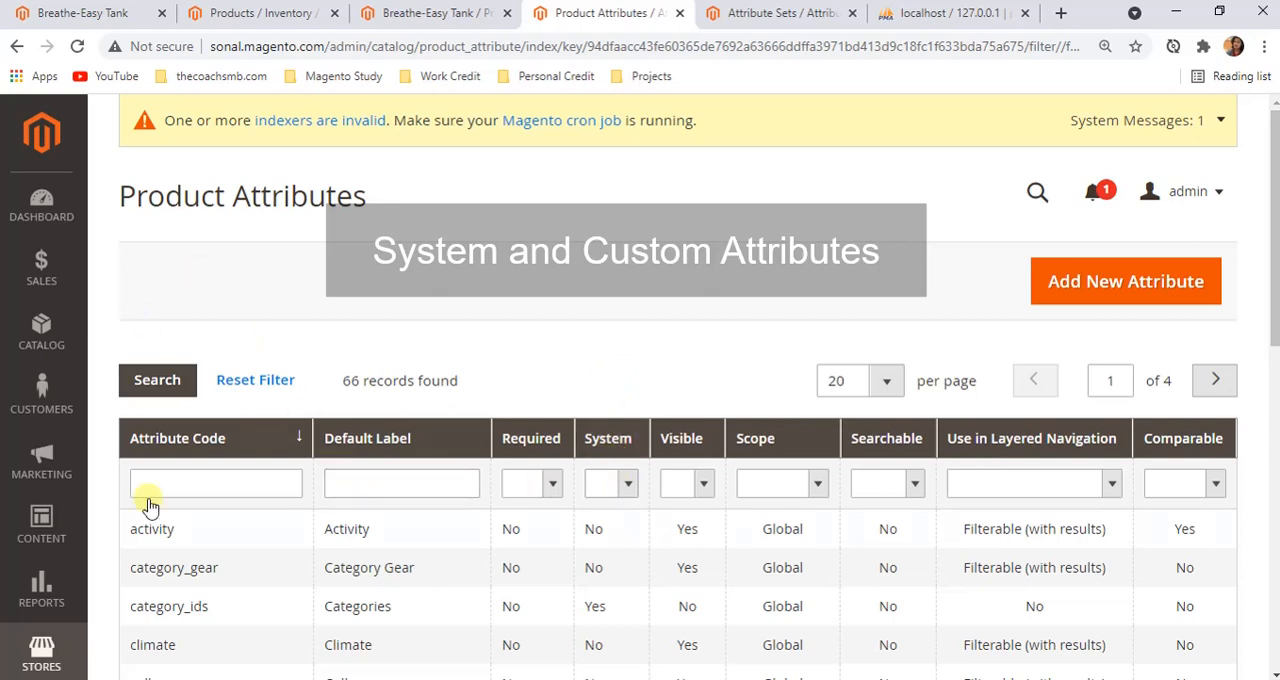
# Filter the Product Attributes grid to system attributes by setting System to Yes
pyautogui.scroll(-1, 757, 471)
pyautogui.click(630, 397)
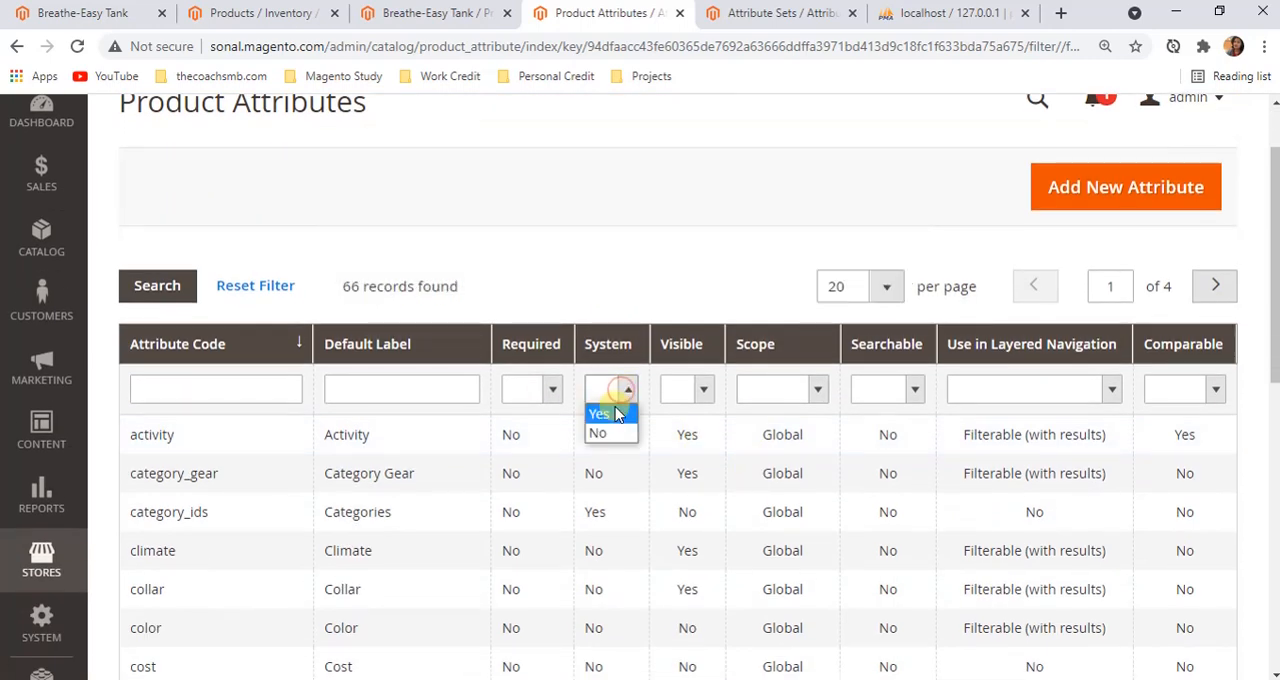
pyautogui.click(606, 410)
pyautogui.click(274, 389)
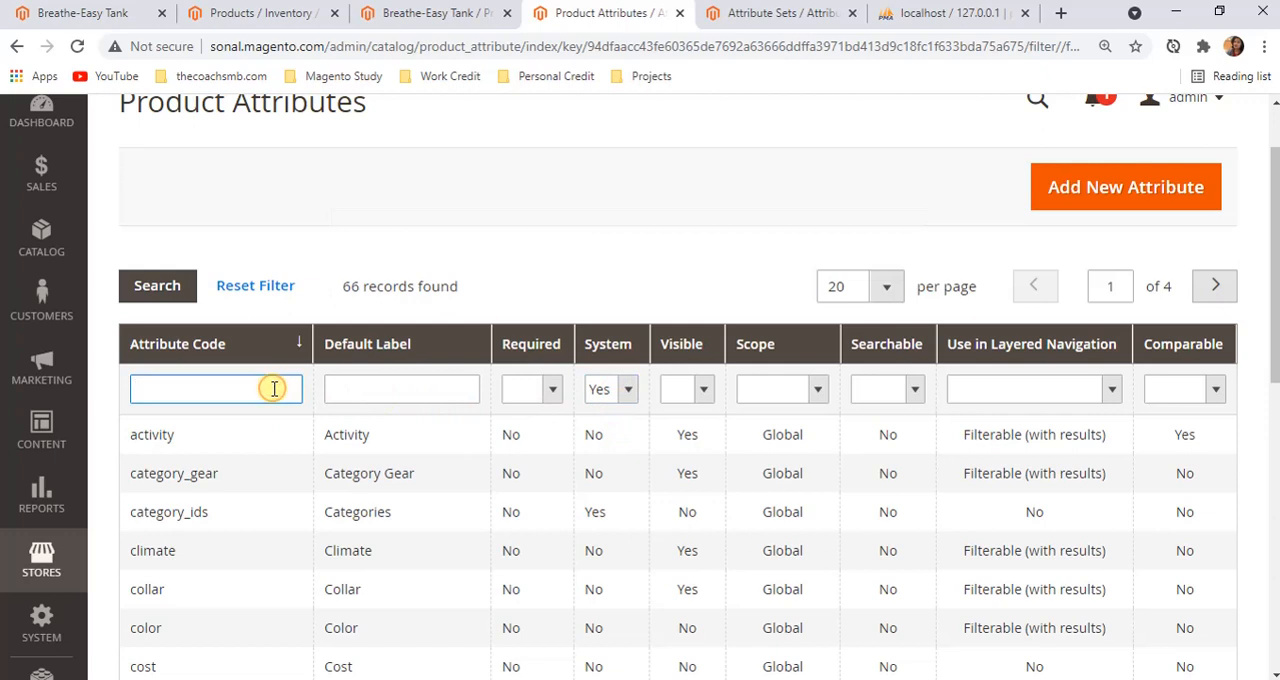
pyautogui.press('Return')
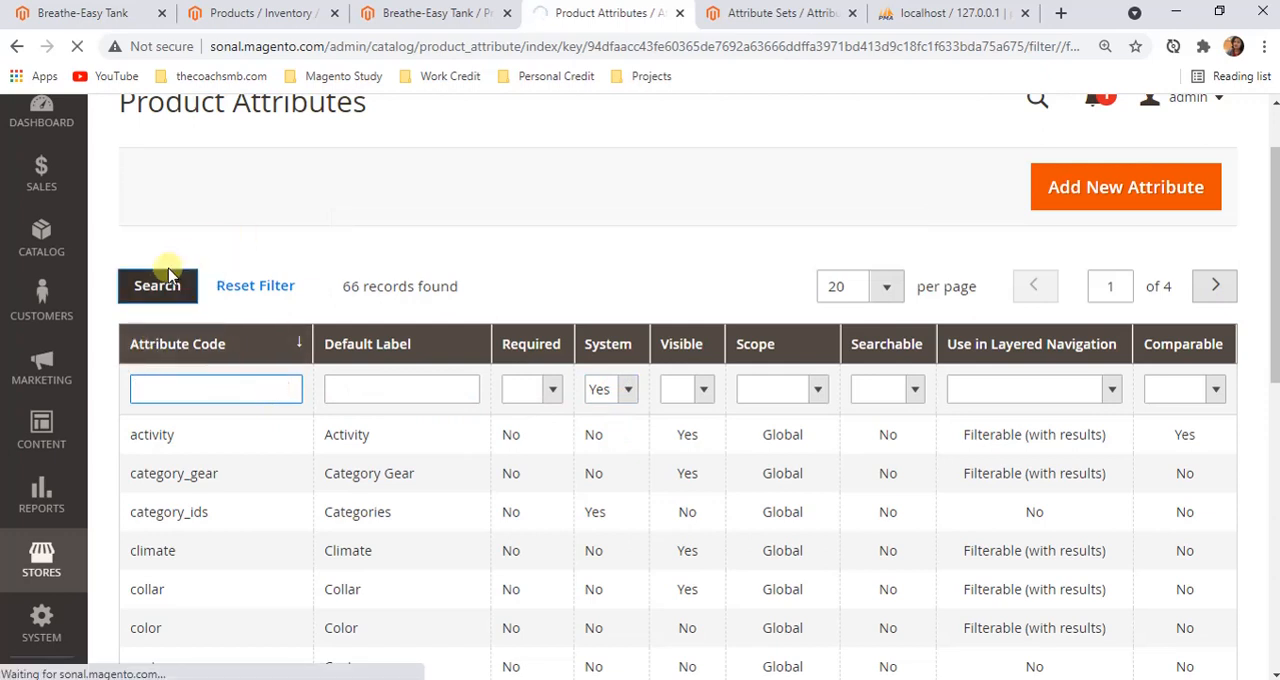
pyautogui.click(158, 296)
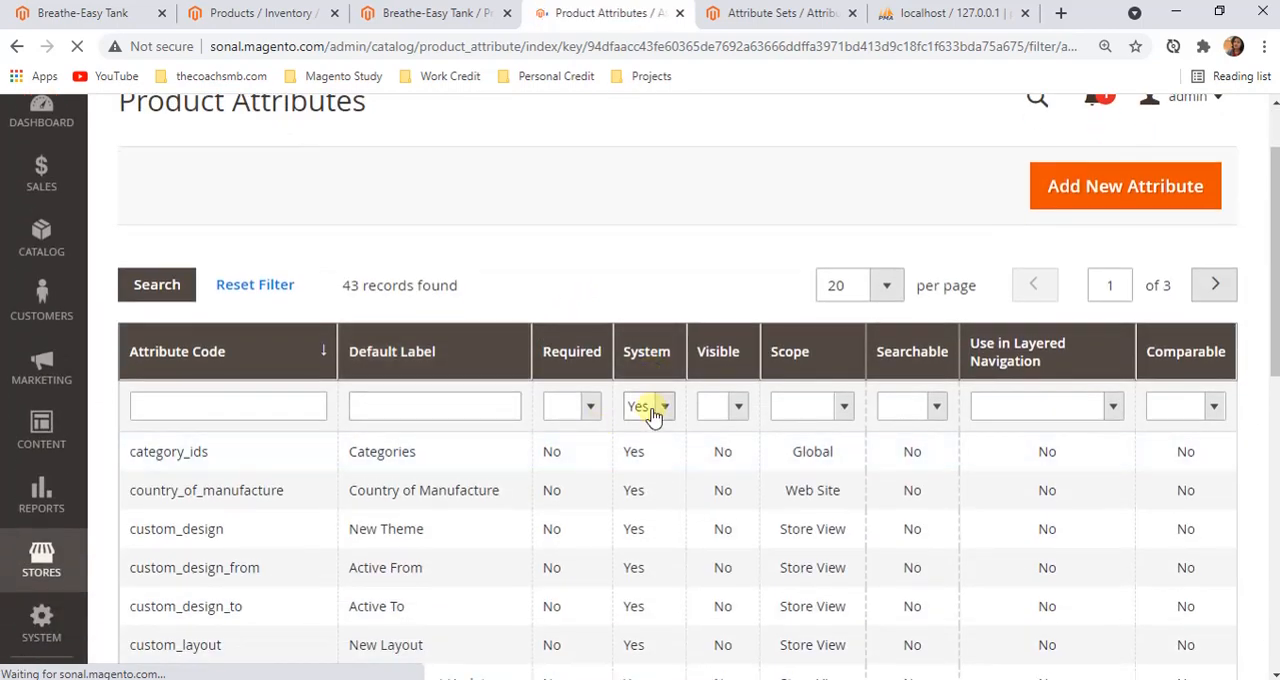
# Examine the filtered system attributes, including the record count, attribute codes, labels and scopes
pyautogui.scroll(-4, 597, 507)
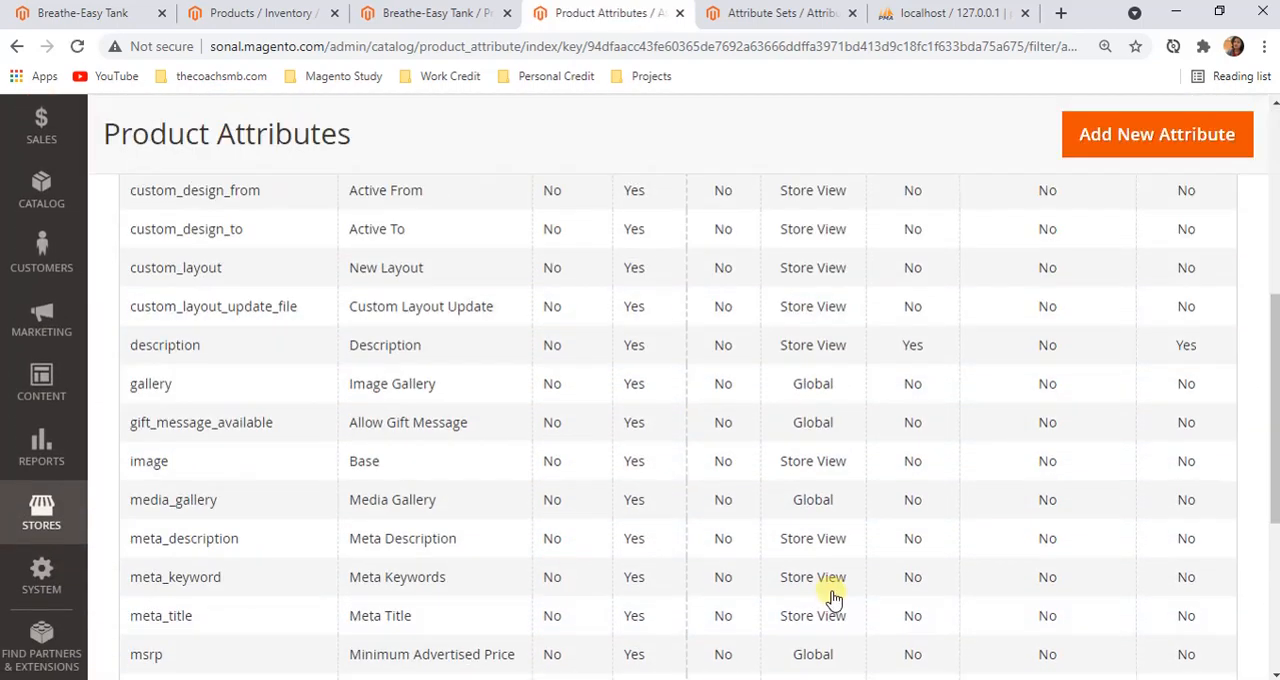
pyautogui.scroll(5, 834, 591)
pyautogui.doubleClick(347, 382)
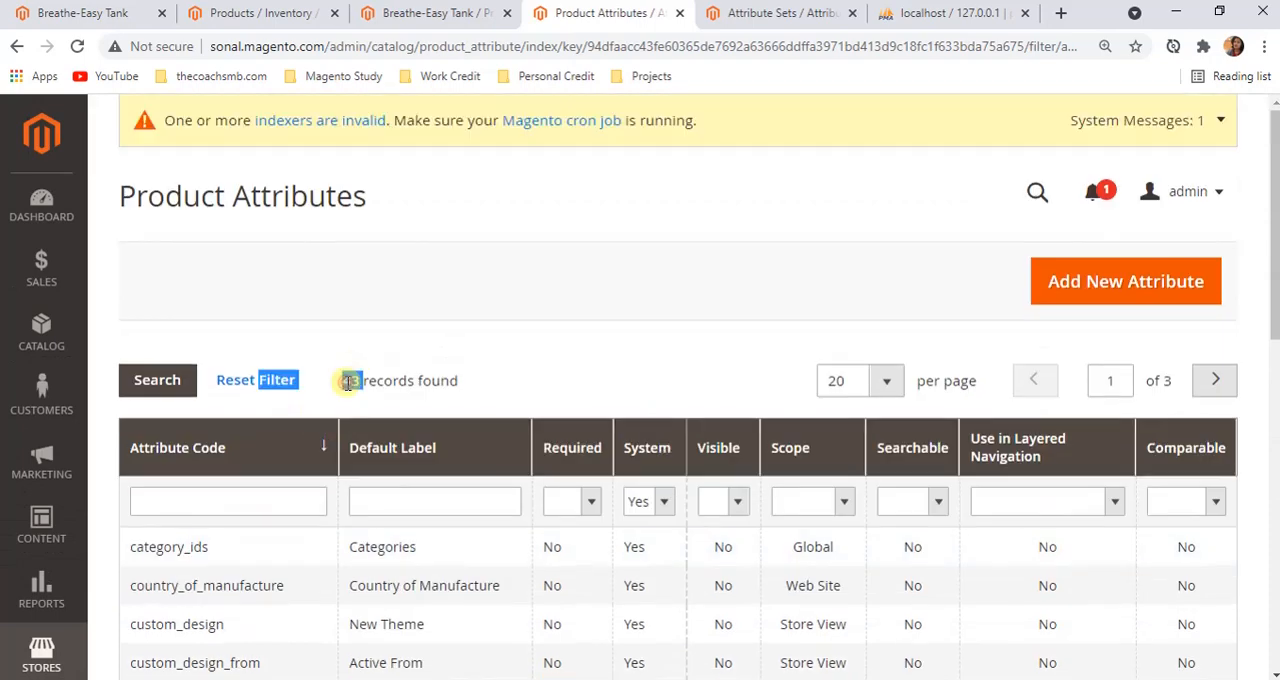
pyautogui.click(487, 384)
pyautogui.scroll(-1, 480, 391)
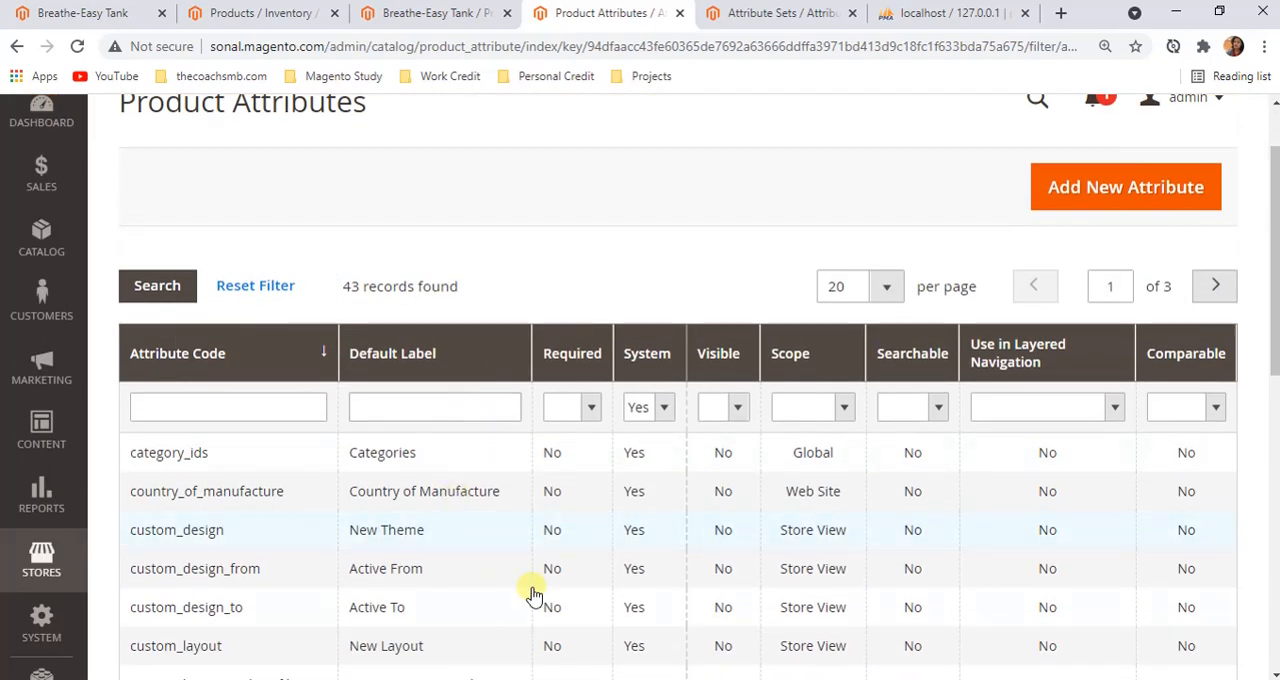
pyautogui.scroll(-3, 648, 508)
pyautogui.scroll(-2, 660, 505)
pyautogui.scroll(5, 857, 487)
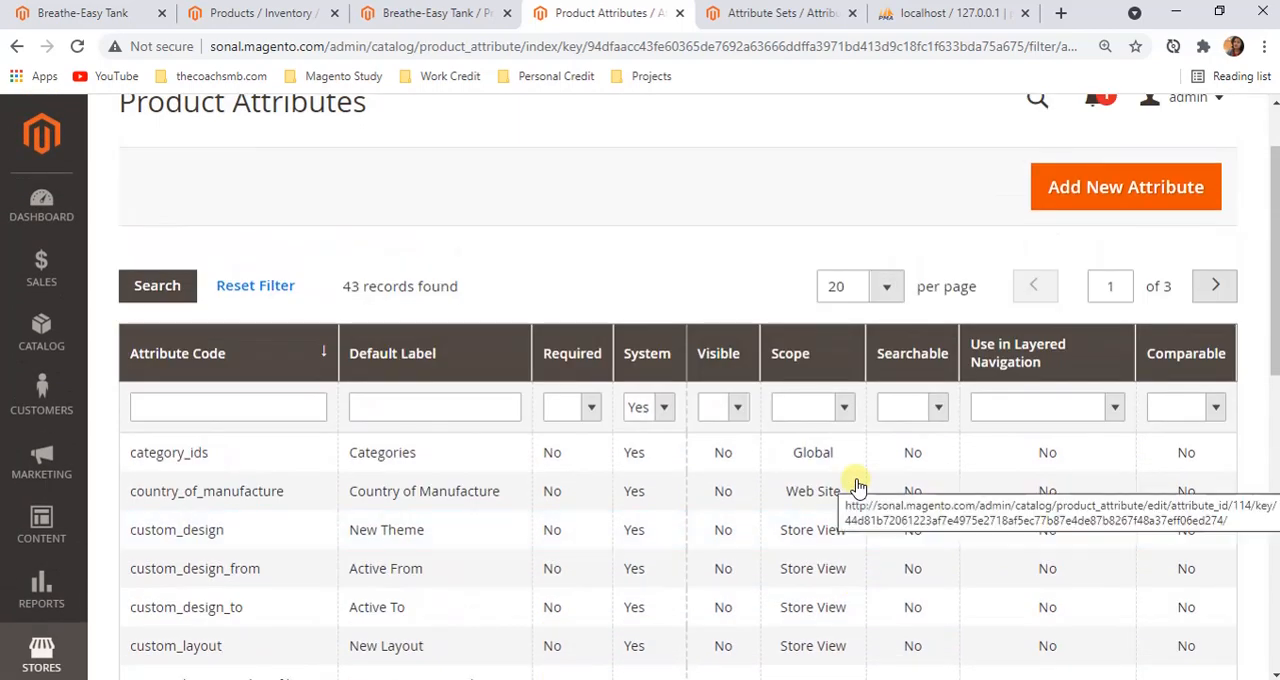
# Change the grid's System filter value to No to target custom attributes
pyautogui.click(664, 408)
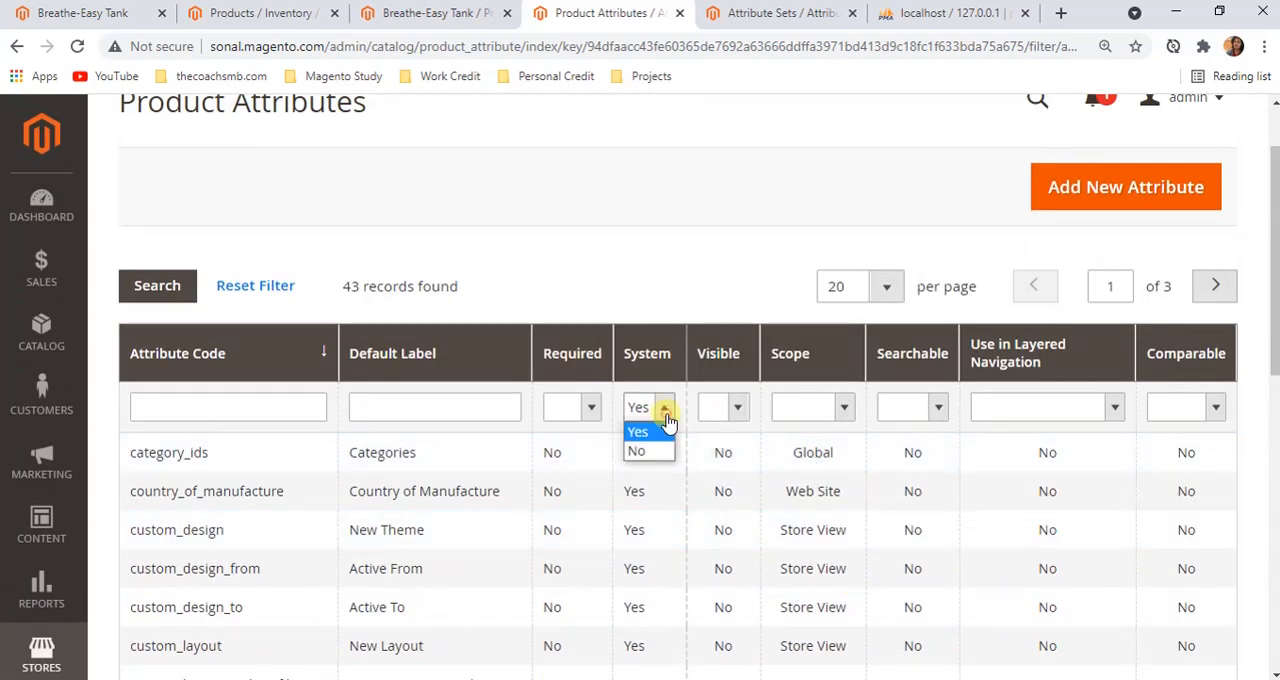
pyautogui.click(655, 452)
pyautogui.click(463, 414)
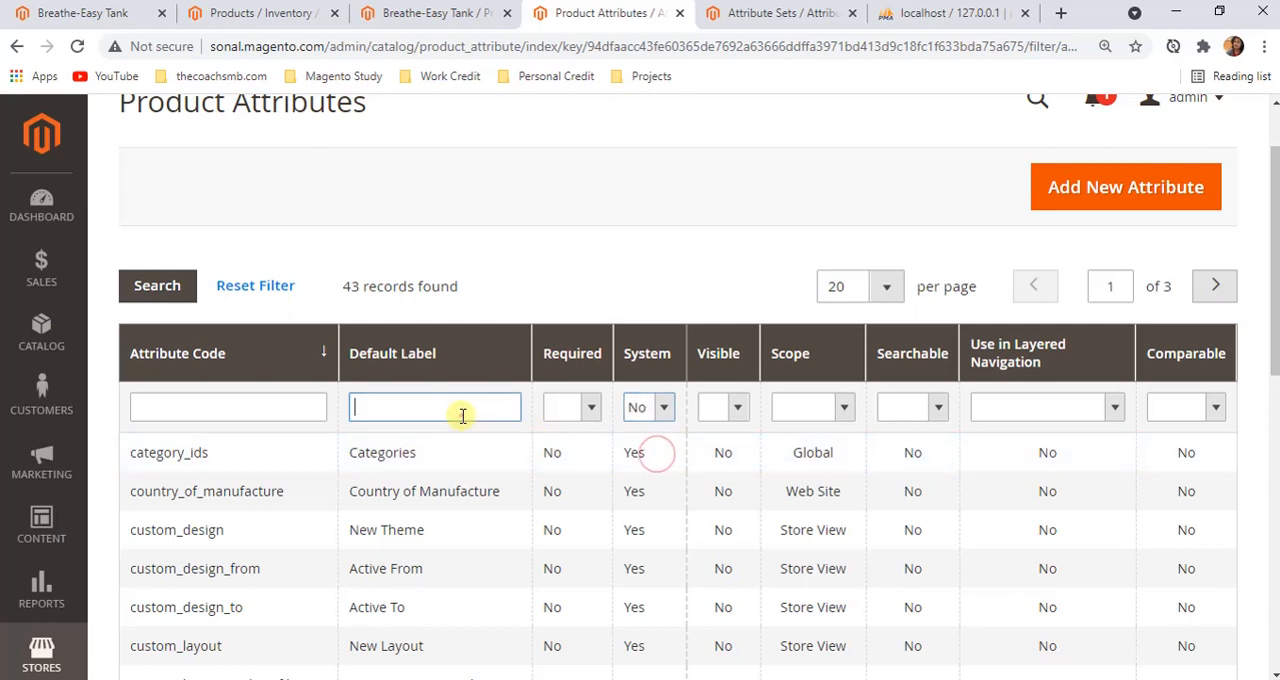
# Open the form for a new product attribute and view its Attribute Properties
pyautogui.click(1071, 198)
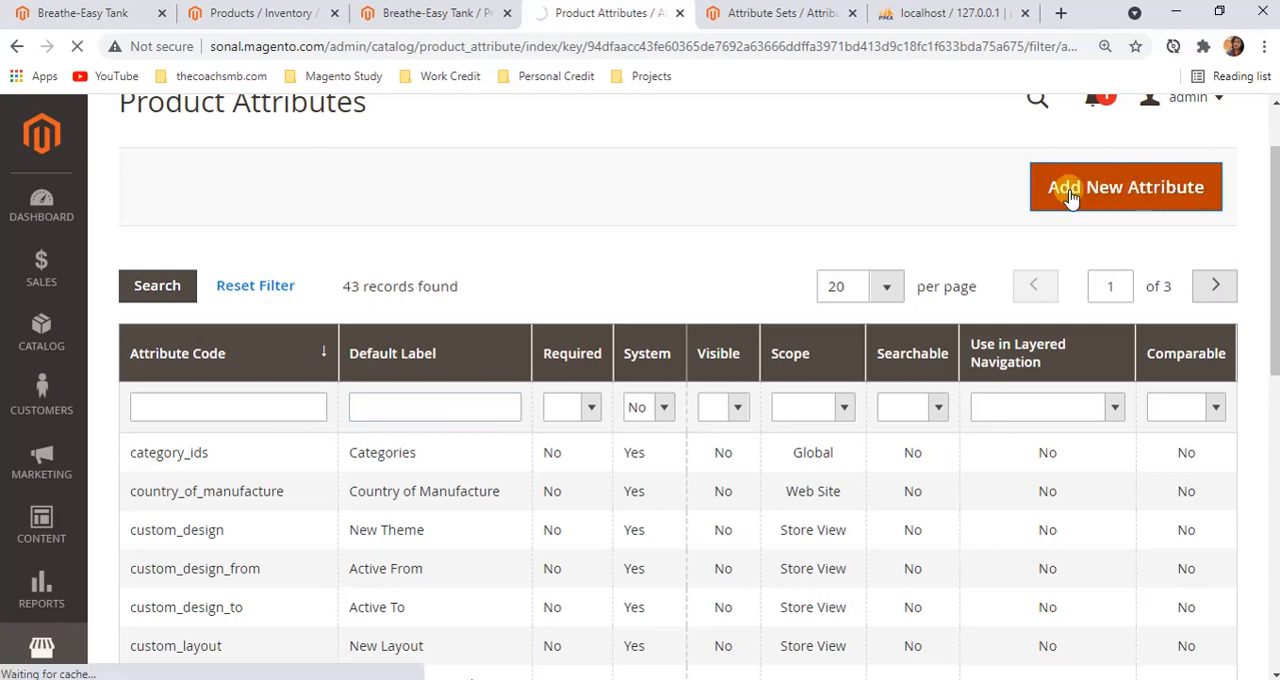
pyautogui.scroll(-1, 414, 443)
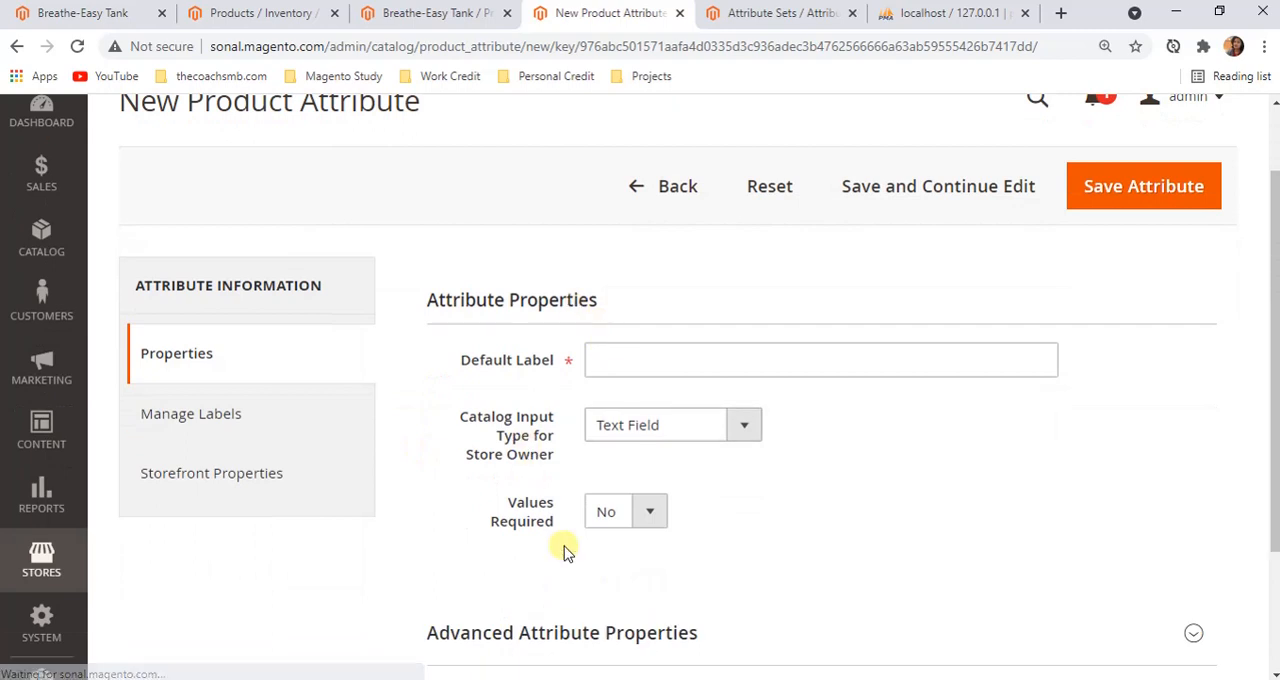
# Compare the new attribute form's properties with the Product Attributes grid and highlight the form's Default Label caption
pyautogui.scroll(-2, 551, 463)
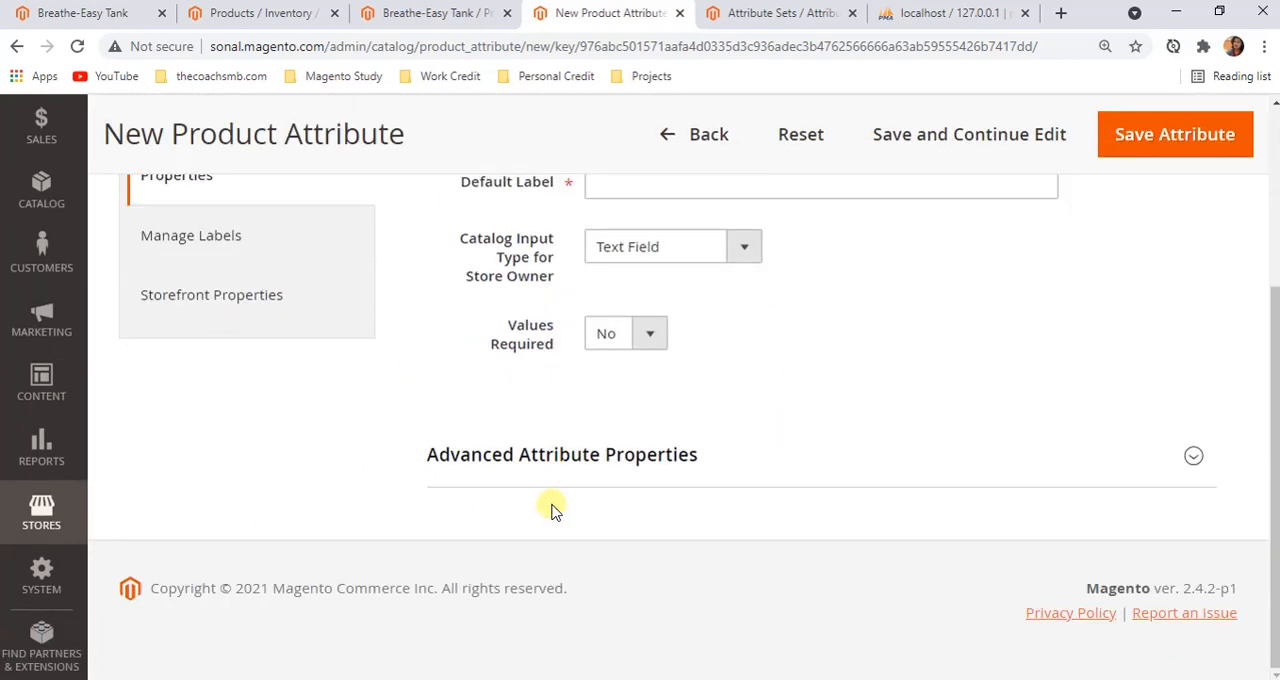
pyautogui.scroll(1, 558, 440)
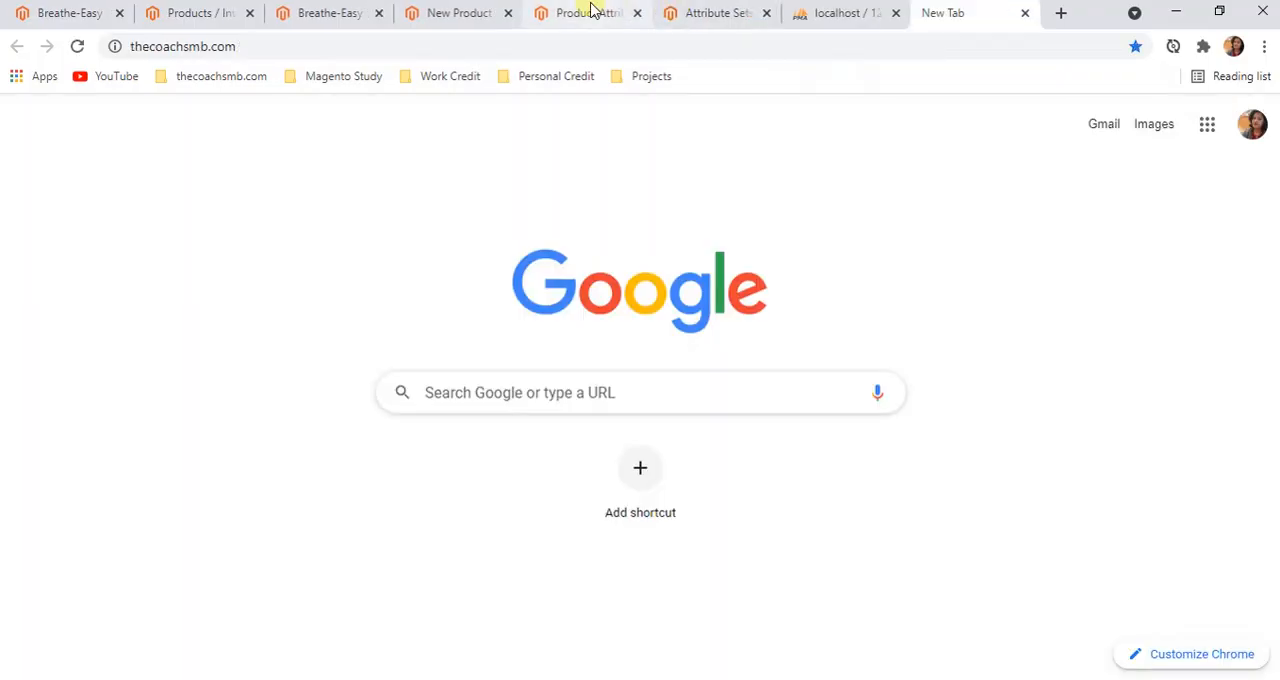
pyautogui.click(586, 14)
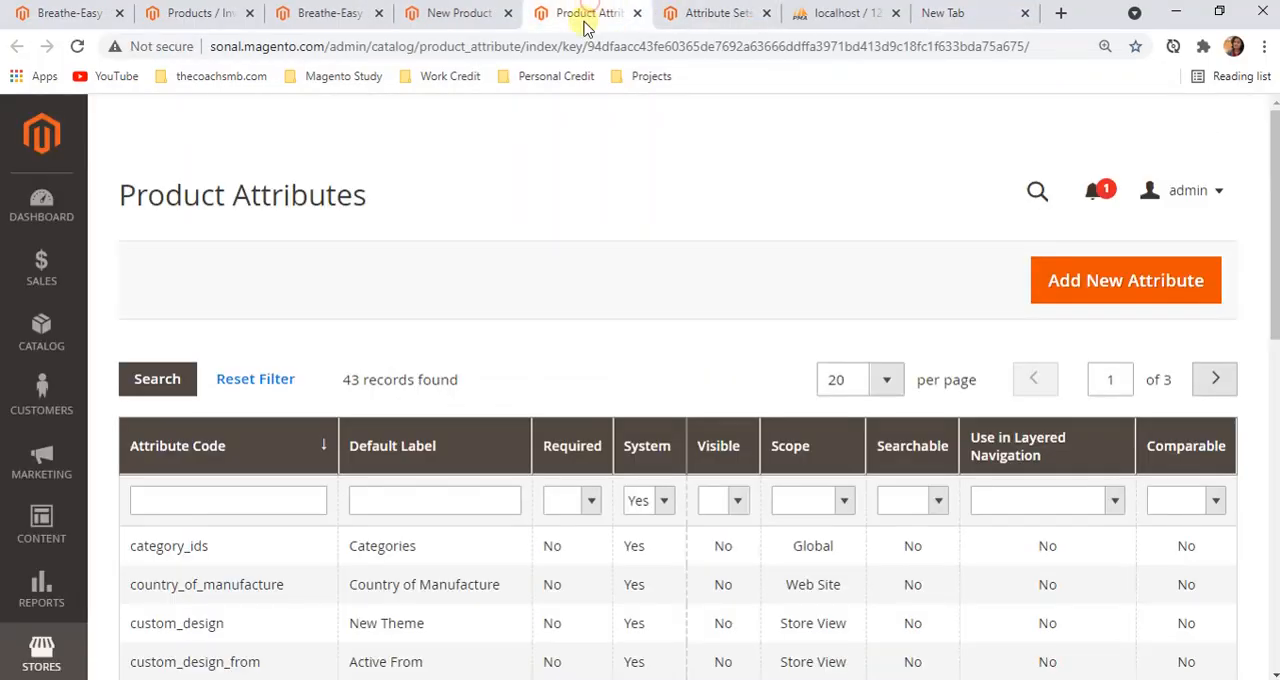
pyautogui.scroll(-1, 370, 430)
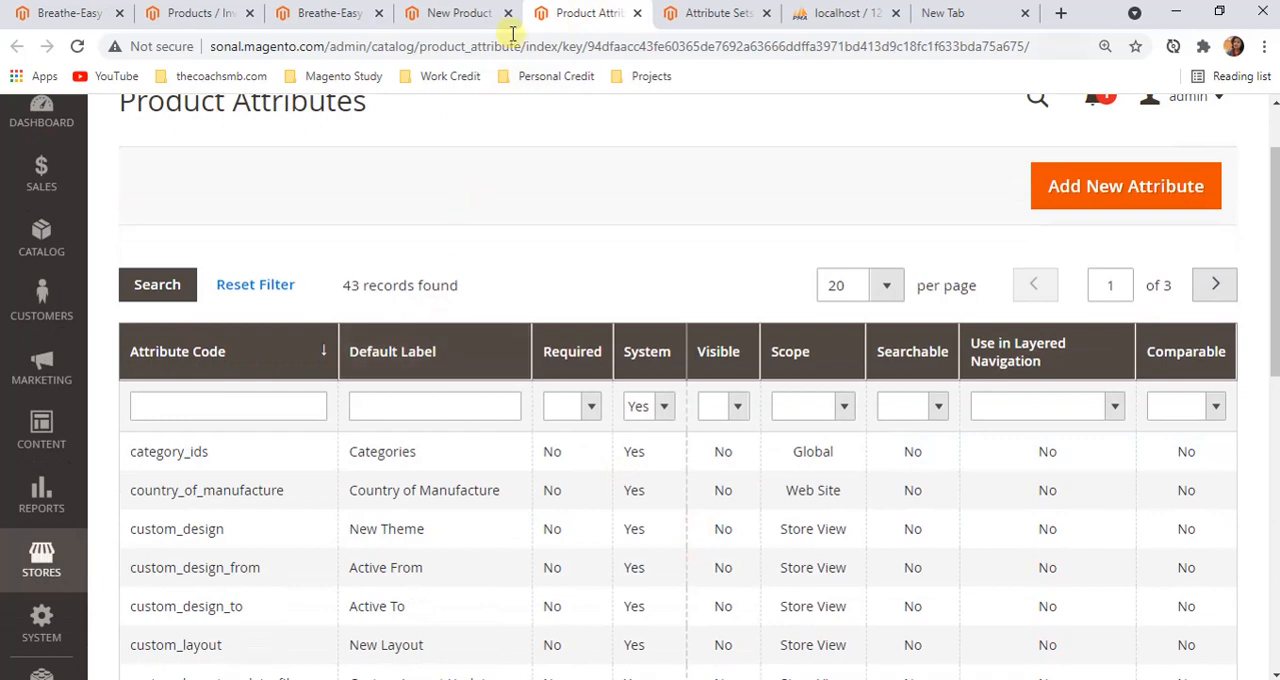
pyautogui.click(457, 14)
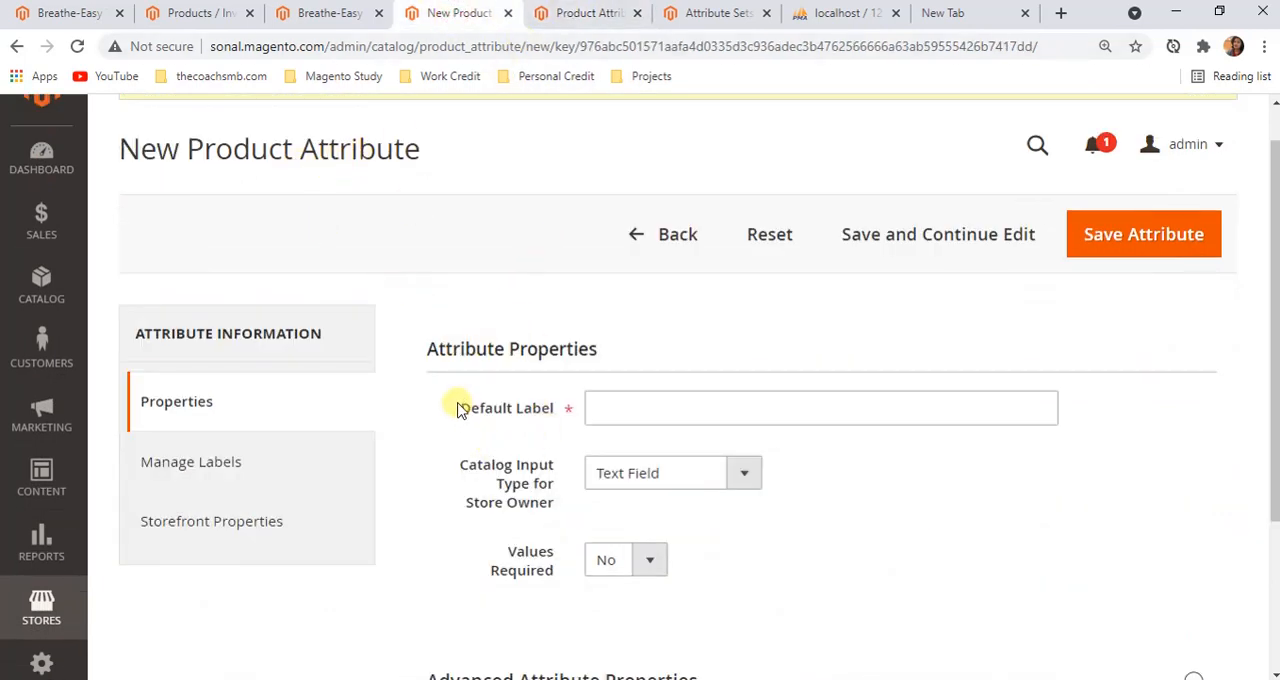
pyautogui.moveTo(451, 403); pyautogui.dragTo(557, 405)
# Examine the Default Label column for the system attributes in the Product Attributes grid, down to Product Name
pyautogui.click(587, 14)
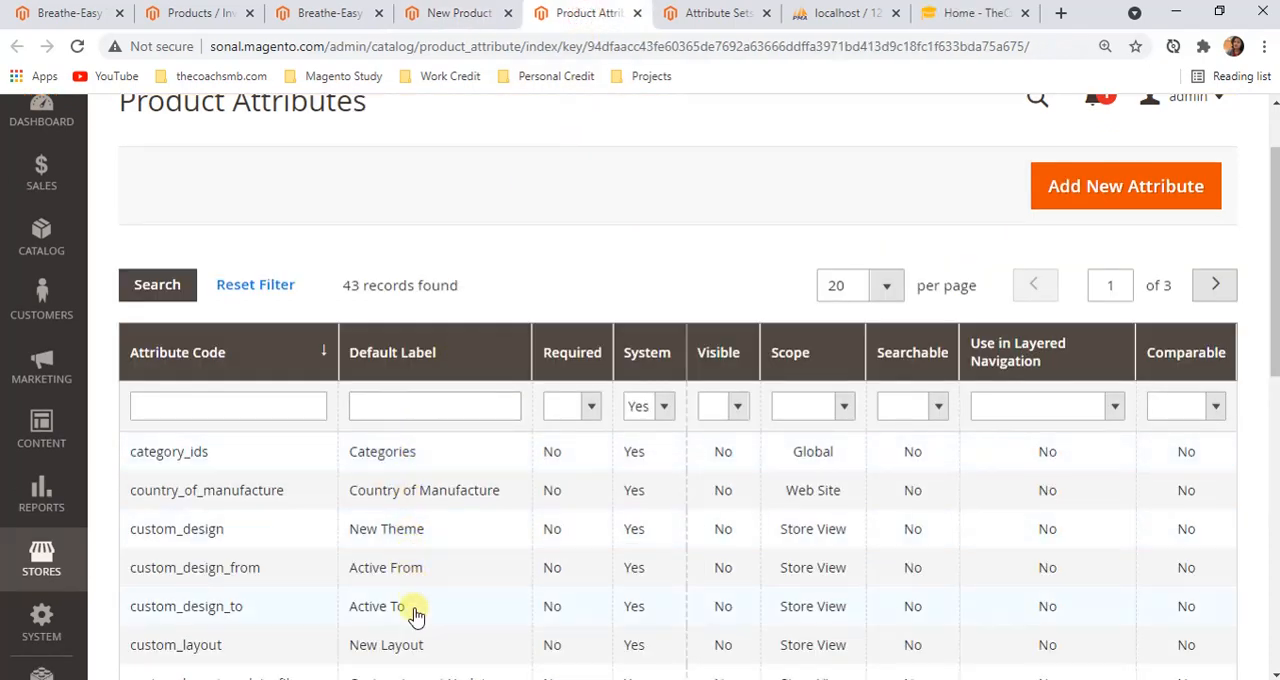
pyautogui.scroll(-2, 415, 612)
pyautogui.scroll(2, 440, 500)
pyautogui.scroll(-4, 443, 474)
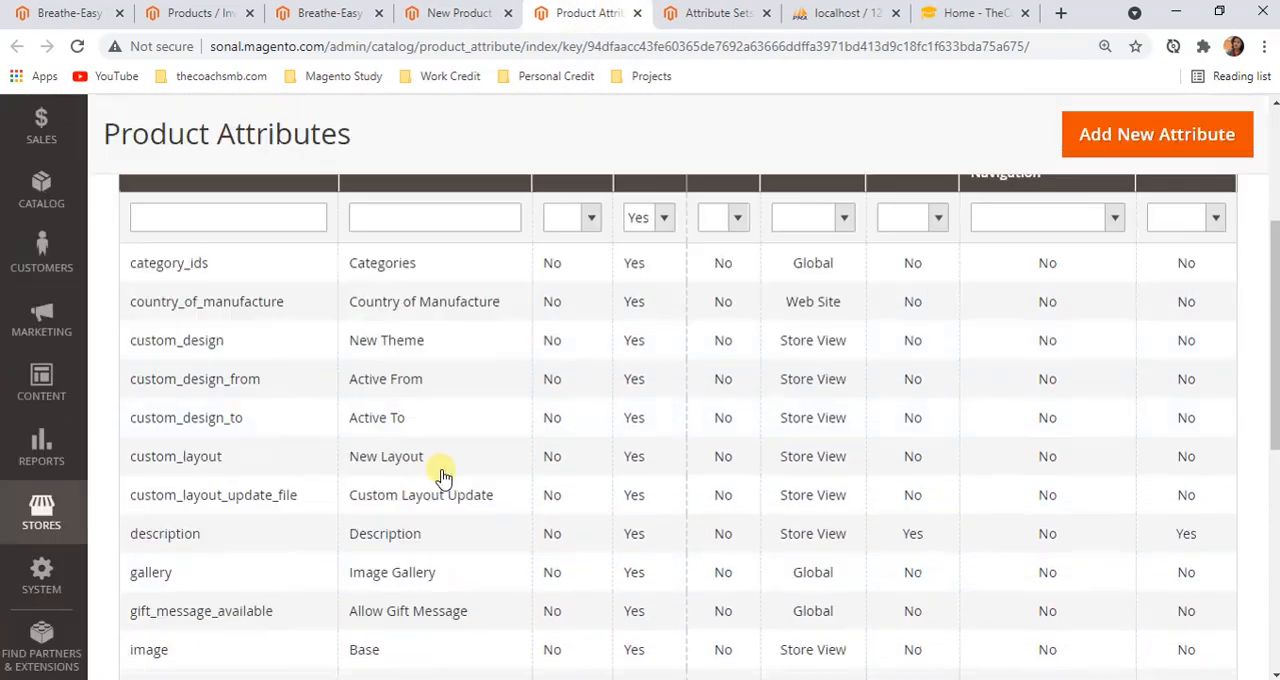
pyautogui.scroll(4, 437, 560)
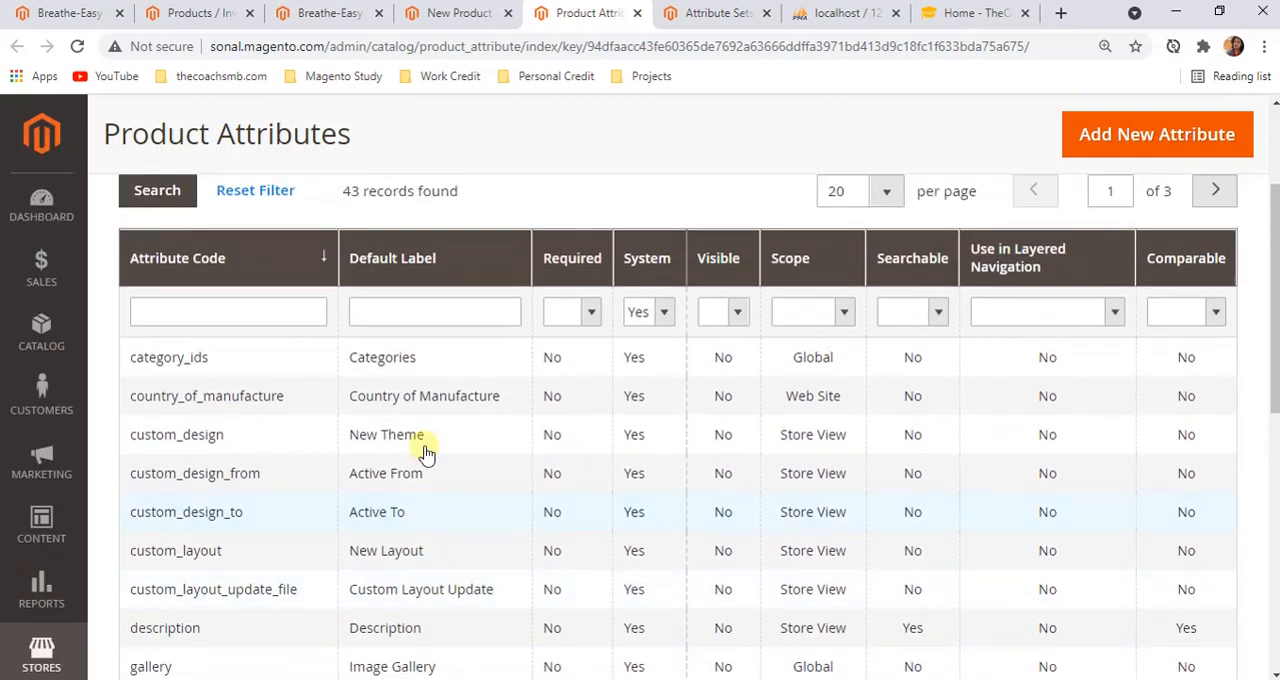
pyautogui.scroll(-3, 400, 510)
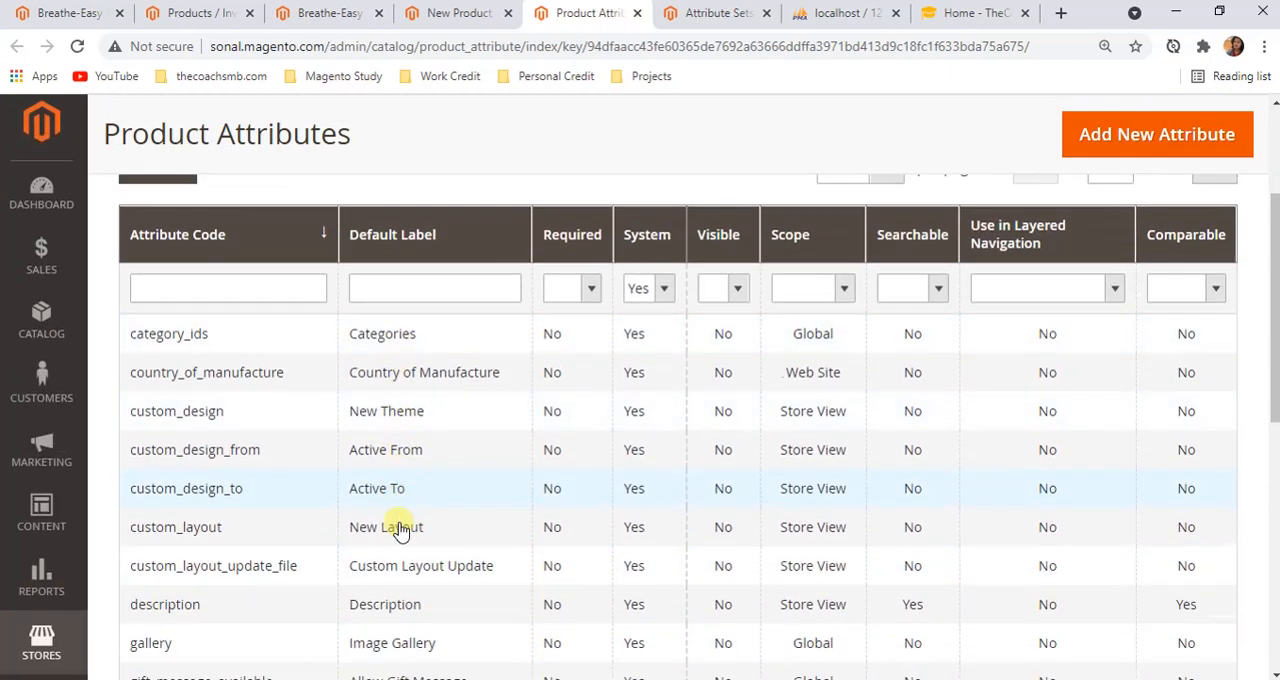
pyautogui.scroll(-4, 404, 440)
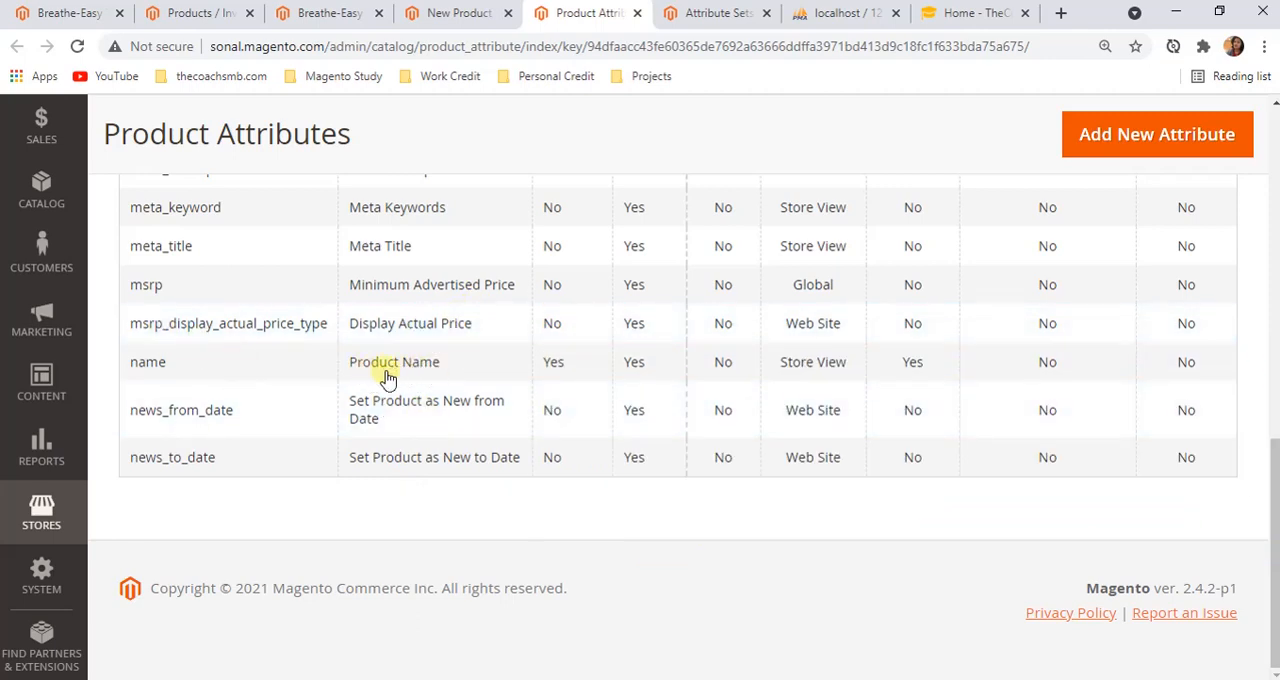
# Find the Product Name field on the Breathe-Easy Tank edit page and highlight its label
pyautogui.click(459, 13)
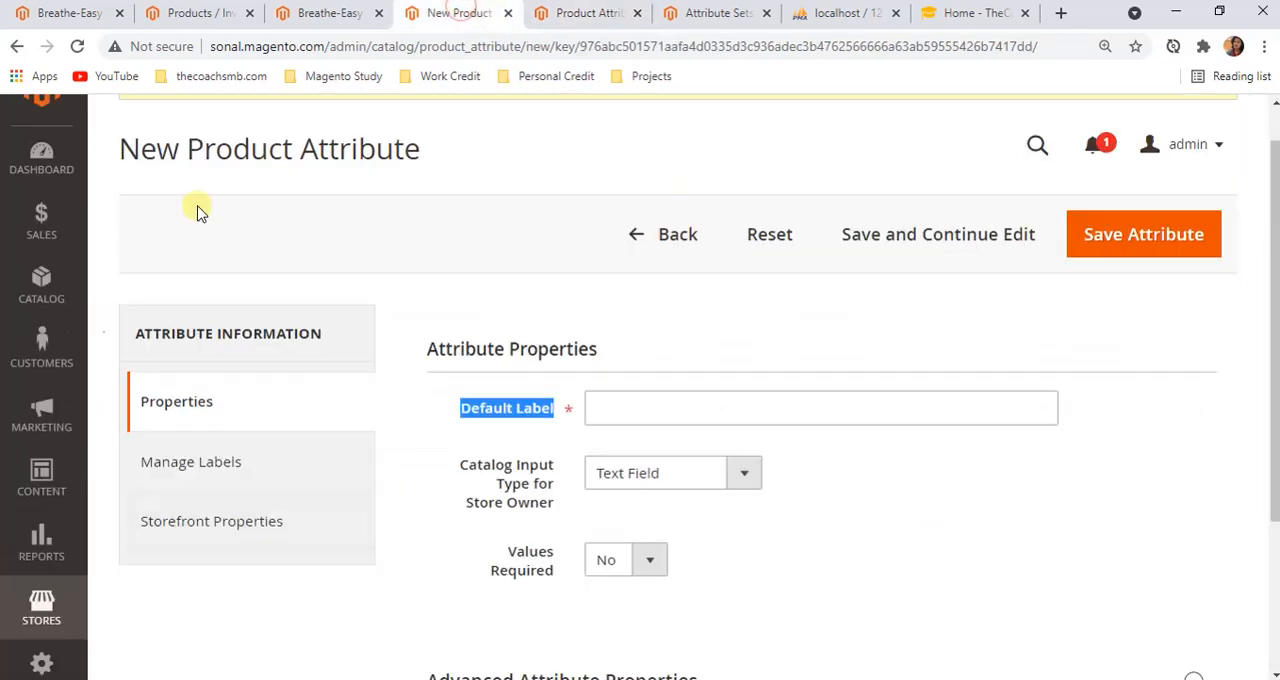
pyautogui.click(335, 13)
pyautogui.click(790, 322)
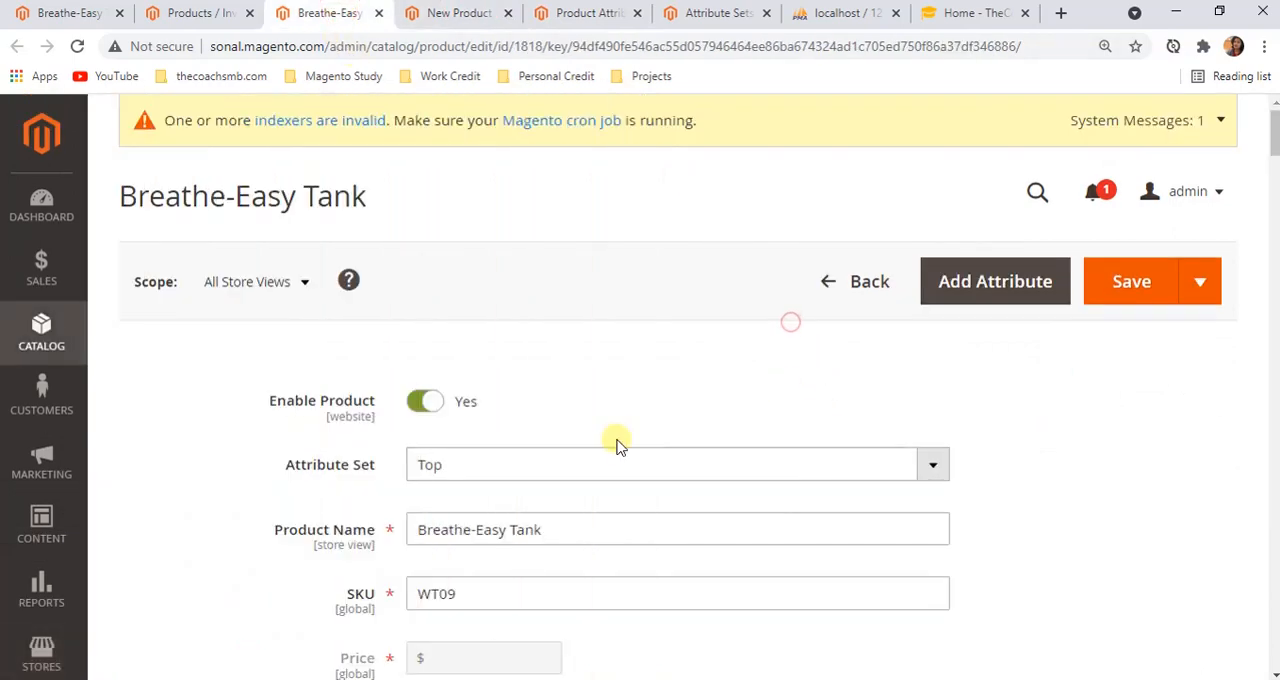
pyautogui.scroll(-1, 553, 487)
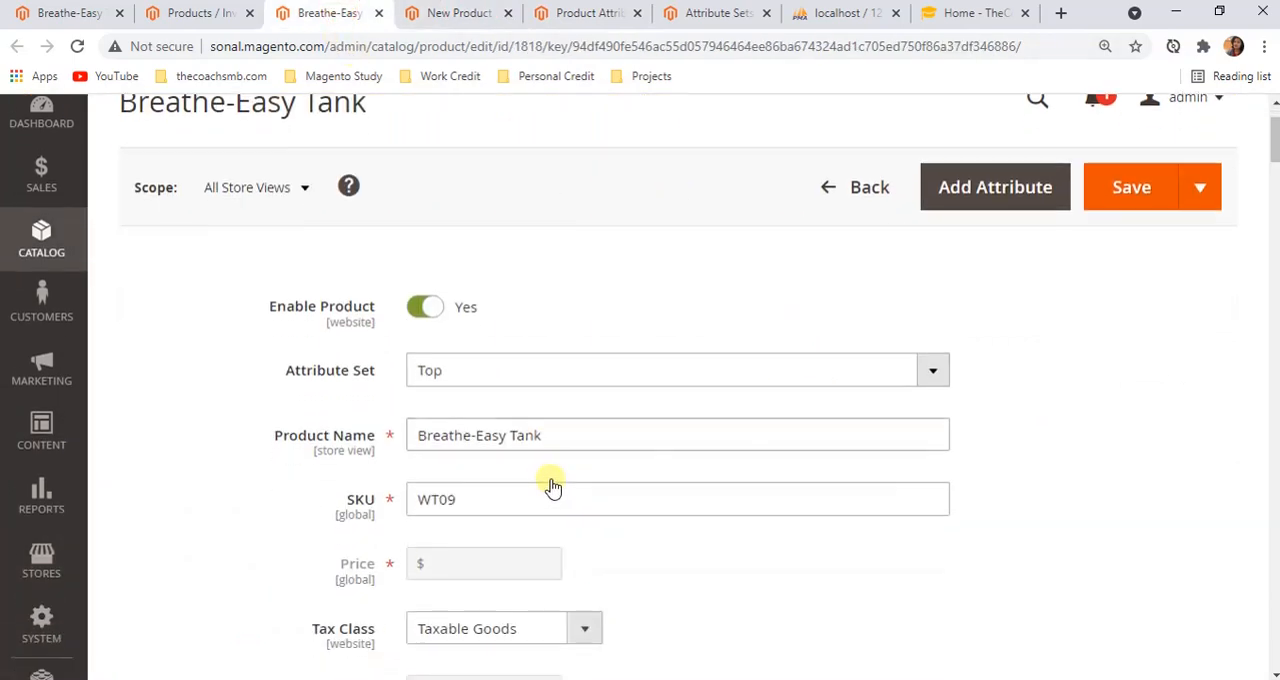
pyautogui.moveTo(274, 440); pyautogui.dragTo(375, 447)
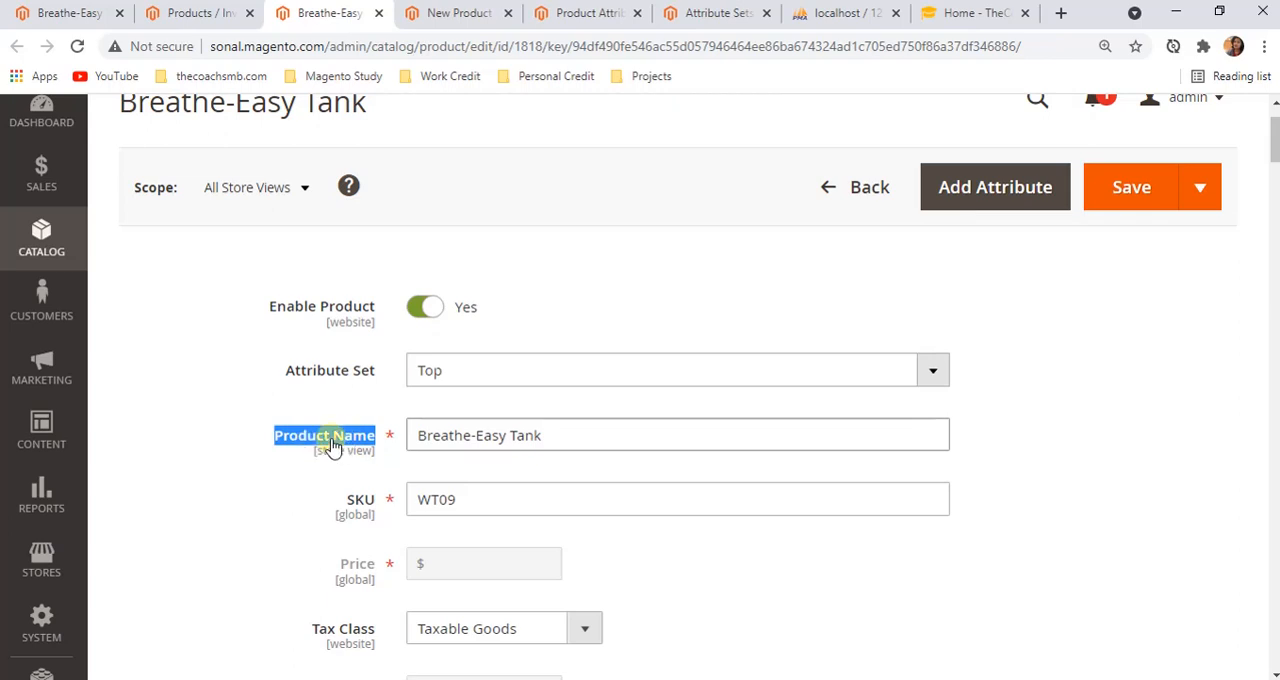
# Expand Advanced Attribute Properties on the new attribute form and highlight "internally" in the Attribute Code note
pyautogui.click(466, 11)
pyautogui.scroll(-2, 568, 433)
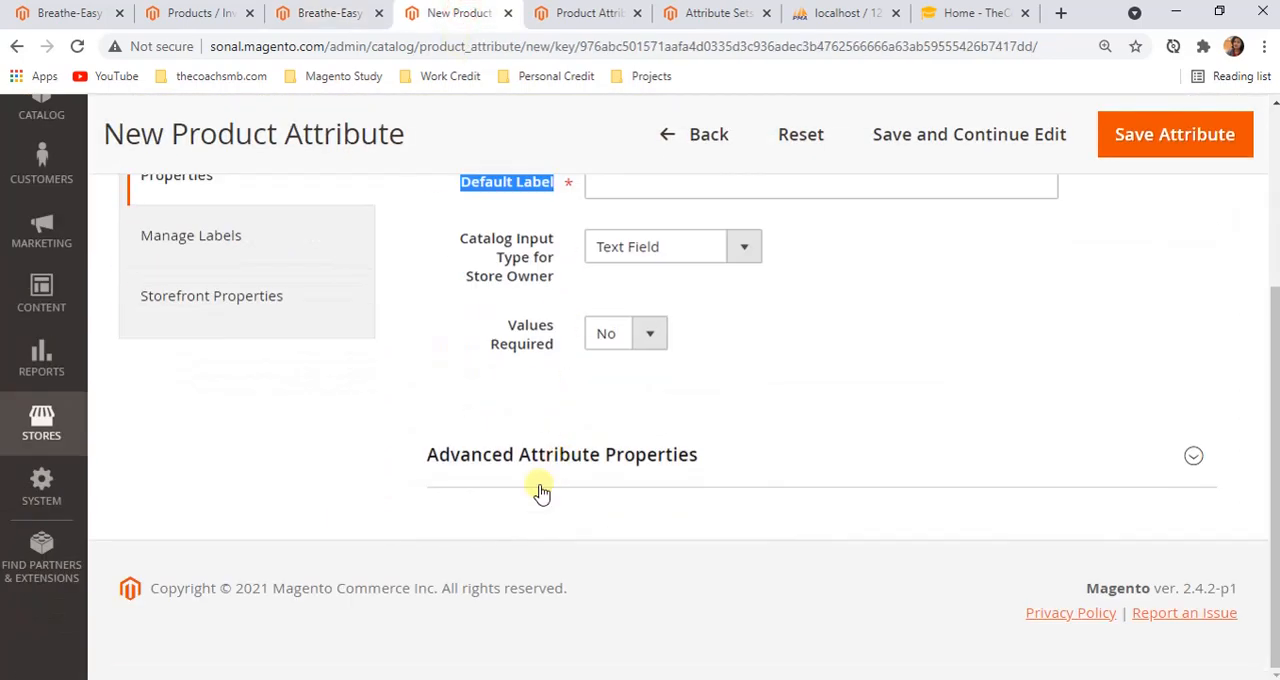
pyautogui.click(537, 480)
pyautogui.click(670, 524)
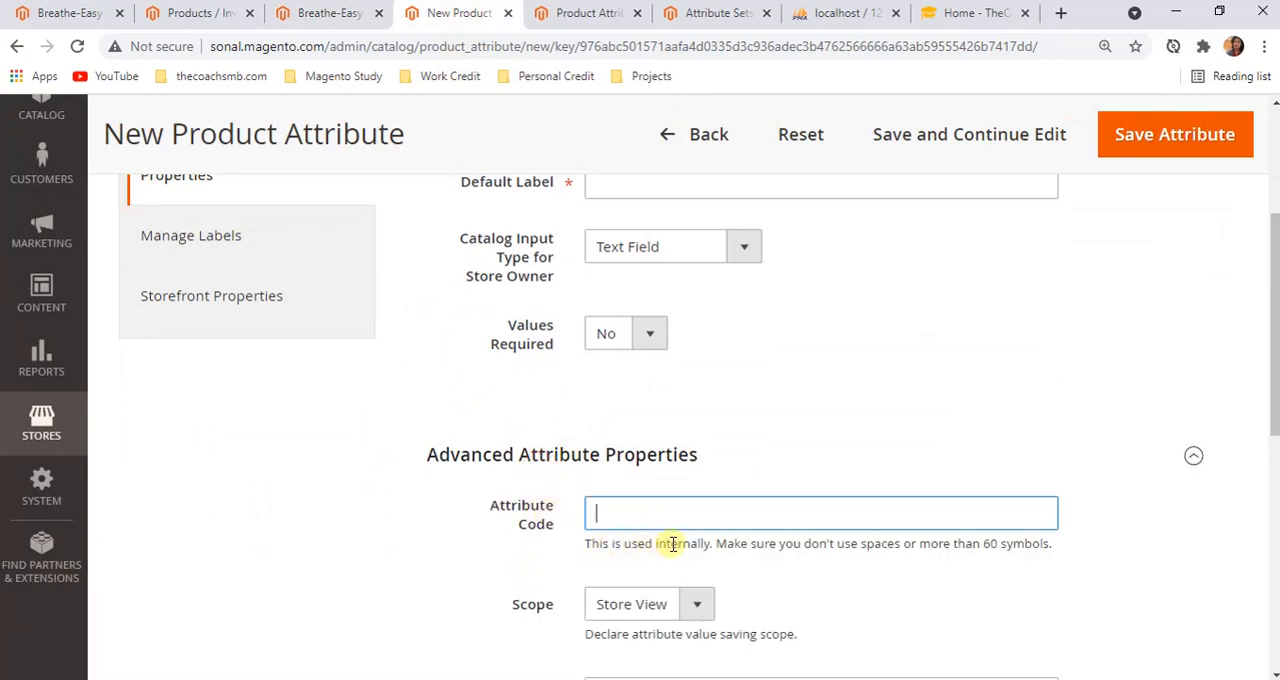
pyautogui.doubleClick(675, 543)
# Place the cursor in the new attribute's Default Label field, then compare it with the code and label columns of the Product Attributes grid
pyautogui.scroll(1, 603, 397)
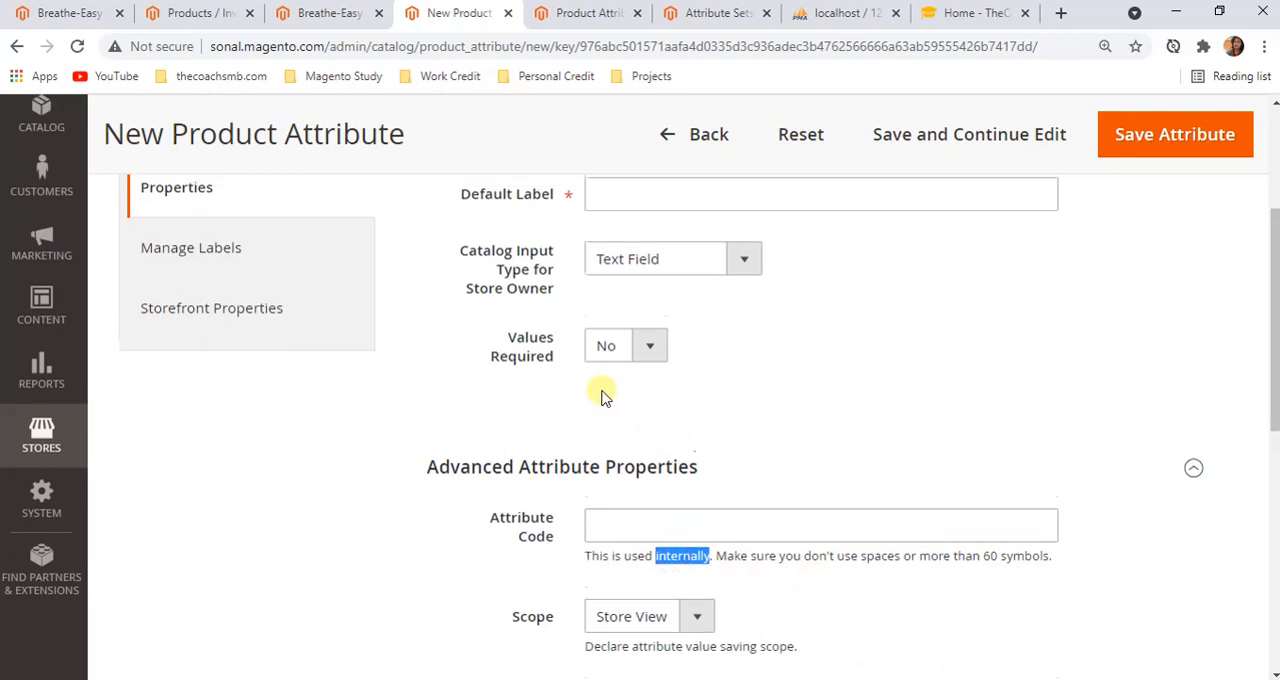
pyautogui.scroll(3, 603, 397)
pyautogui.click(627, 373)
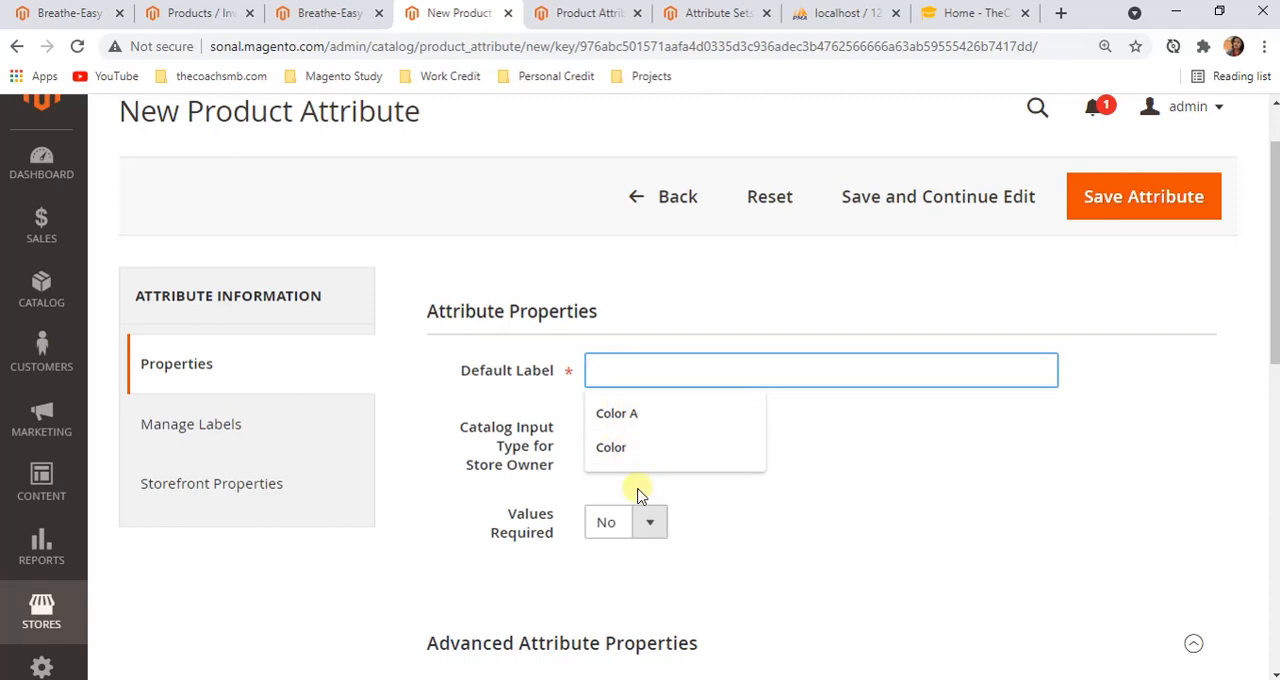
pyautogui.click(586, 13)
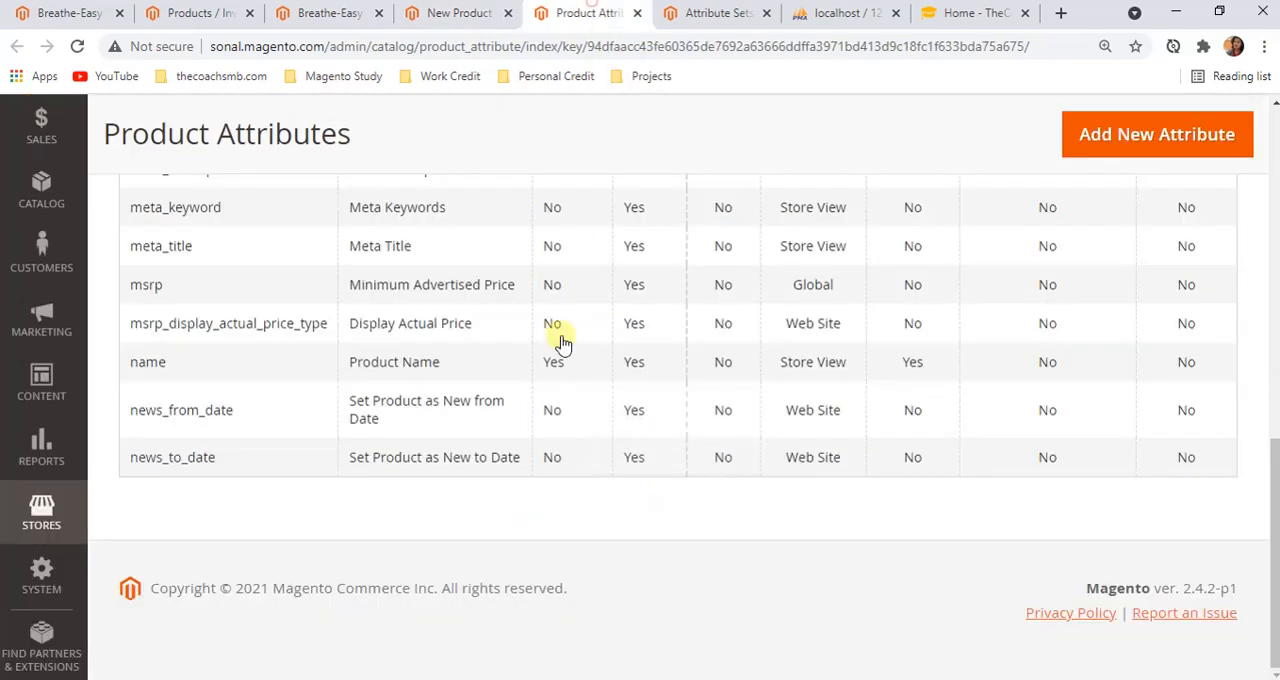
pyautogui.scroll(8, 457, 451)
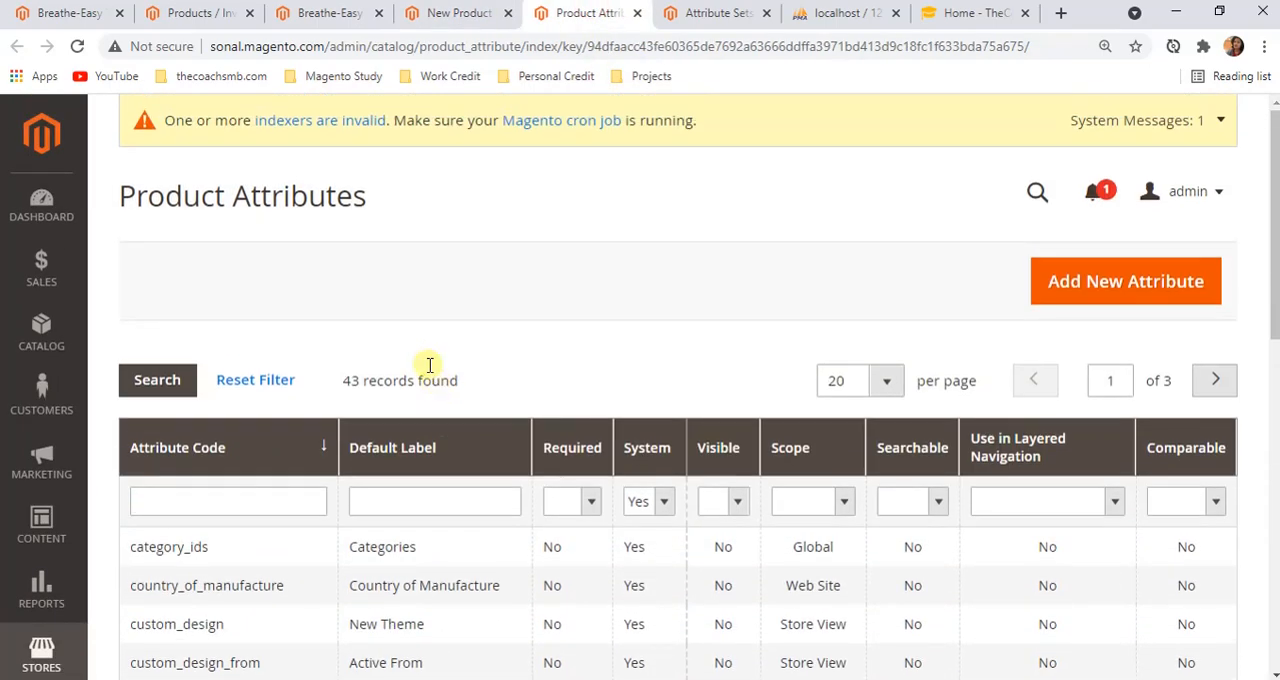
pyautogui.scroll(-2, 410, 480)
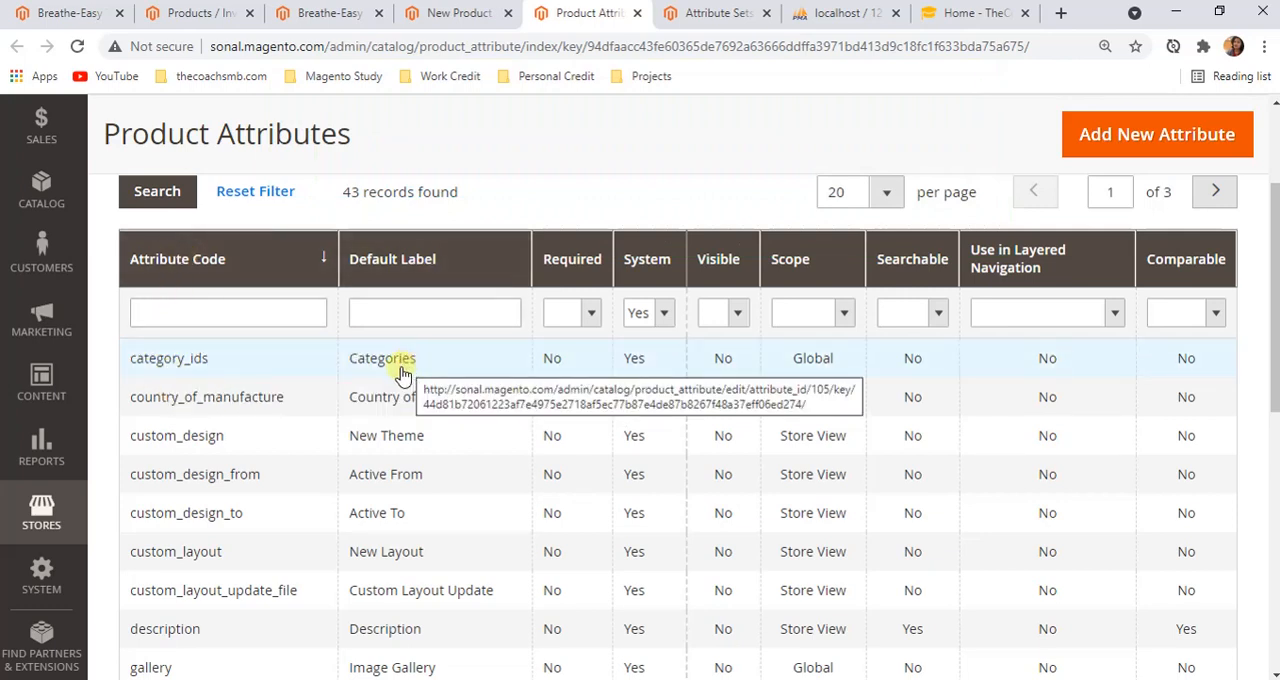
# Compare the new attribute form's Default Label and input type with the Breathe-Easy Tank's Product Name field, highlighting that field's value
pyautogui.click(459, 13)
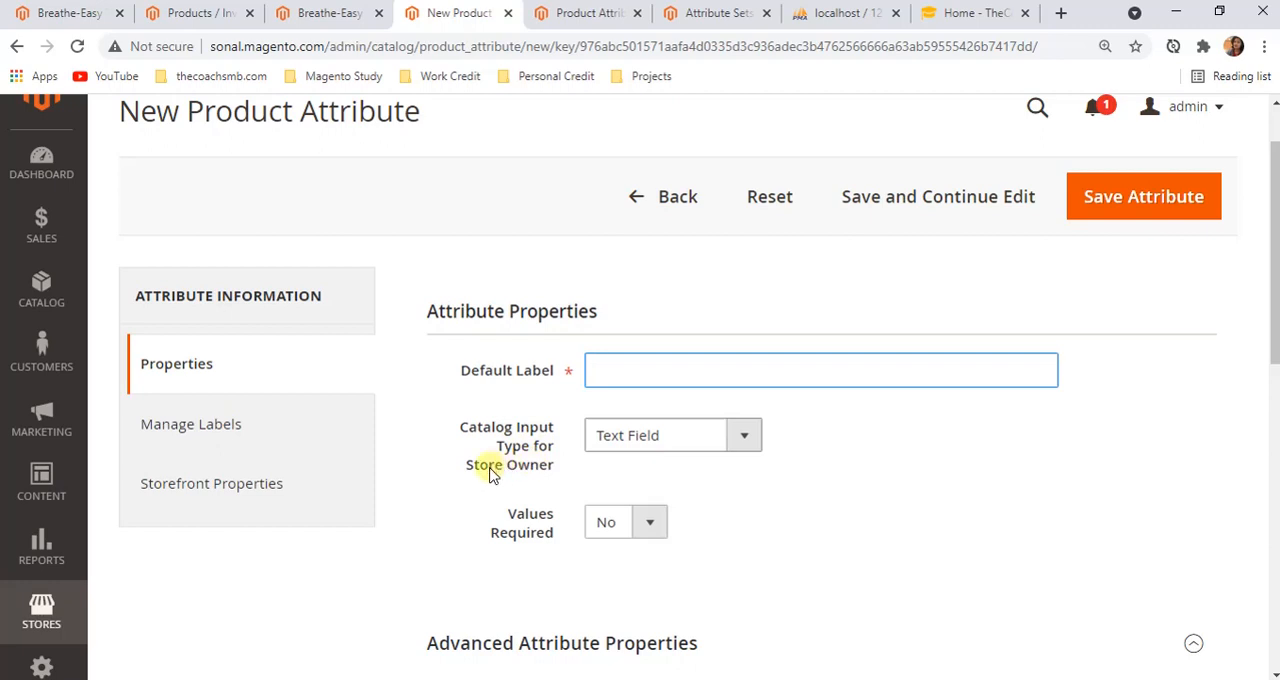
pyautogui.click(716, 372)
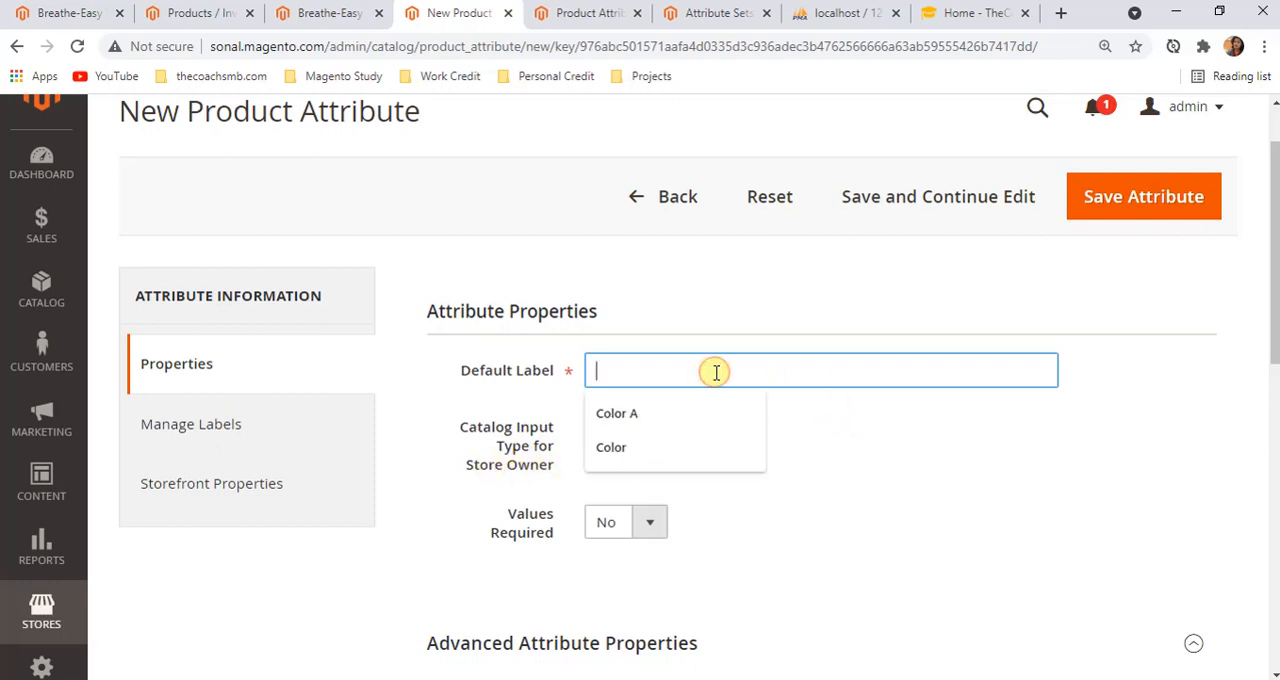
pyautogui.click(948, 477)
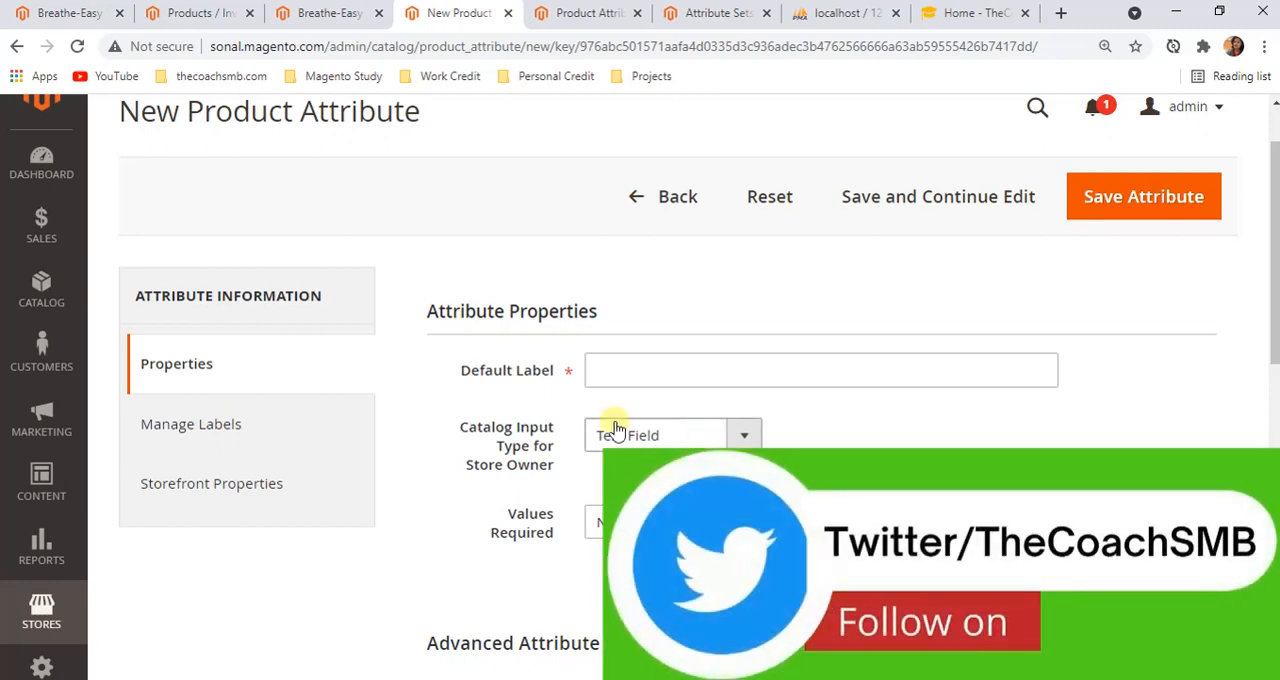
pyautogui.click(335, 13)
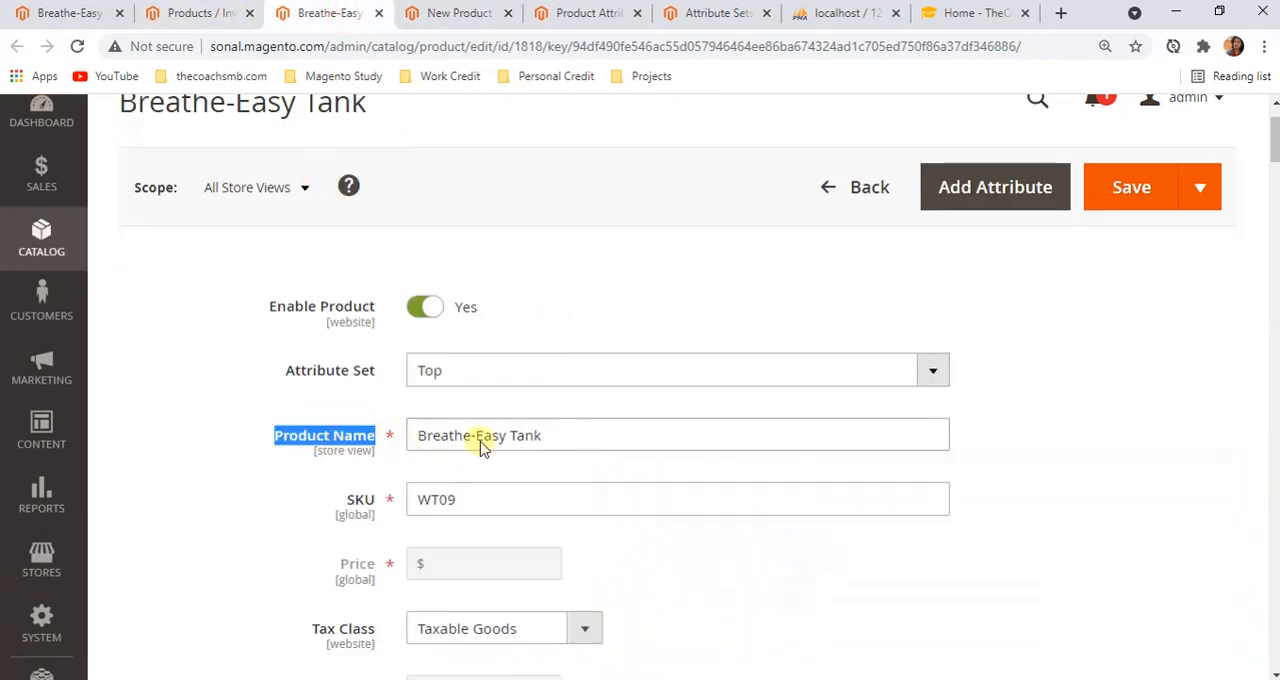
pyautogui.moveTo(589, 436); pyautogui.dragTo(423, 434)
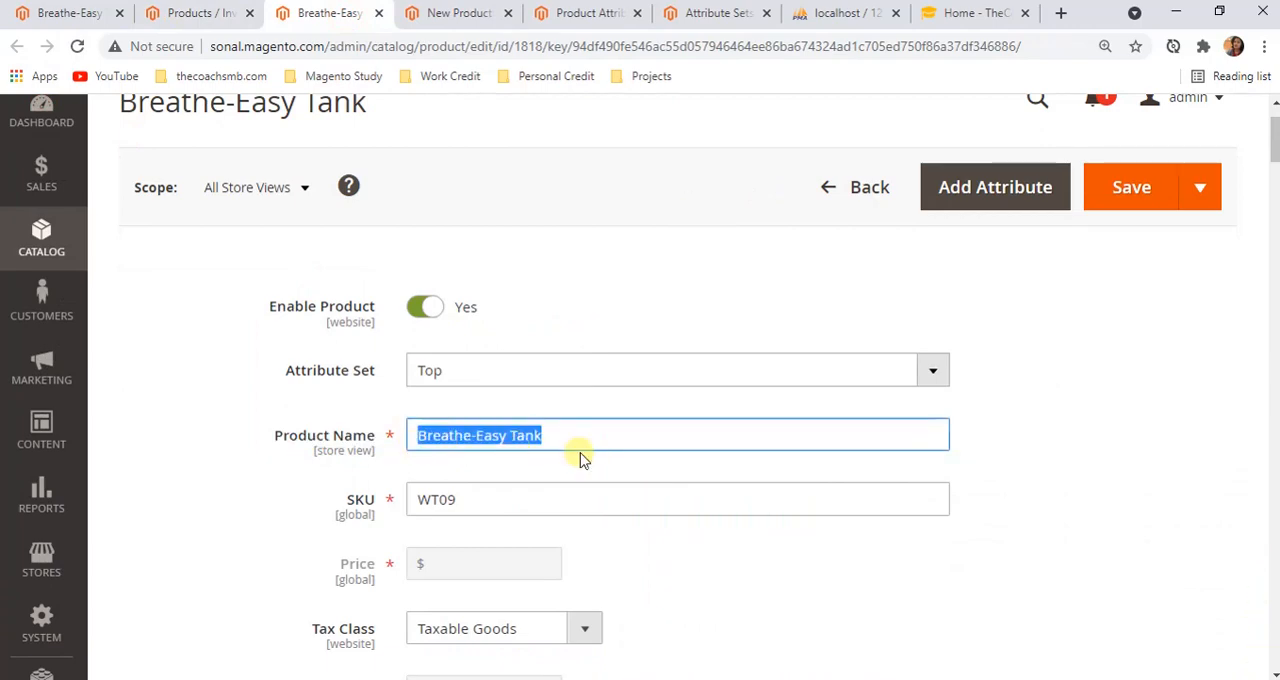
# Open the name attribute from the Product Attributes grid and view its default label, input type and required setting
pyautogui.click(592, 14)
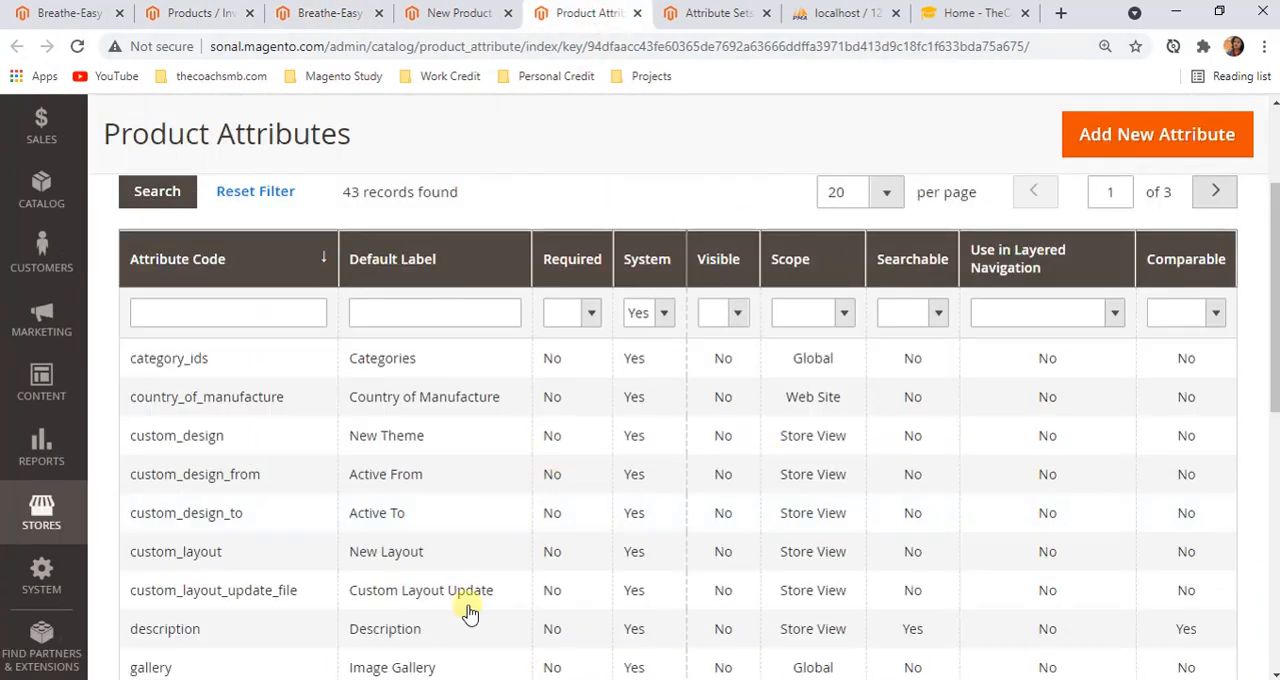
pyautogui.scroll(-4, 440, 595)
pyautogui.scroll(-5, 420, 632)
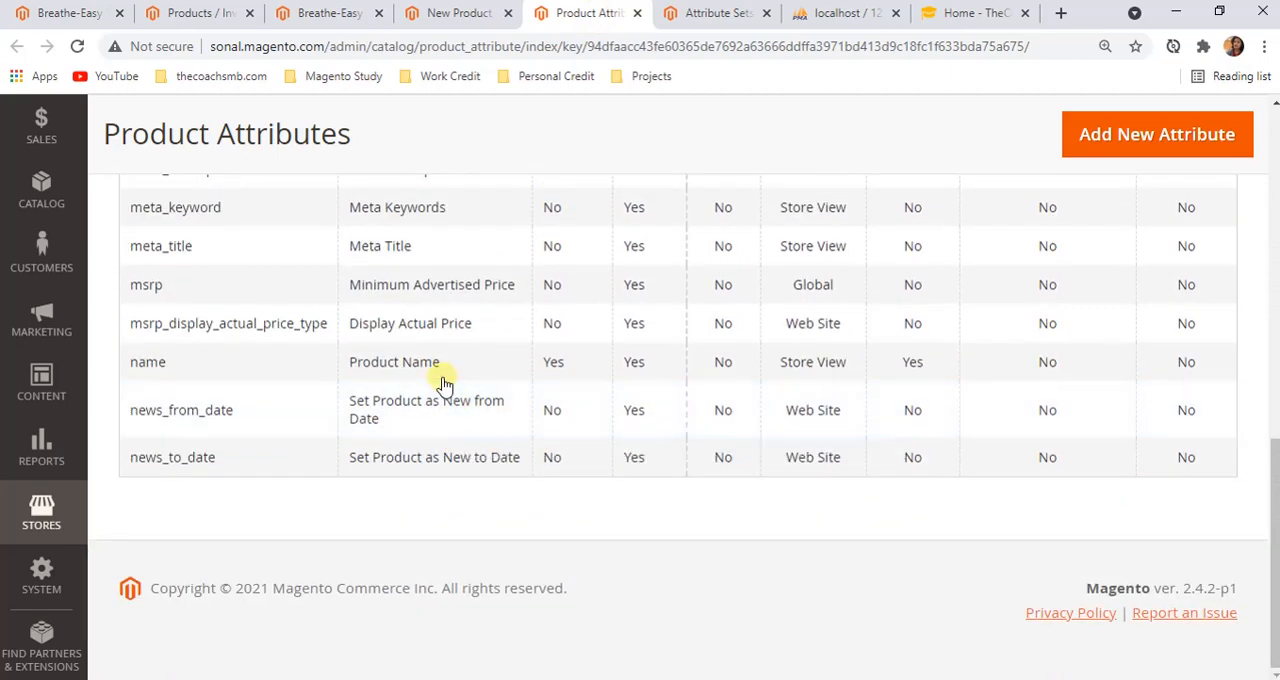
pyautogui.click(440, 378)
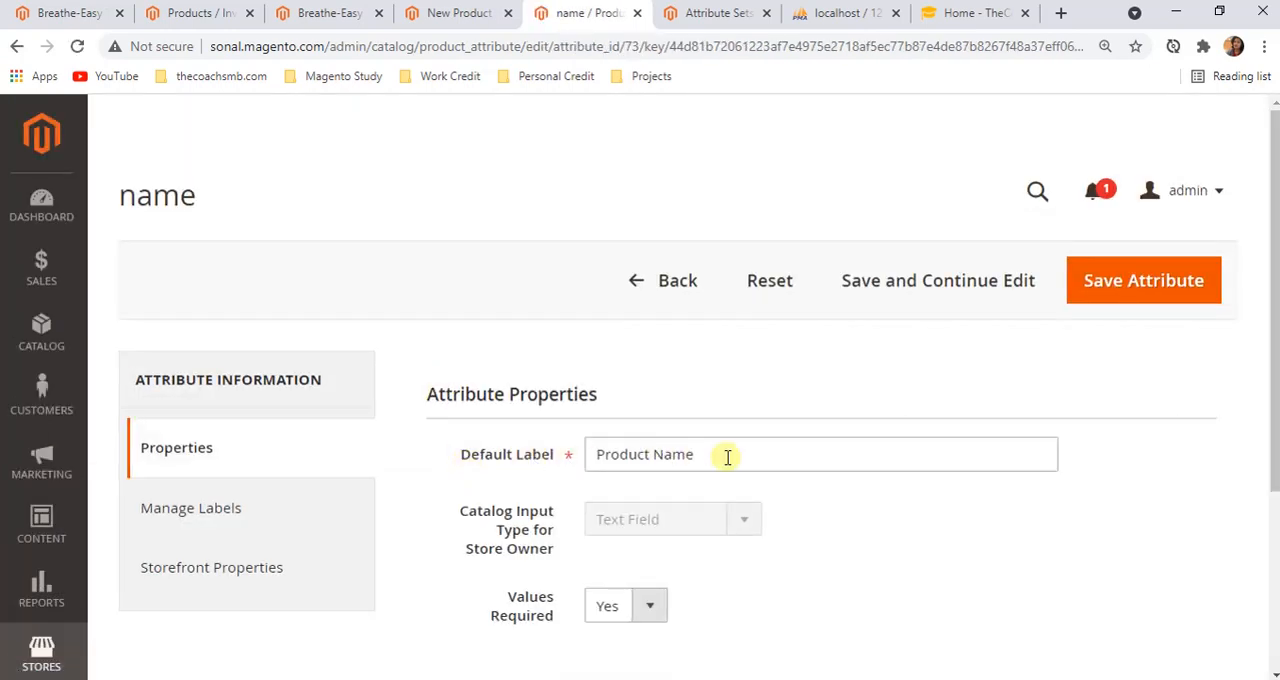
pyautogui.scroll(-1, 729, 465)
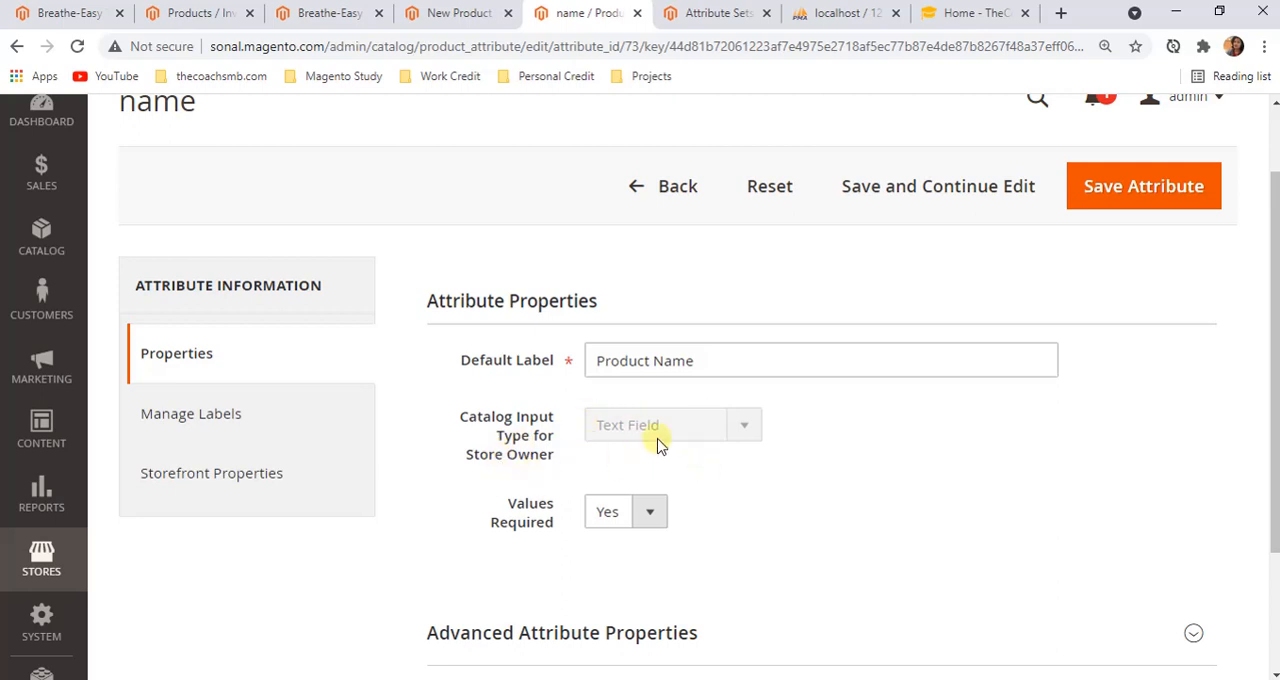
# Review the input types used on the Breathe-Easy Tank edit page, from SKU through Sleeve and Collar to Short Description
pyautogui.click(333, 12)
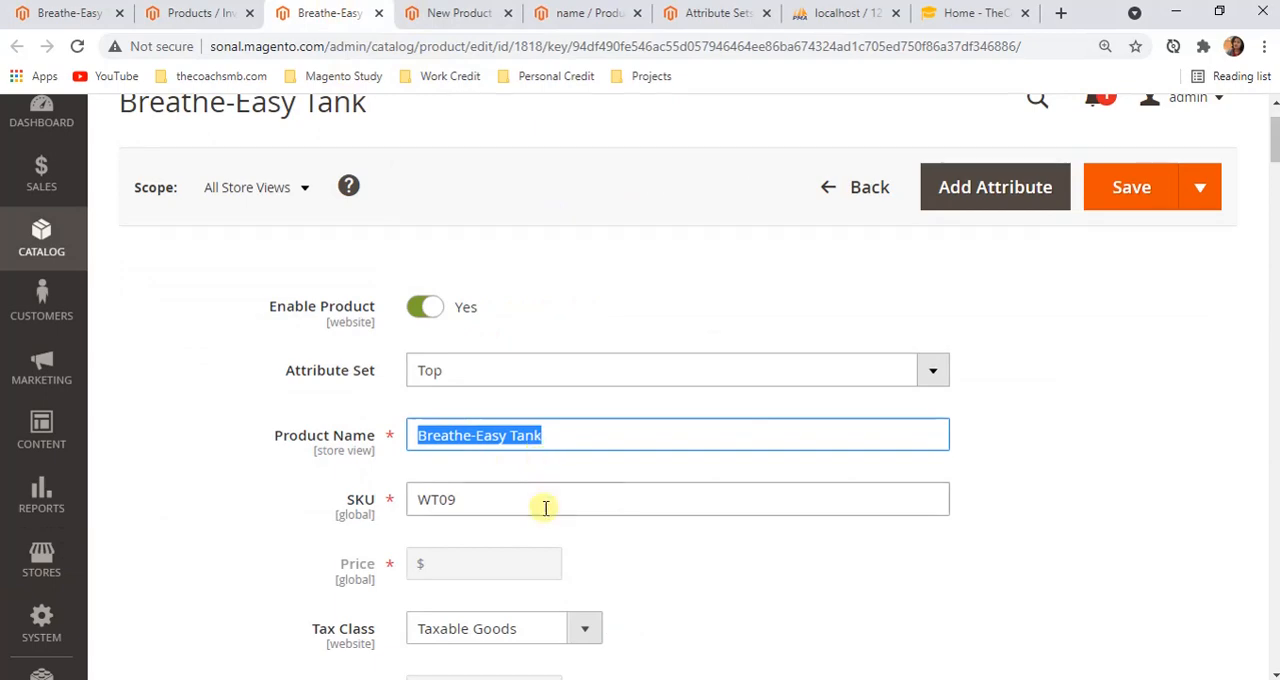
pyautogui.scroll(-9, 543, 515)
pyautogui.scroll(-15, 548, 520)
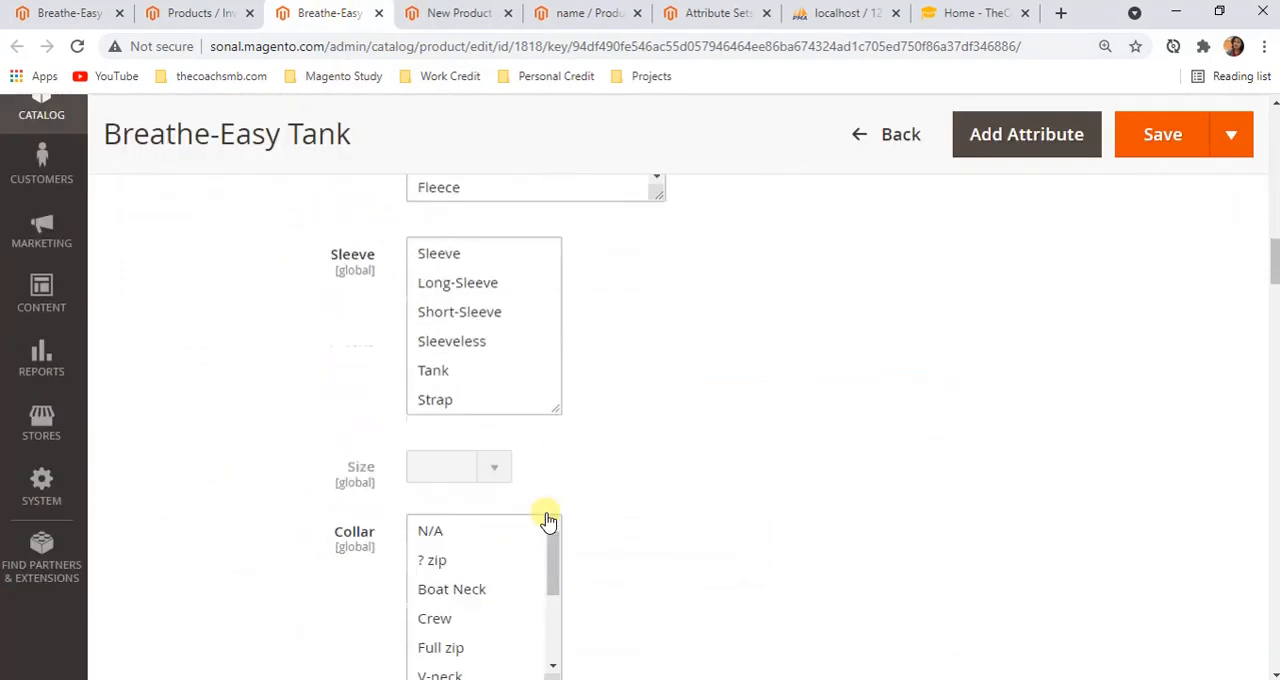
pyautogui.scroll(-2, 466, 457)
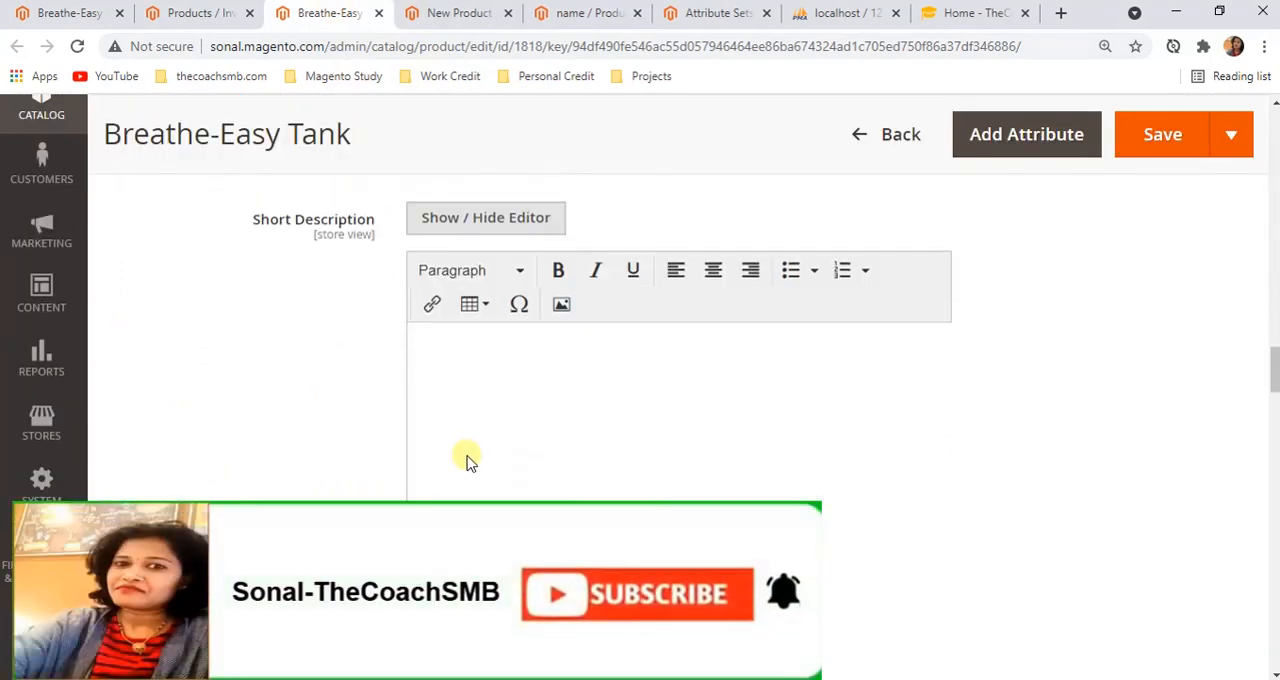
pyautogui.scroll(-3, 700, 440)
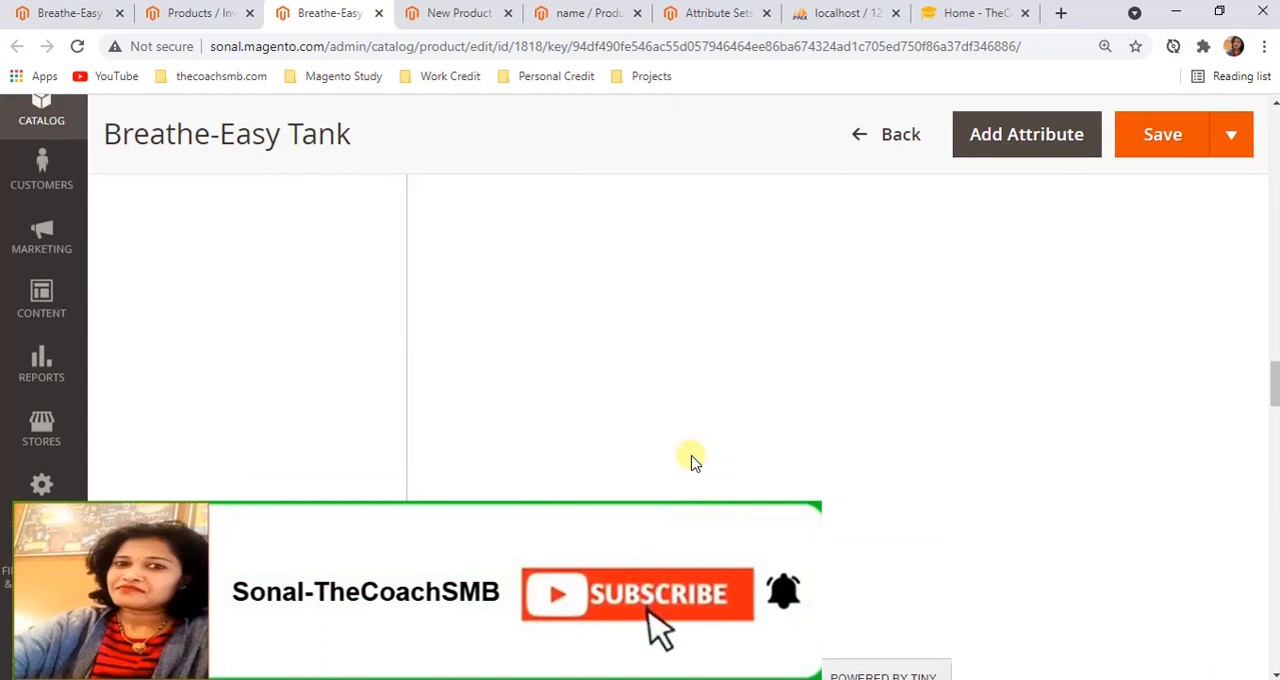
pyautogui.scroll(4, 691, 457)
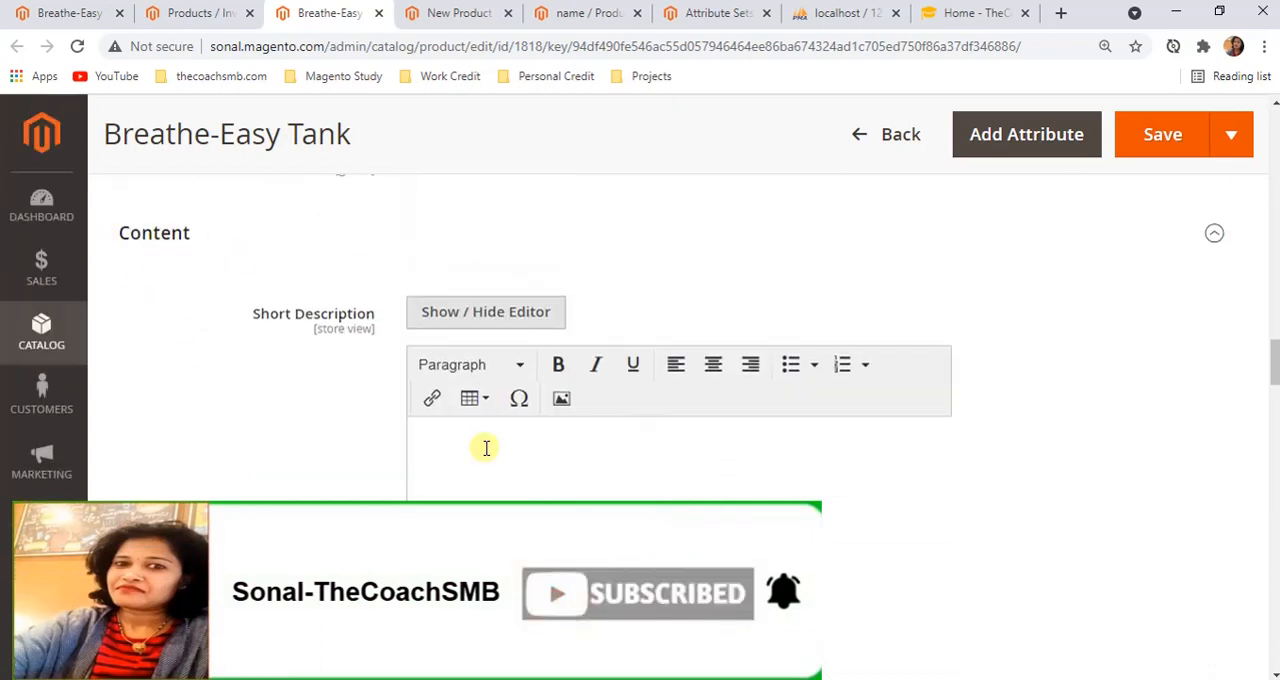
# Check the input types offered for a new attribute, and open the meta_title attribute from the Product Attributes grid
pyautogui.click(455, 13)
pyautogui.click(626, 437)
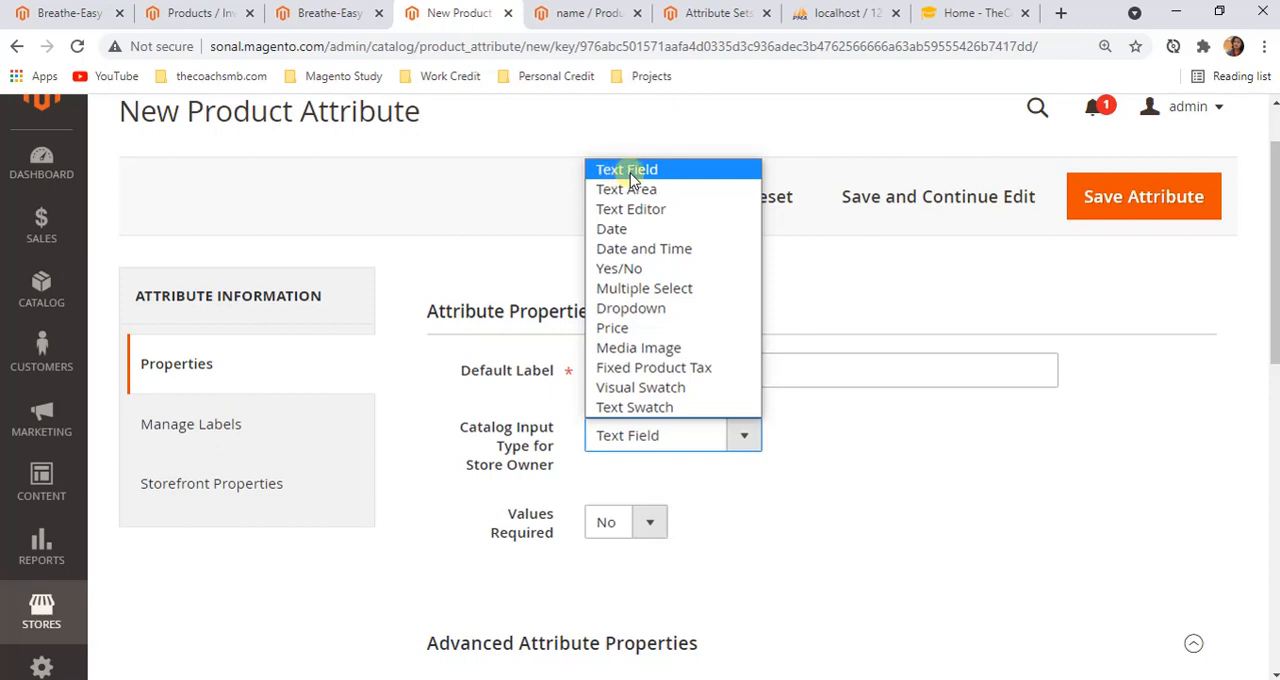
pyautogui.click(589, 18)
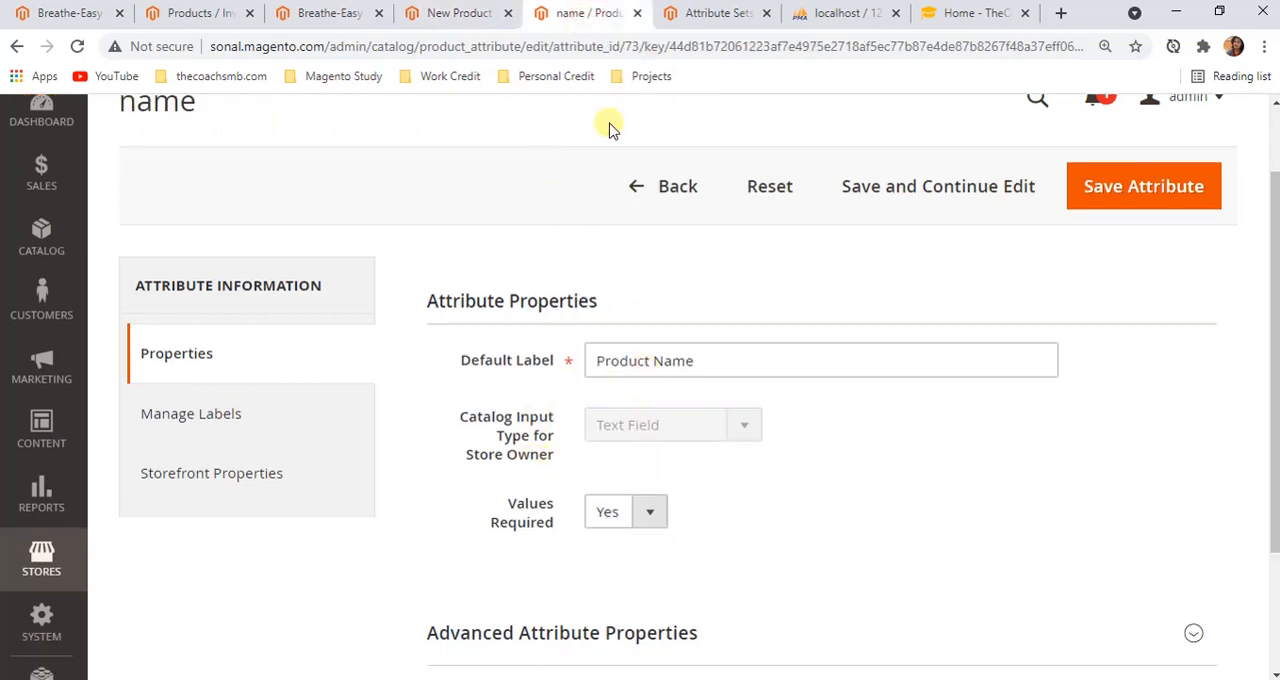
pyautogui.click(679, 201)
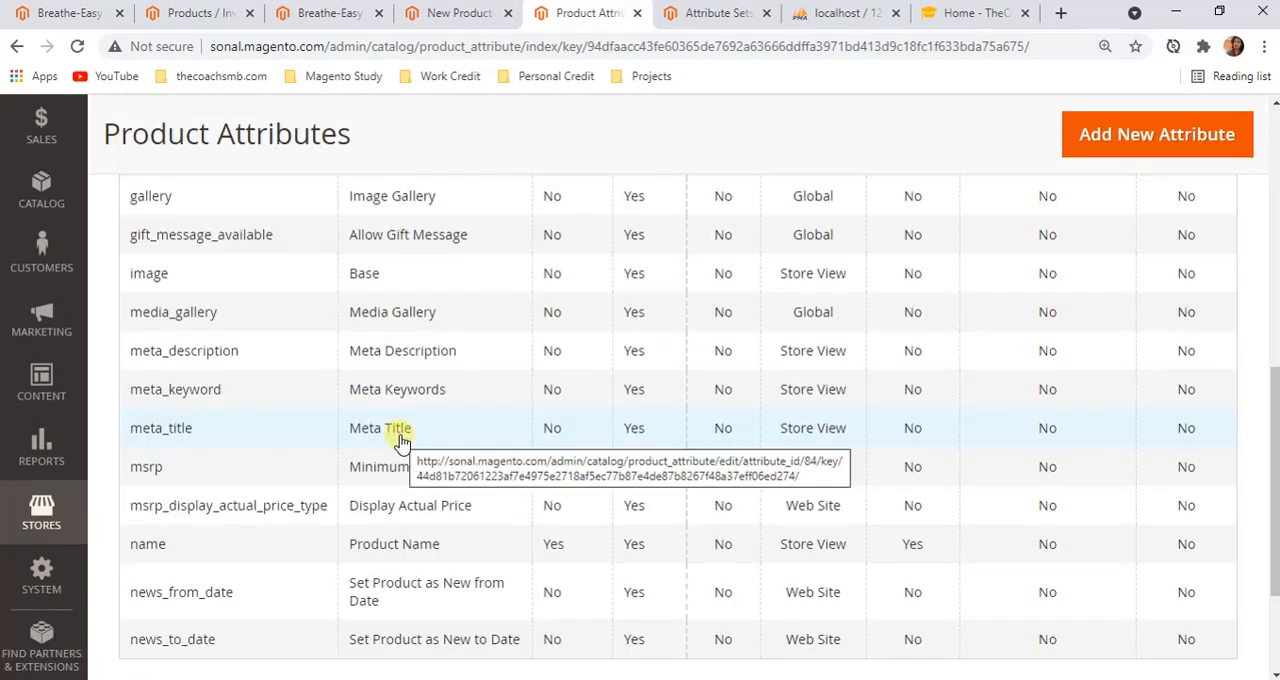
pyautogui.click(401, 443)
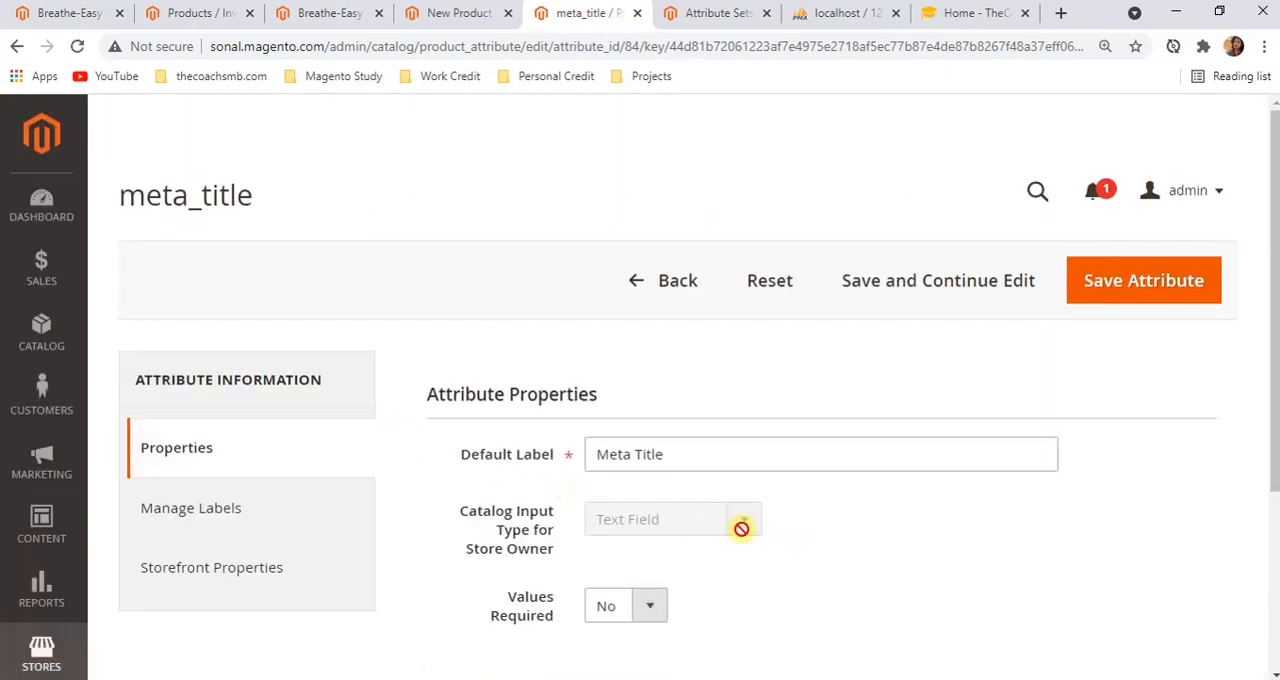
# Compare meta_title's input type with the Catalog Input Type options on the New Product Attribute form, leaving the selection at Text Field
pyautogui.click(471, 9)
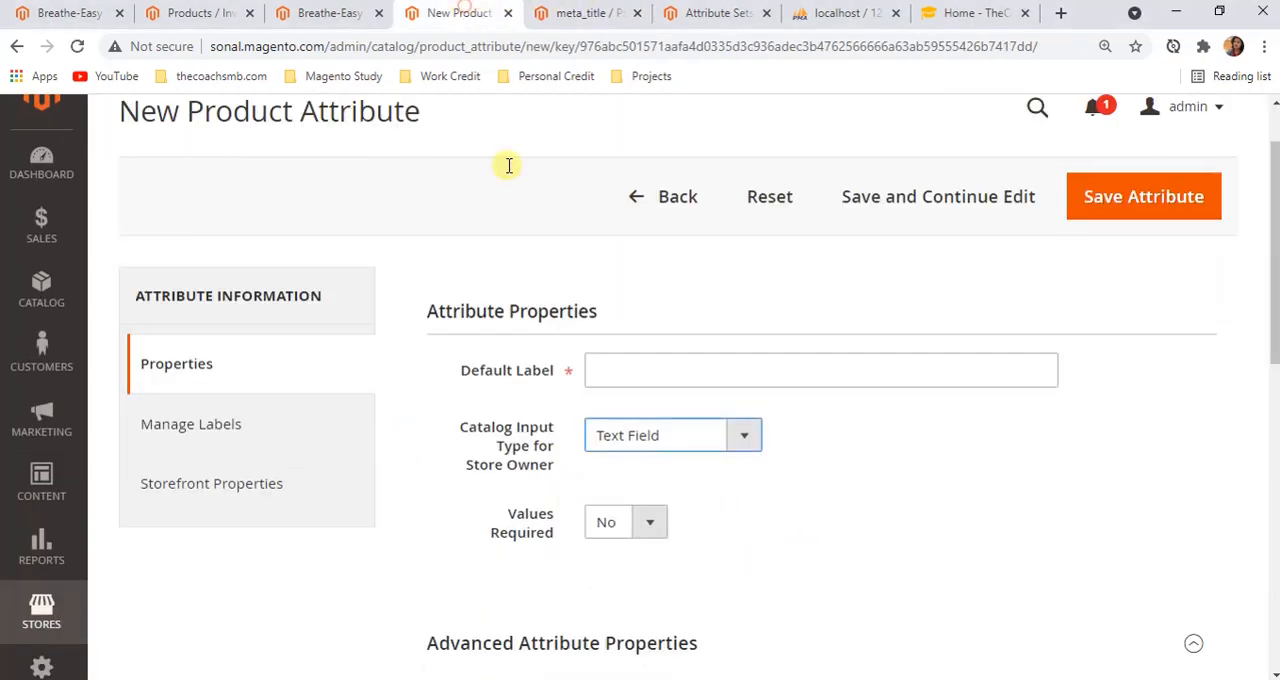
pyautogui.click(628, 434)
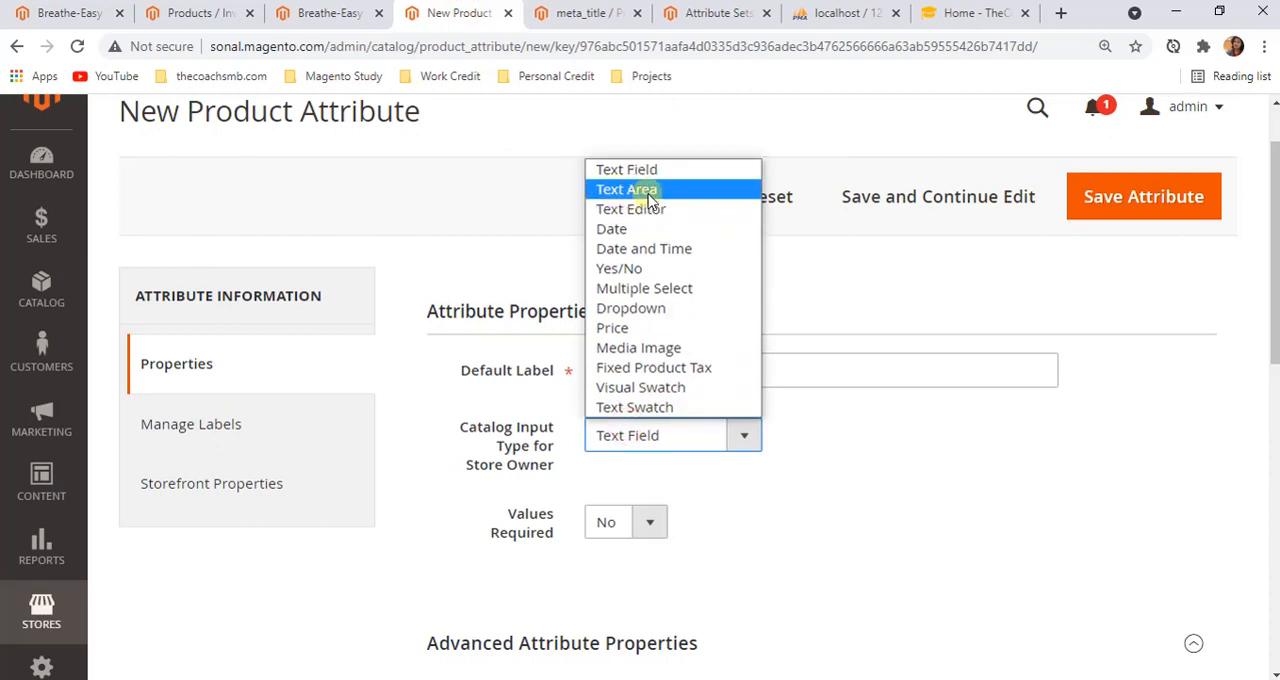
pyautogui.click(521, 210)
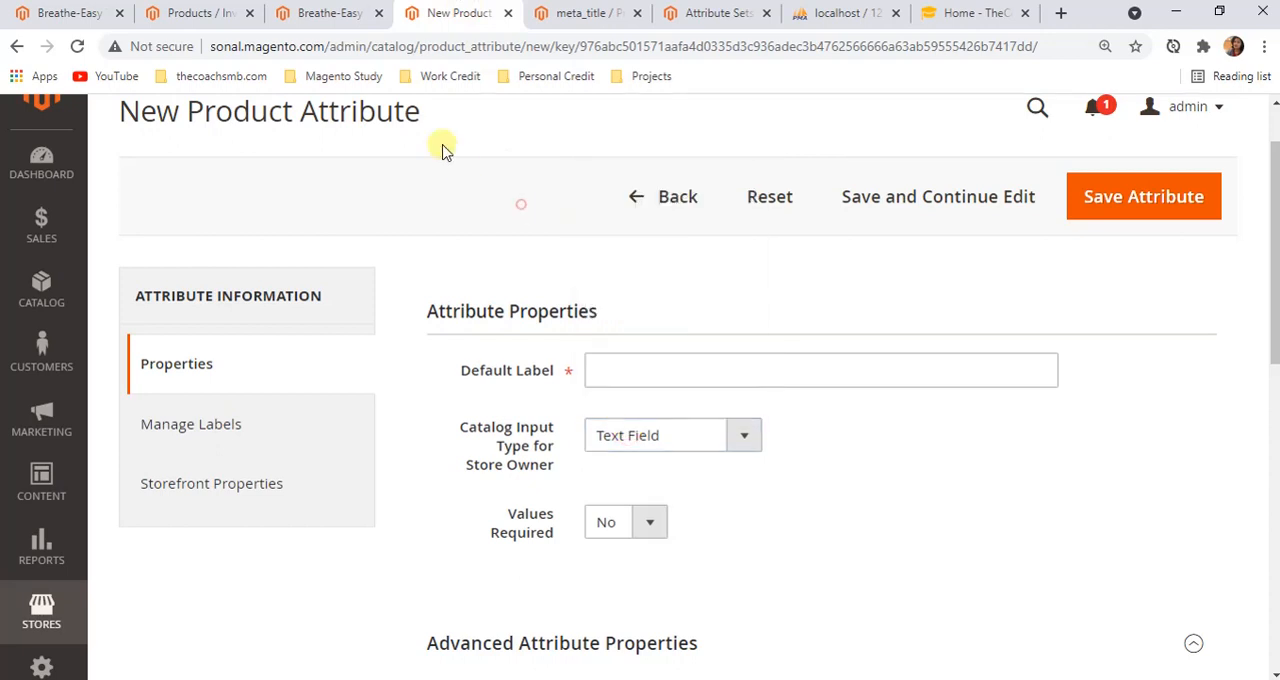
# Review the Breathe-Easy Tank edit page from the Content descriptions and Current Variations back up to Product Name
pyautogui.click(334, 14)
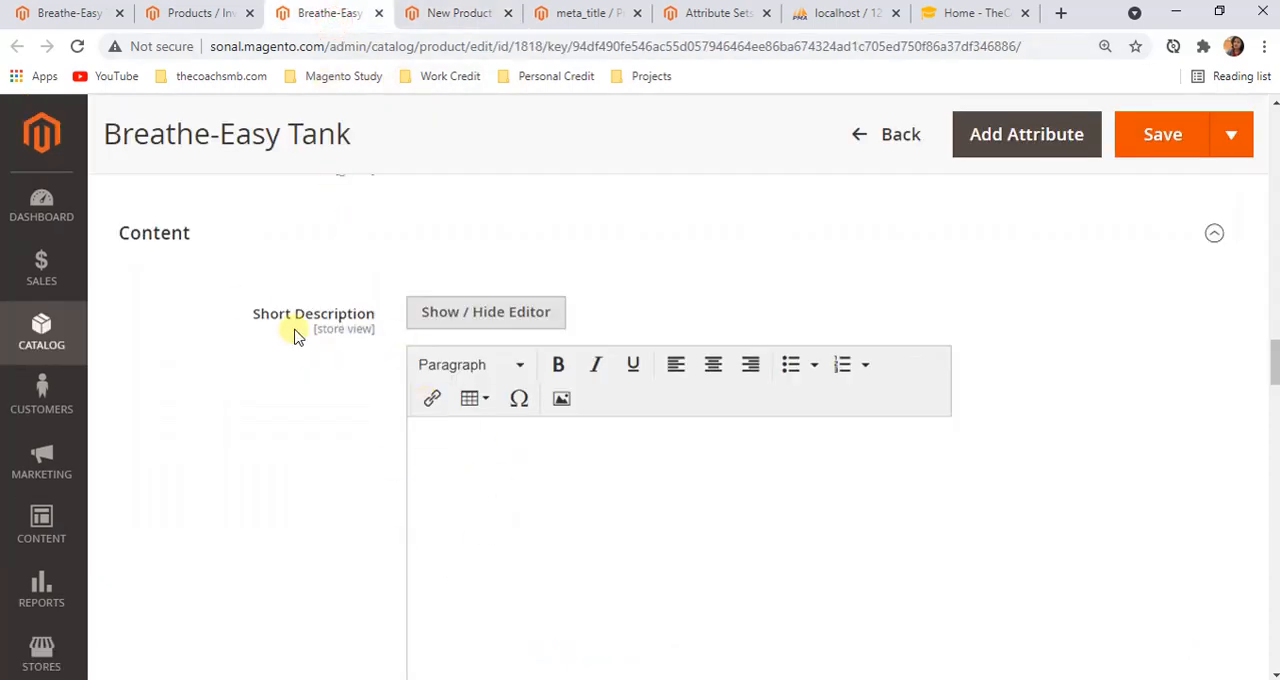
pyautogui.scroll(-5, 443, 419)
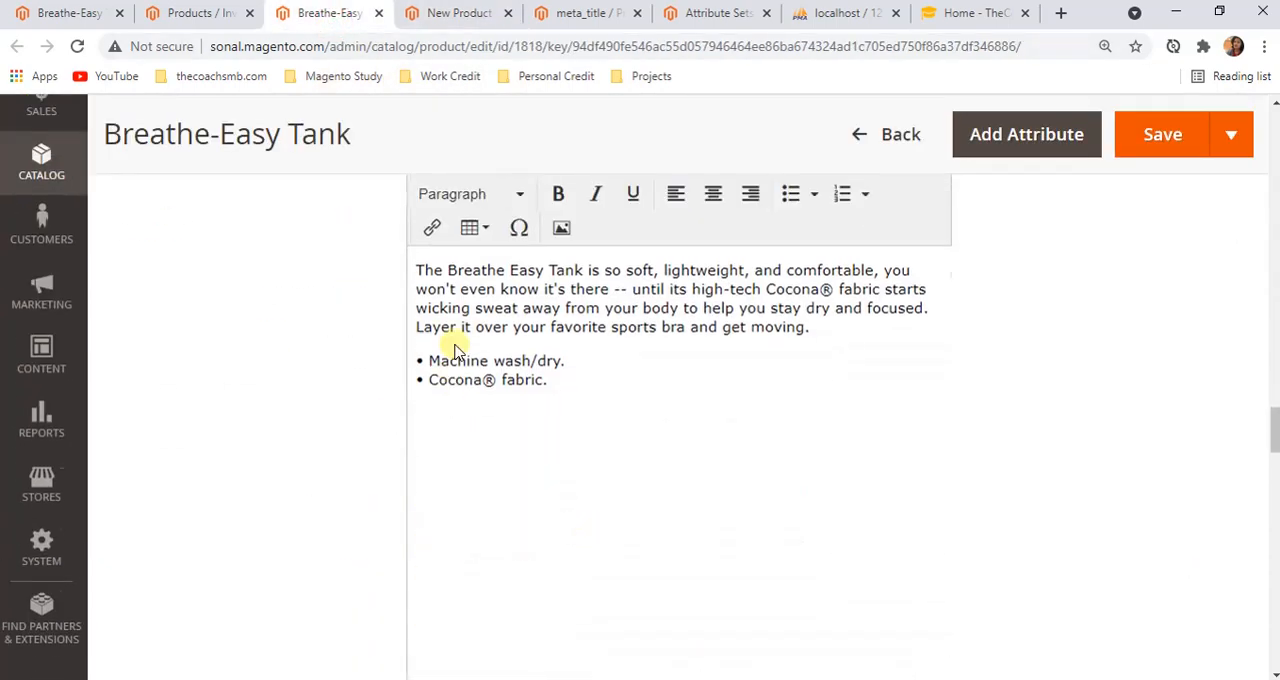
pyautogui.scroll(2, 451, 334)
pyautogui.scroll(-5, 429, 366)
pyautogui.scroll(-15, 527, 487)
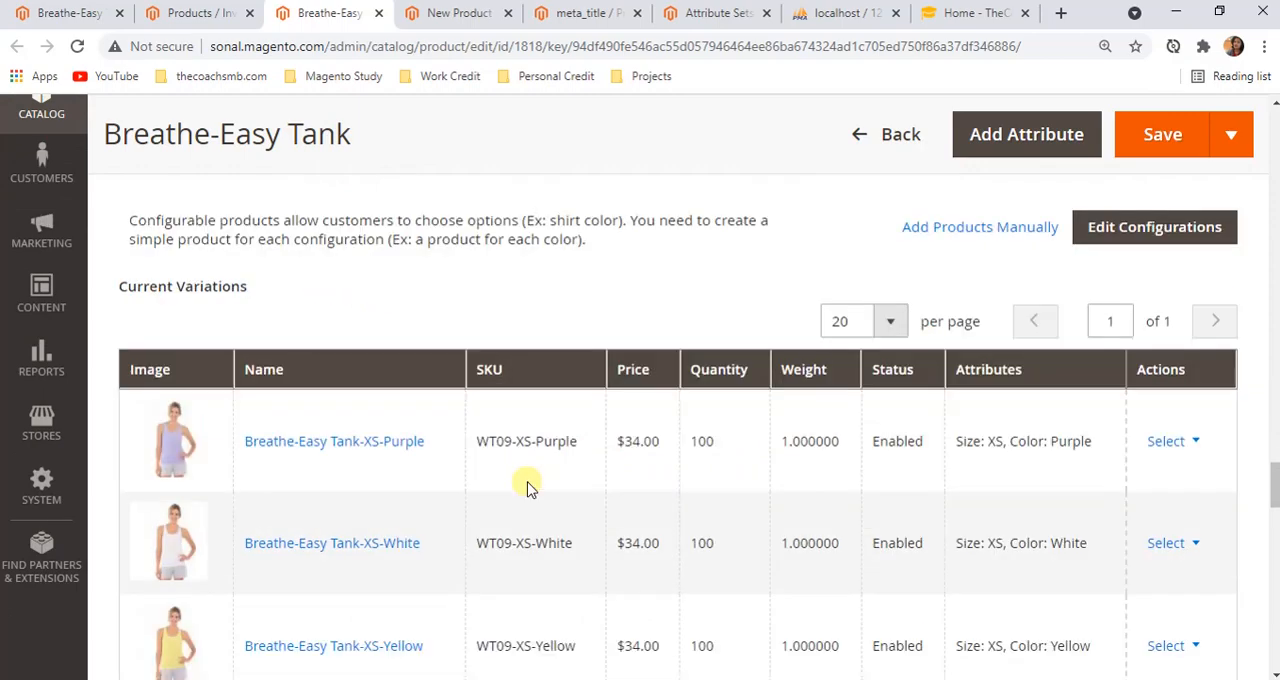
pyautogui.scroll(15, 500, 440)
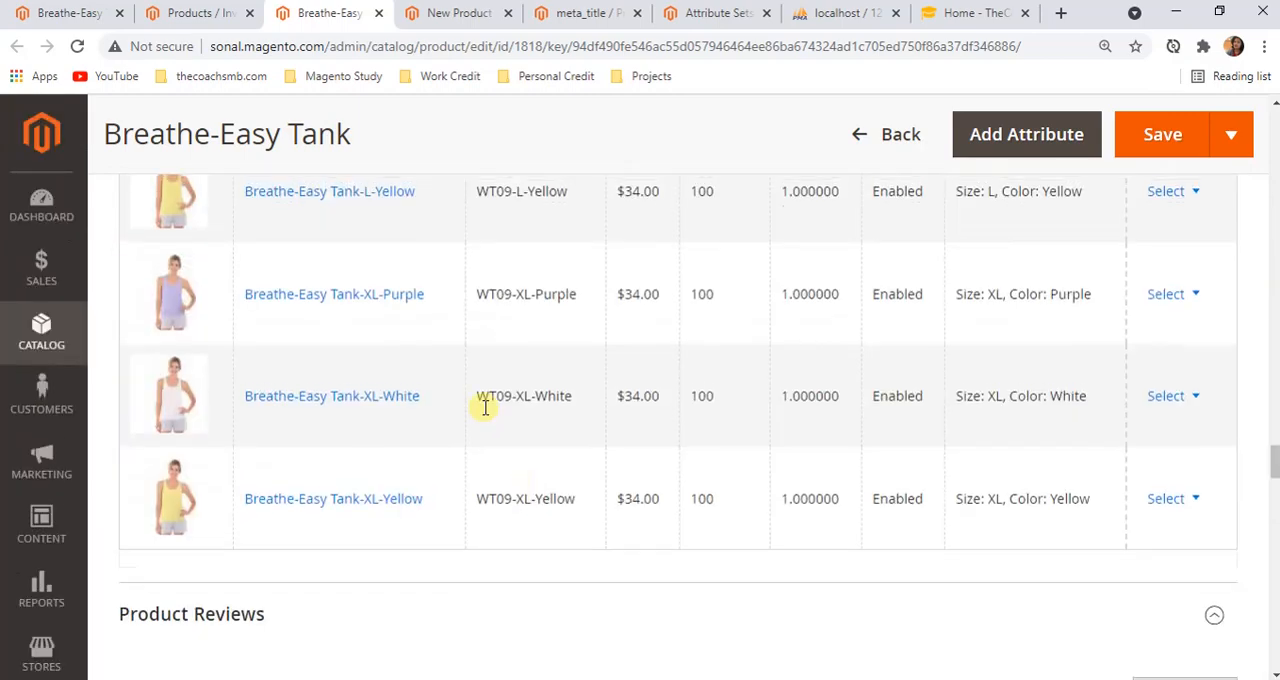
pyautogui.scroll(10, 485, 407)
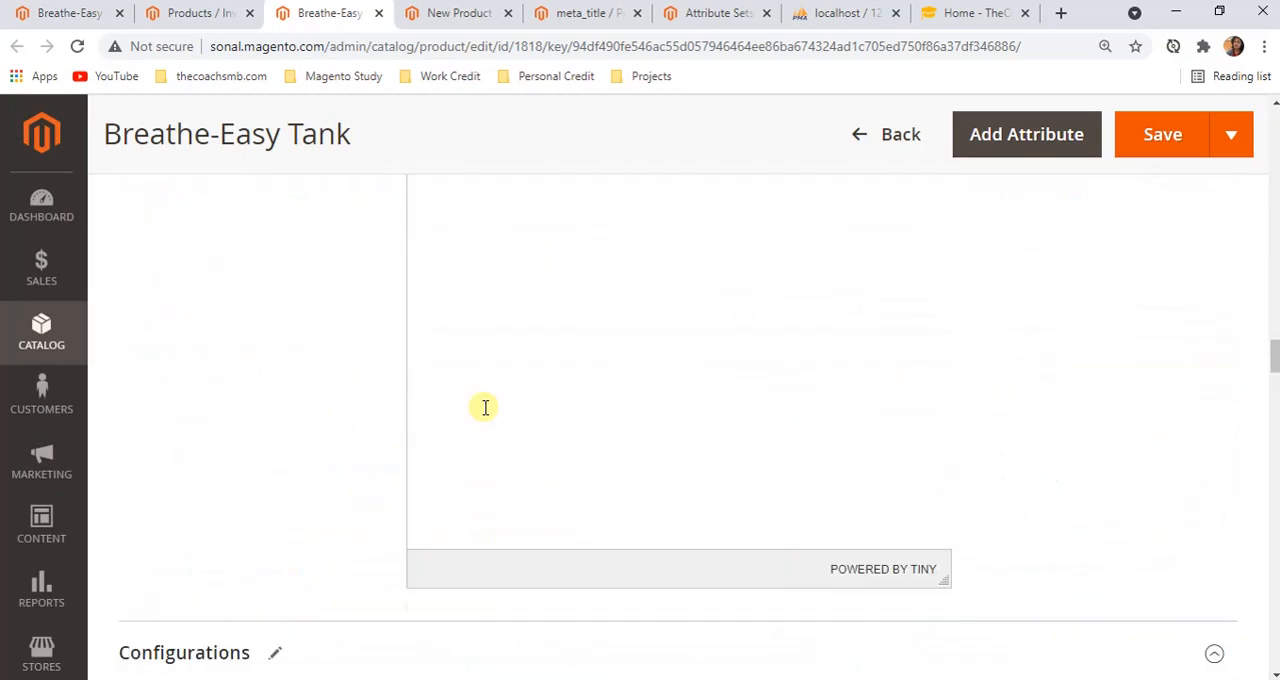
pyautogui.scroll(10, 487, 405)
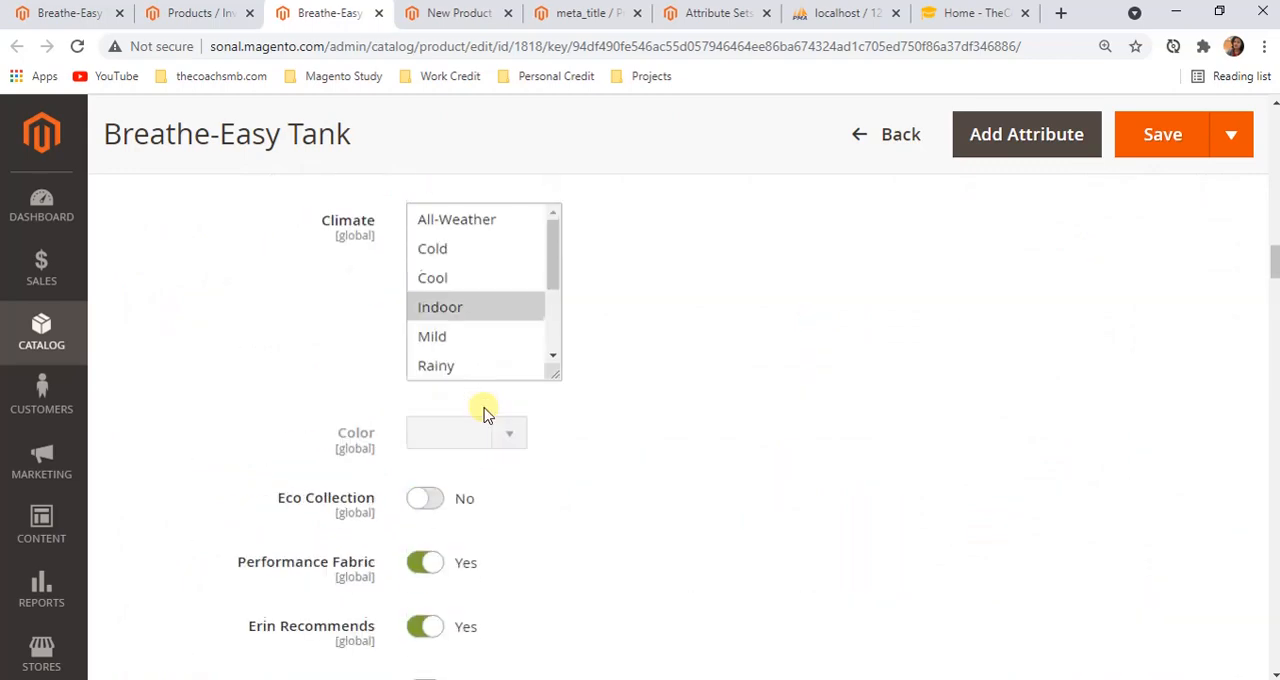
pyautogui.scroll(8, 490, 398)
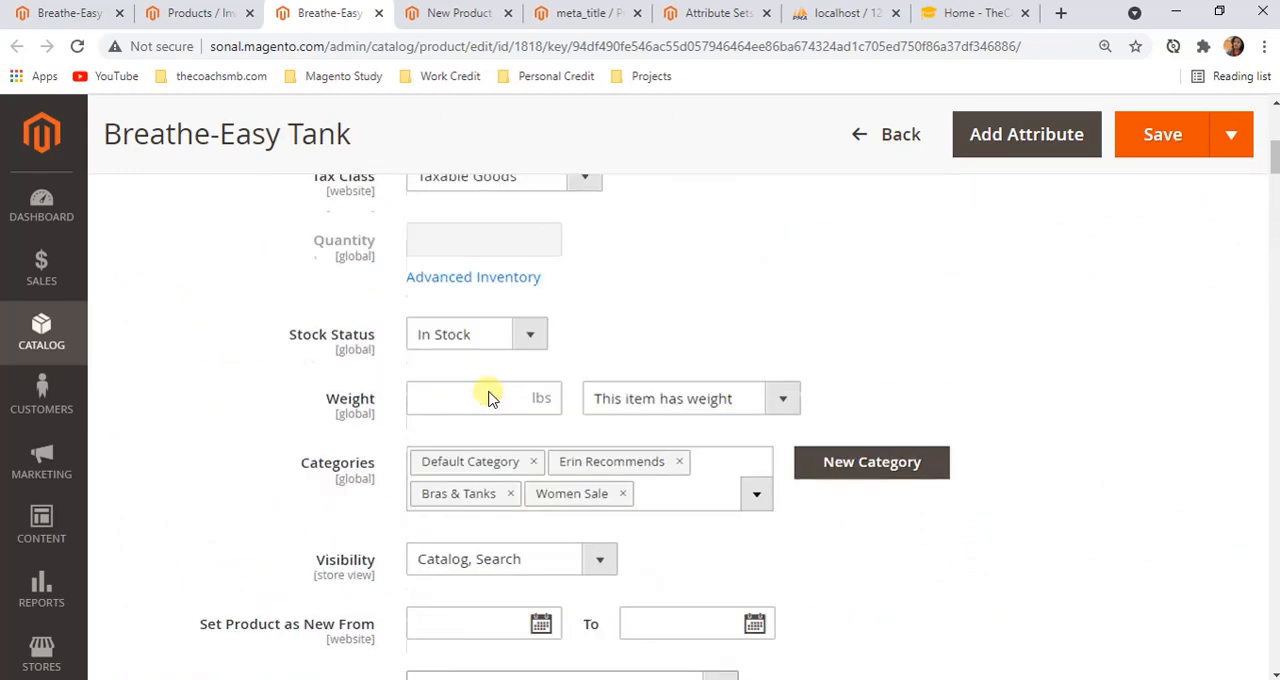
pyautogui.scroll(3, 490, 398)
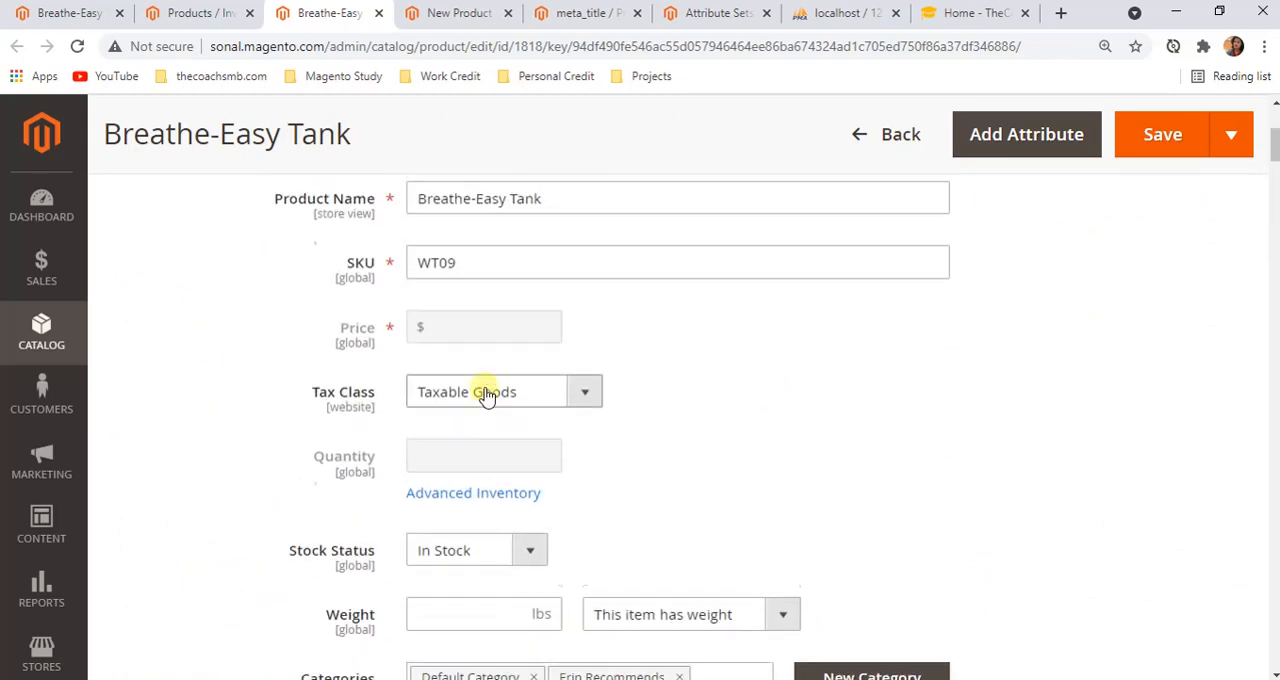
pyautogui.scroll(3, 488, 396)
# Examine the field types from Tax Class and Stock Status through the date fields to the Activity list on the Breathe-Easy Tank page
pyautogui.scroll(-3, 423, 531)
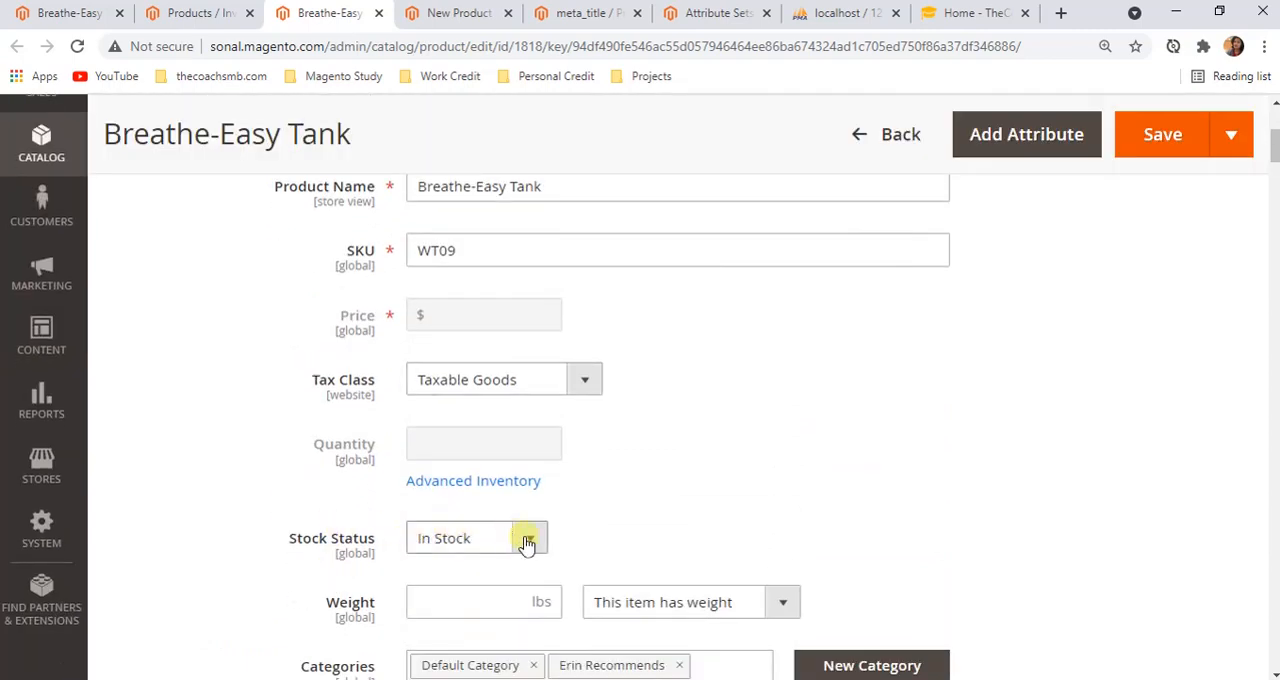
pyautogui.click(656, 520)
pyautogui.scroll(-3, 656, 520)
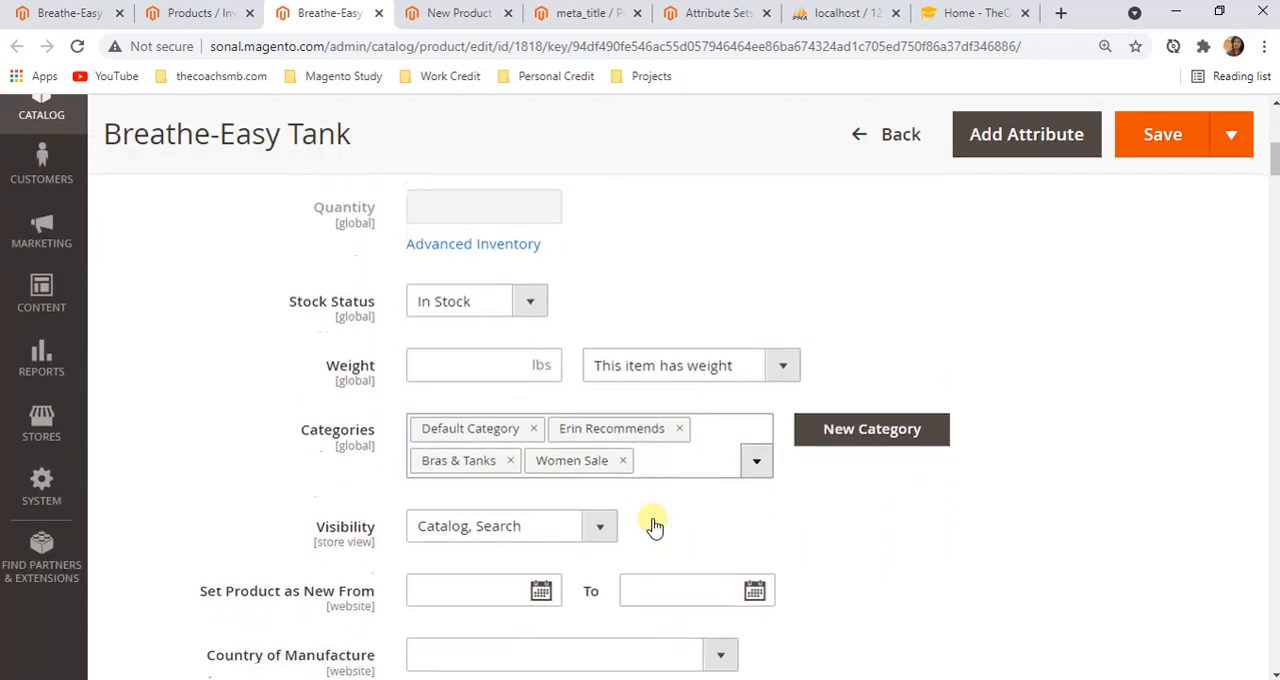
pyautogui.scroll(-1, 650, 522)
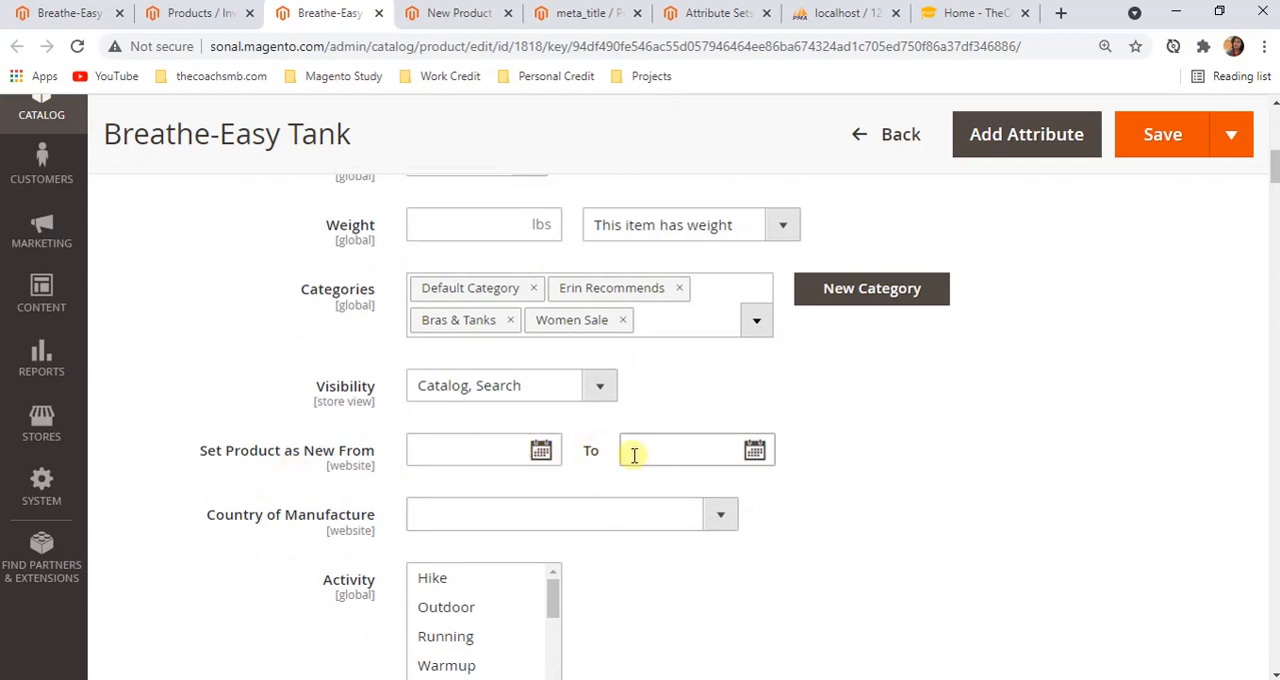
pyautogui.scroll(-3, 505, 447)
pyautogui.scroll(-2, 500, 449)
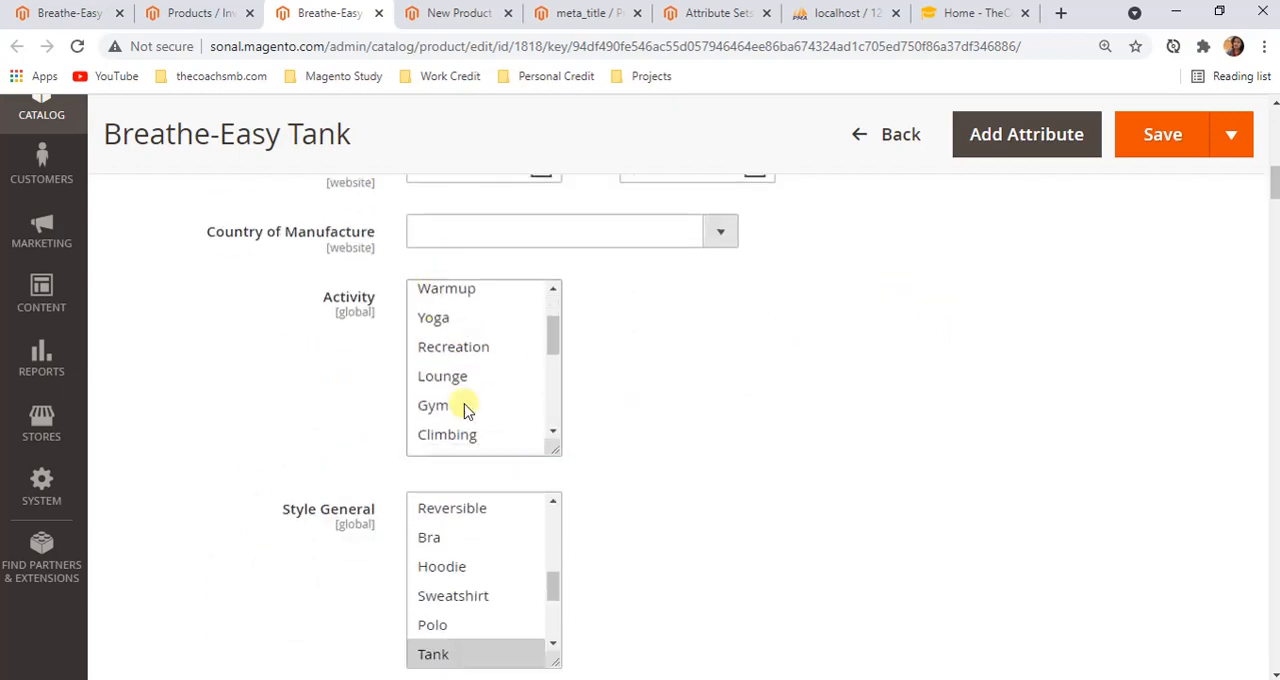
pyautogui.scroll(2, 465, 410)
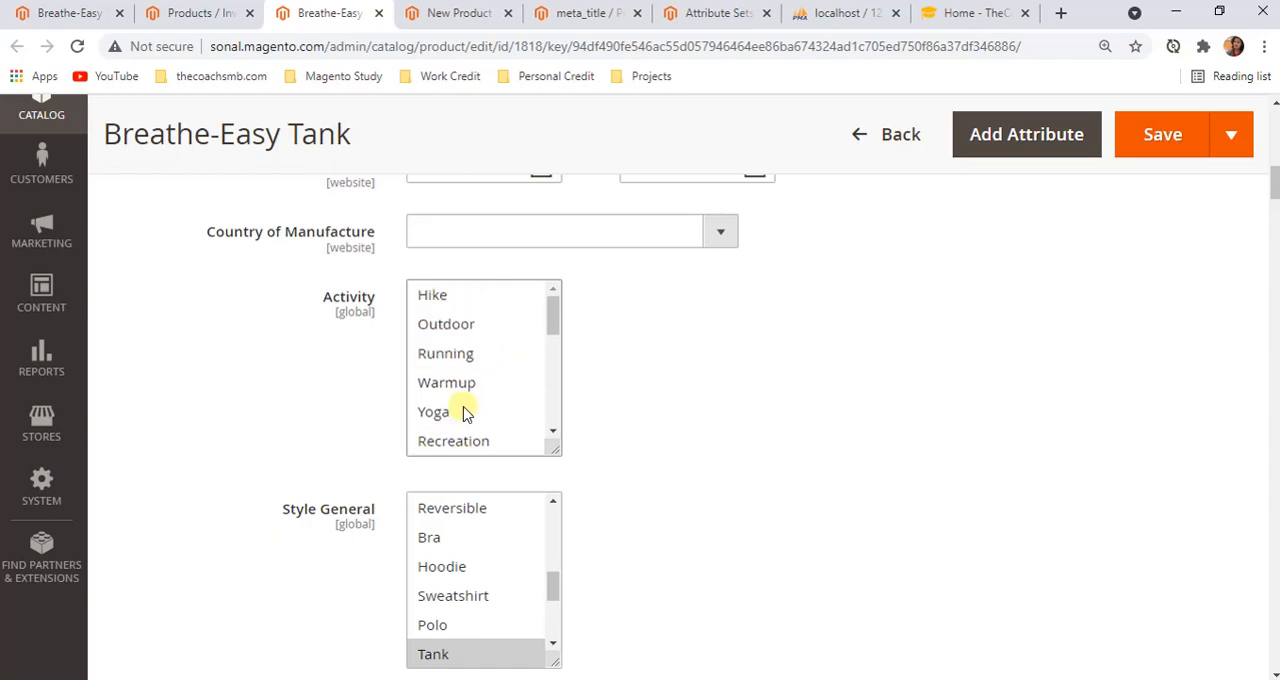
pyautogui.scroll(10, 806, 400)
pyautogui.scroll(-5, 806, 400)
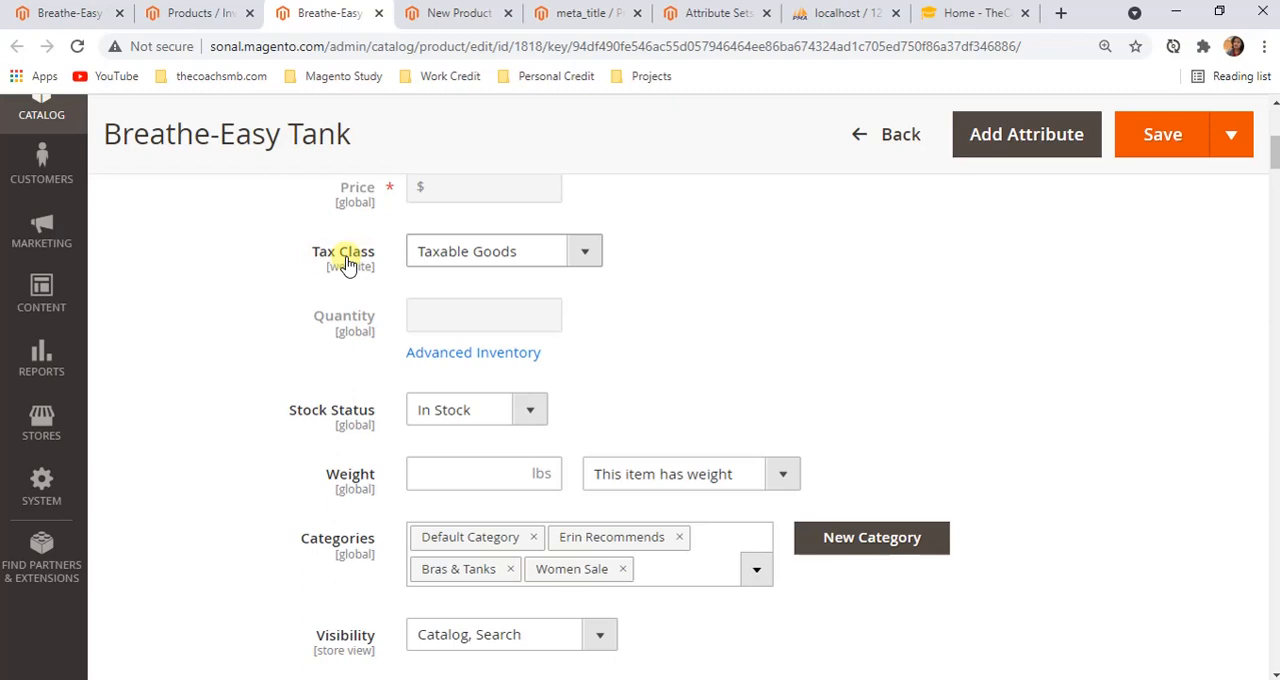
# Return to the Product Attributes grid and filter it by the Default Label "Tax"
pyautogui.click(573, 14)
pyautogui.click(638, 284)
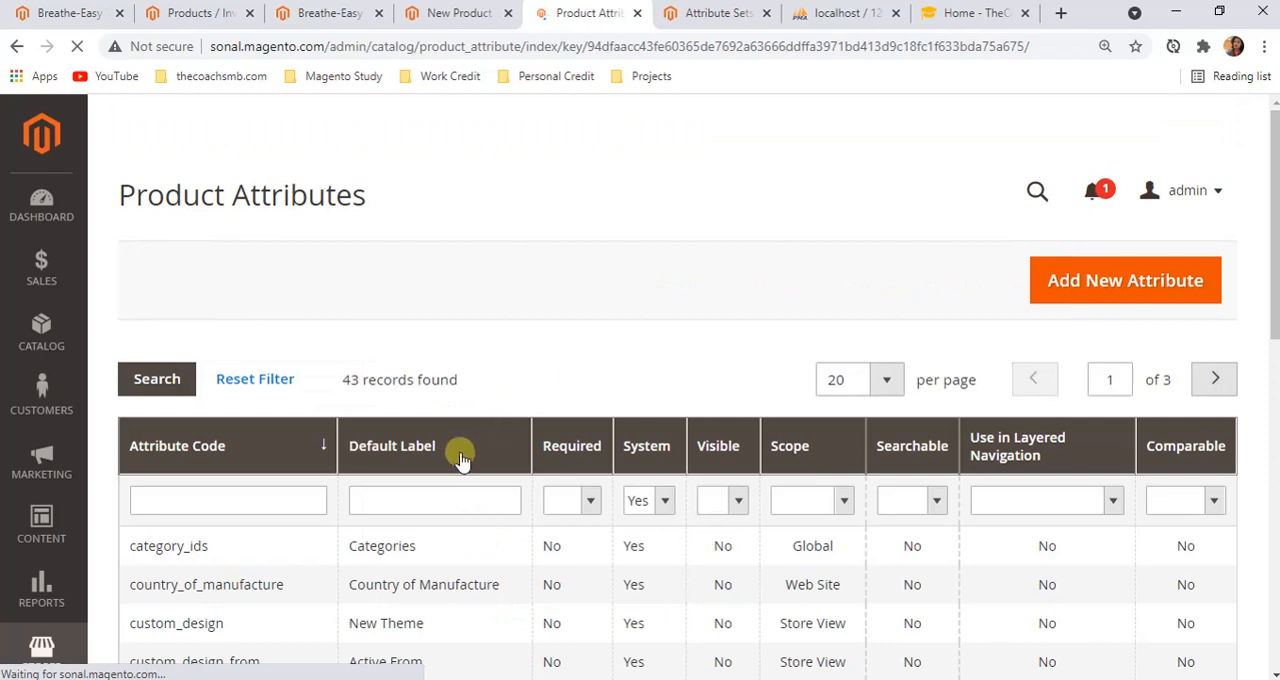
pyautogui.click(446, 503)
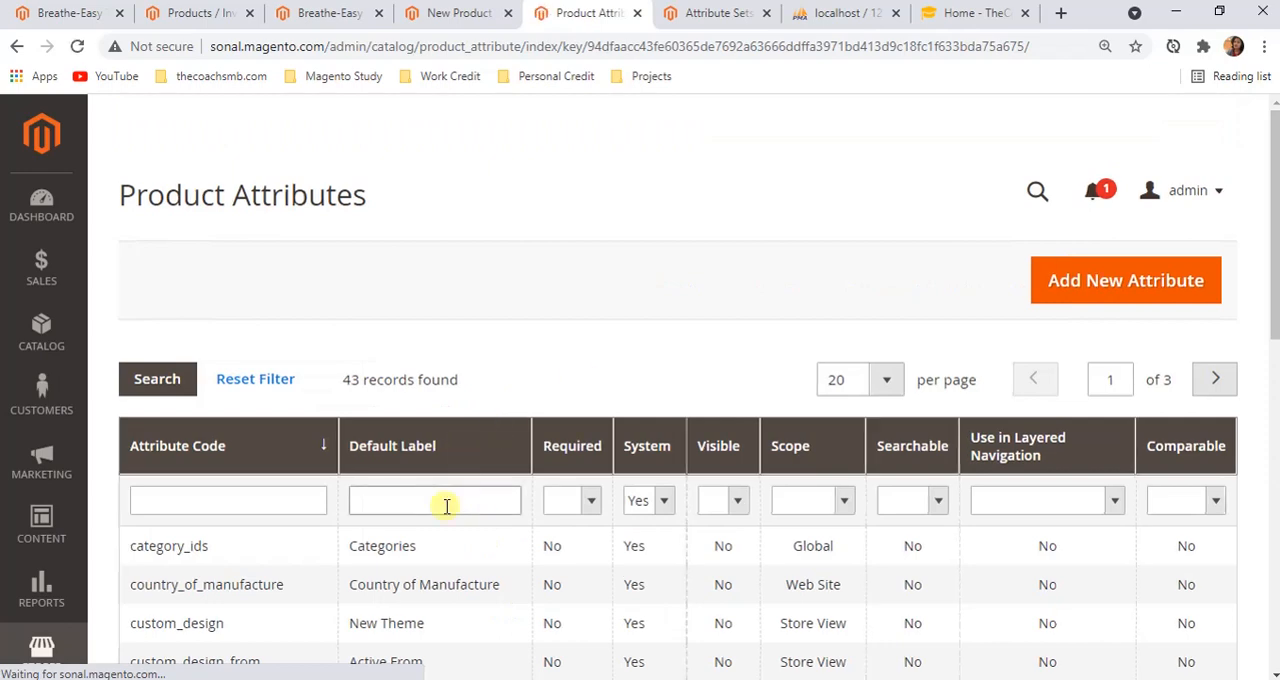
pyautogui.scroll(-8, 446, 505)
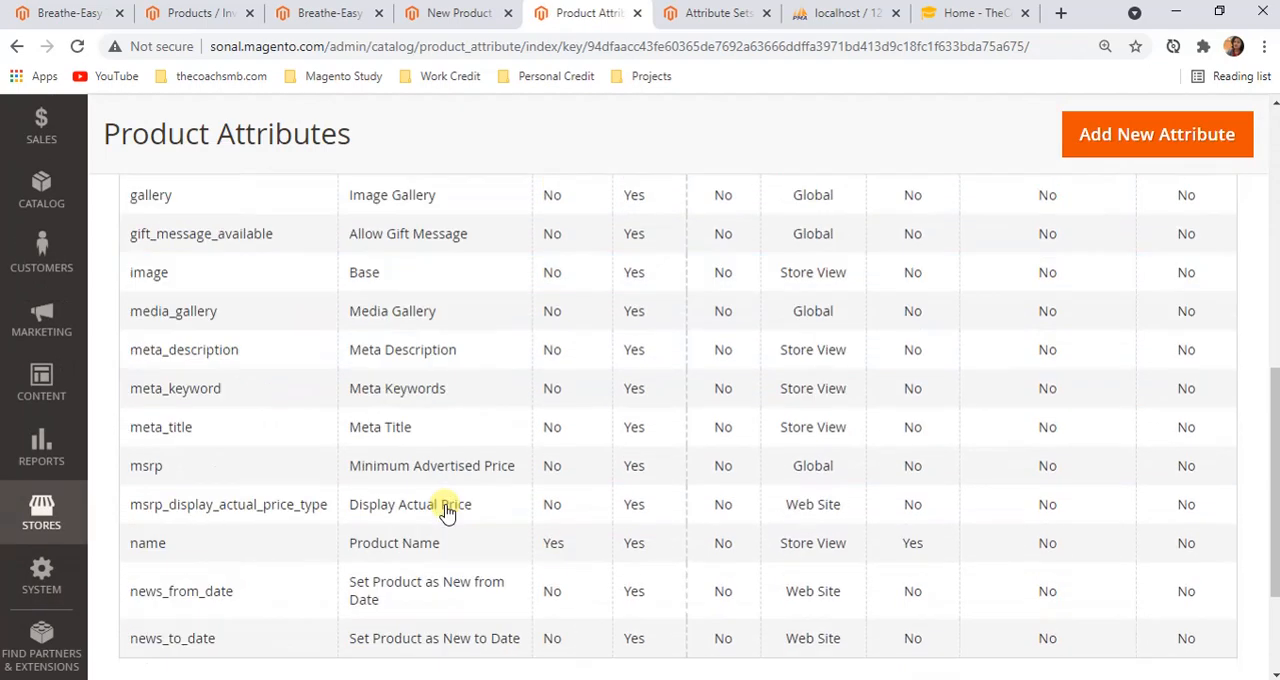
pyautogui.scroll(10, 446, 508)
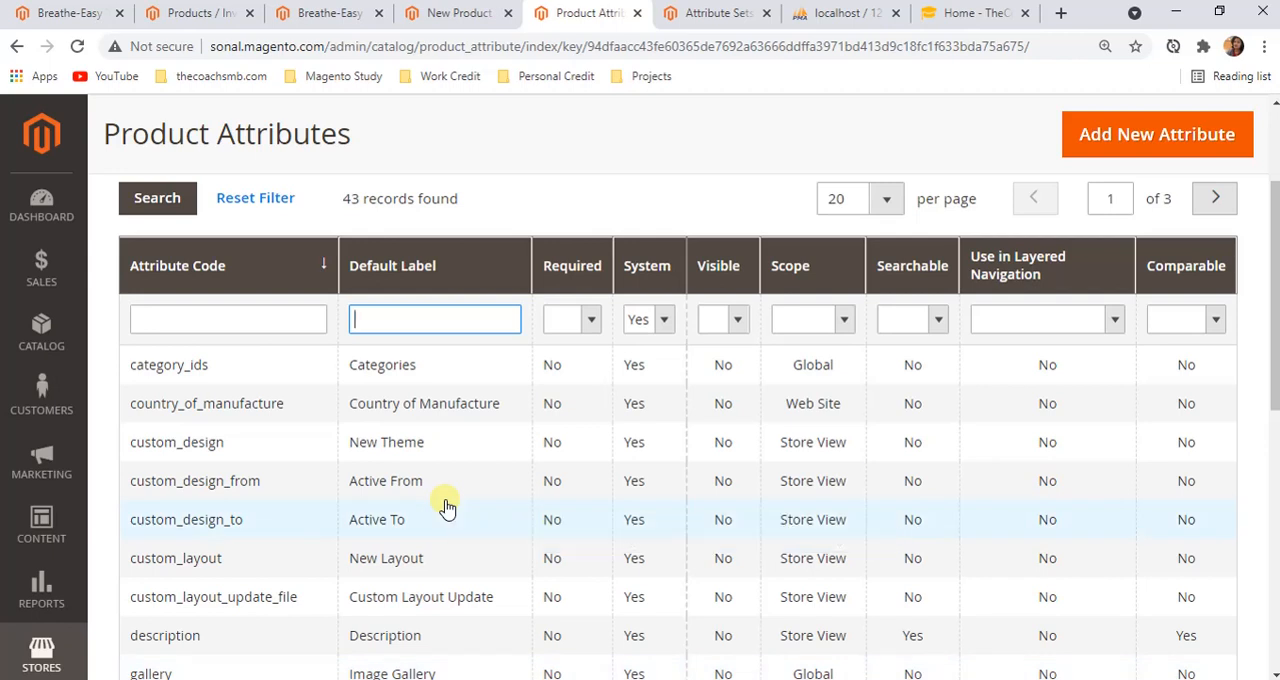
pyautogui.write('Tax')
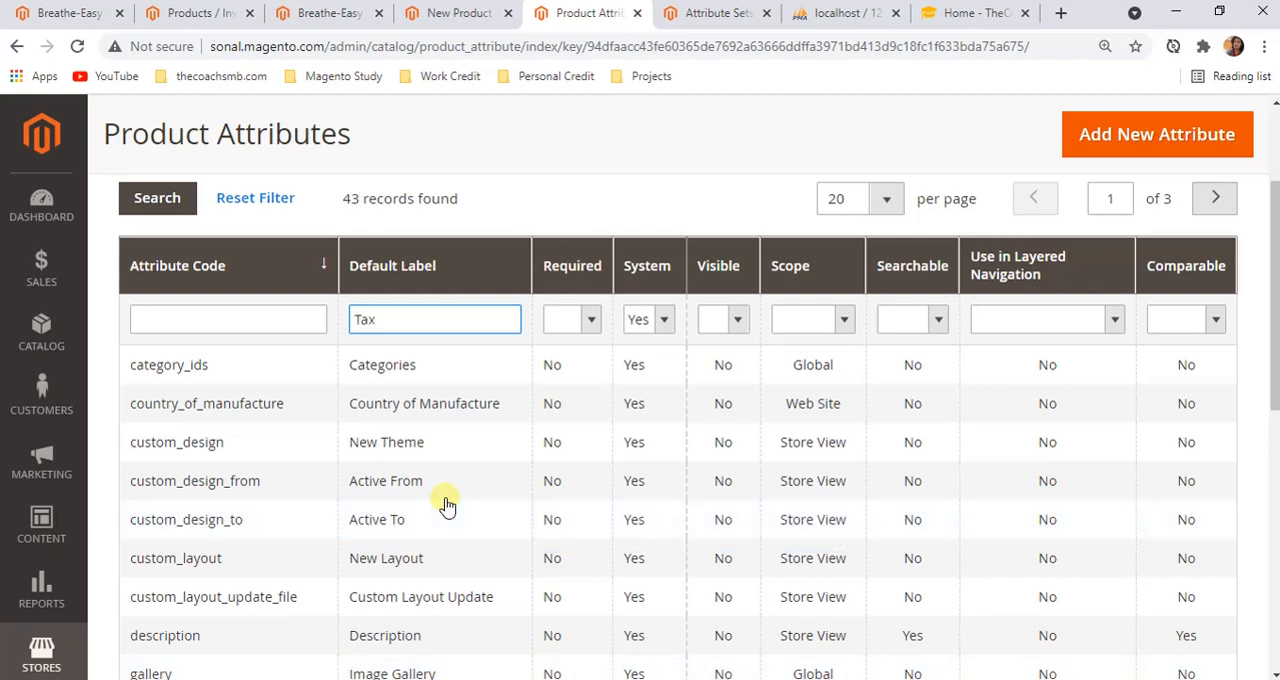
pyautogui.press('Return')
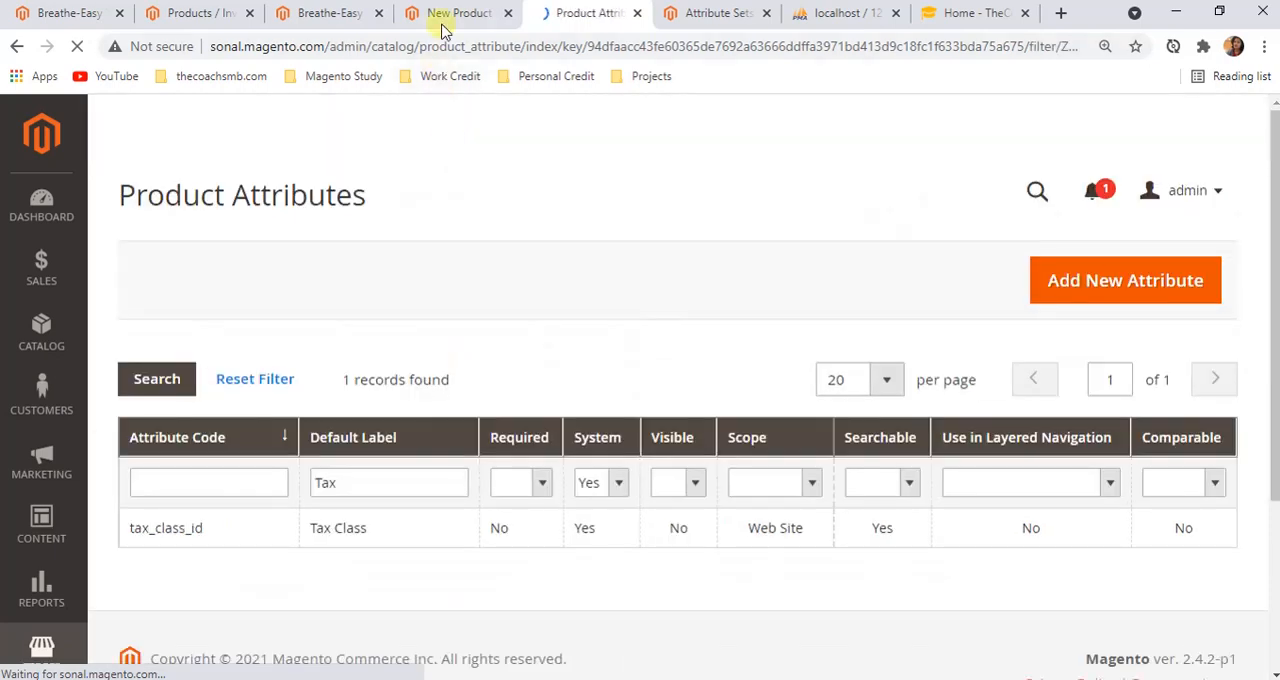
# View the Tax Class field on the Breathe-Easy Tank edit page
pyautogui.click(436, 14)
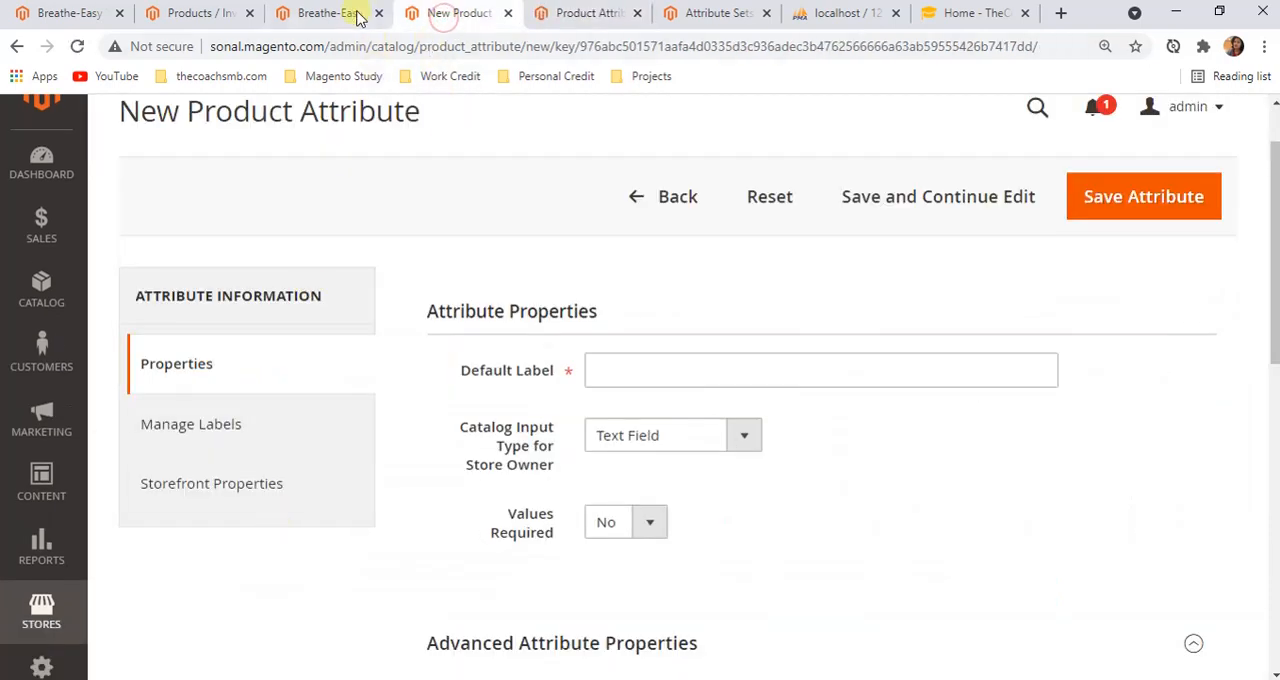
pyautogui.click(358, 15)
pyautogui.scroll(2, 345, 500)
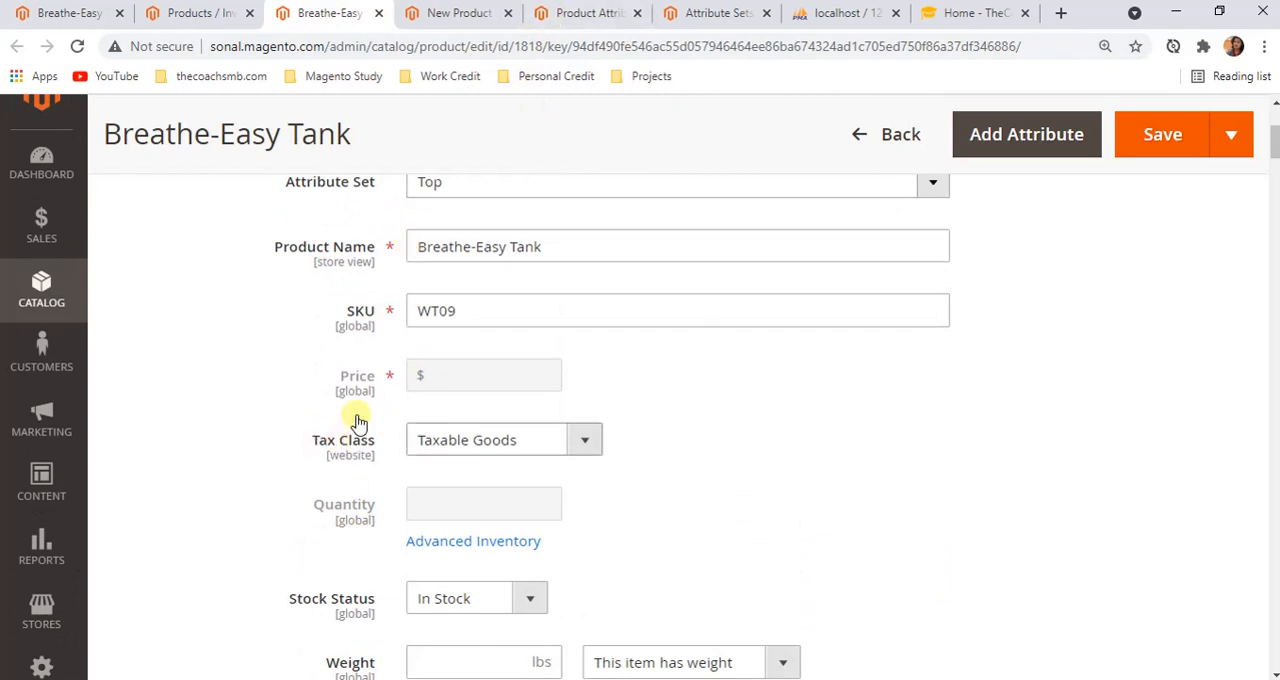
# Open the tax_class_id attribute from the filtered grid and recheck the Tax Class field on the Breathe-Easy Tank page
pyautogui.click(565, 14)
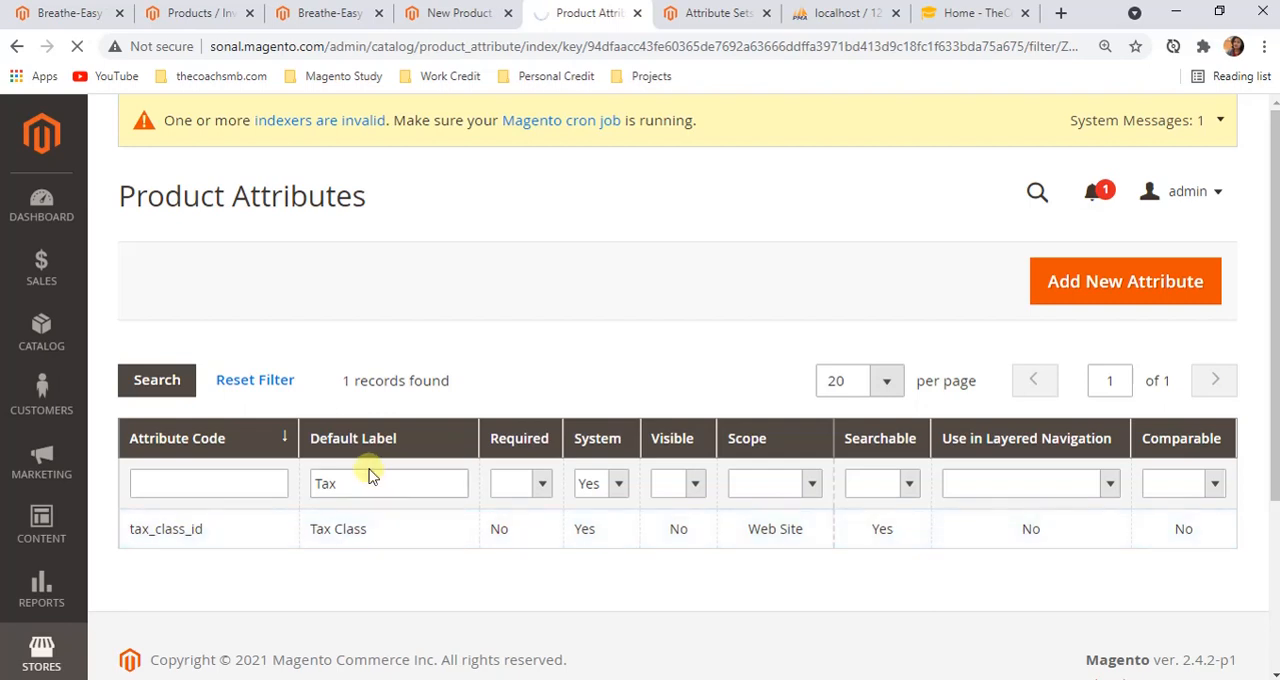
pyautogui.click(455, 13)
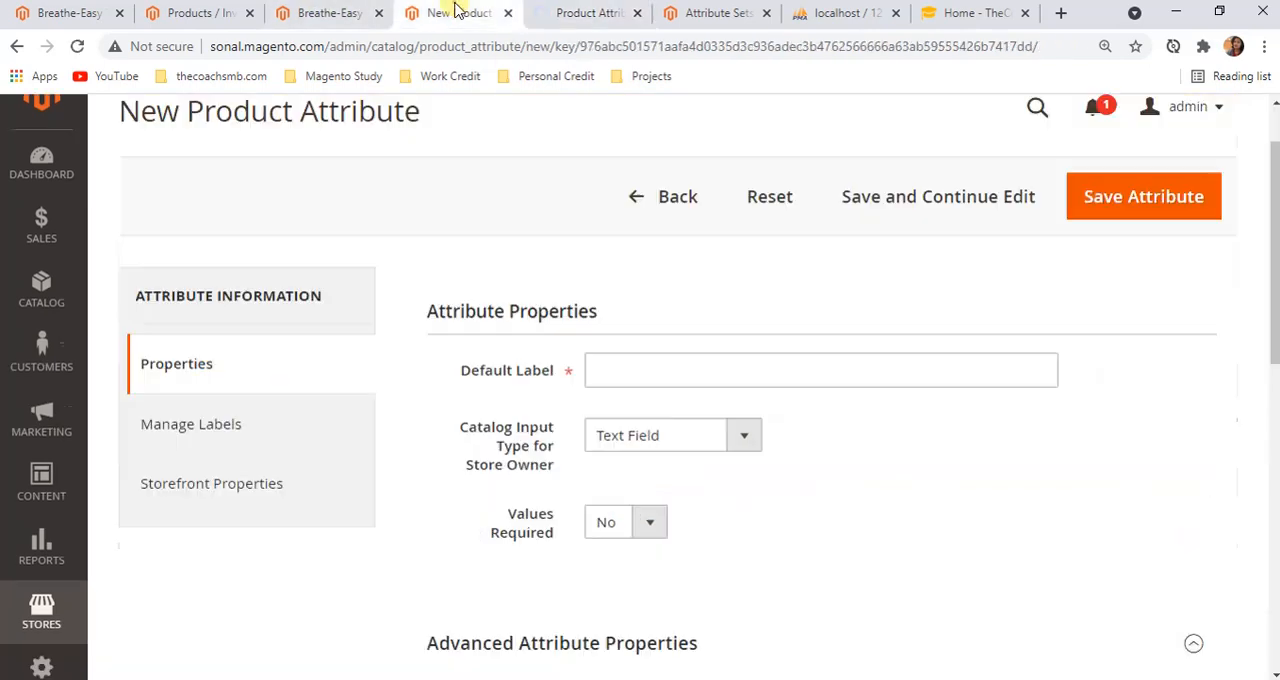
pyautogui.click(335, 13)
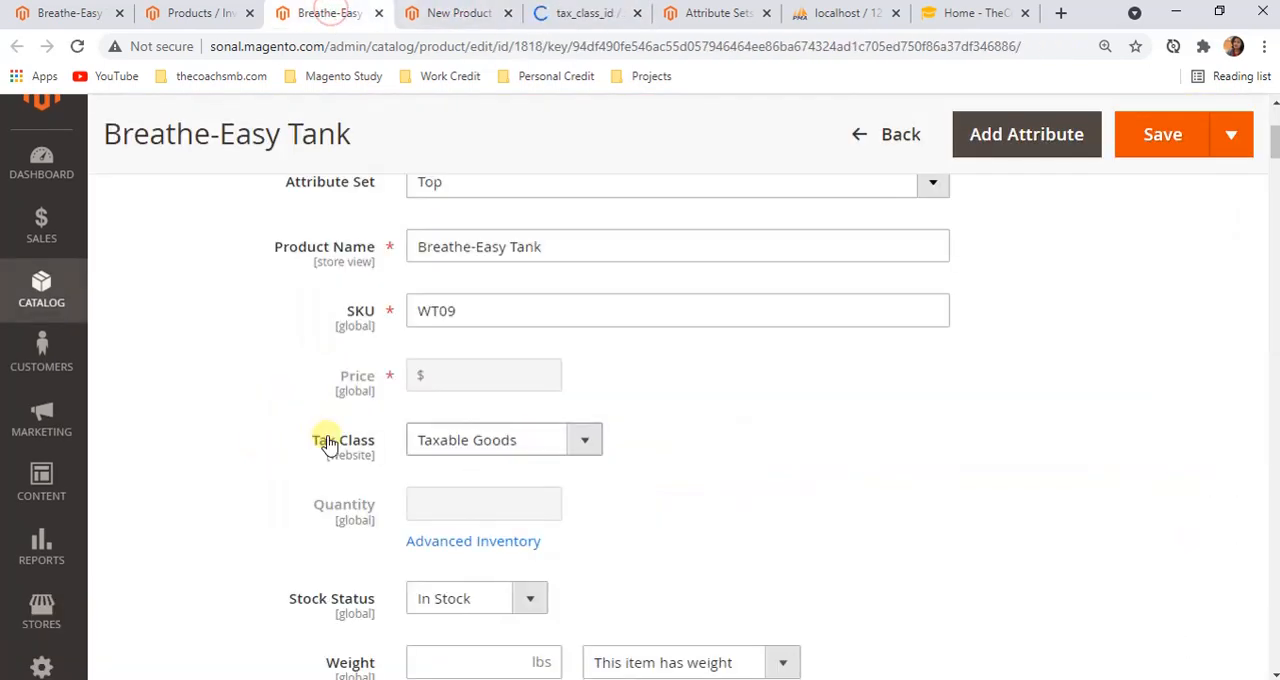
# Examine the tax_class_id attribute's default label and the options available for its catalog input type
pyautogui.click(570, 13)
pyautogui.scroll(-2, 620, 317)
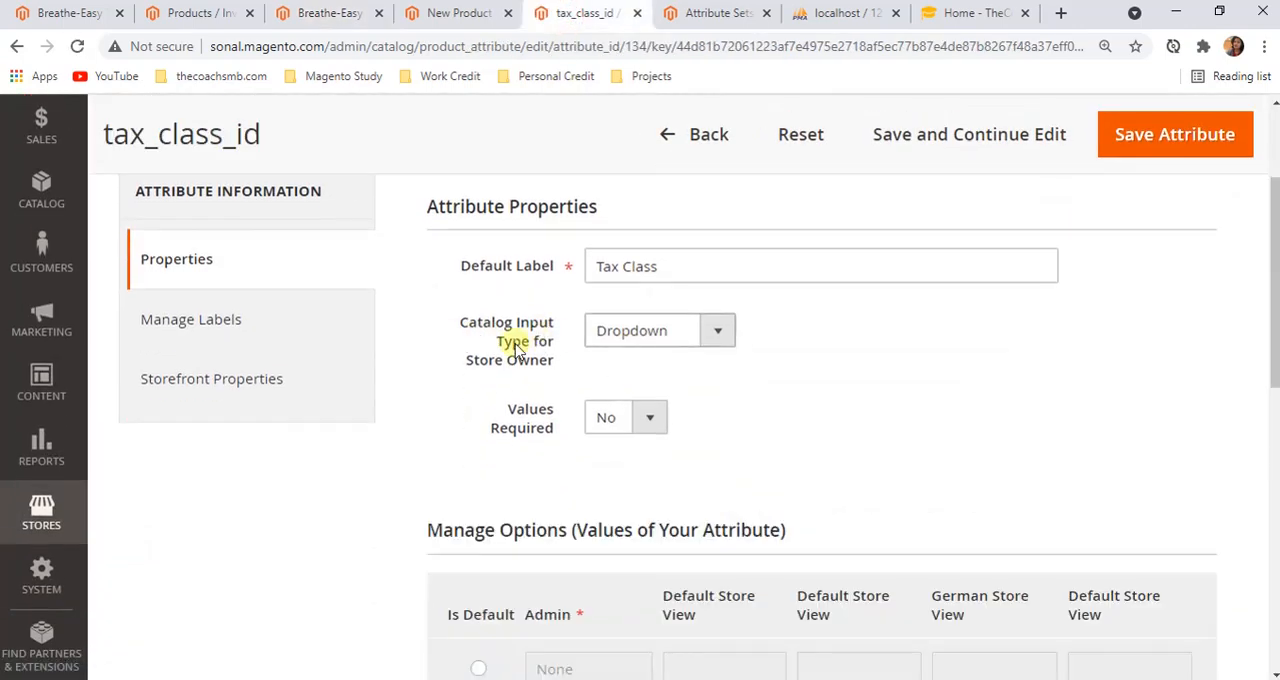
pyautogui.click(718, 340)
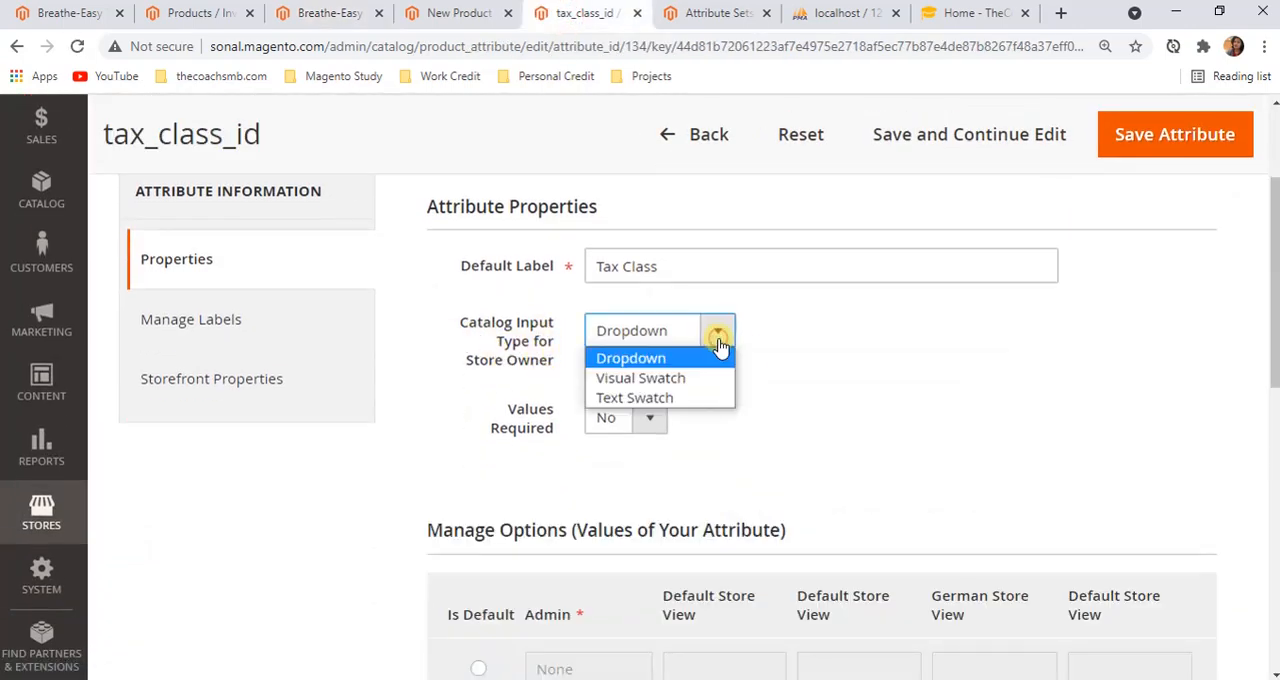
pyautogui.click(843, 373)
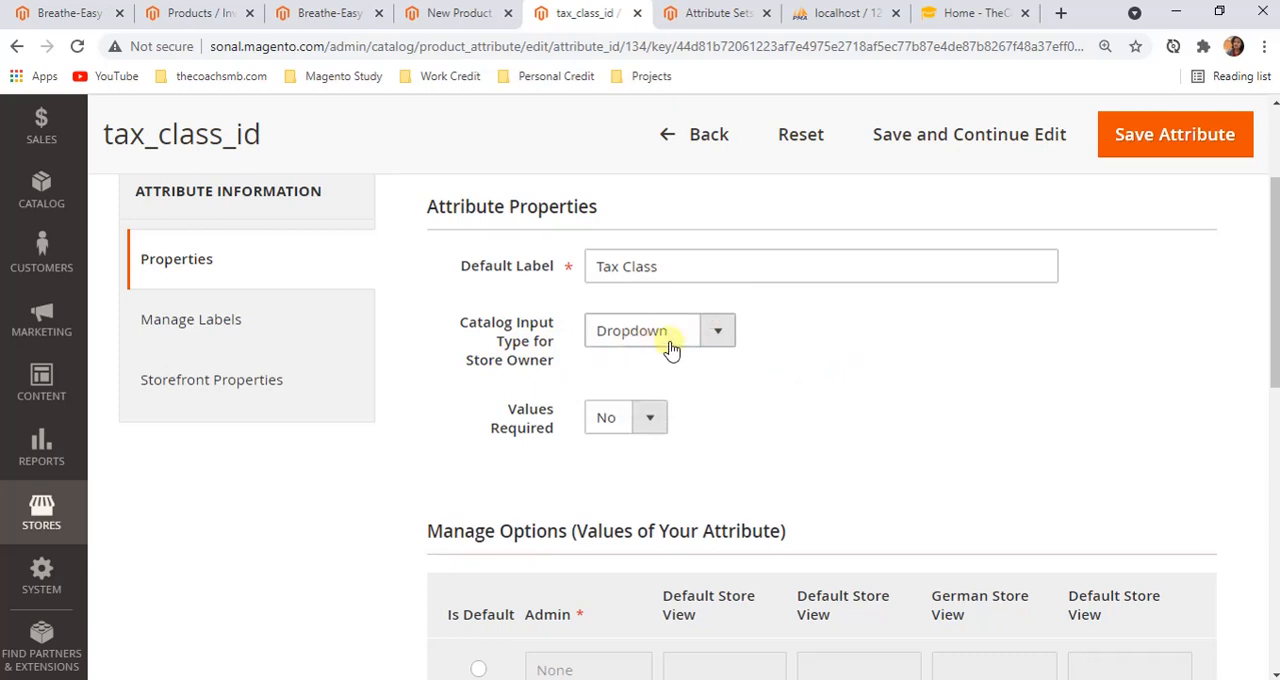
# Review the selectable Tax Class options and surrounding fields on the Breathe-Easy Tank edit page
pyautogui.click(312, 13)
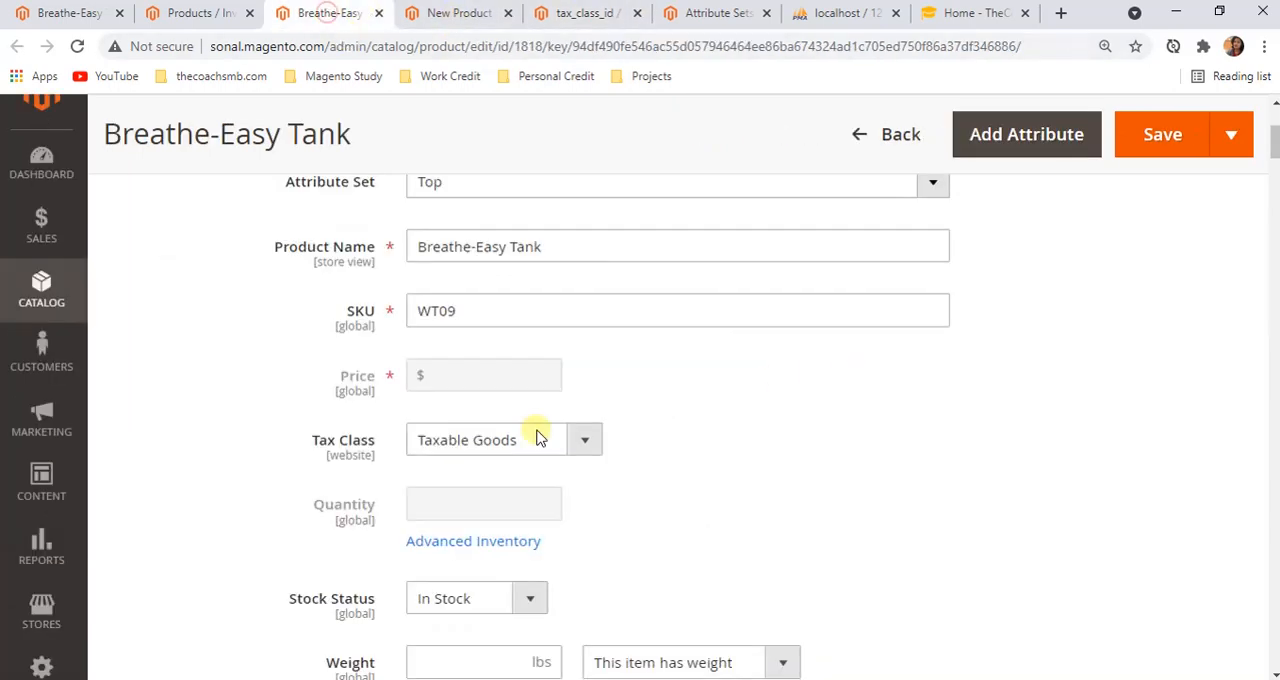
pyautogui.click(555, 443)
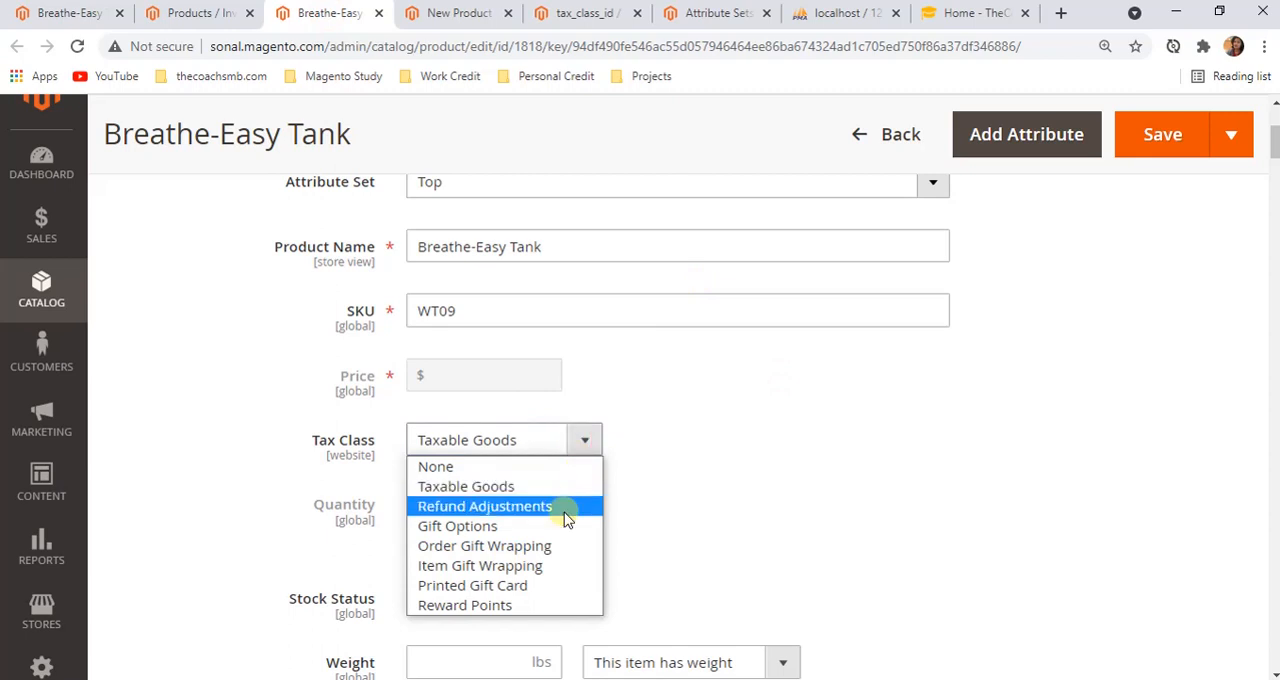
pyautogui.click(730, 459)
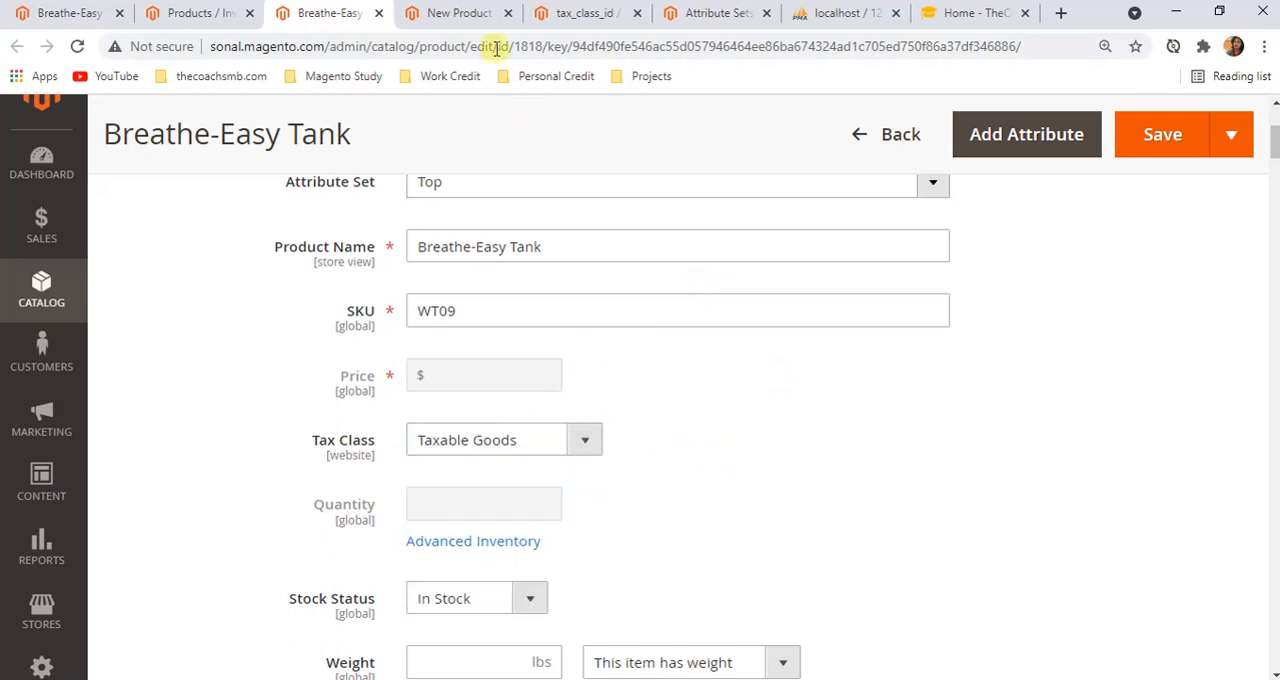
pyautogui.scroll(3, 555, 297)
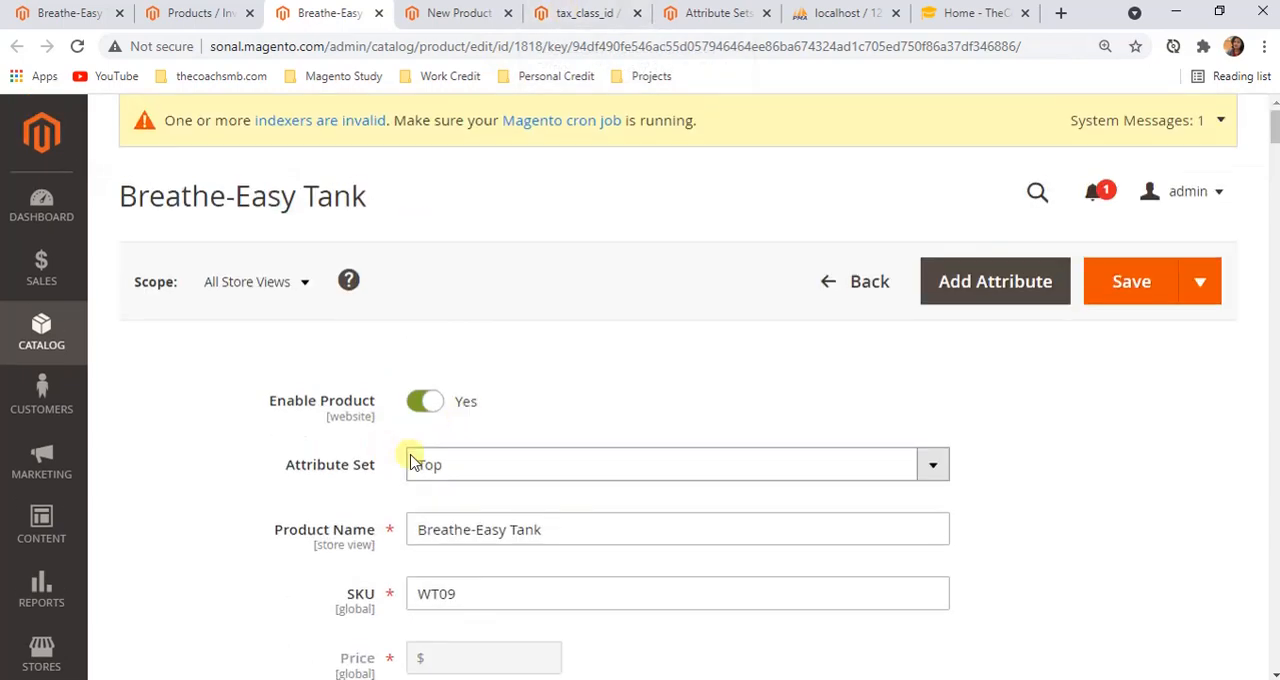
pyautogui.scroll(-1, 440, 460)
pyautogui.scroll(-1, 452, 490)
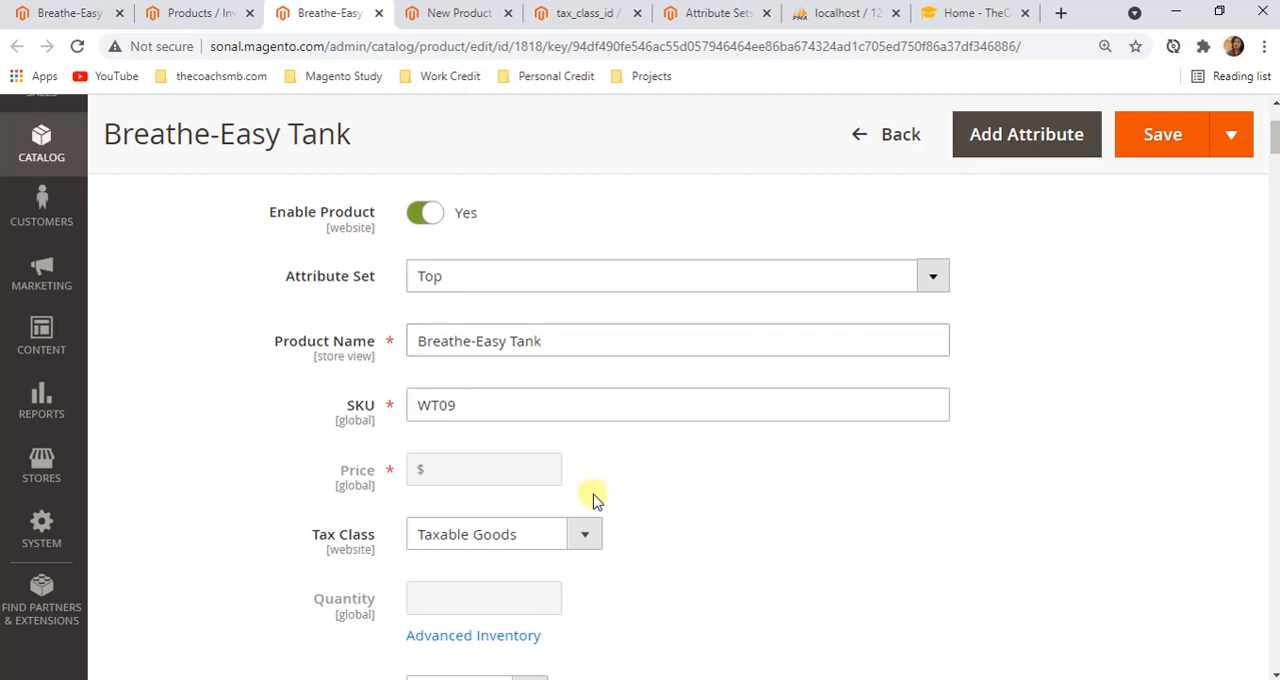
pyautogui.scroll(-2, 591, 497)
pyautogui.click(590, 457)
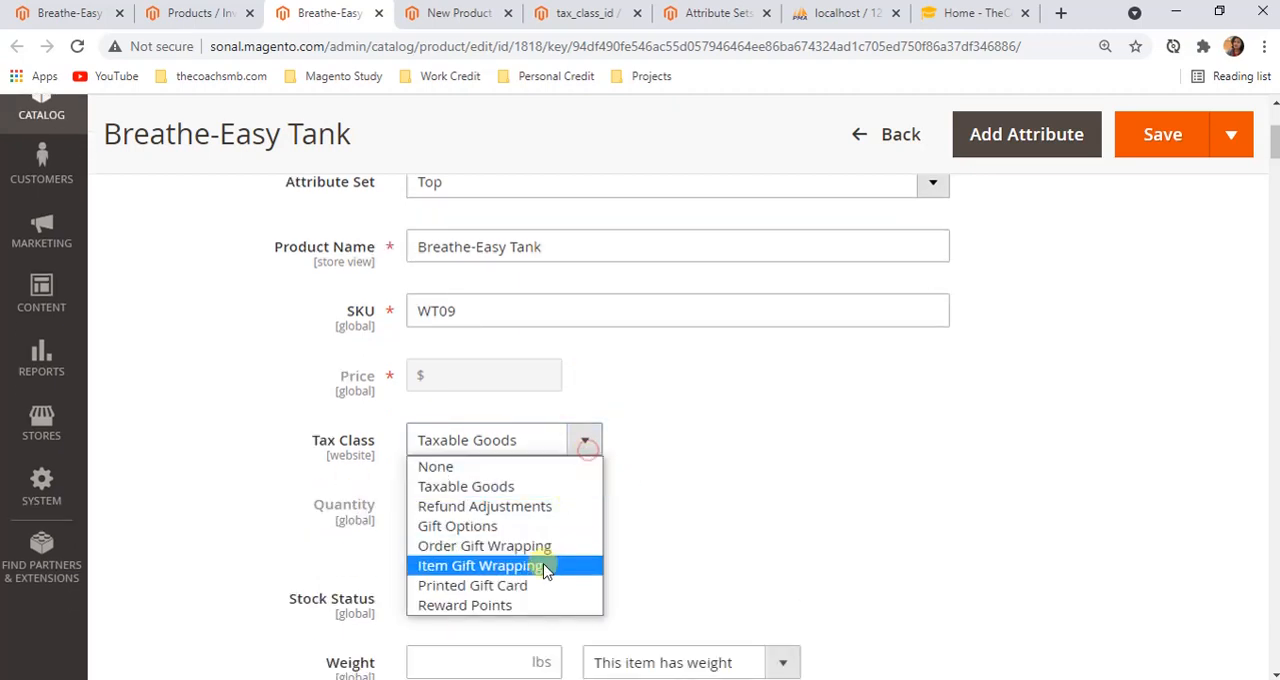
# Examine the Manage Options values listed for the tax_class_id attribute
pyautogui.click(577, 12)
pyautogui.scroll(-3, 509, 423)
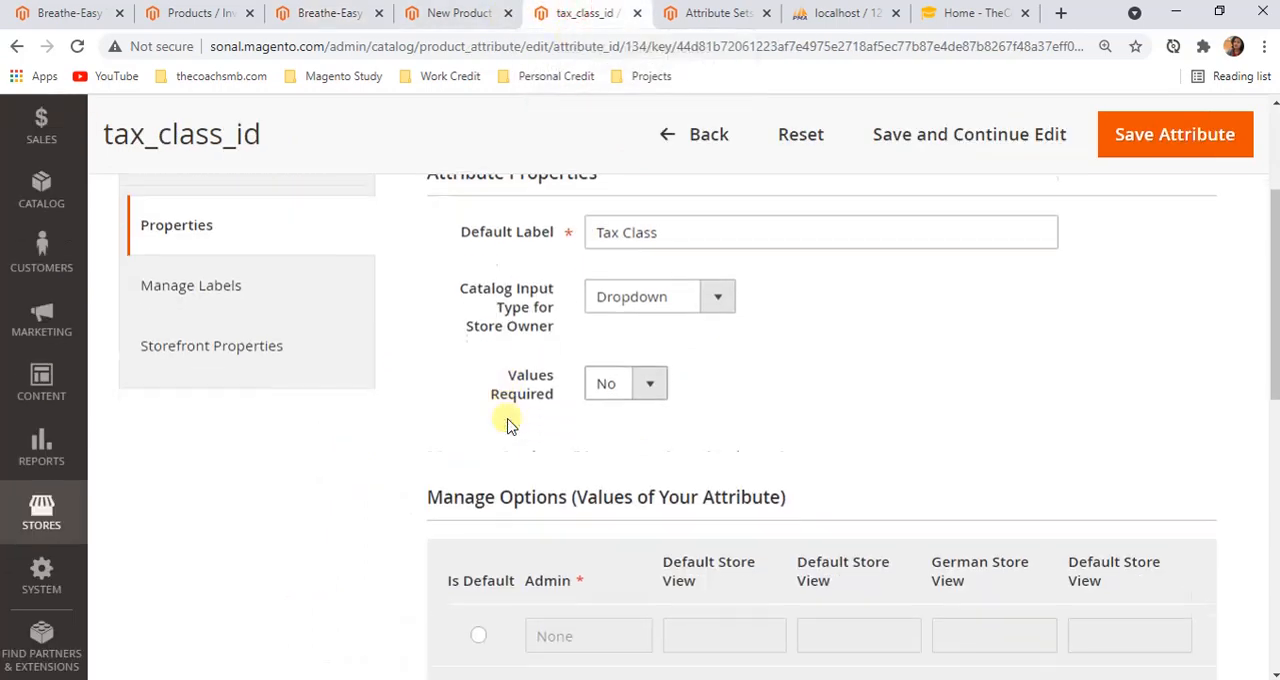
pyautogui.scroll(-2, 508, 424)
pyautogui.scroll(5, 508, 424)
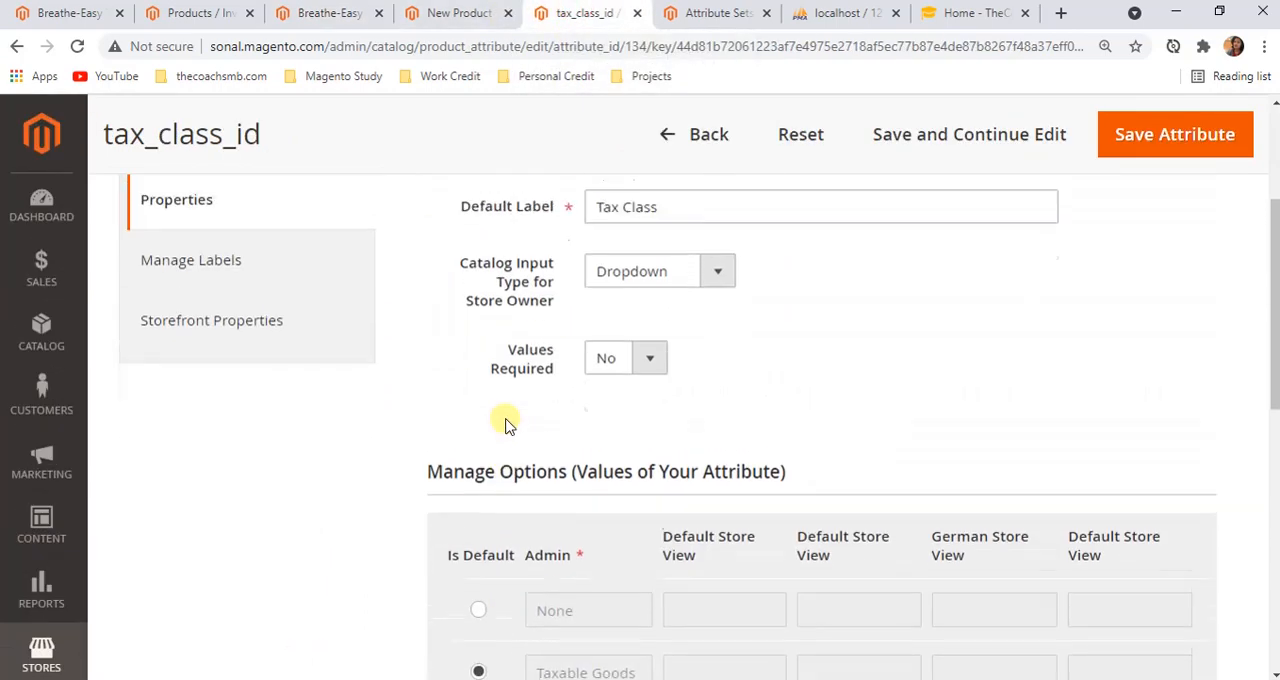
pyautogui.scroll(-3, 323, 474)
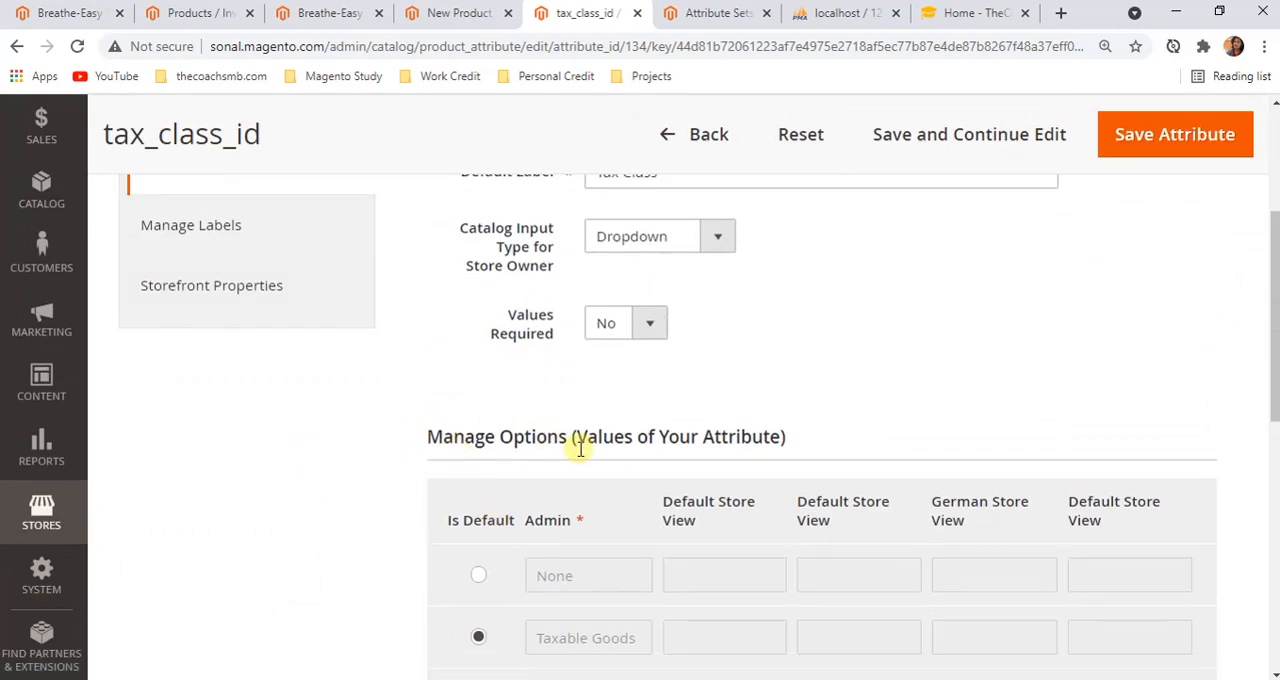
pyautogui.scroll(-3, 491, 447)
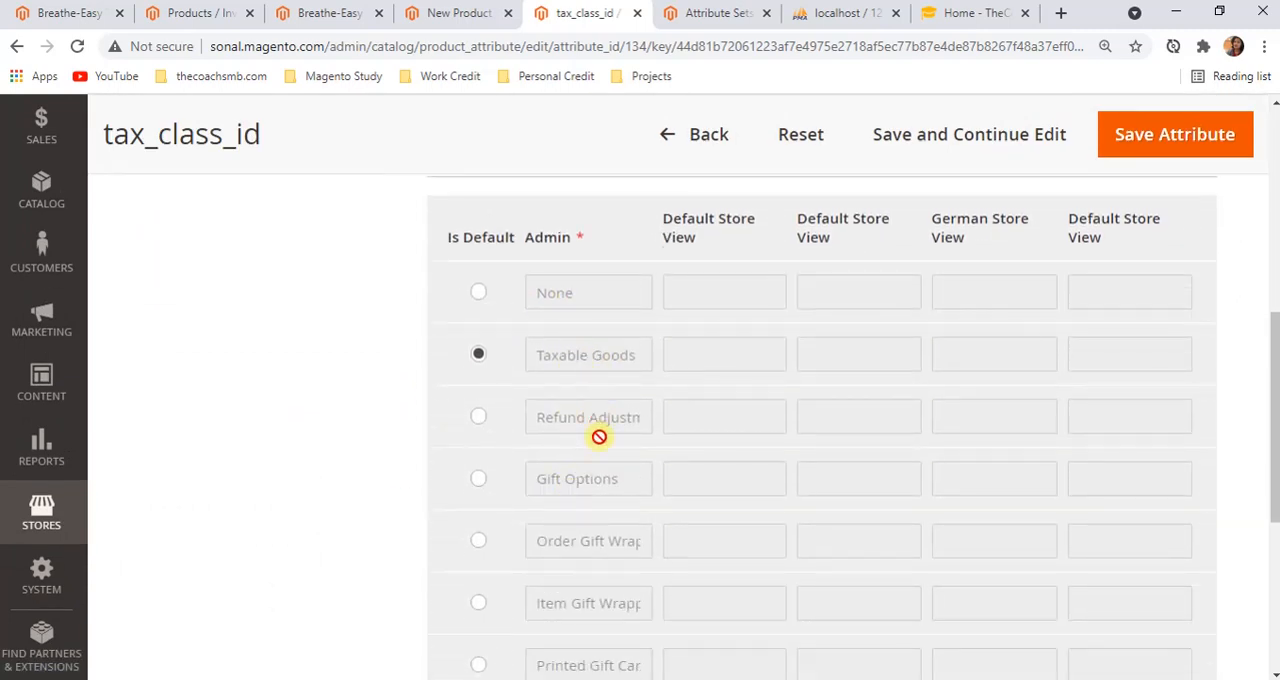
pyautogui.scroll(-2, 601, 532)
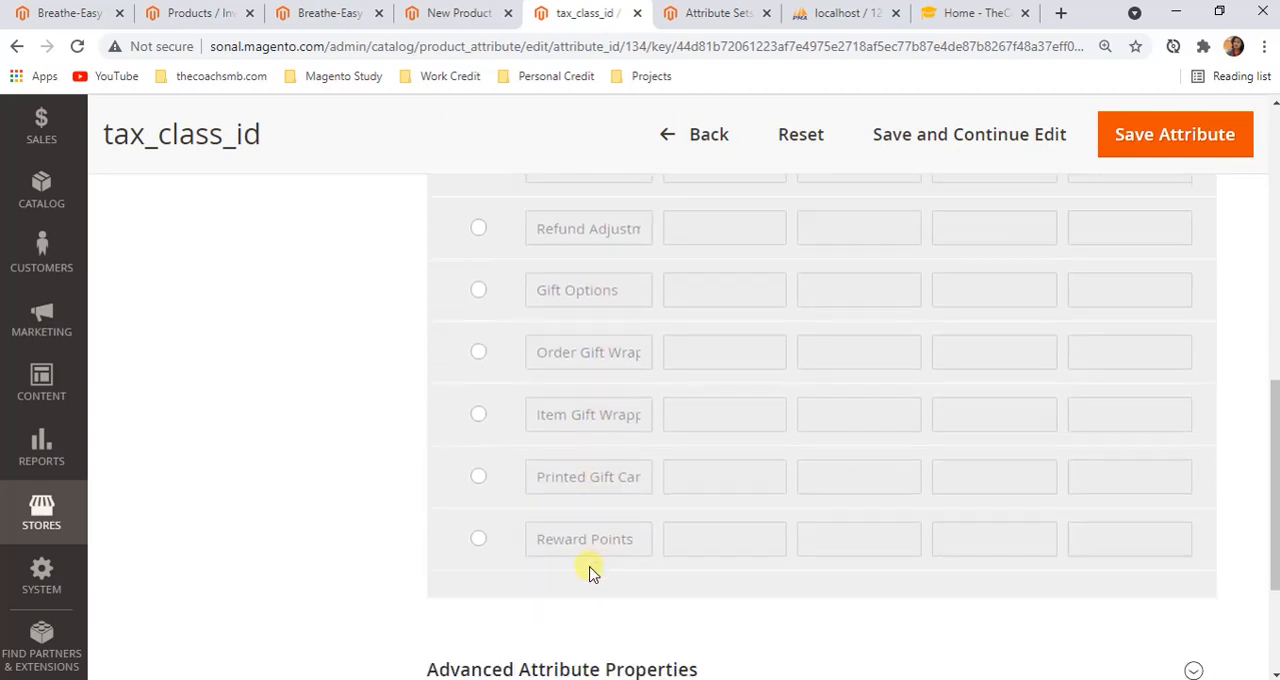
pyautogui.scroll(2, 591, 569)
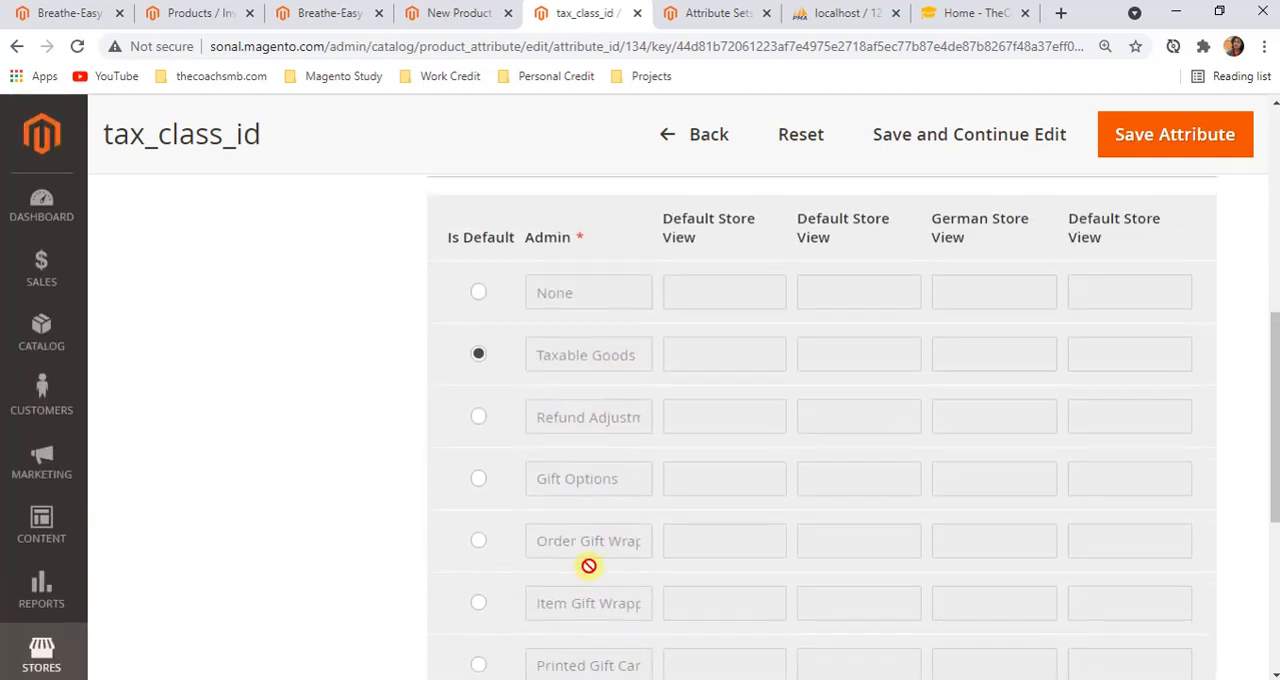
# Compare the Breathe-Easy Tank's Tax Class choices with the option values of the tax_class_id attribute
pyautogui.click(328, 13)
pyautogui.click(562, 448)
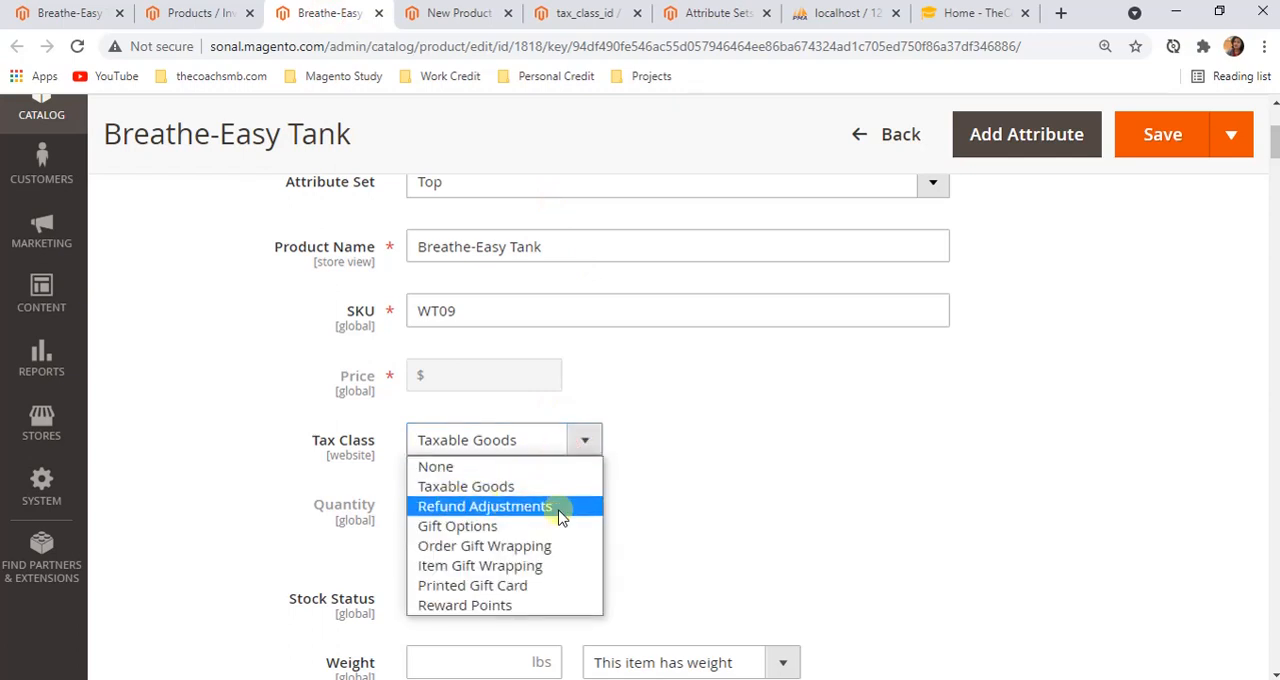
pyautogui.click(766, 520)
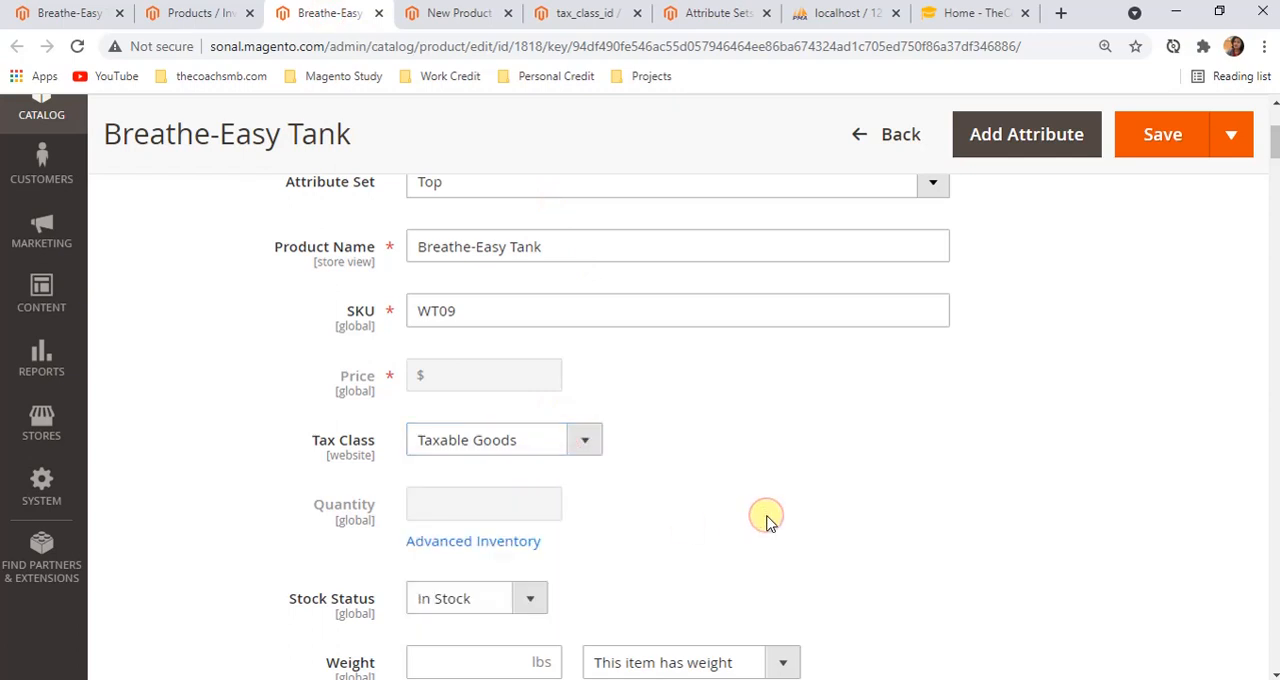
pyautogui.scroll(1, 790, 445)
pyautogui.scroll(-1, 757, 569)
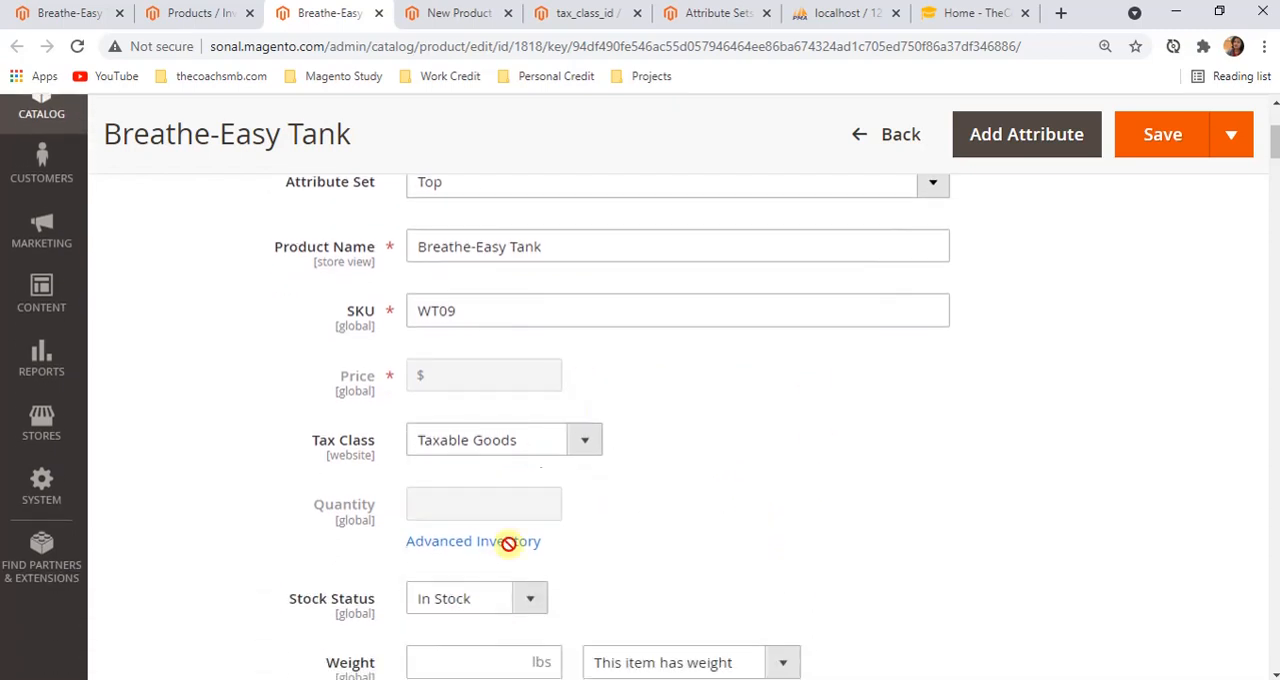
pyautogui.click(585, 440)
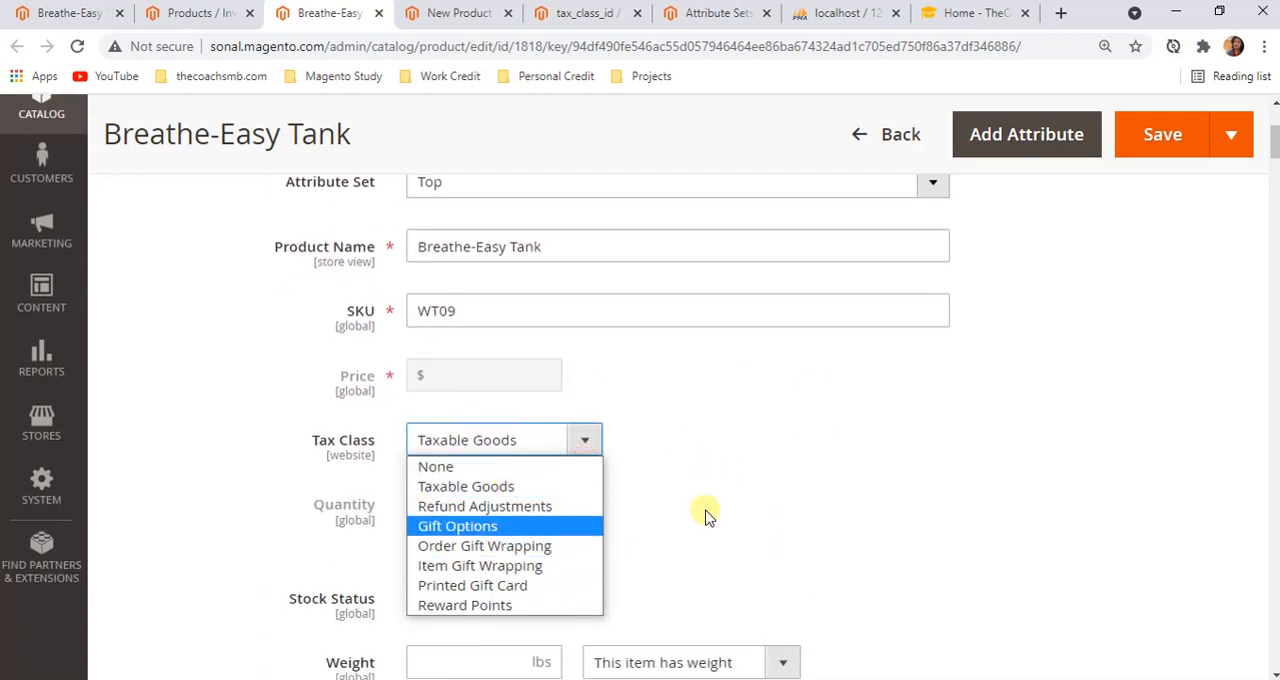
pyautogui.click(786, 485)
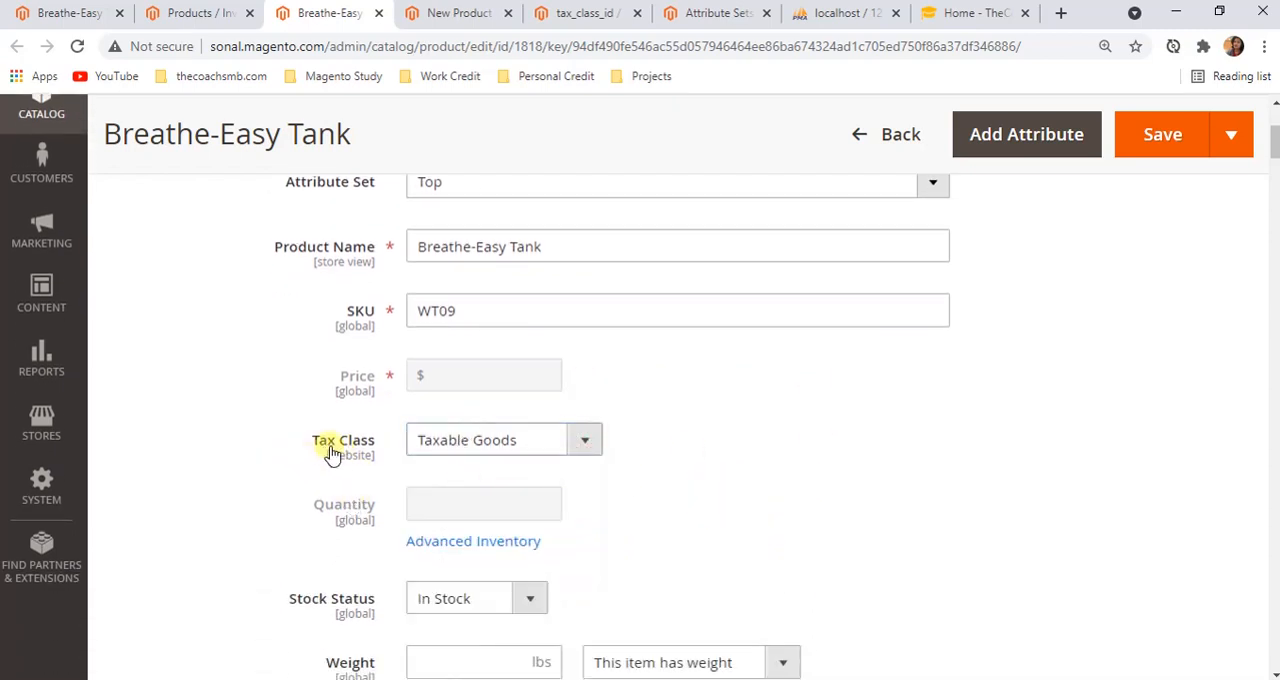
pyautogui.click(590, 442)
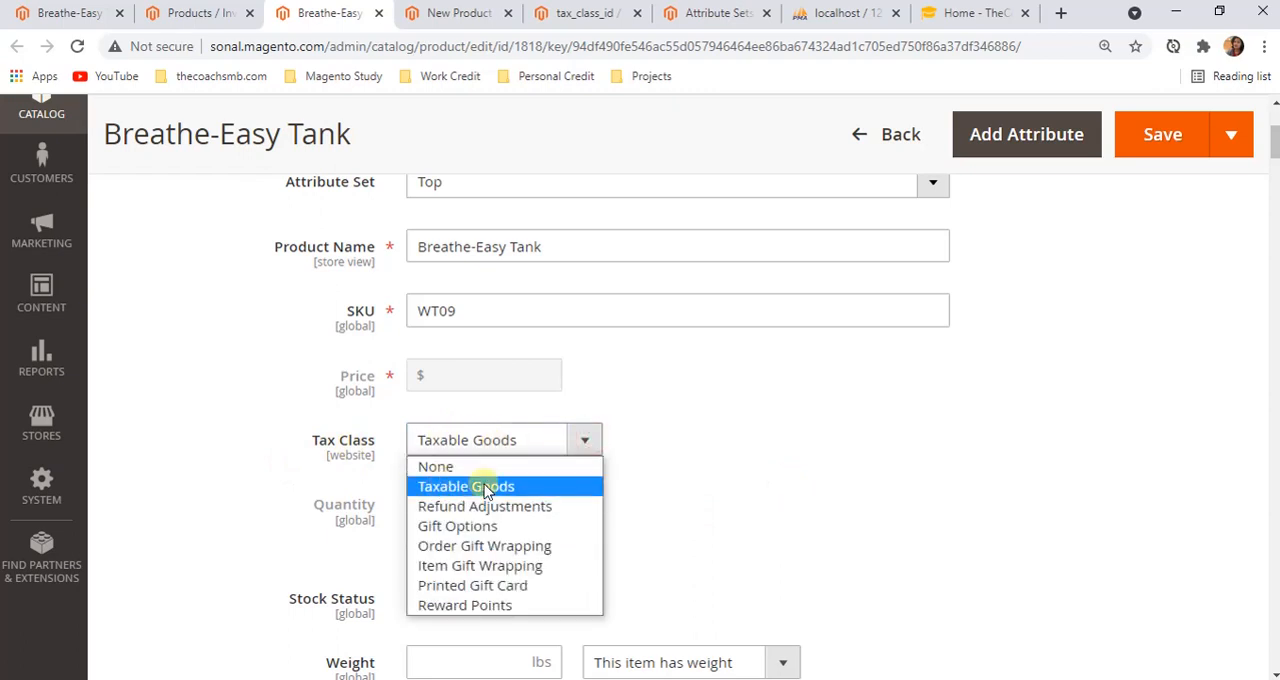
pyautogui.click(727, 488)
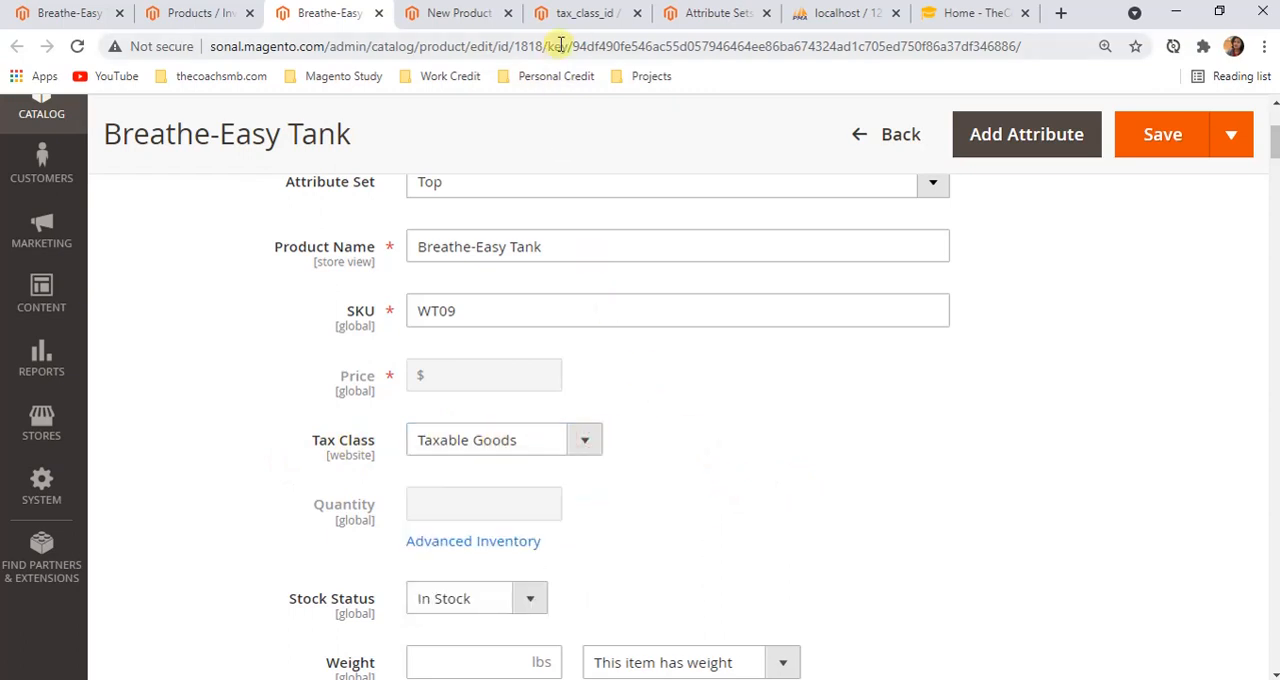
# Recheck the tax_class_id attribute's default option and its per-store-view option values
pyautogui.click(586, 18)
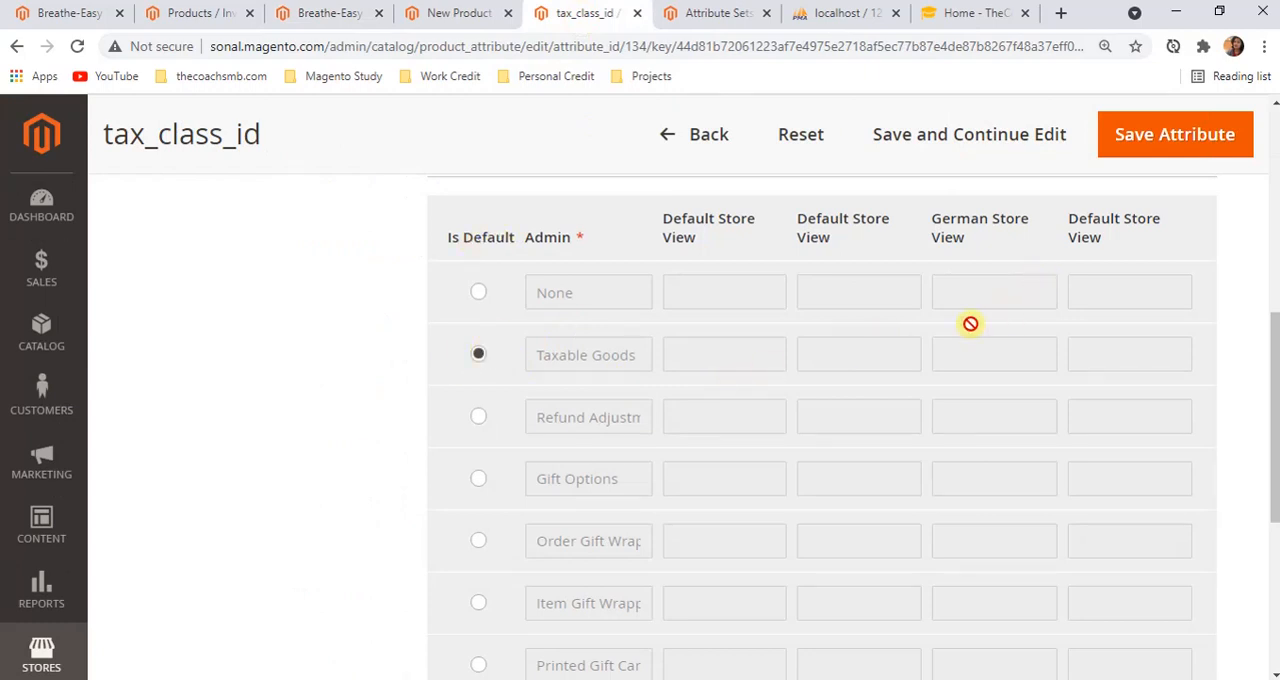
pyautogui.scroll(-2, 620, 480)
pyautogui.scroll(2, 682, 570)
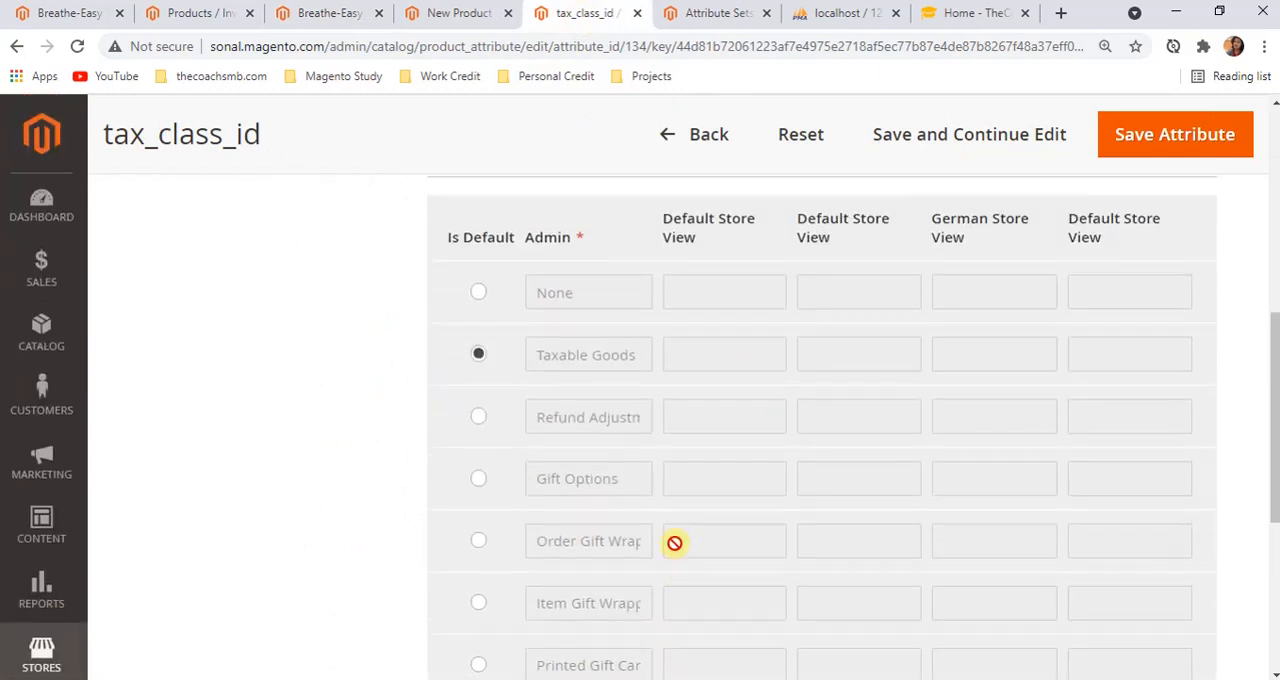
pyautogui.scroll(-5, 605, 395)
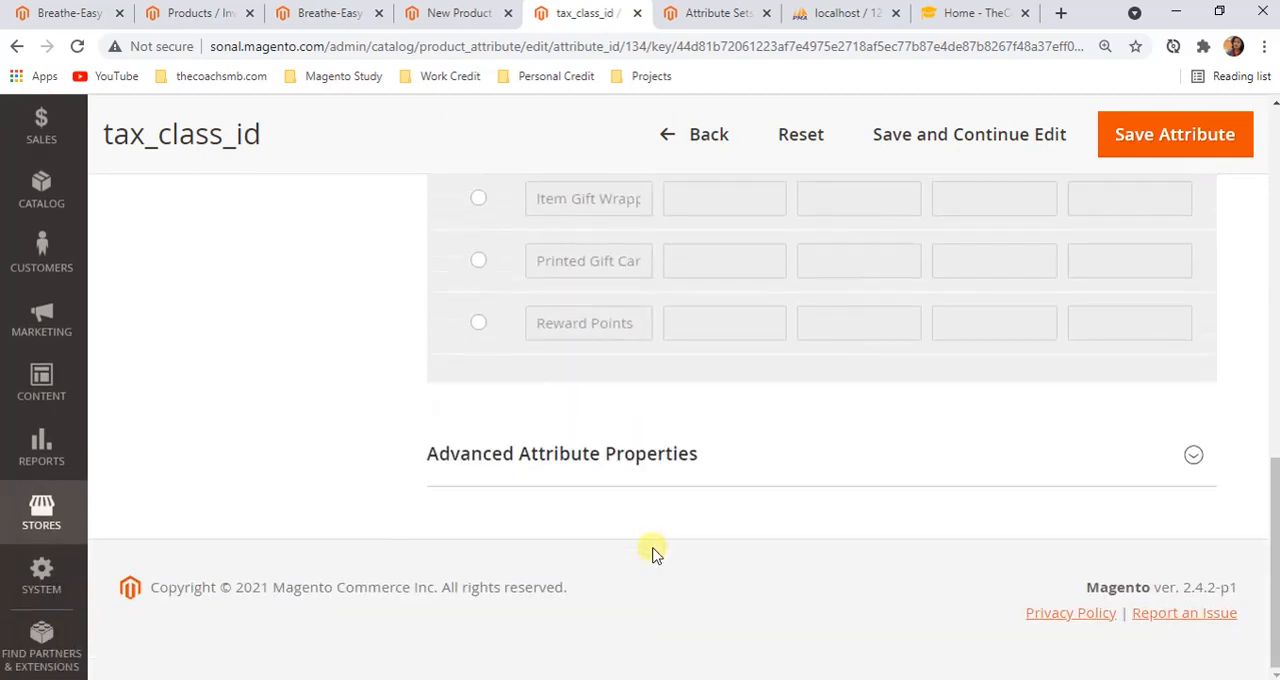
pyautogui.scroll(6, 660, 550)
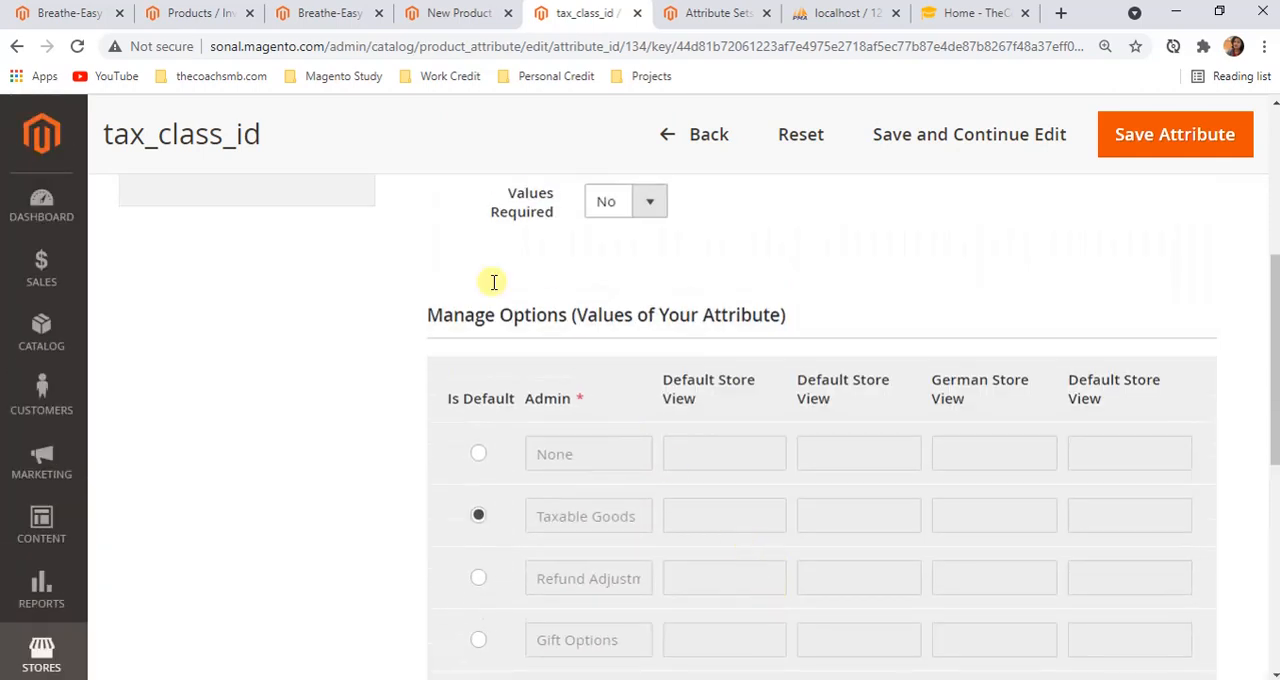
# Return to the Breathe-Easy Tank edit page and view the Stock Status options
pyautogui.click(336, 18)
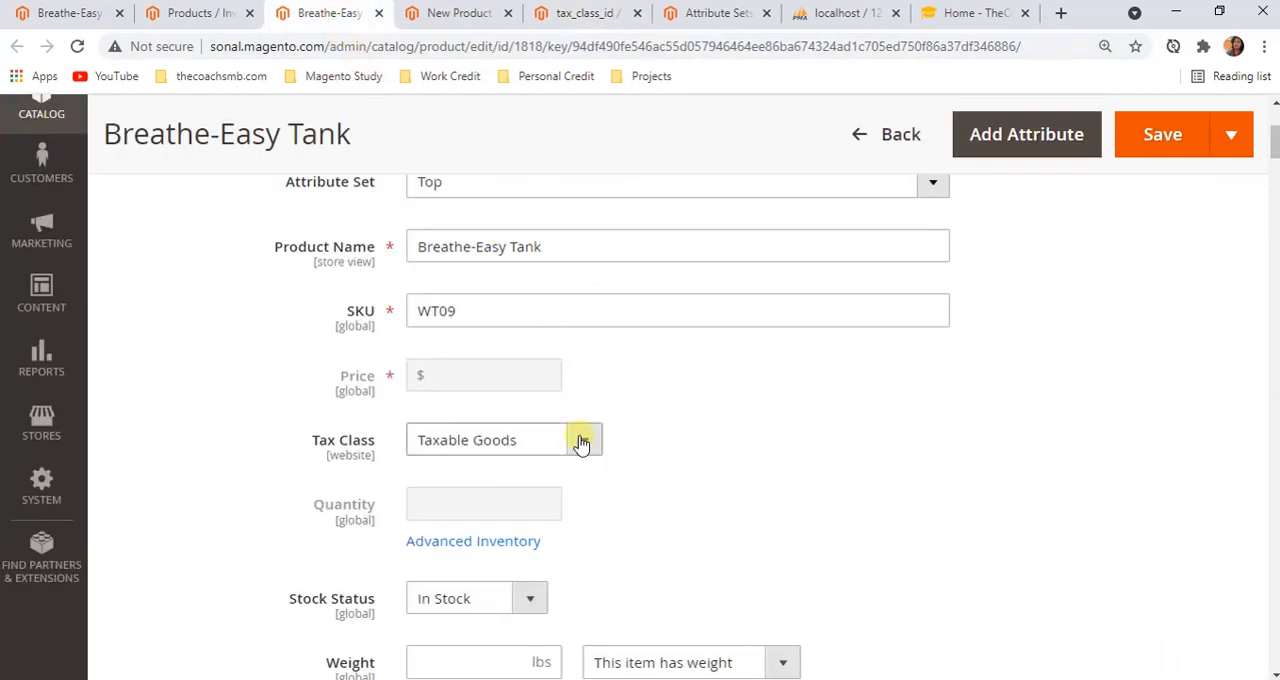
pyautogui.scroll(-2, 583, 445)
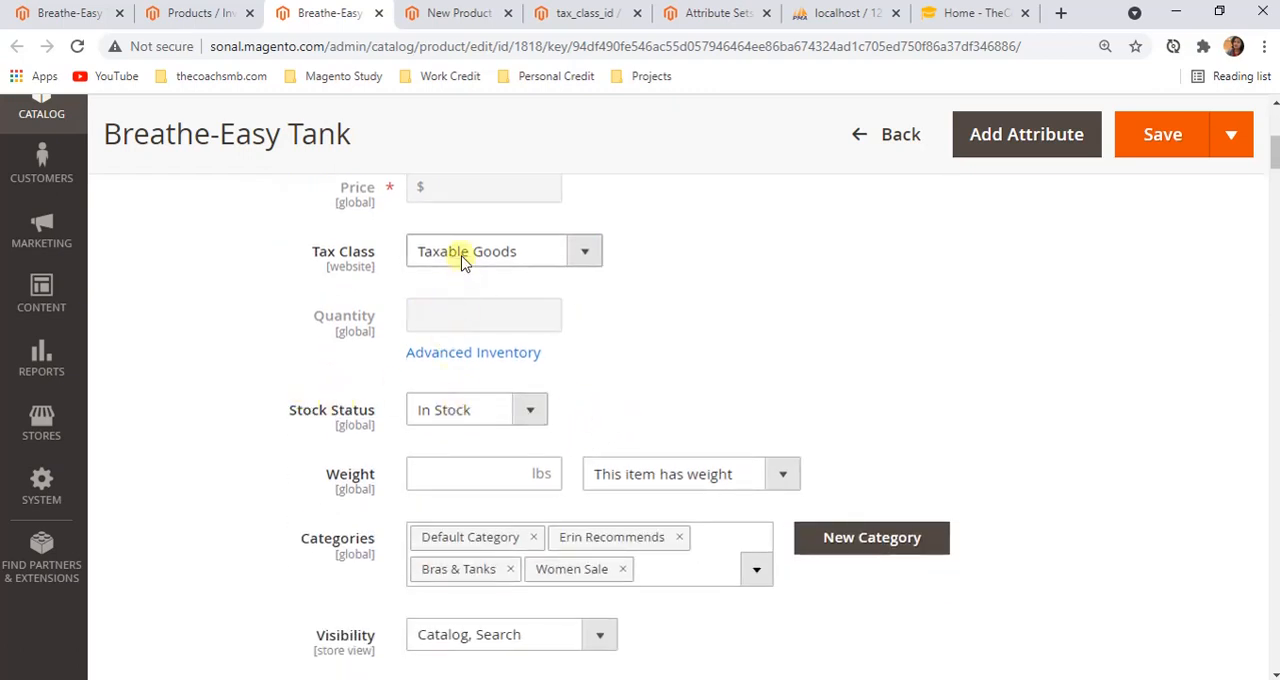
pyautogui.click(537, 415)
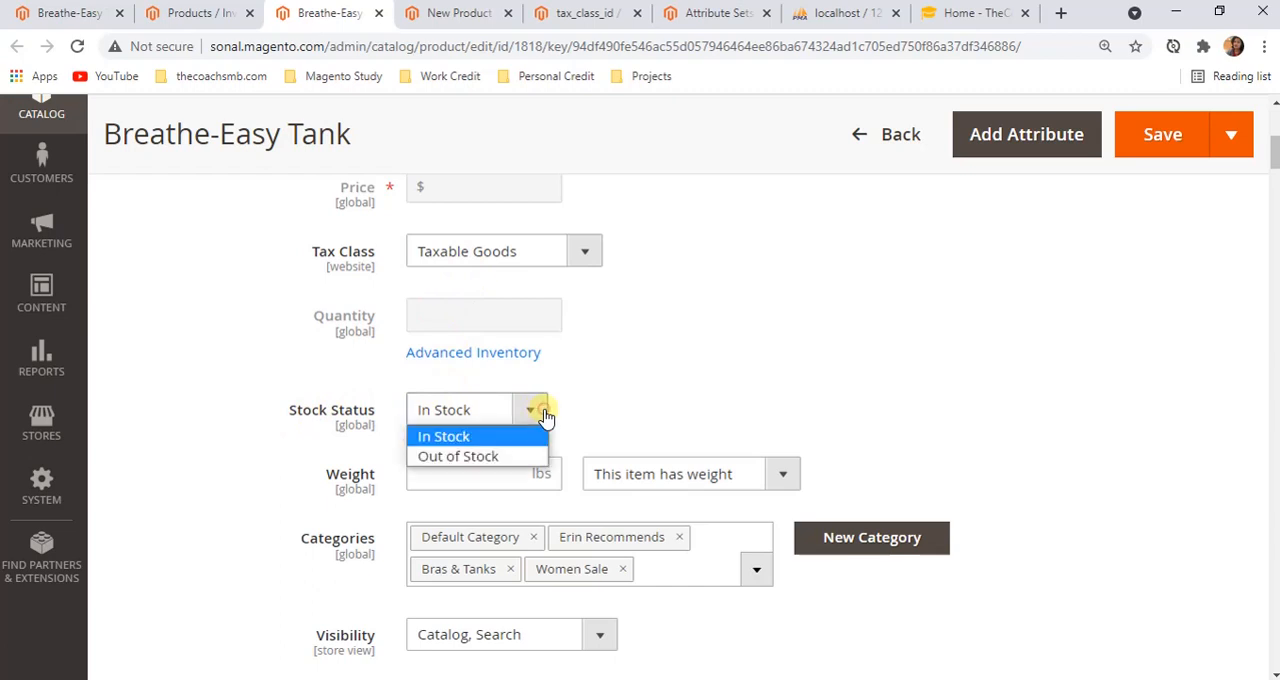
pyautogui.click(622, 402)
# Copy the field label "Set Product as New From" from the Breathe-Easy Tank edit page
pyautogui.scroll(-1, 597, 468)
pyautogui.scroll(-3, 597, 468)
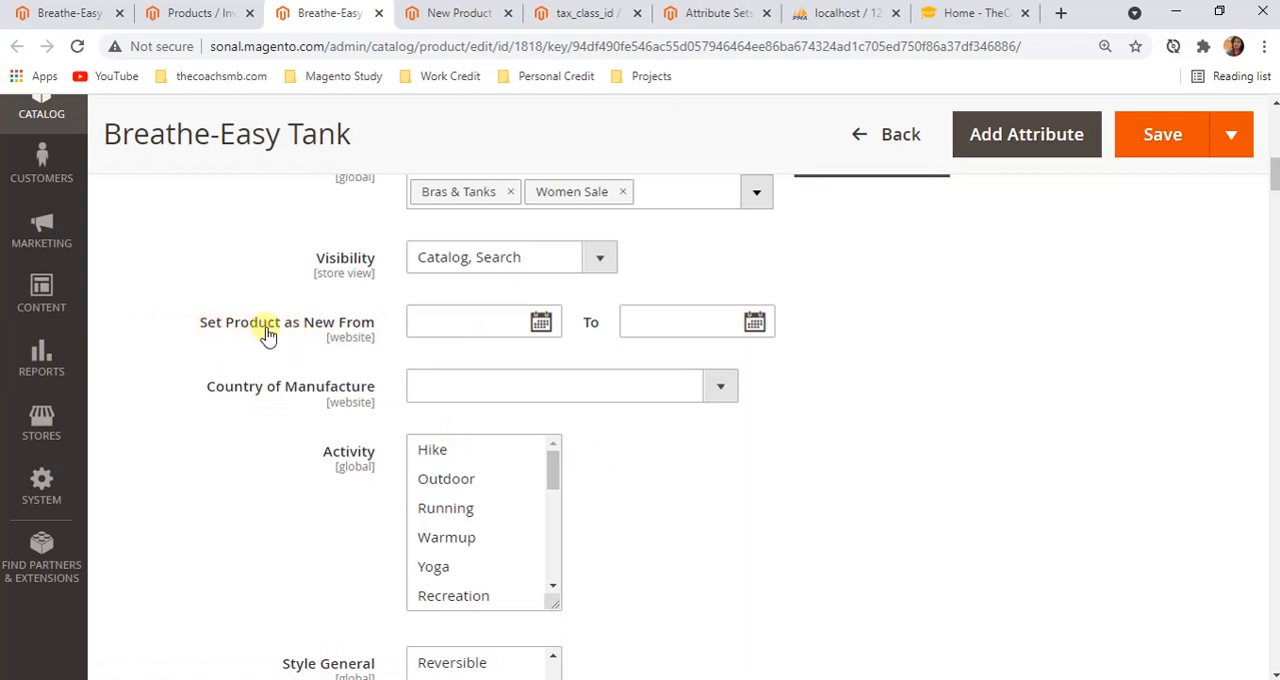
pyautogui.moveTo(198, 322); pyautogui.dragTo(371, 316)
pyautogui.hotkey('ctrl', 'c')
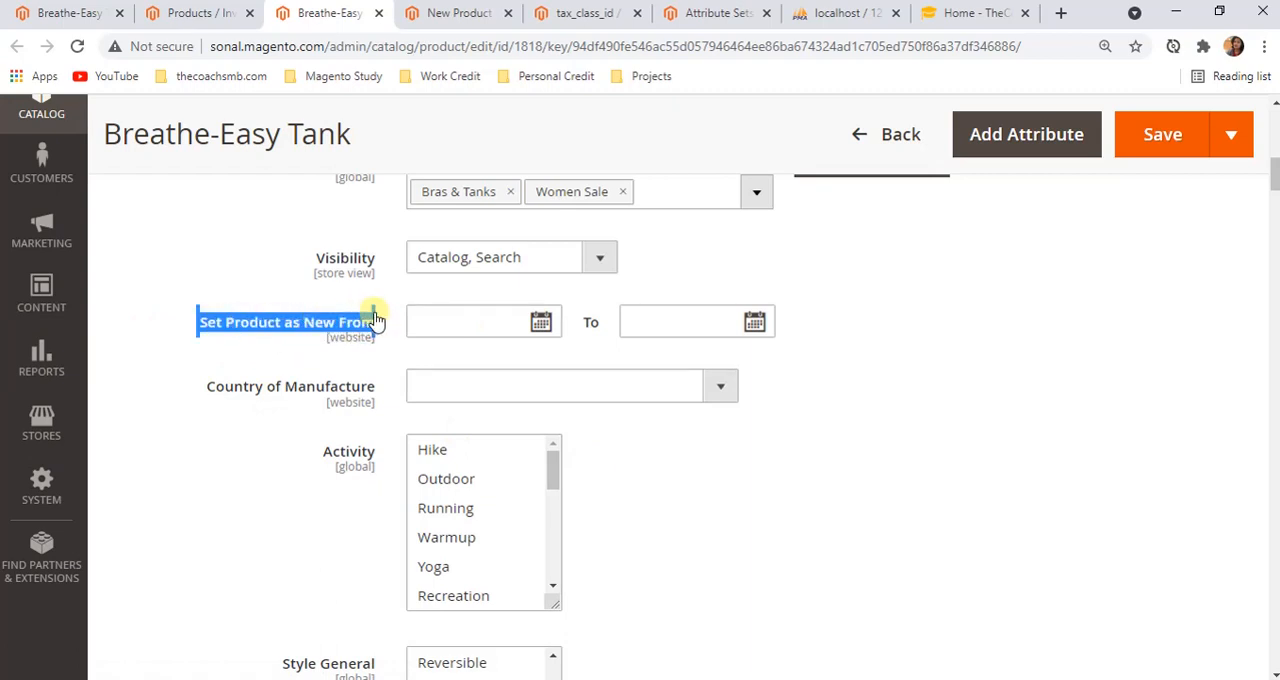
pyautogui.rightClick(320, 324)
pyautogui.click(420, 335)
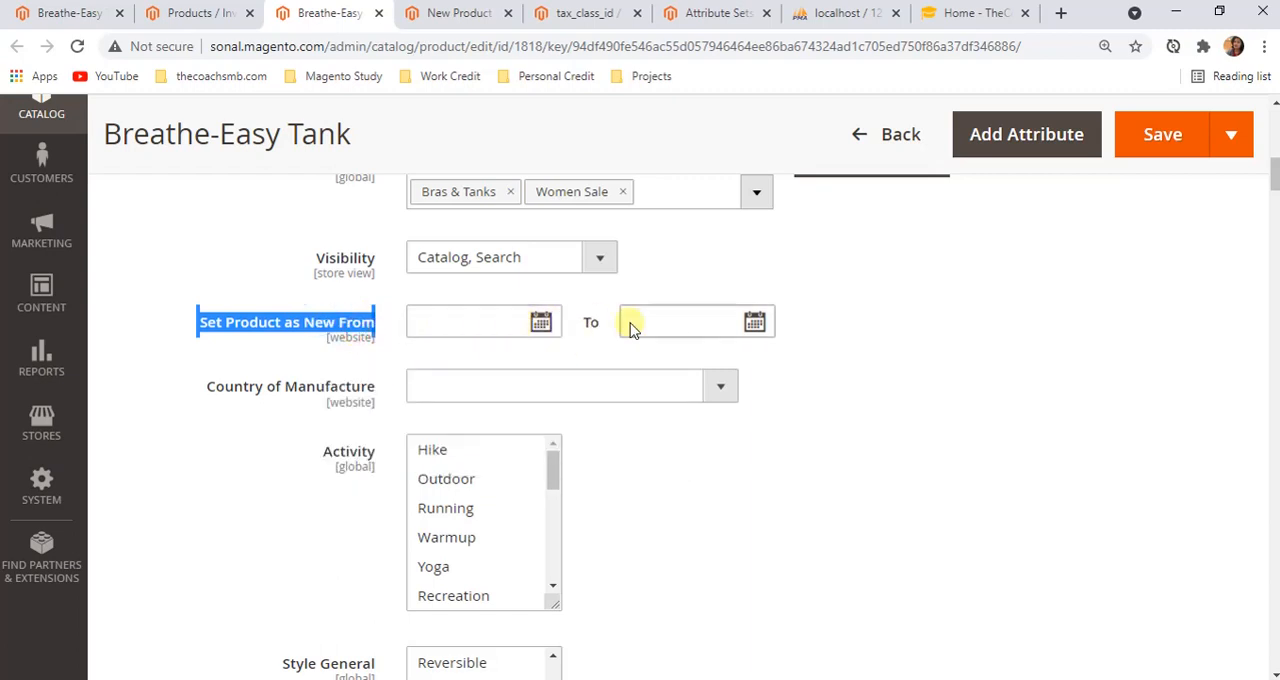
# Return from tax_class_id to the Product Attributes grid and filter it by the Default Label "Set Product as New From"
pyautogui.click(578, 13)
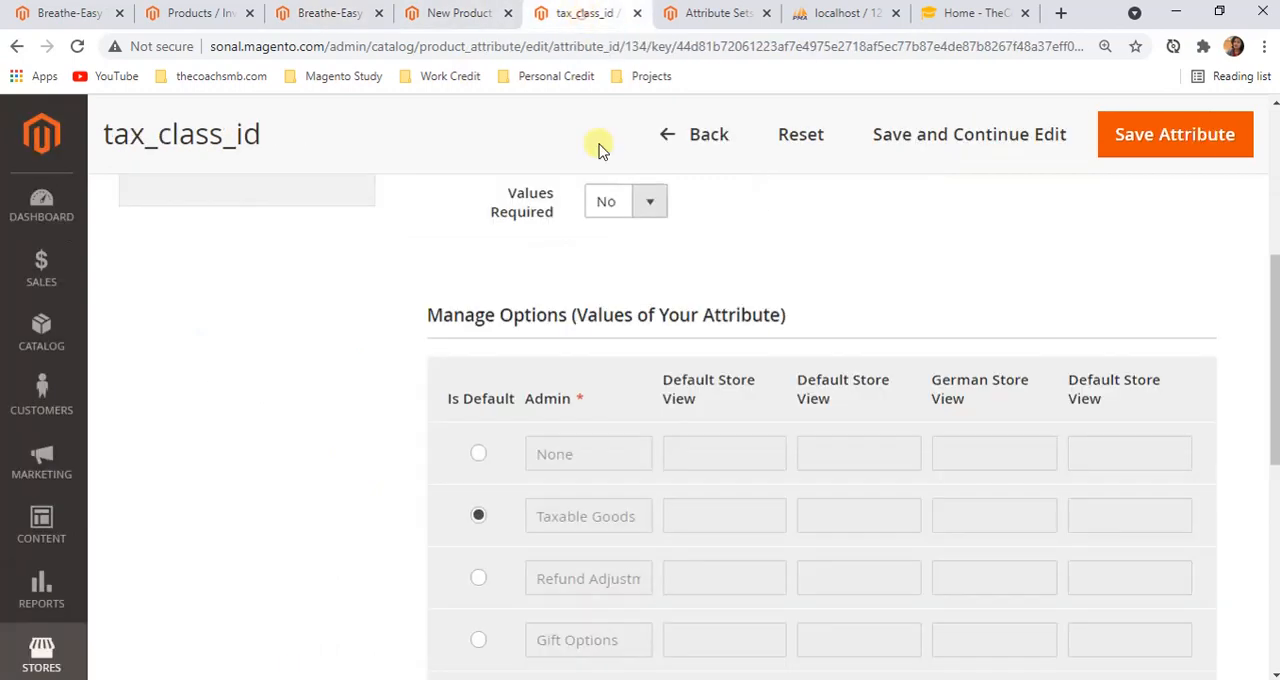
pyautogui.click(666, 140)
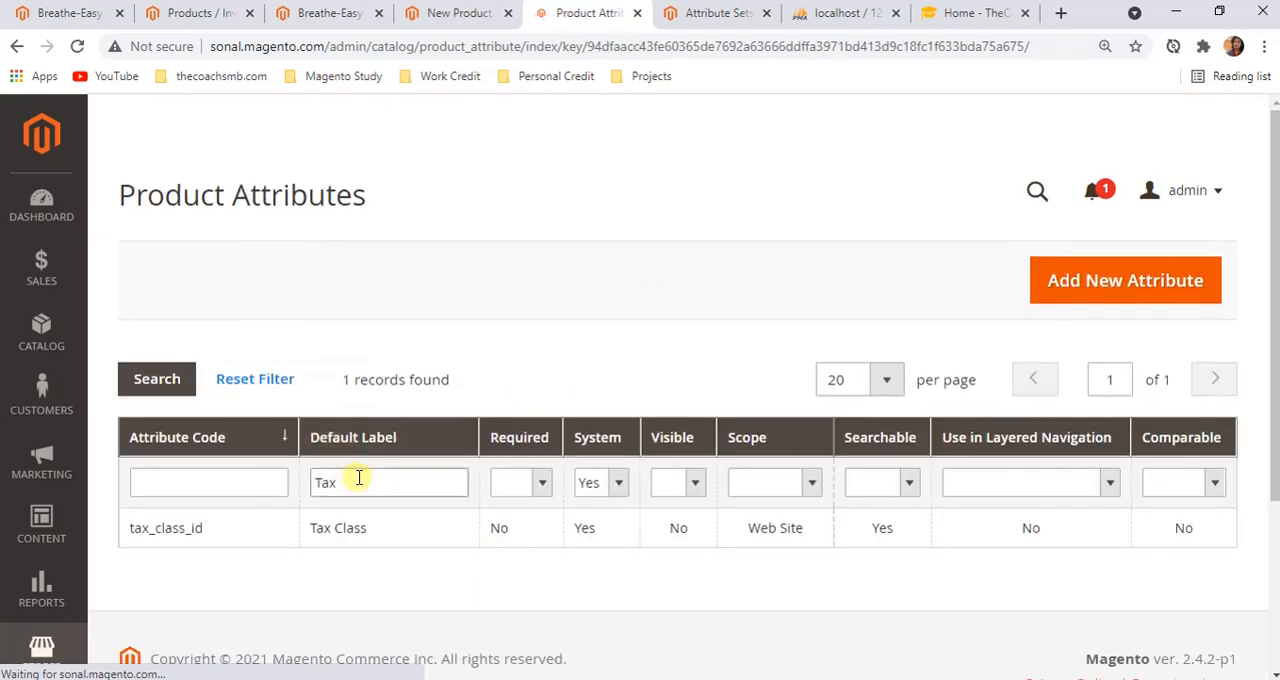
pyautogui.doubleClick(347, 482)
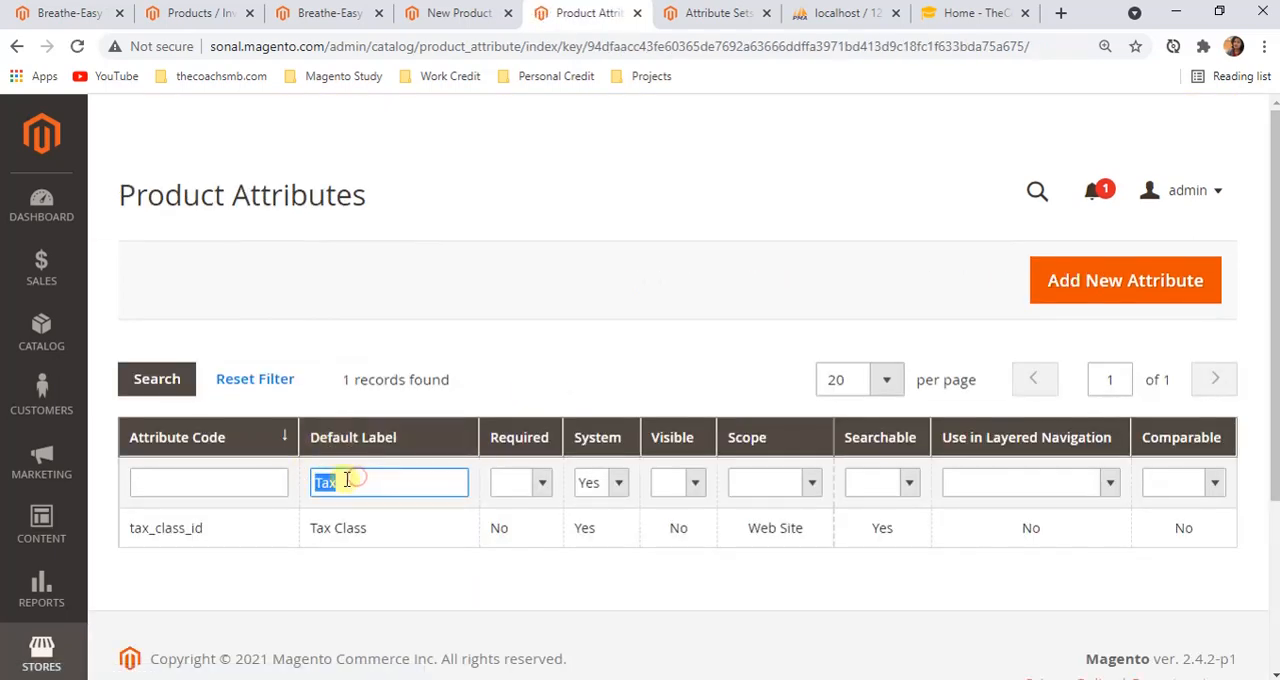
pyautogui.hotkey('ctrl', 'v')
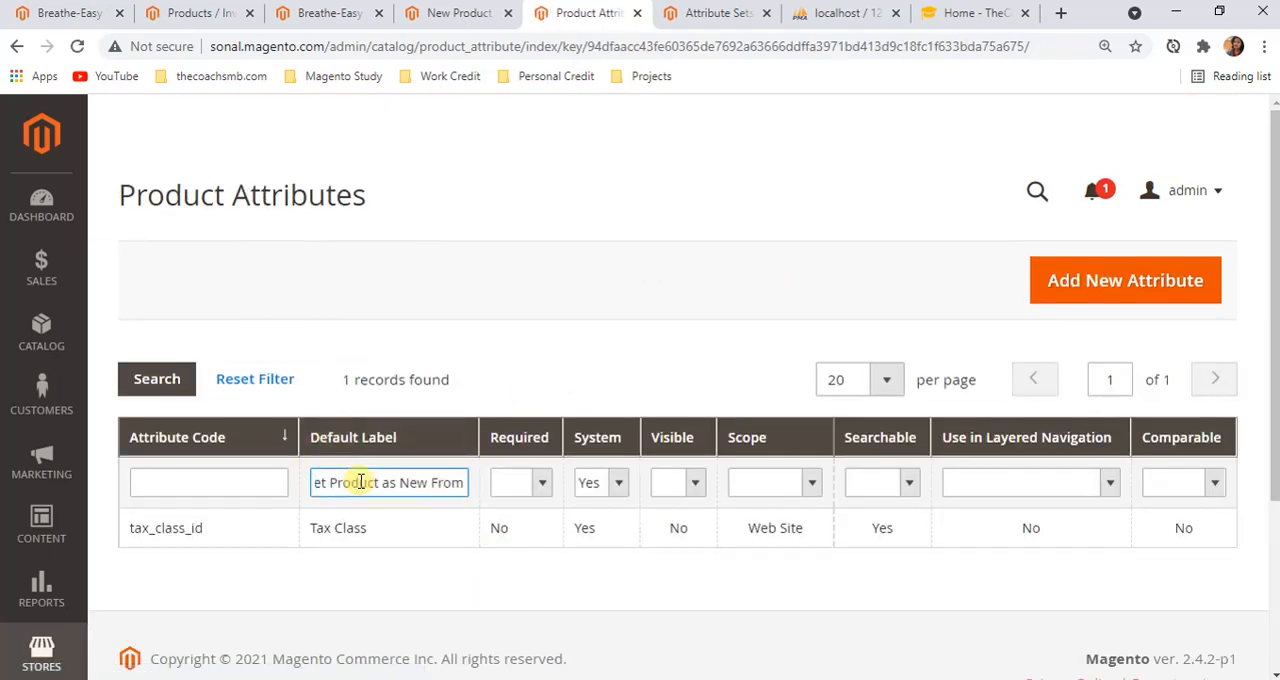
pyautogui.press('Return')
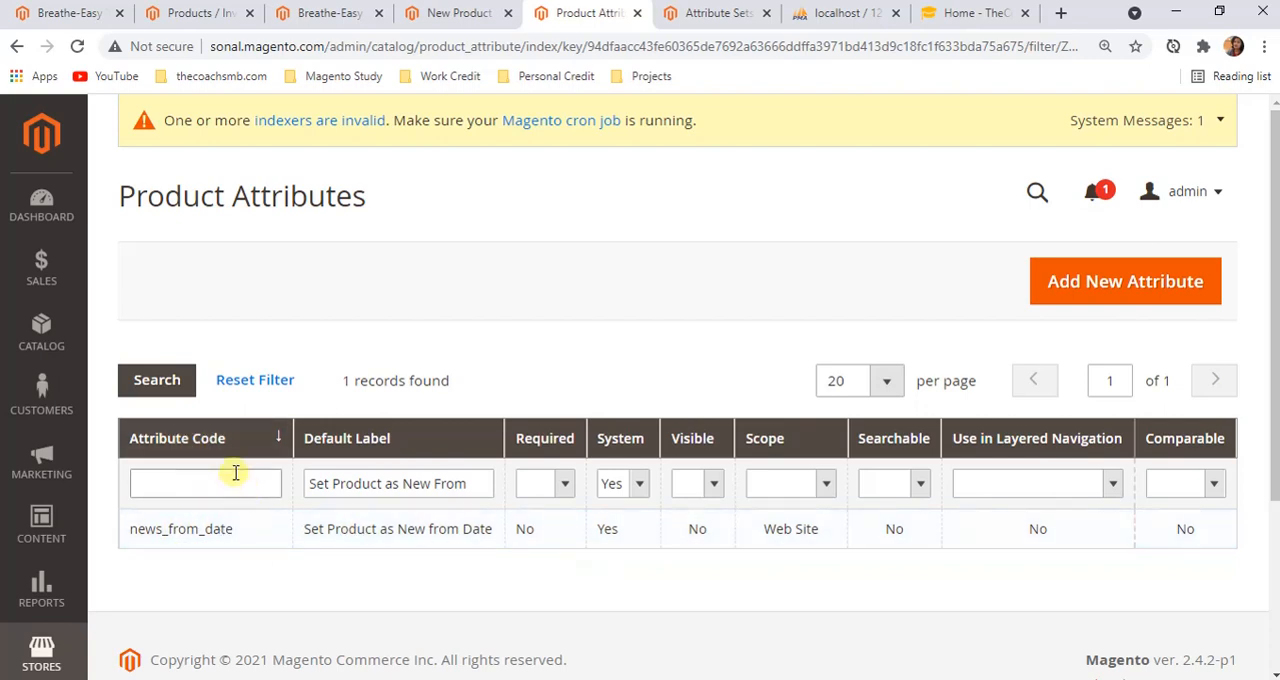
# Open the news_from_date attribute and compare it with the Set Product as New From field on the Breathe-Easy Tank page
pyautogui.click(443, 538)
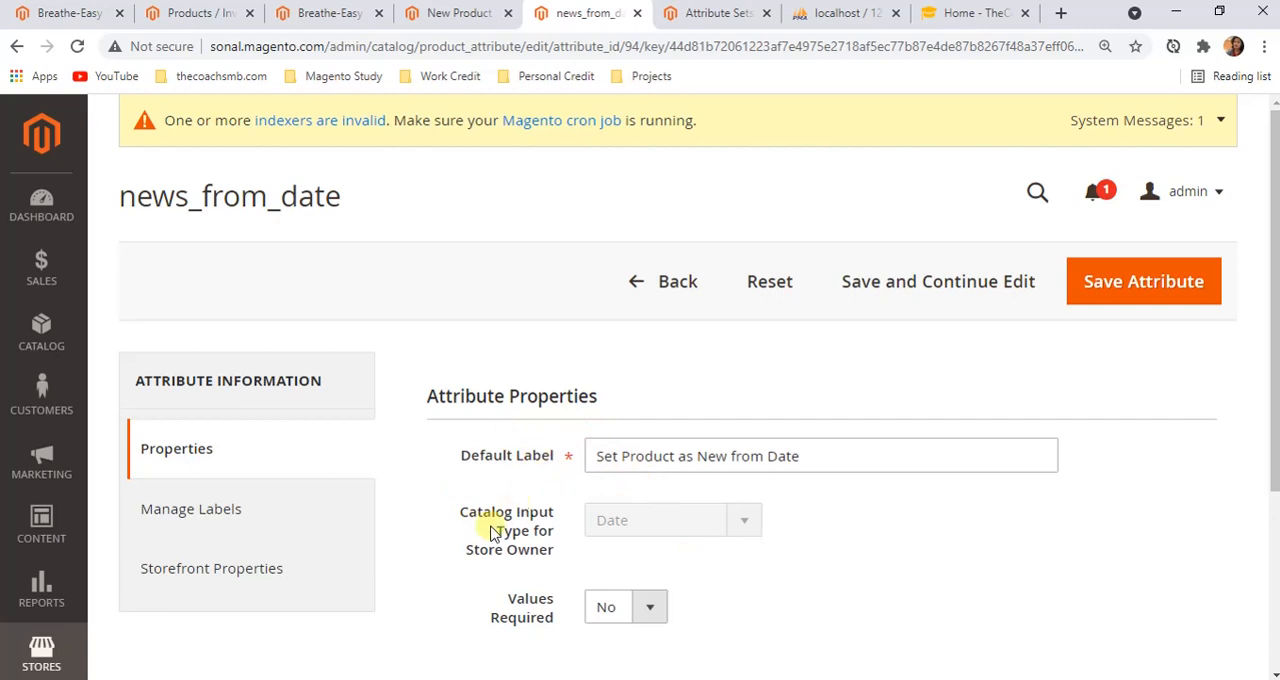
pyautogui.click(330, 13)
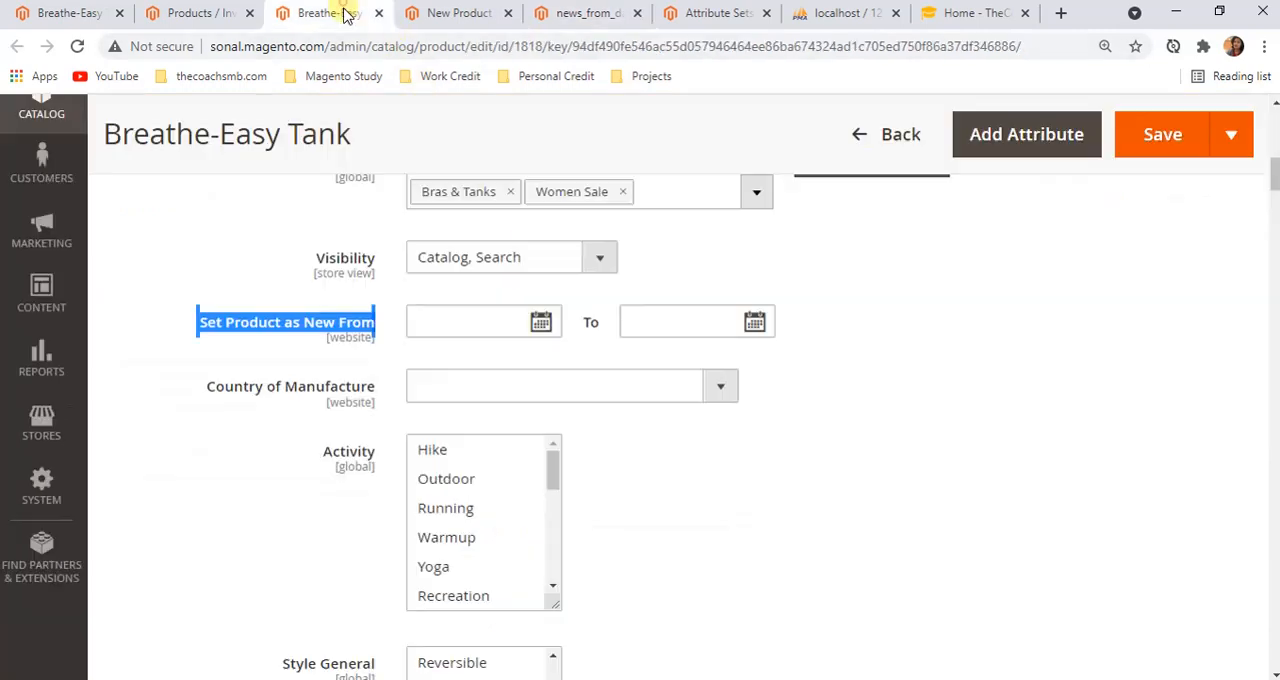
# Examine the Set Product as New From date fields, the Country of Manufacture list and the Activity options on the Breathe-Easy Tank page
pyautogui.click(476, 325)
pyautogui.click(643, 321)
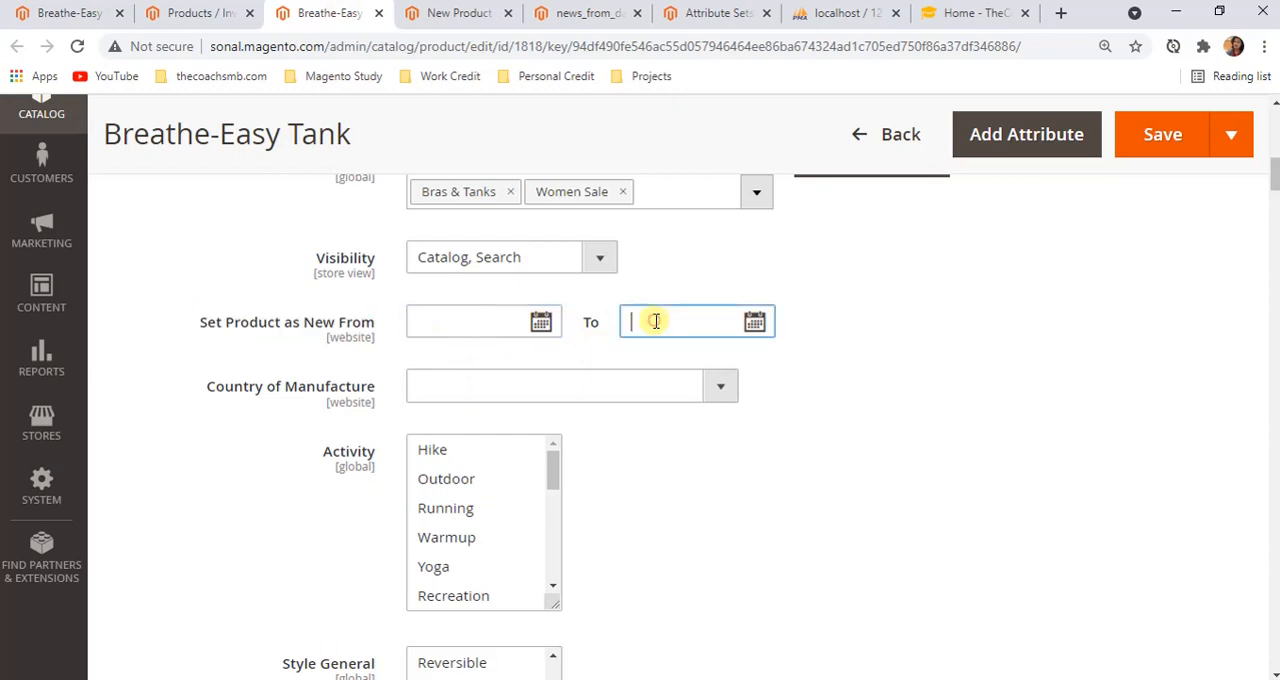
pyautogui.click(914, 344)
pyautogui.scroll(-1, 917, 350)
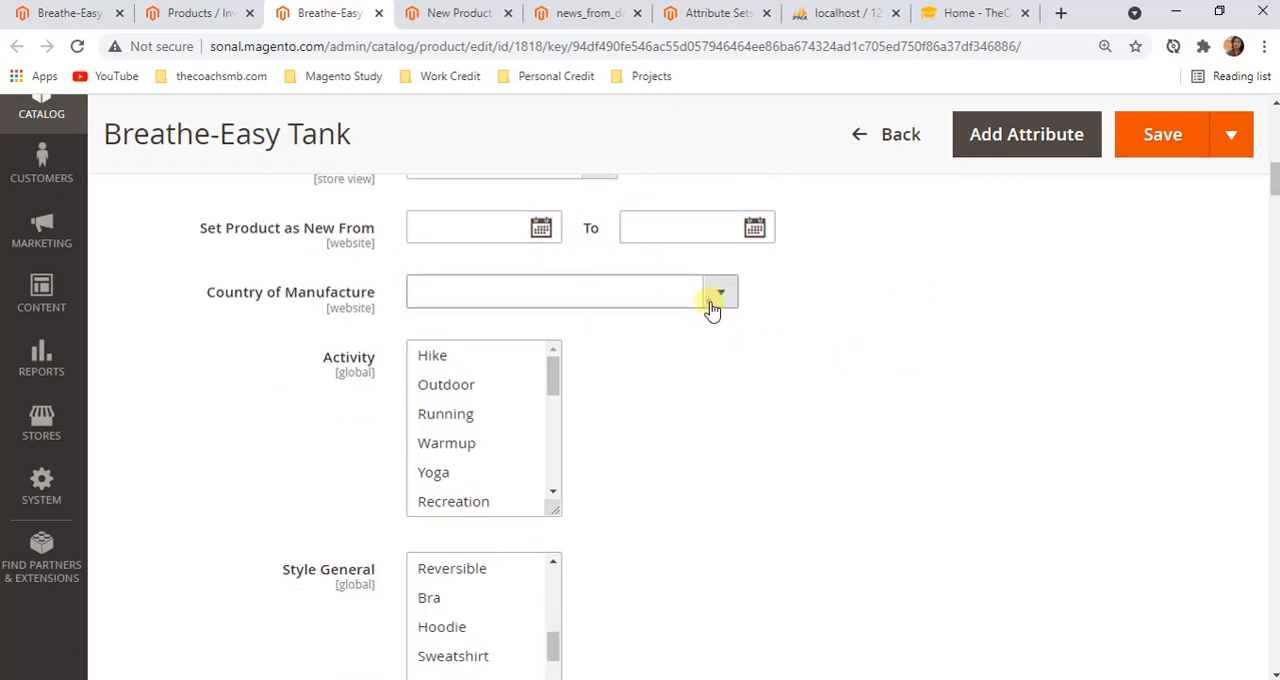
pyautogui.click(712, 298)
pyautogui.click(1008, 408)
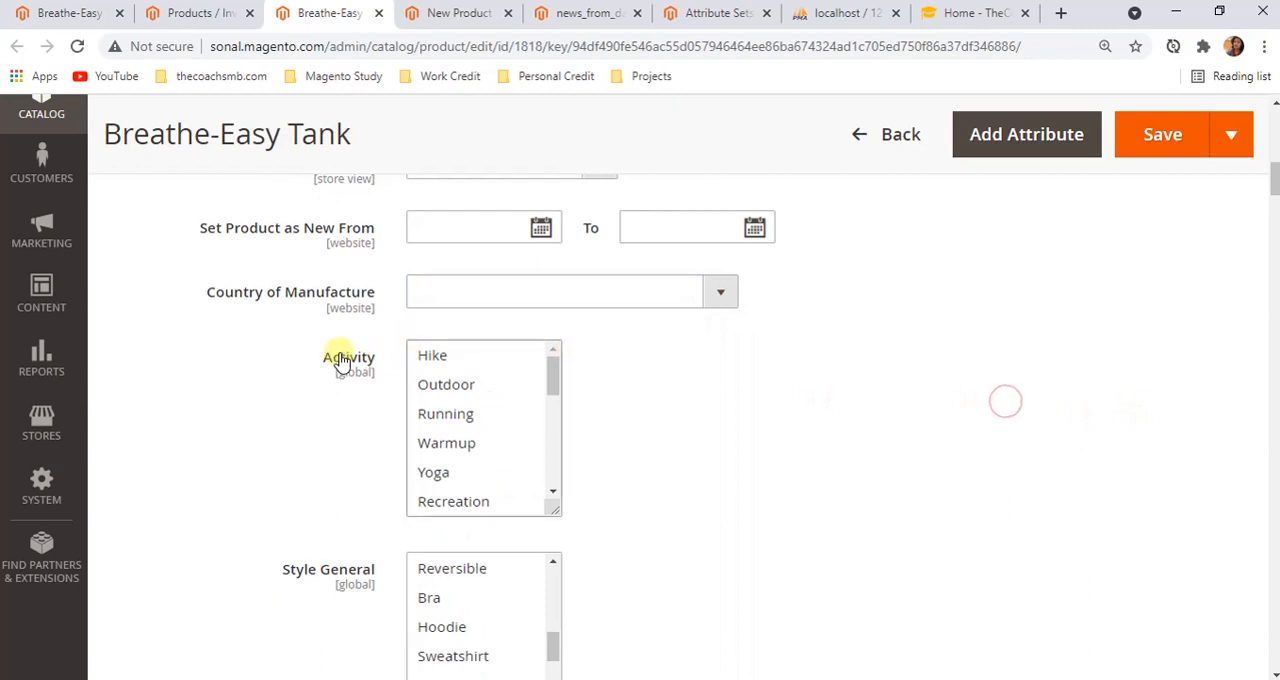
pyautogui.scroll(-5, 525, 450)
pyautogui.scroll(5, 523, 468)
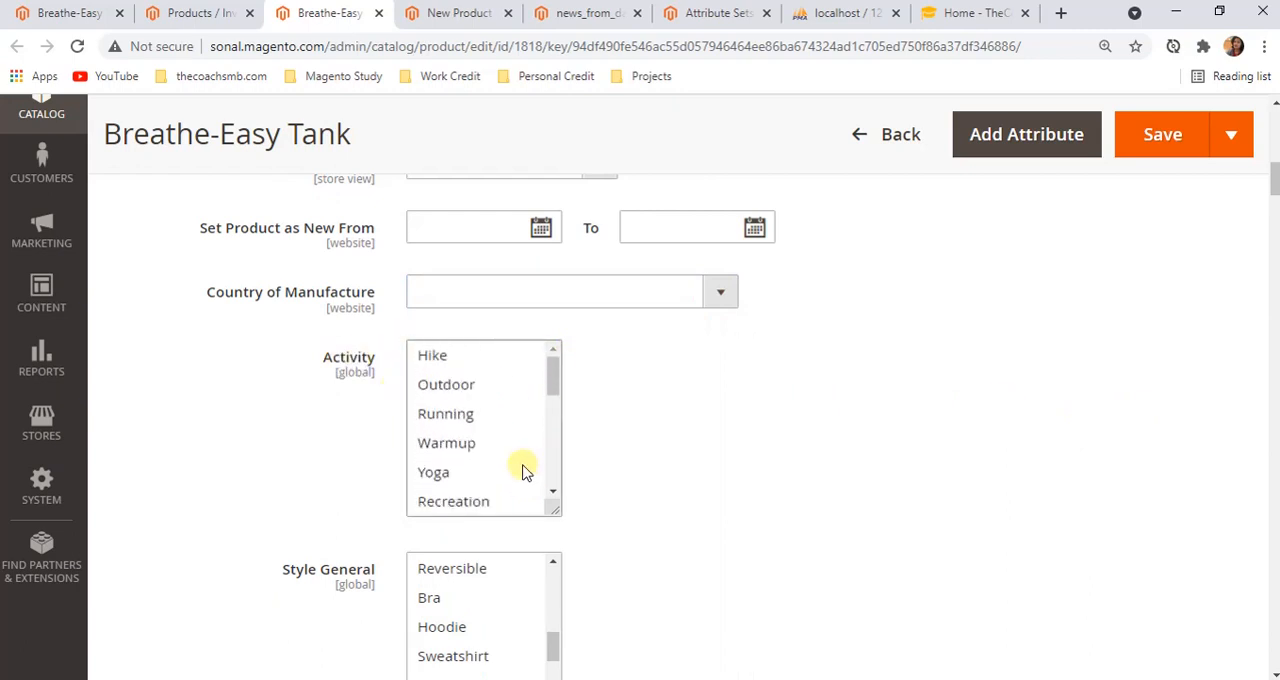
pyautogui.scroll(-3, 757, 457)
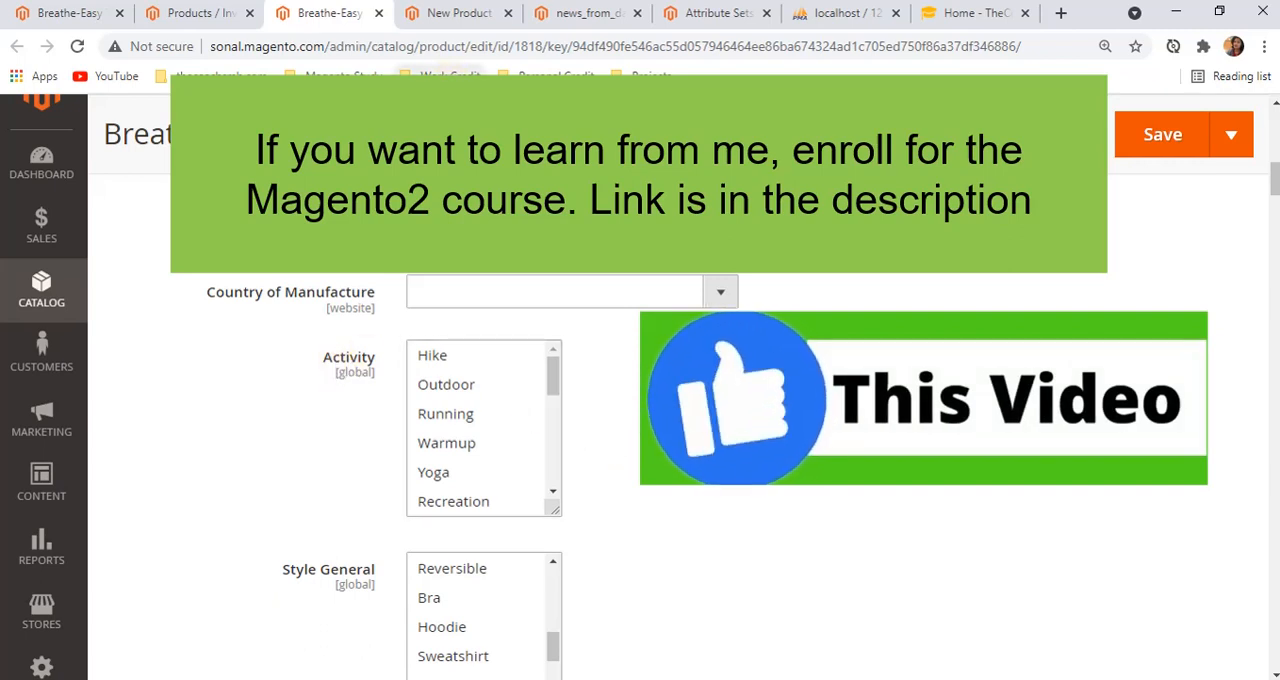
# Copy the field label "Activity" from the Breathe-Easy Tank edit page
pyautogui.doubleClick(336, 358)
pyautogui.rightClick(333, 360)
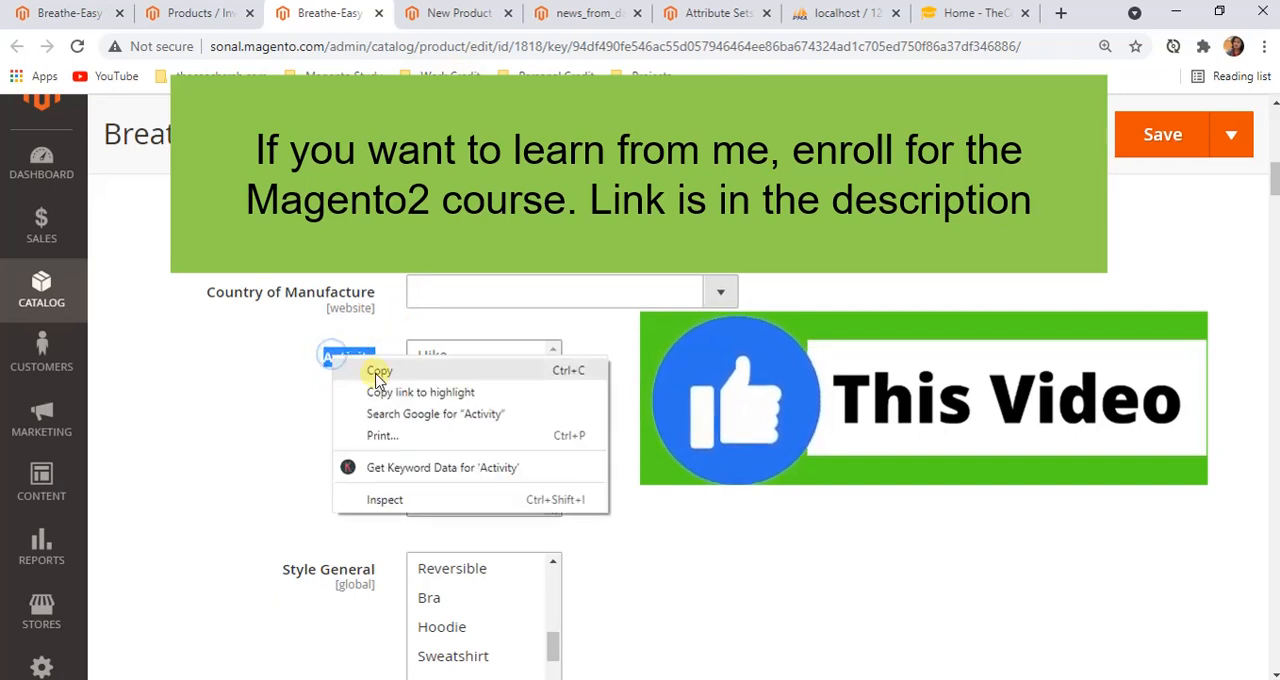
pyautogui.click(374, 366)
pyautogui.scroll(2, 437, 300)
# Return to the Product Attributes grid and filter it by the Default Label "Activity"
pyautogui.click(460, 10)
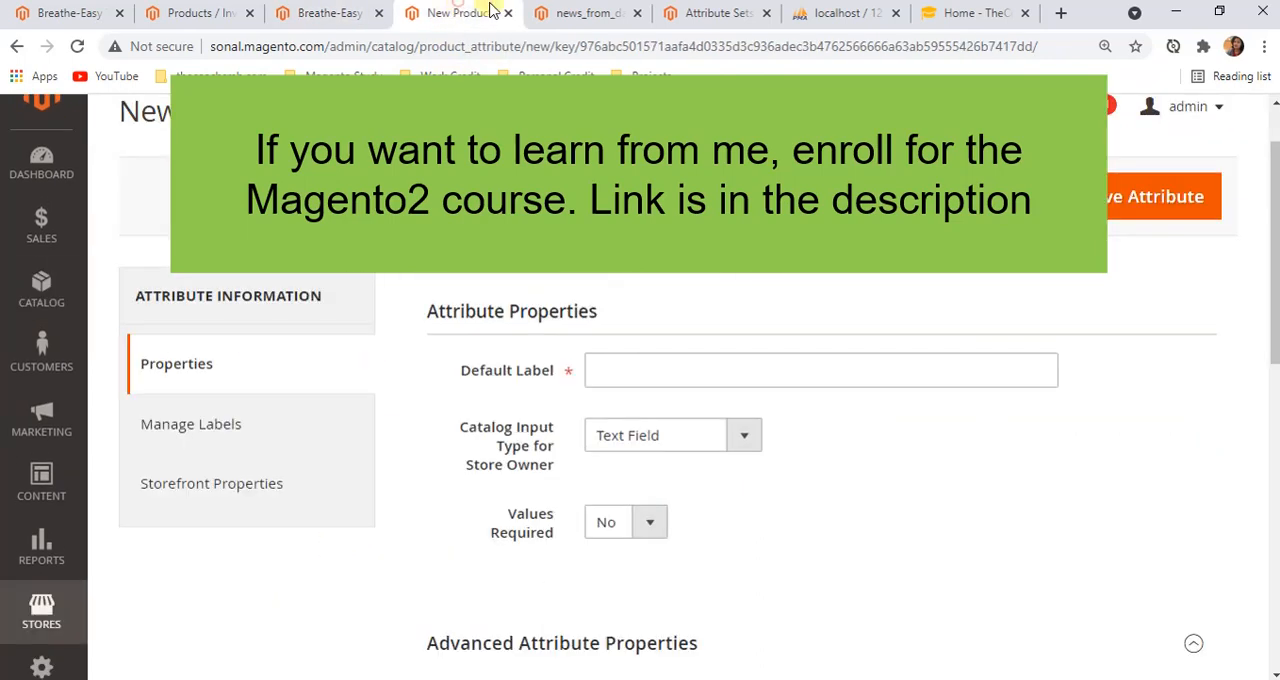
pyautogui.click(642, 199)
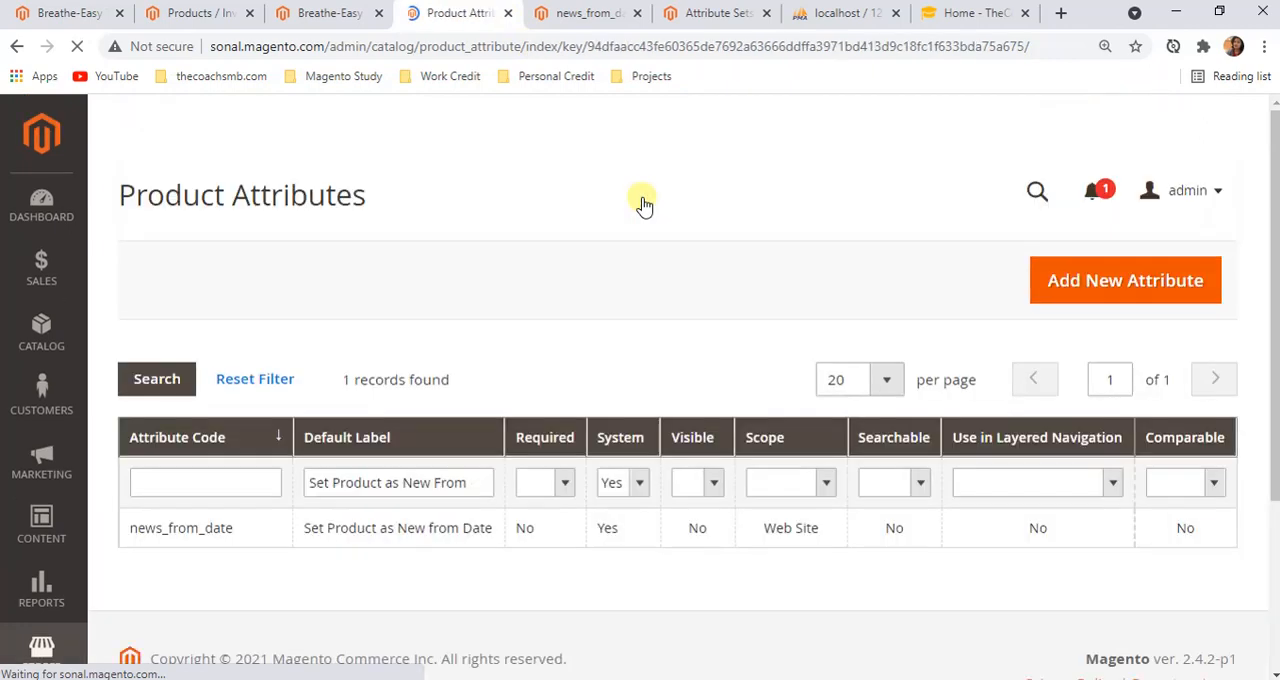
pyautogui.scroll(-1, 630, 300)
pyautogui.moveTo(464, 388); pyautogui.dragTo(293, 391)
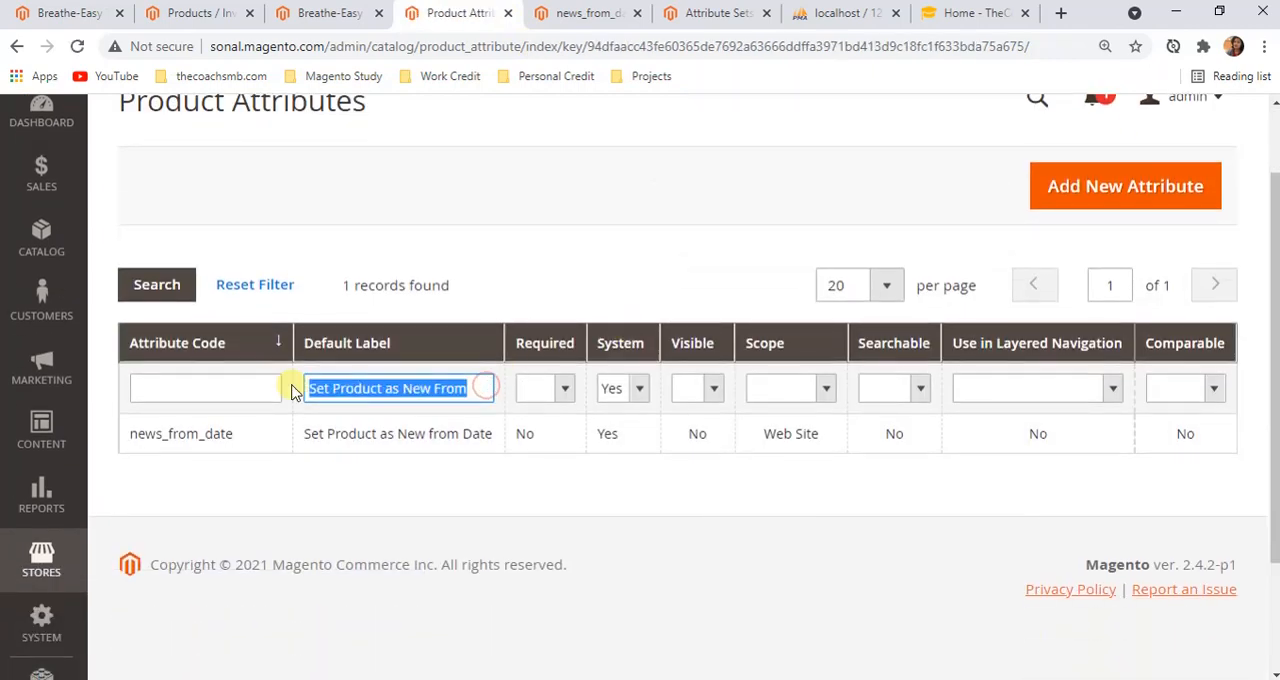
pyautogui.write('Activity')
pyautogui.press('Return')
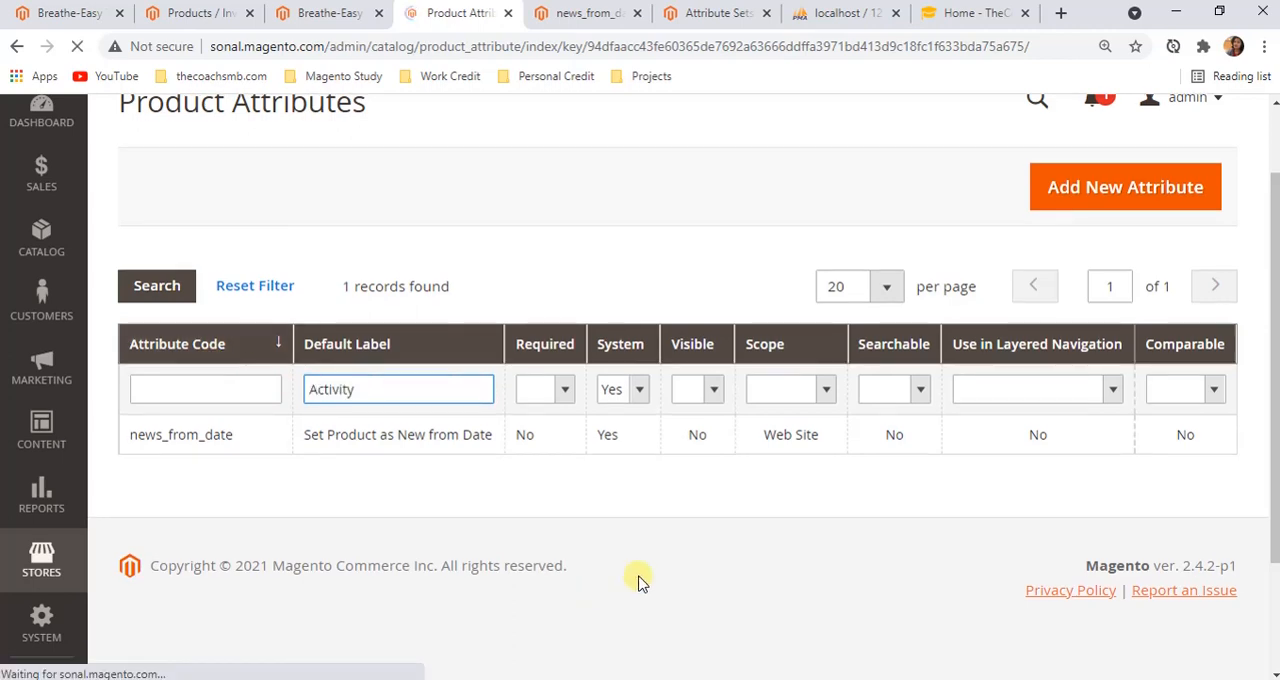
pyautogui.scroll(-2, 640, 582)
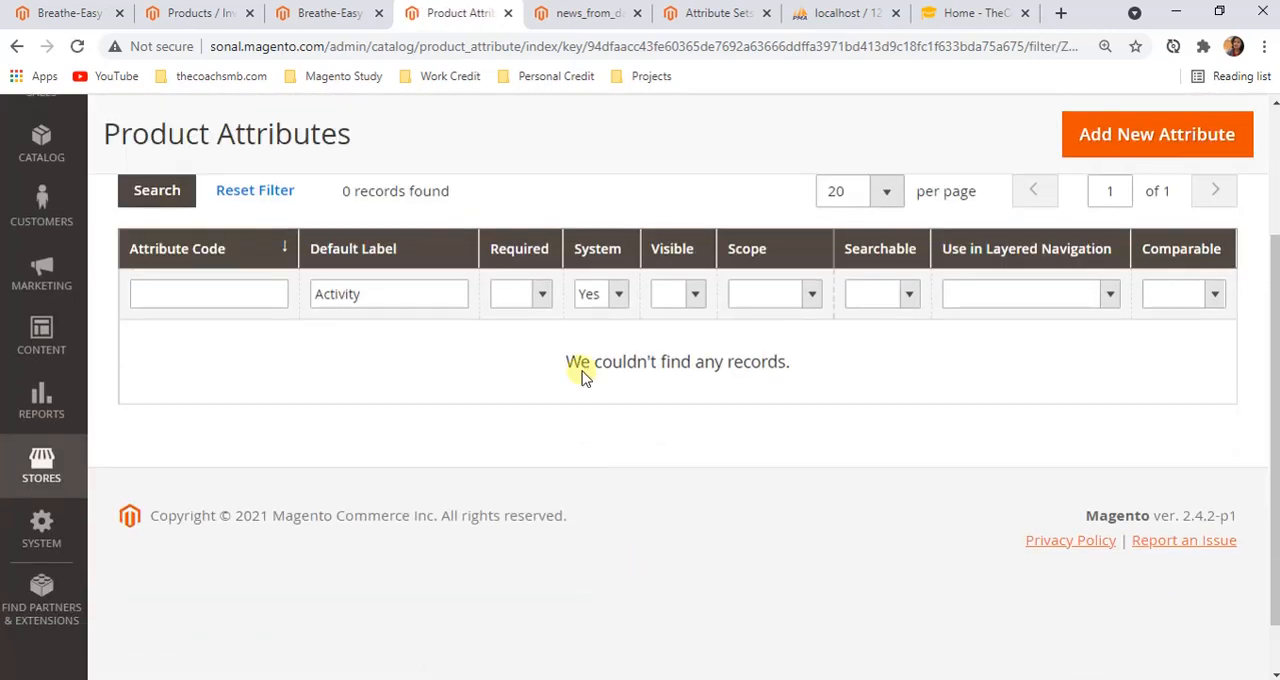
# Reset the Product Attributes grid filters and open the activity attribute
pyautogui.click(602, 296)
pyautogui.click(258, 193)
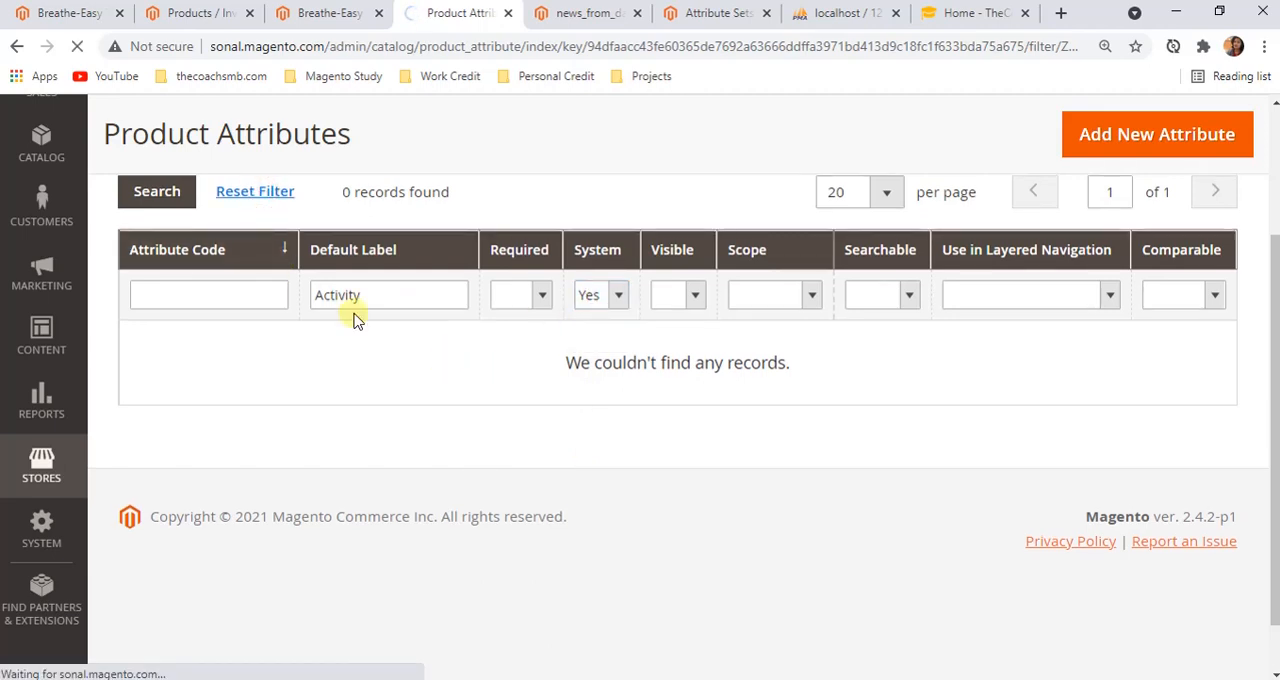
pyautogui.scroll(-1, 571, 449)
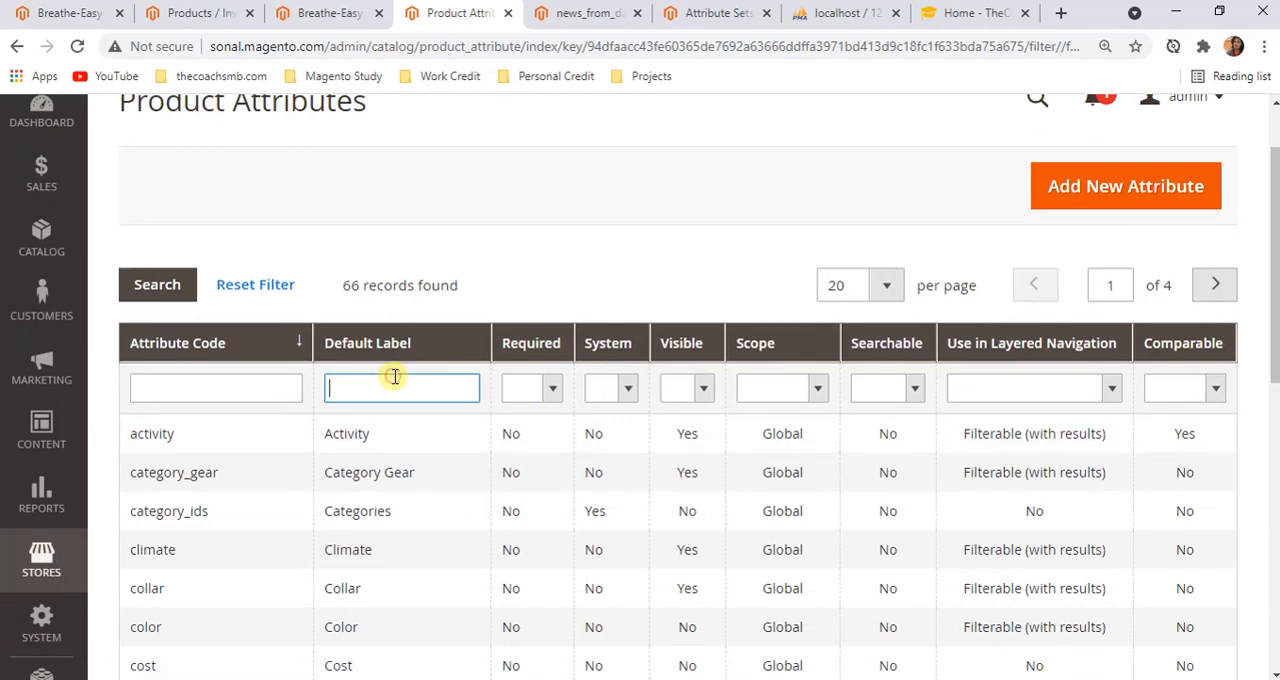
pyautogui.click(375, 441)
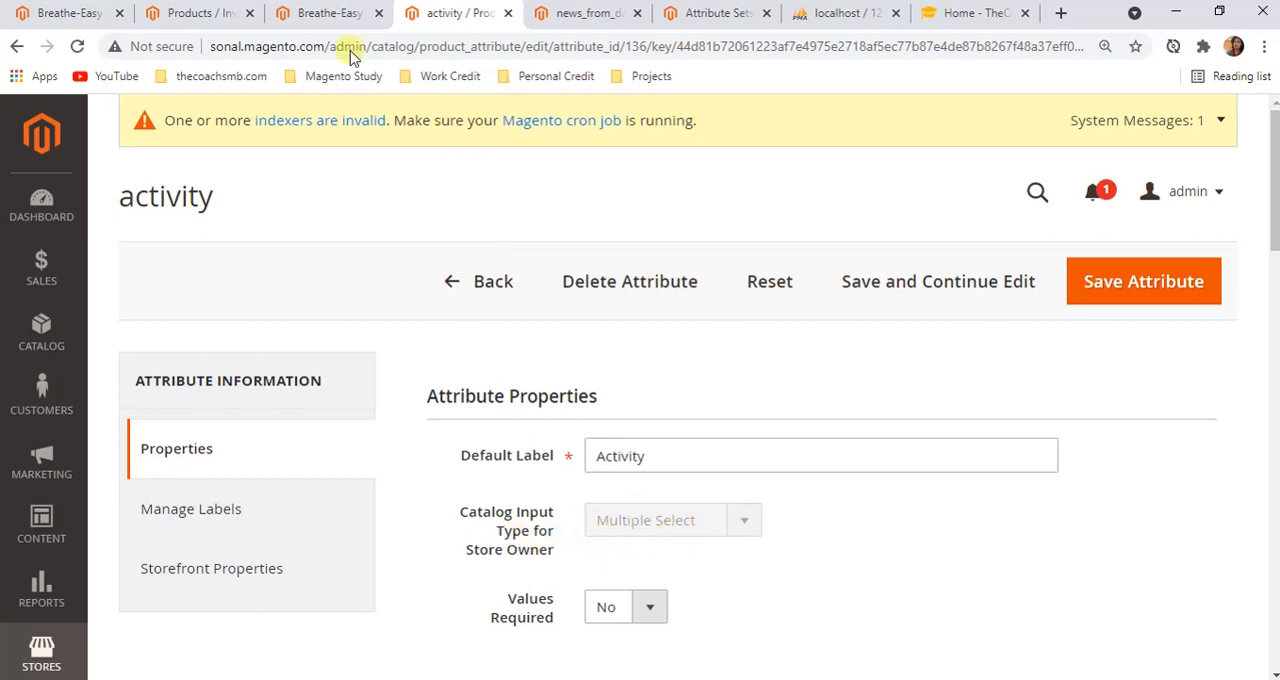
# Look through the Activity field's options on the Breathe-Easy Tank edit page
pyautogui.click(335, 13)
pyautogui.scroll(-1, 500, 450)
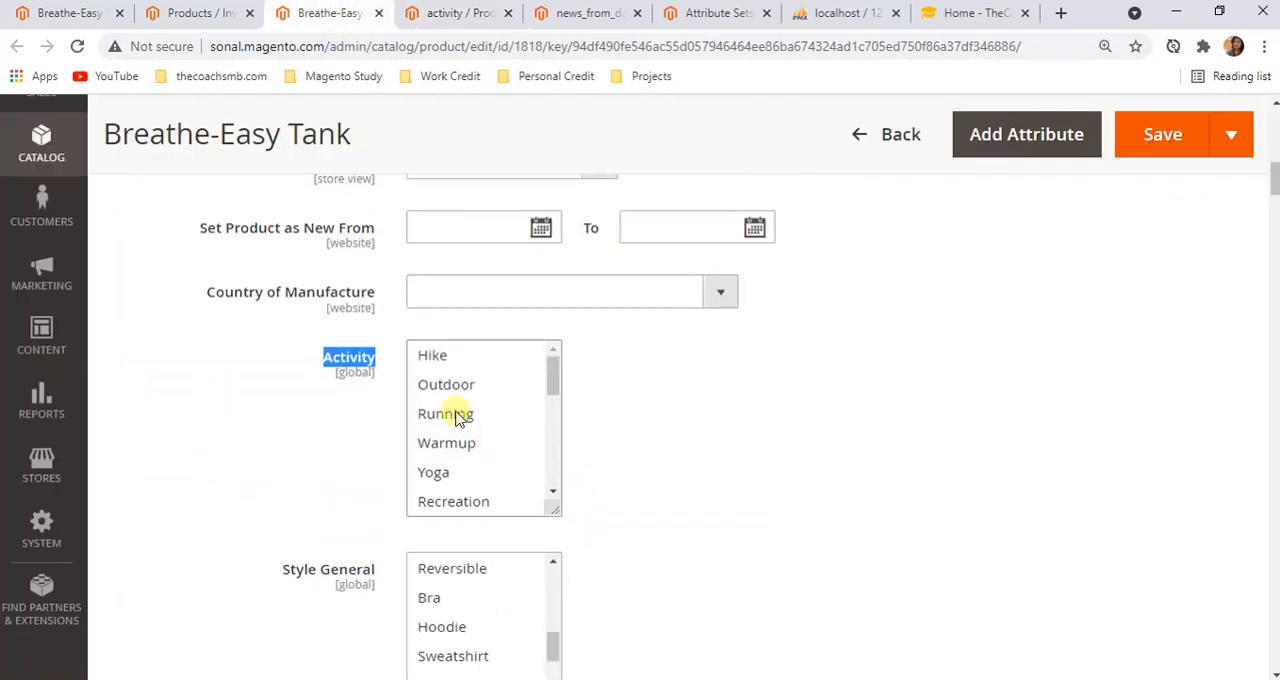
pyautogui.scroll(-2, 458, 425)
pyautogui.scroll(-3, 466, 485)
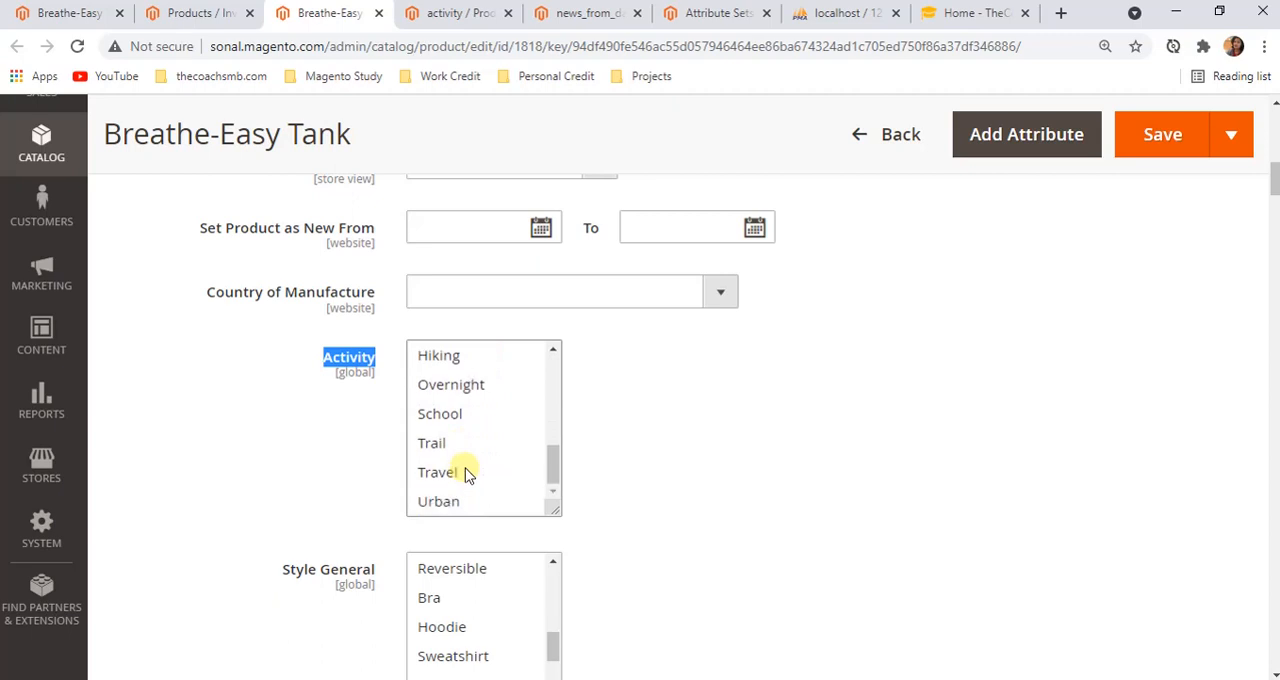
pyautogui.scroll(4, 466, 470)
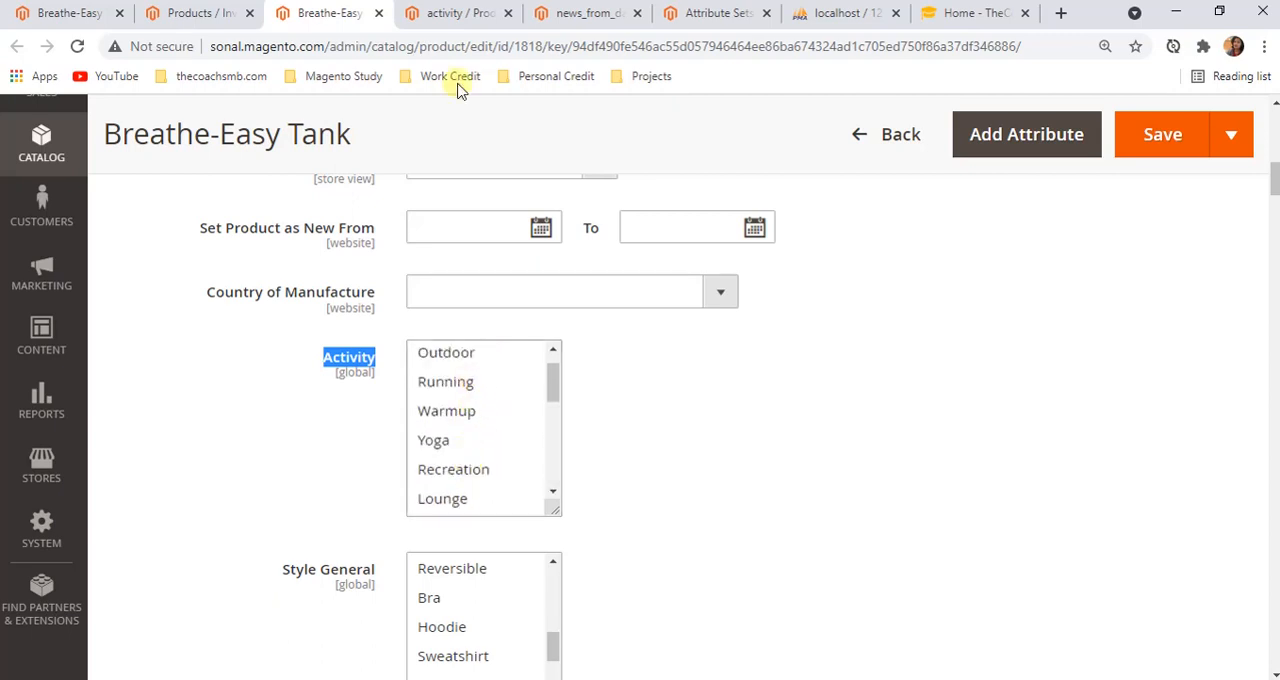
# Examine the Manage Options values of the activity attribute against the product's Activity list
pyautogui.click(455, 13)
pyautogui.scroll(-1, 615, 538)
pyautogui.scroll(-2, 615, 538)
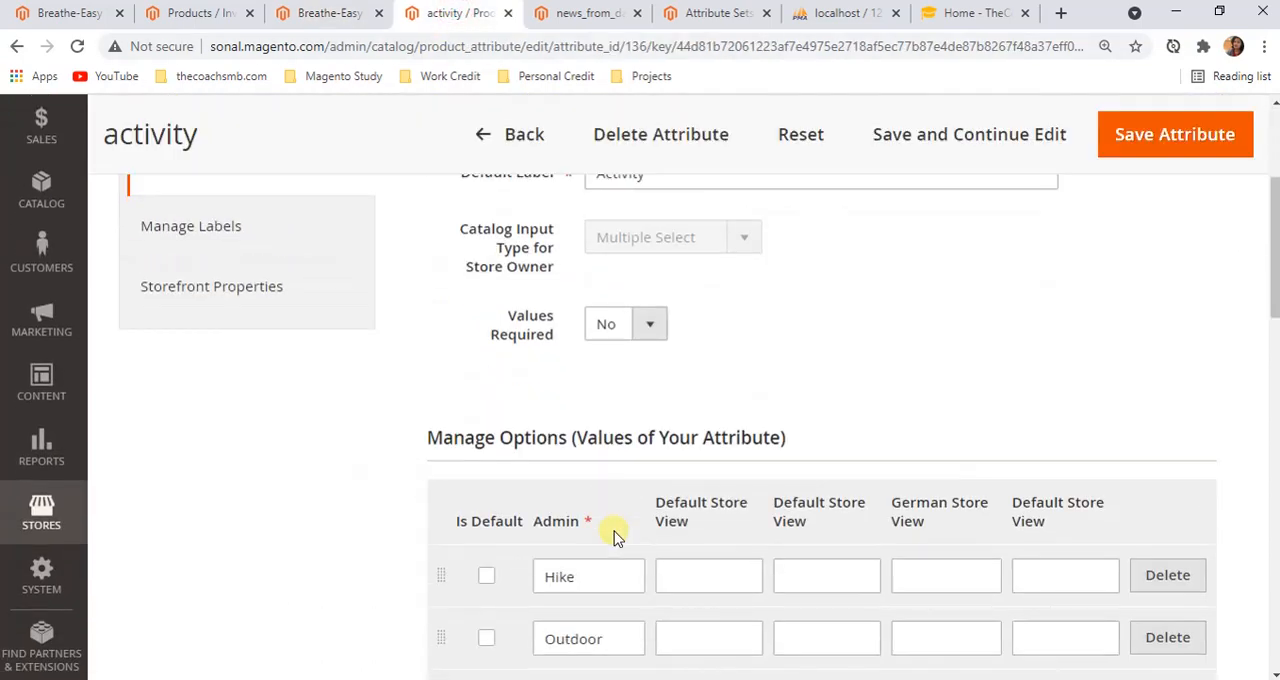
pyautogui.scroll(-2, 657, 534)
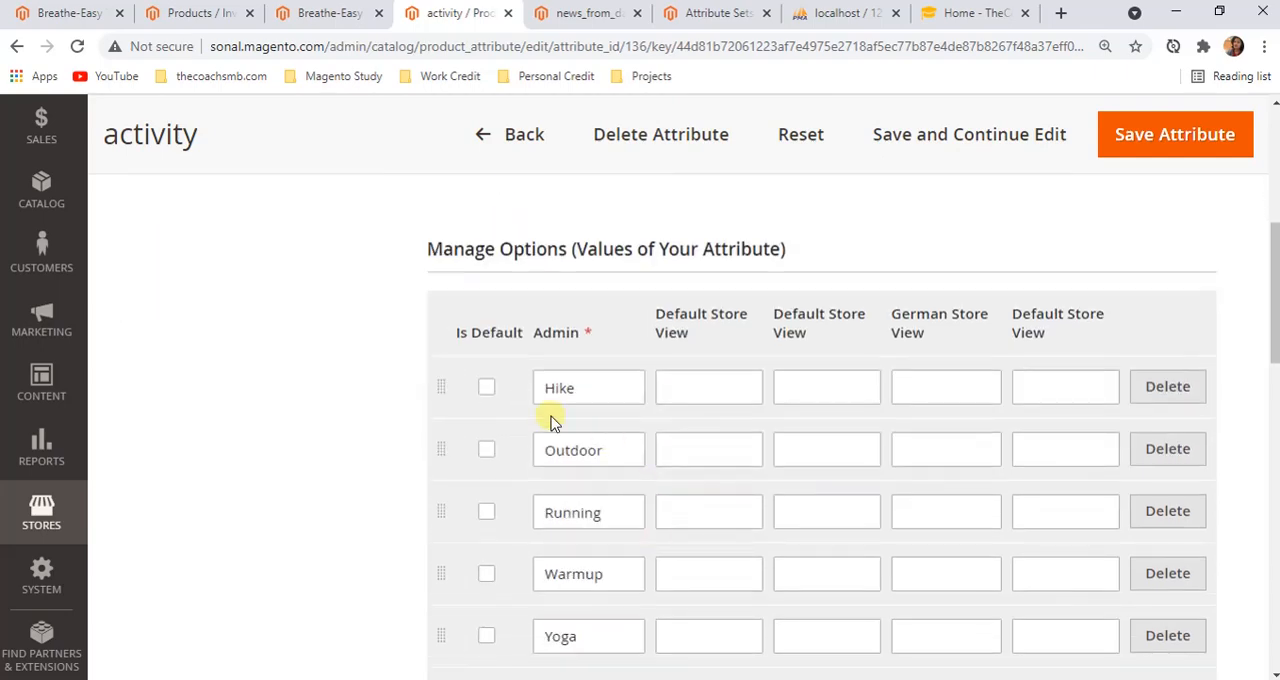
pyautogui.scroll(-3, 546, 426)
pyautogui.scroll(-8, 550, 455)
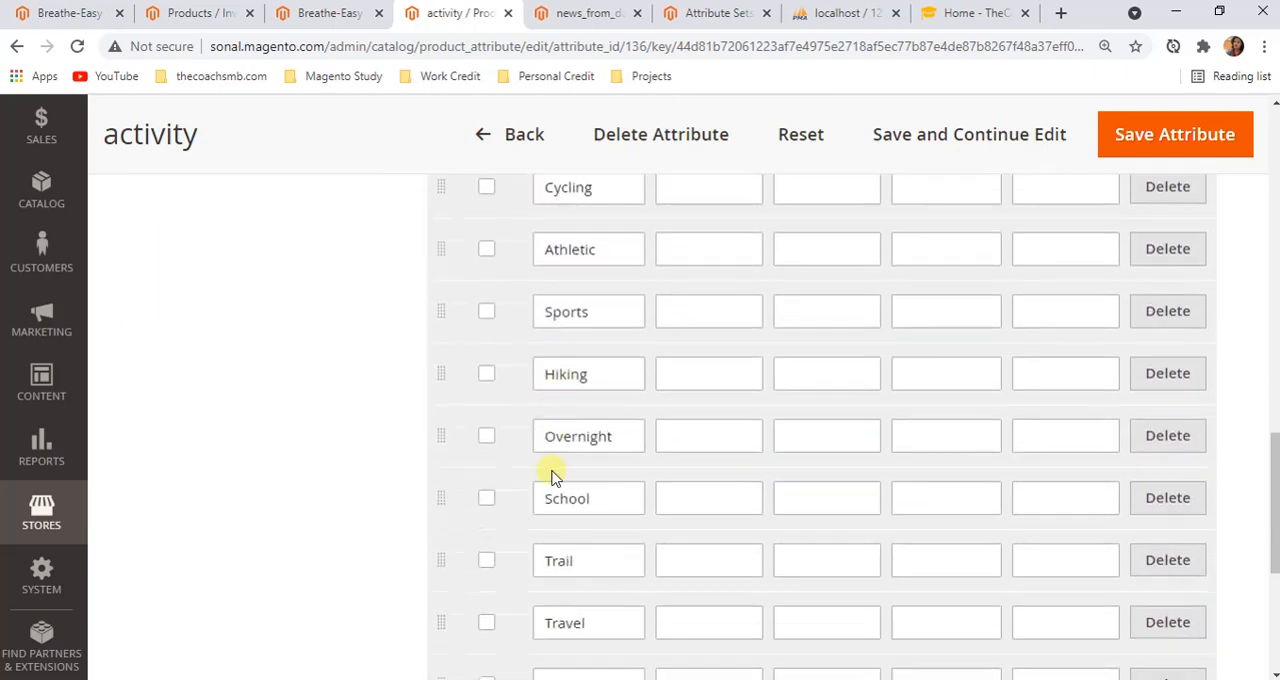
pyautogui.scroll(3, 563, 494)
pyautogui.scroll(10, 588, 505)
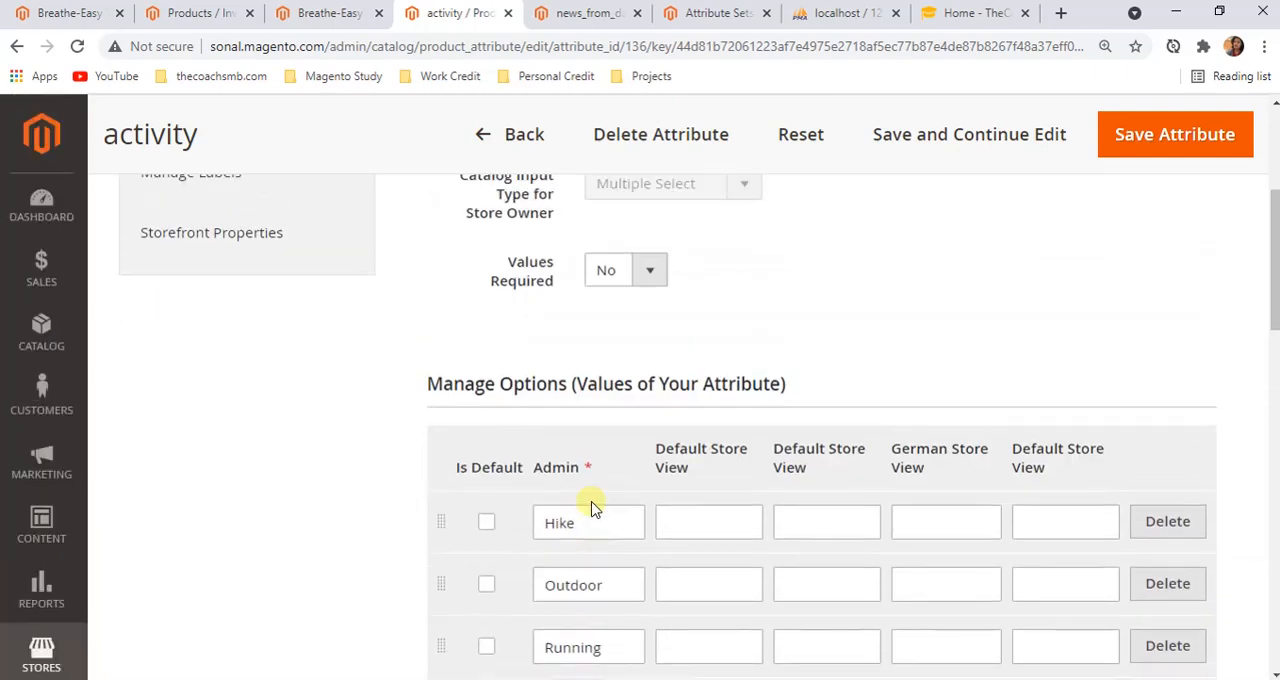
# Add an empty option row at the end of the activity attribute's values and look back over the list
pyautogui.scroll(-10, 592, 500)
pyautogui.scroll(-4, 592, 502)
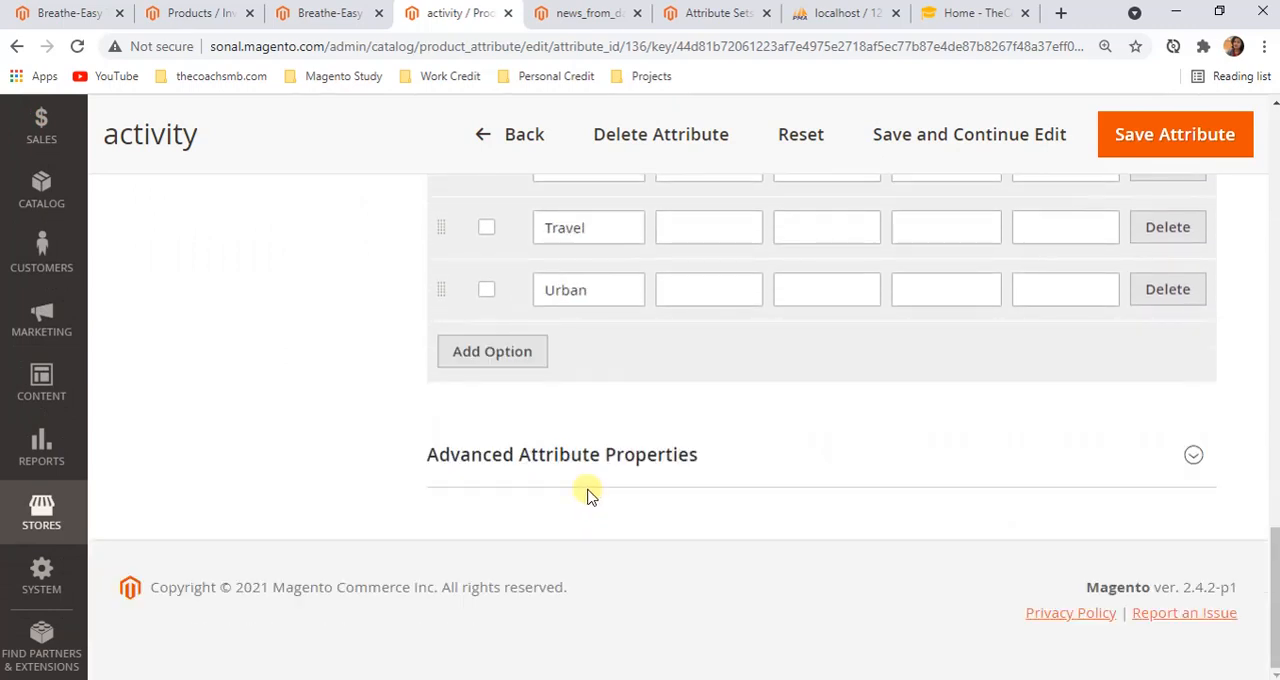
pyautogui.click(519, 351)
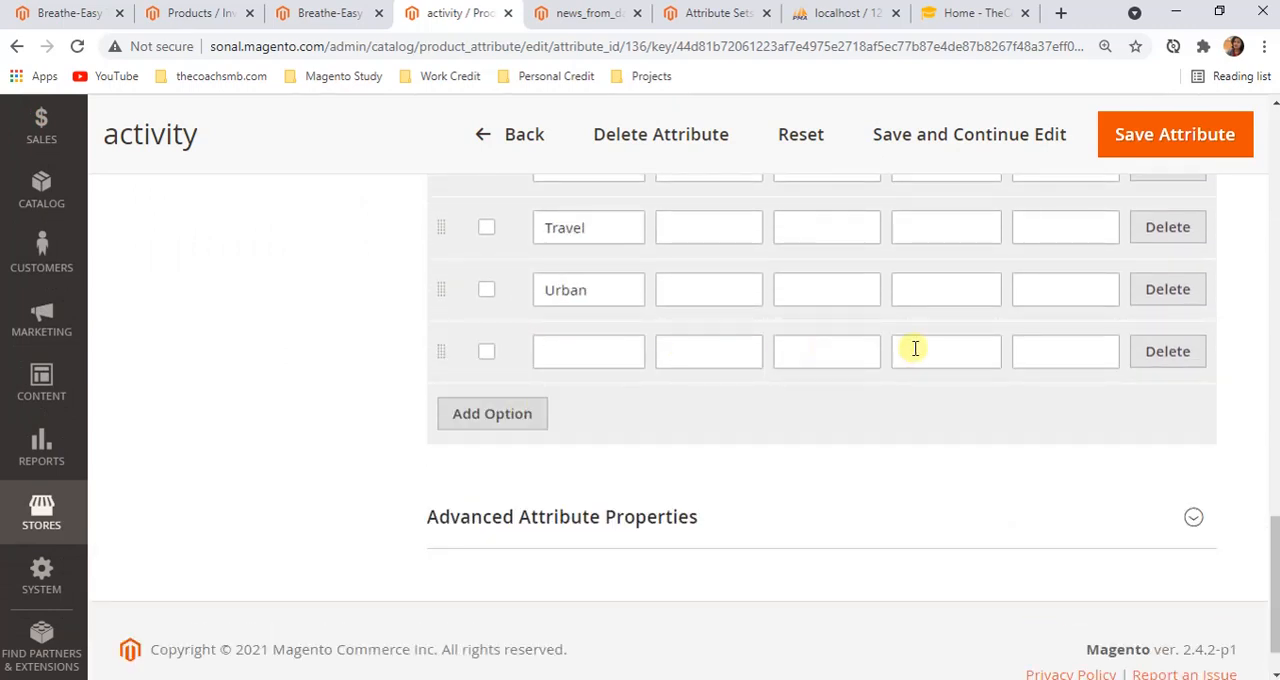
pyautogui.scroll(2, 578, 540)
pyautogui.scroll(3, 1206, 297)
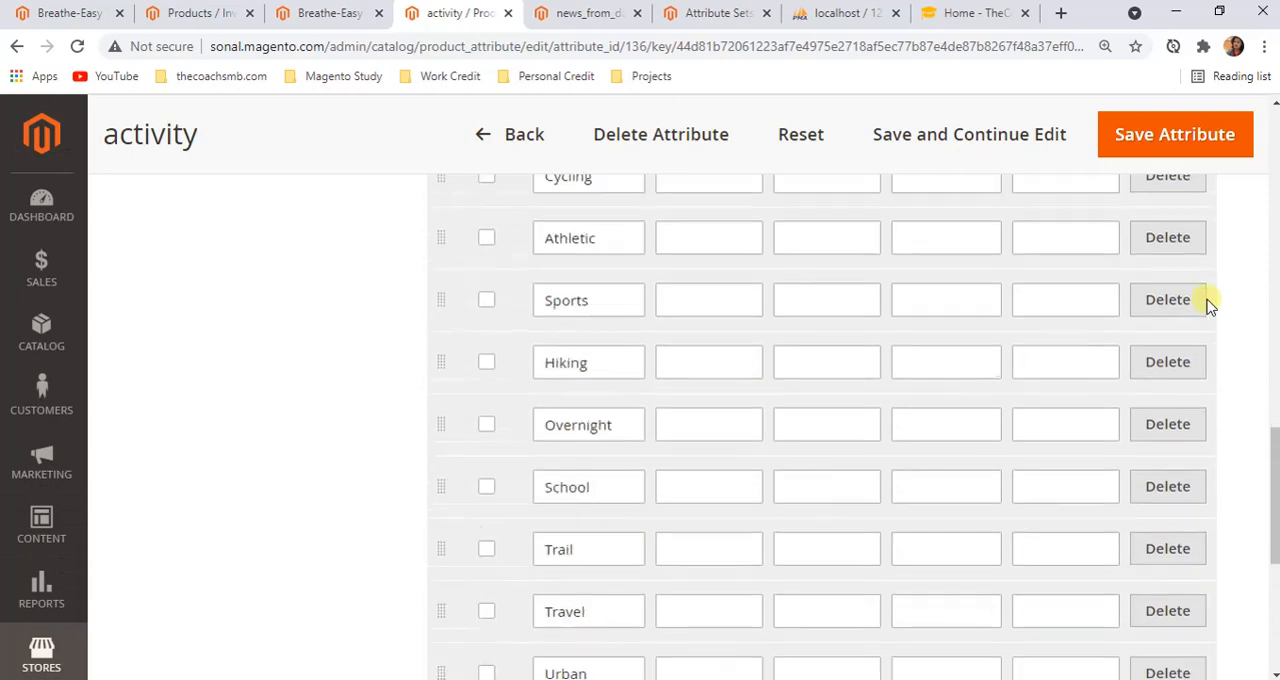
pyautogui.scroll(-4, 580, 394)
pyautogui.scroll(15, 645, 490)
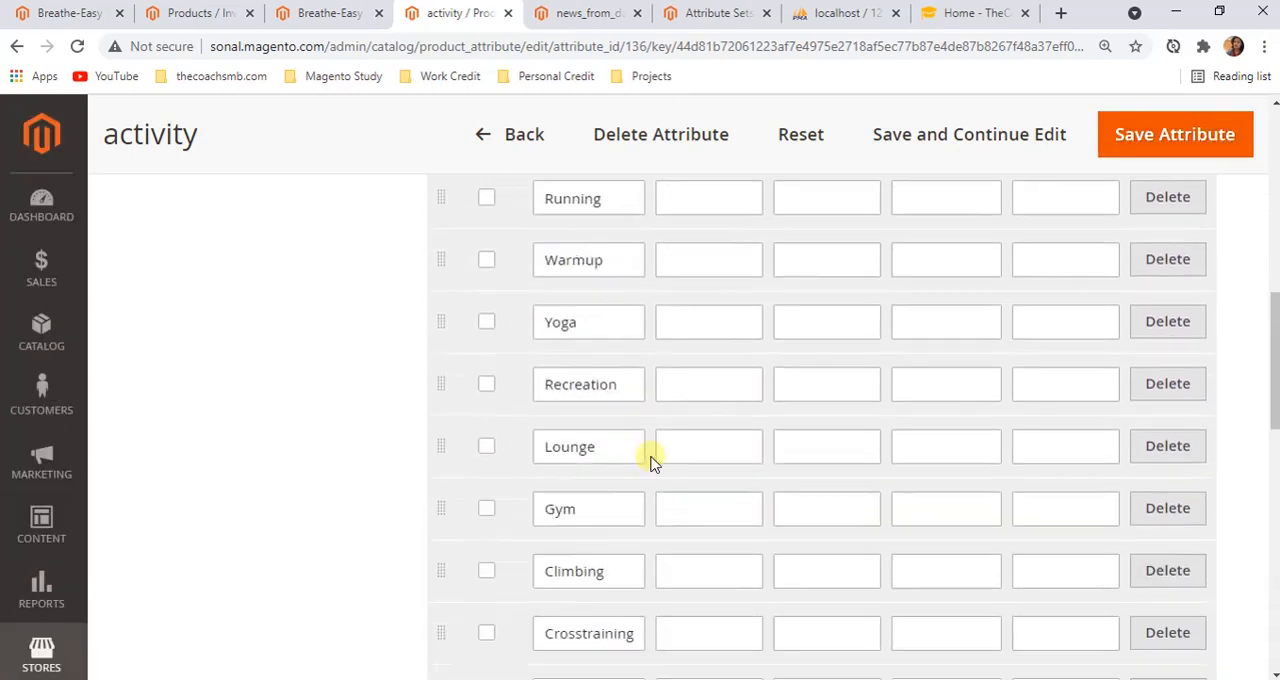
# Examine the Breathe-Easy Tank's remaining attribute fields, from Activity and Style General through Material and Climate to the Yes/No switches
pyautogui.click(349, 18)
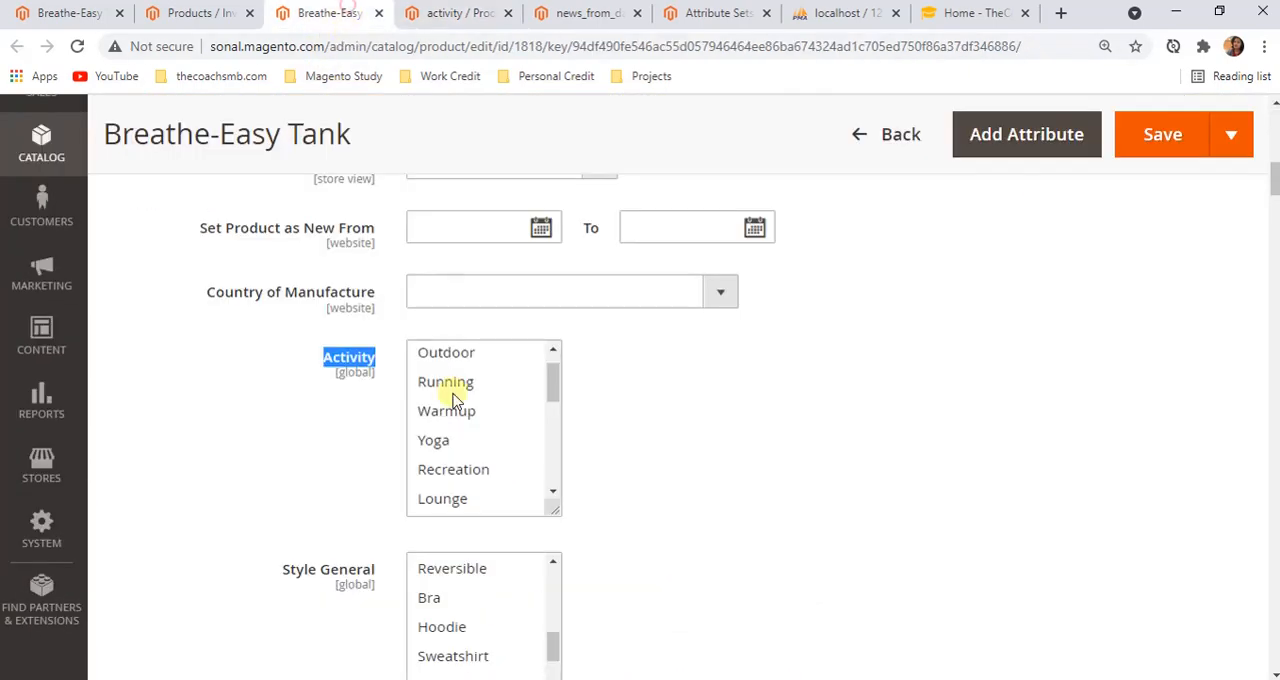
pyautogui.scroll(-10, 491, 600)
pyautogui.scroll(-4, 708, 543)
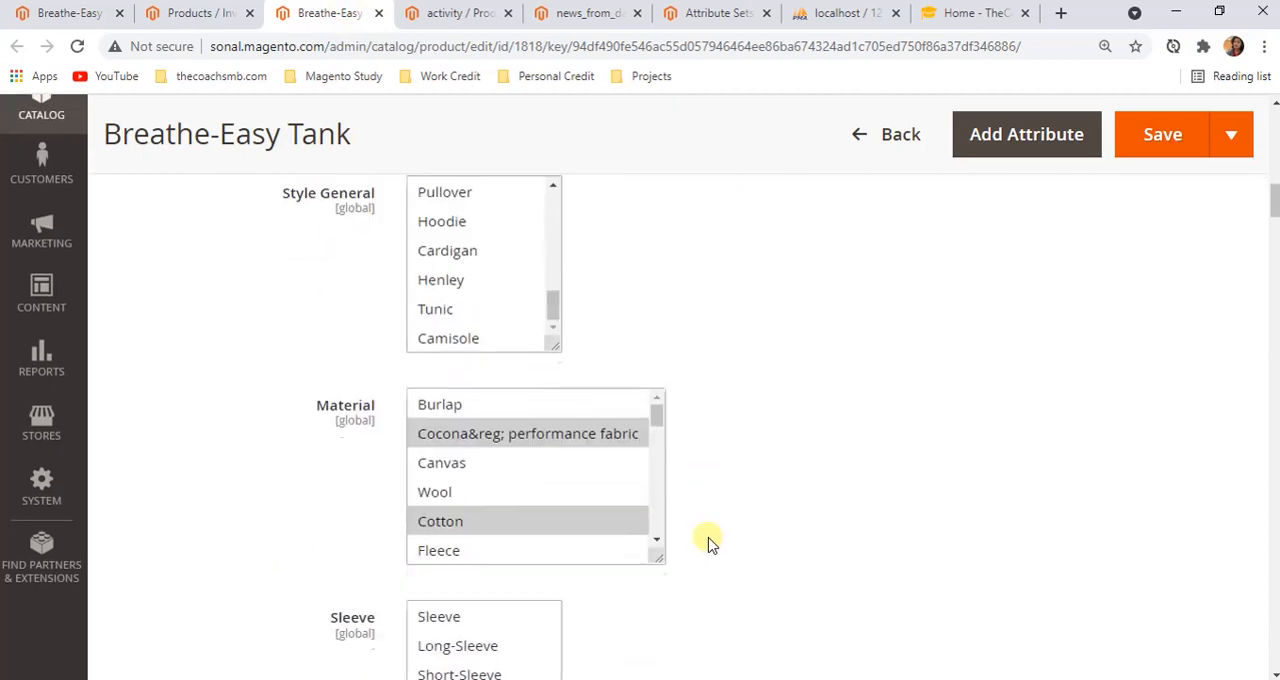
pyautogui.scroll(-6, 708, 543)
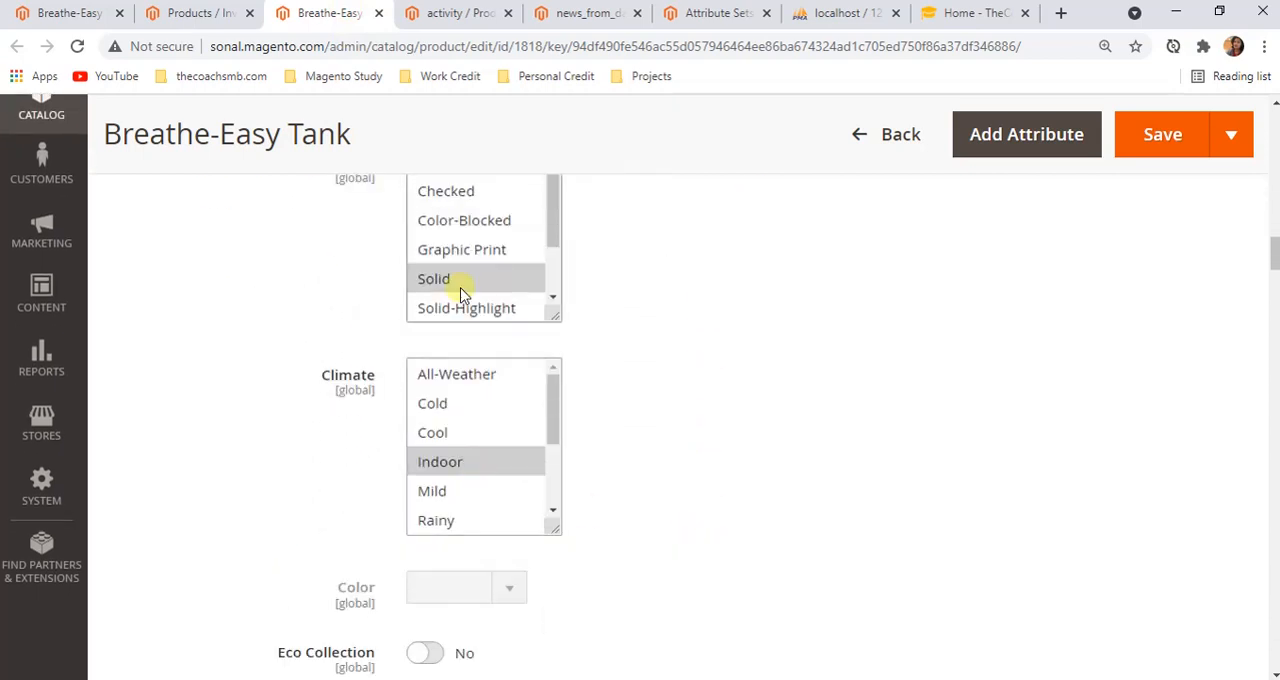
pyautogui.scroll(-3, 480, 366)
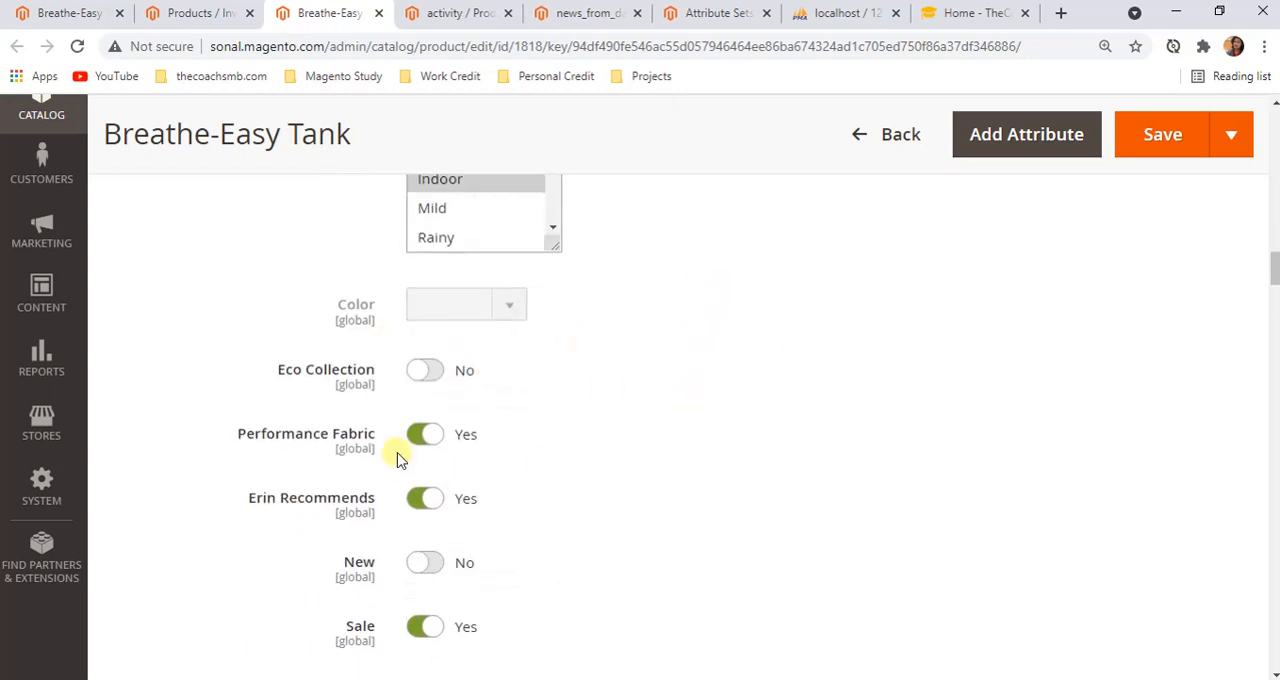
pyautogui.scroll(-2, 598, 460)
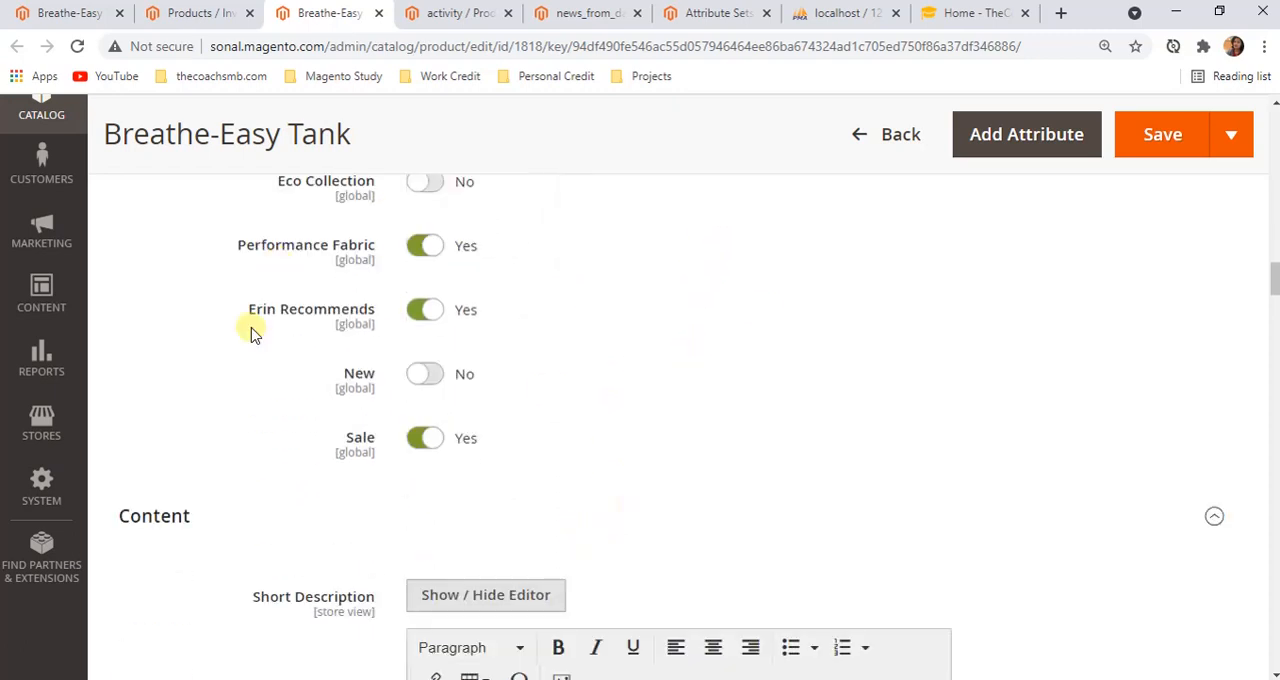
# Copy the field label "Eco Collection" from the Breathe-Easy Tank edit page
pyautogui.scroll(1, 360, 337)
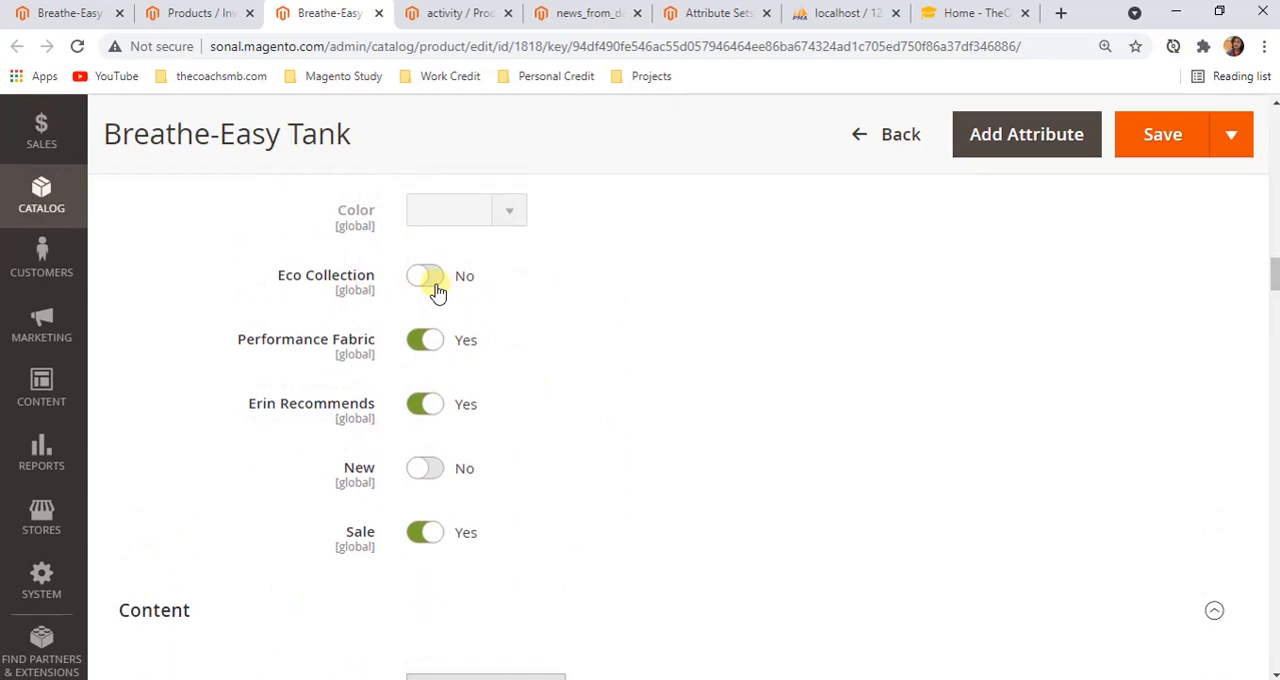
pyautogui.moveTo(375, 278); pyautogui.dragTo(287, 283)
pyautogui.rightClick(287, 283)
pyautogui.click(330, 296)
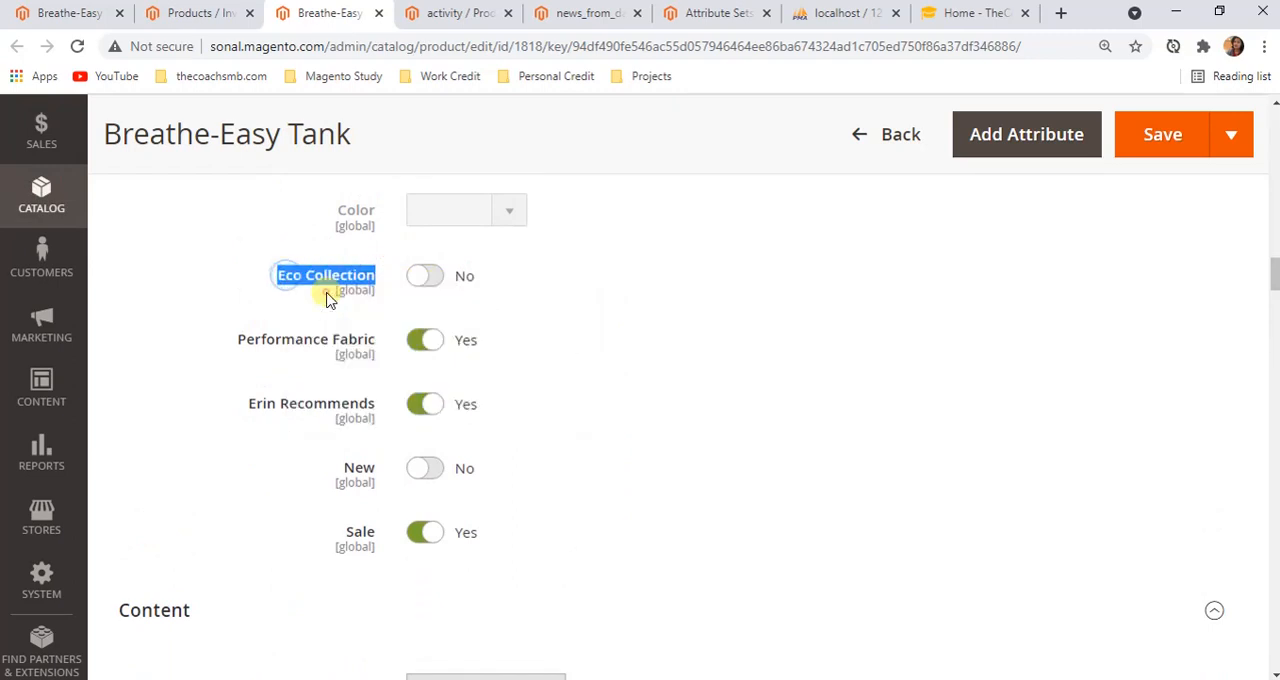
# Filter the product attributes by the default label "Eco Collection" and open the matching attribute
pyautogui.click(459, 12)
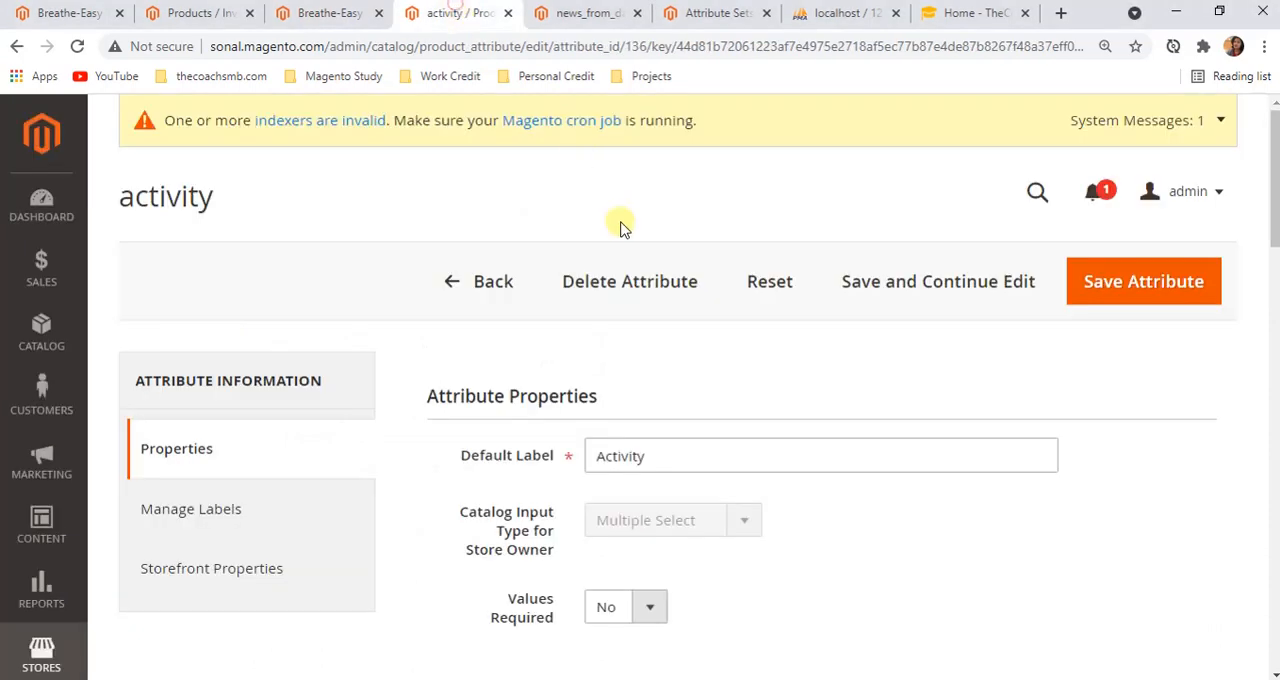
pyautogui.click(480, 287)
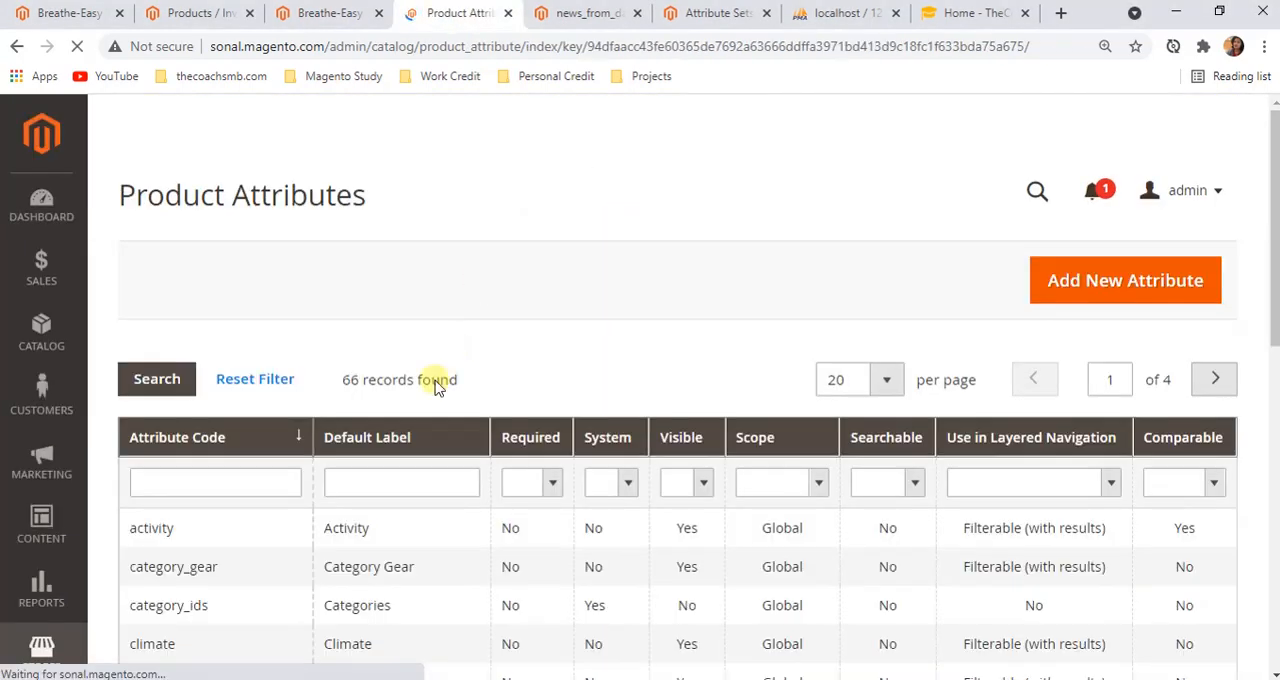
pyautogui.click(364, 472)
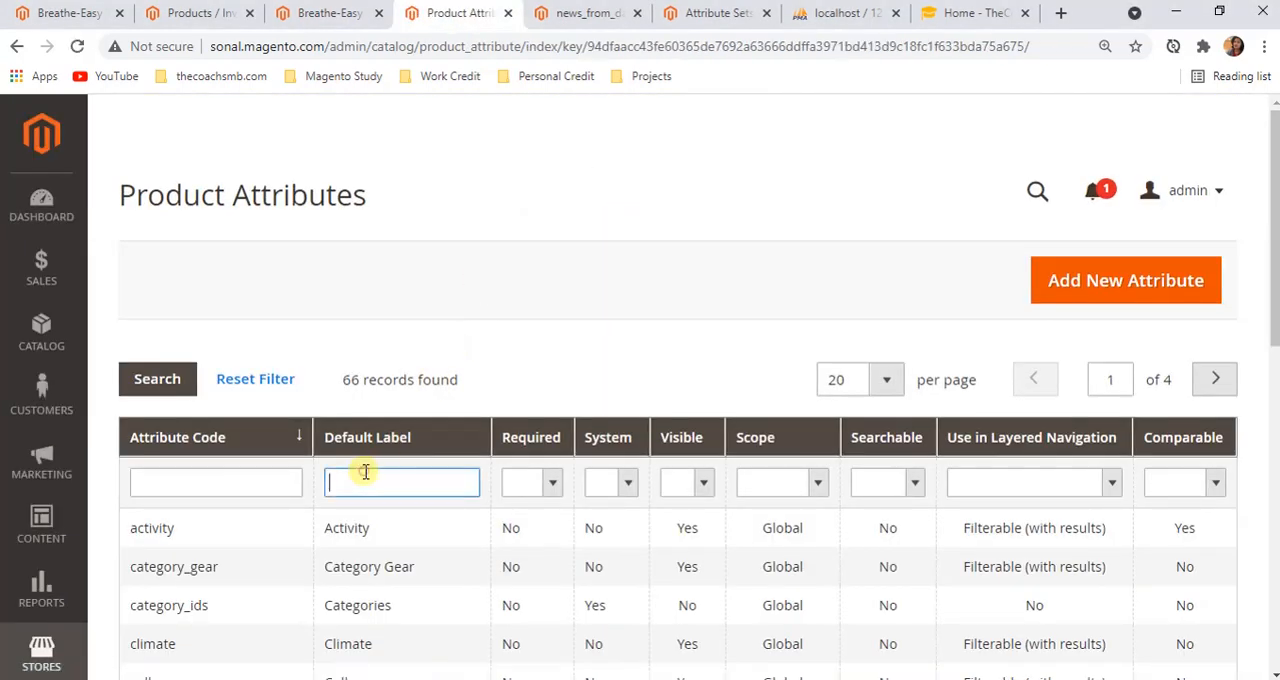
pyautogui.rightClick(365, 472)
pyautogui.click(424, 320)
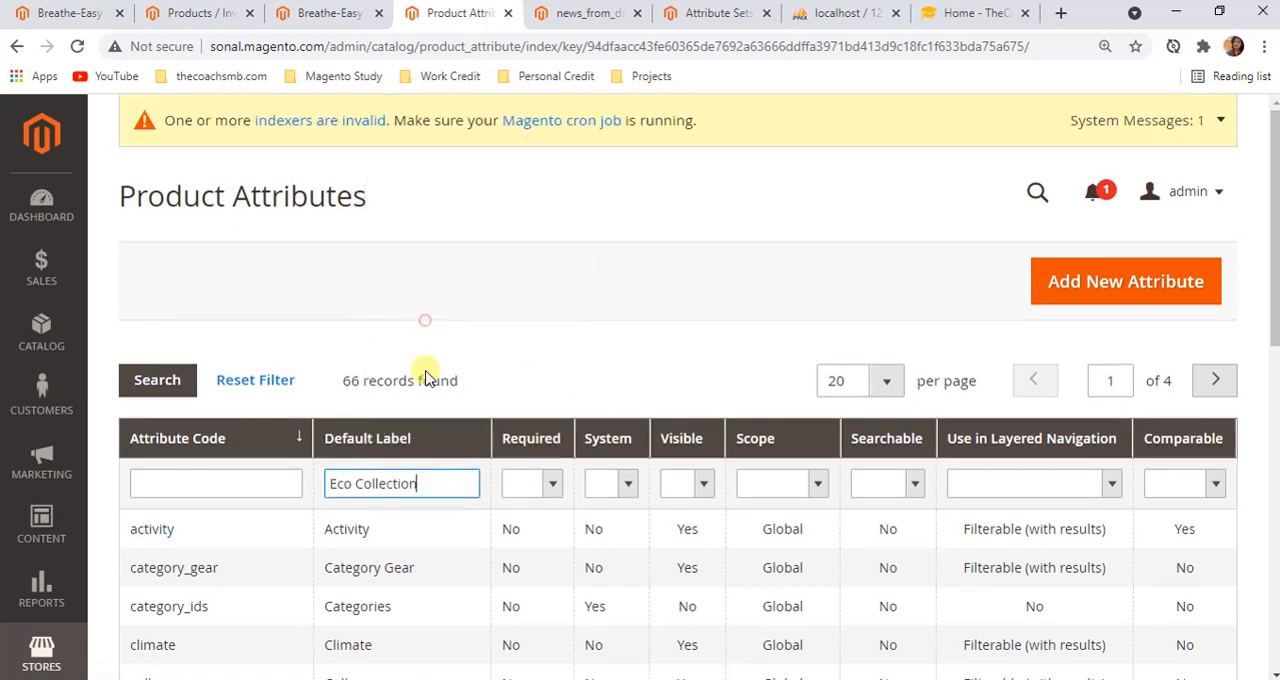
pyautogui.click(168, 386)
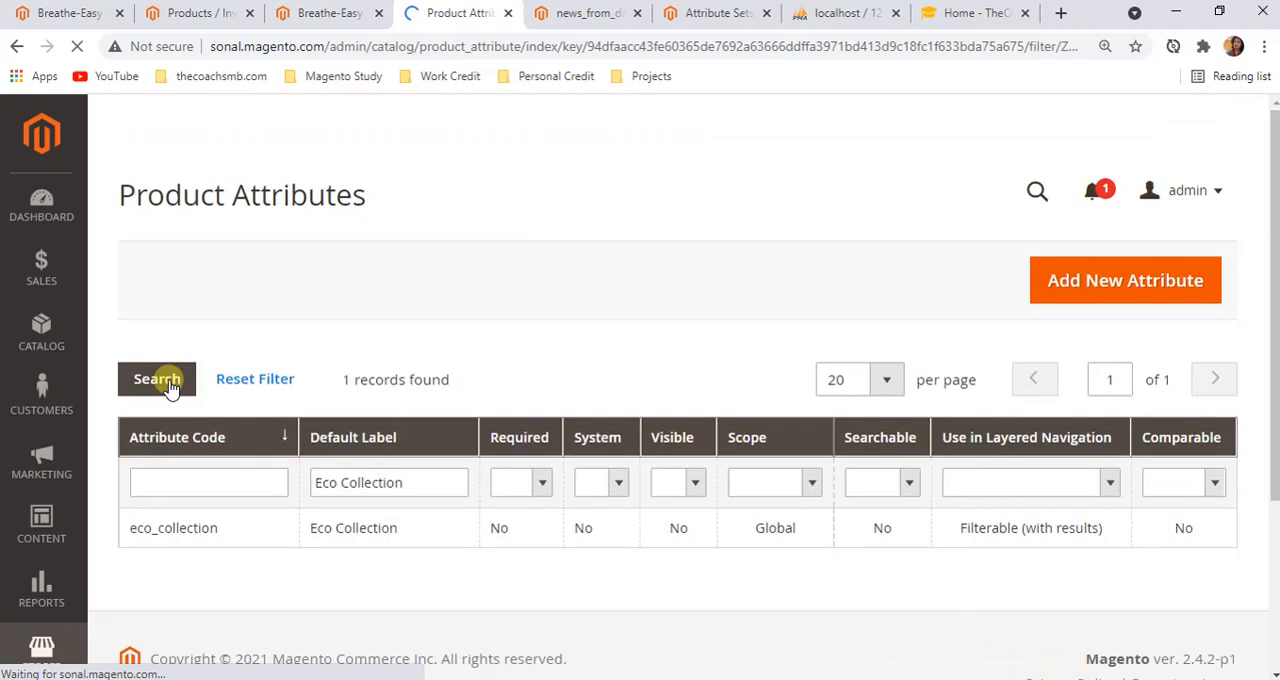
pyautogui.scroll(-1, 150, 385)
pyautogui.click(322, 437)
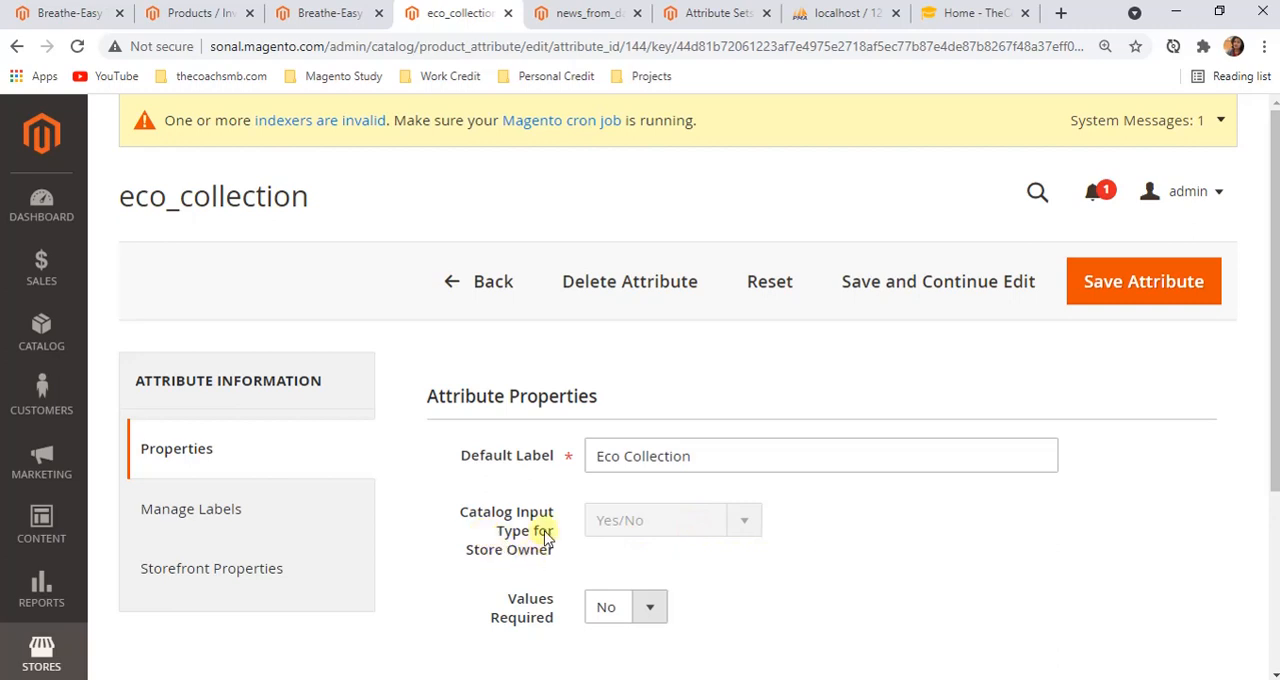
# Look through the rest of the Breathe-Easy Tank's edit page, from Content through the configurations to the meta fields
pyautogui.click(335, 13)
pyautogui.scroll(-4, 545, 448)
pyautogui.scroll(-15, 545, 448)
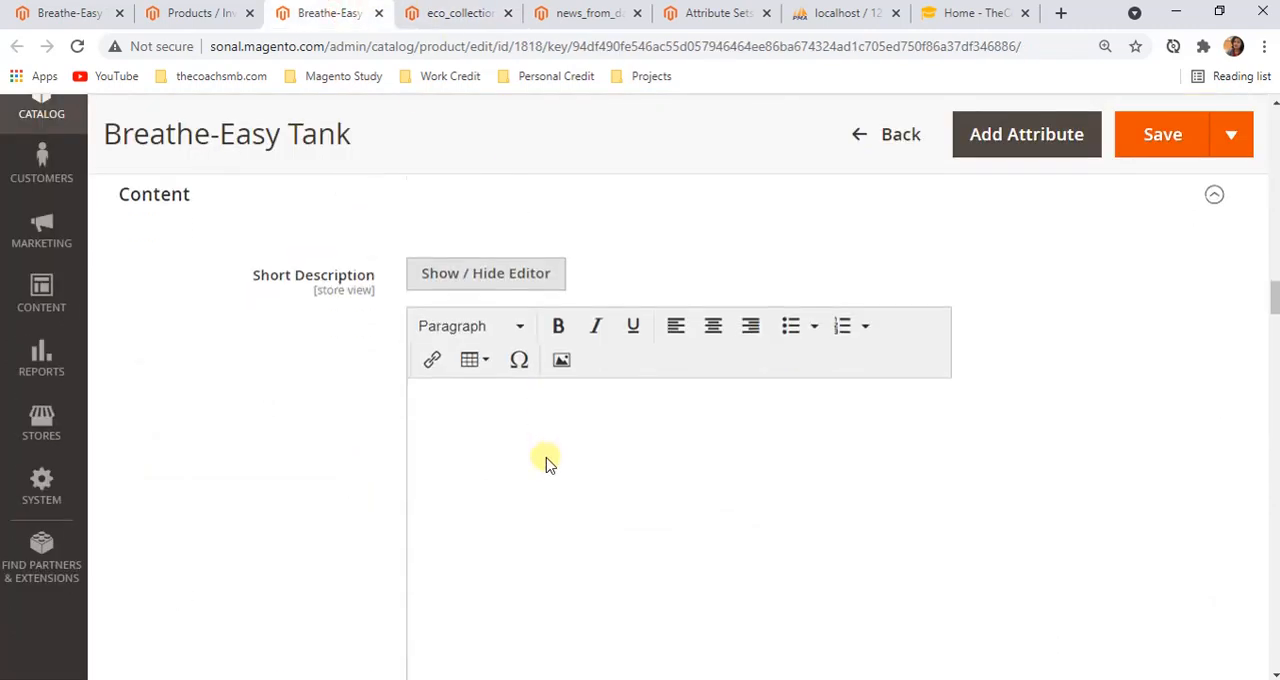
pyautogui.scroll(-15, 580, 569)
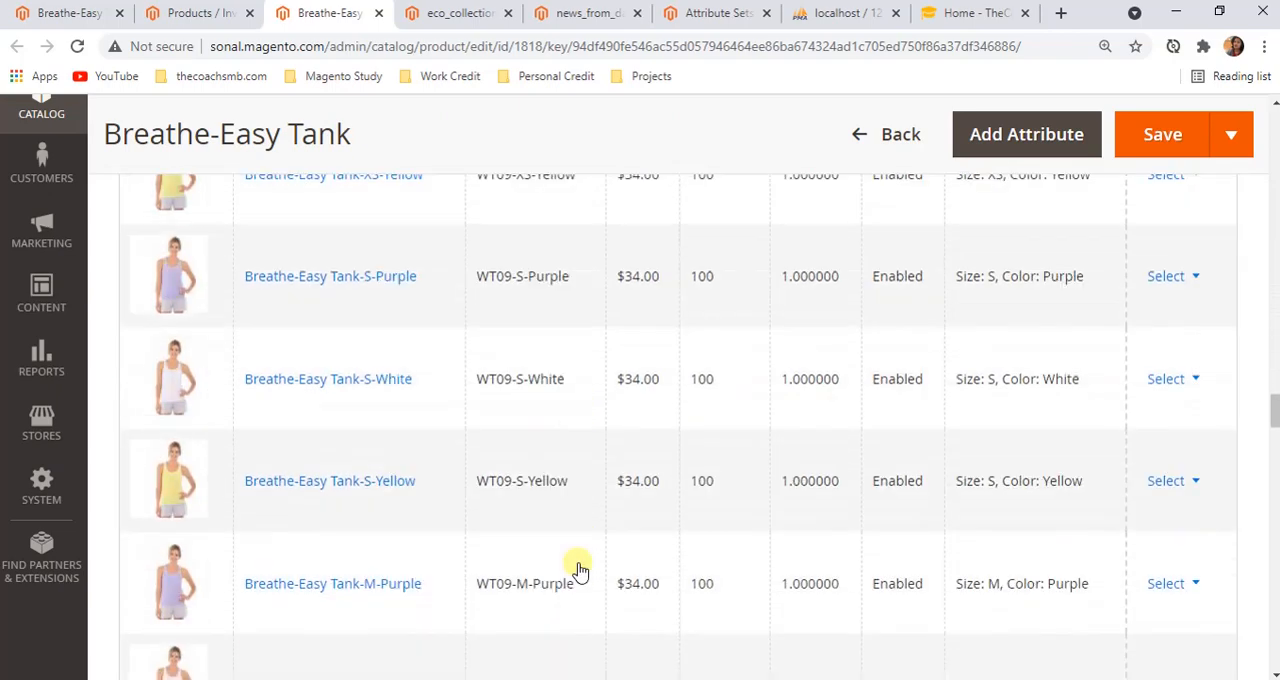
pyautogui.scroll(-4, 580, 569)
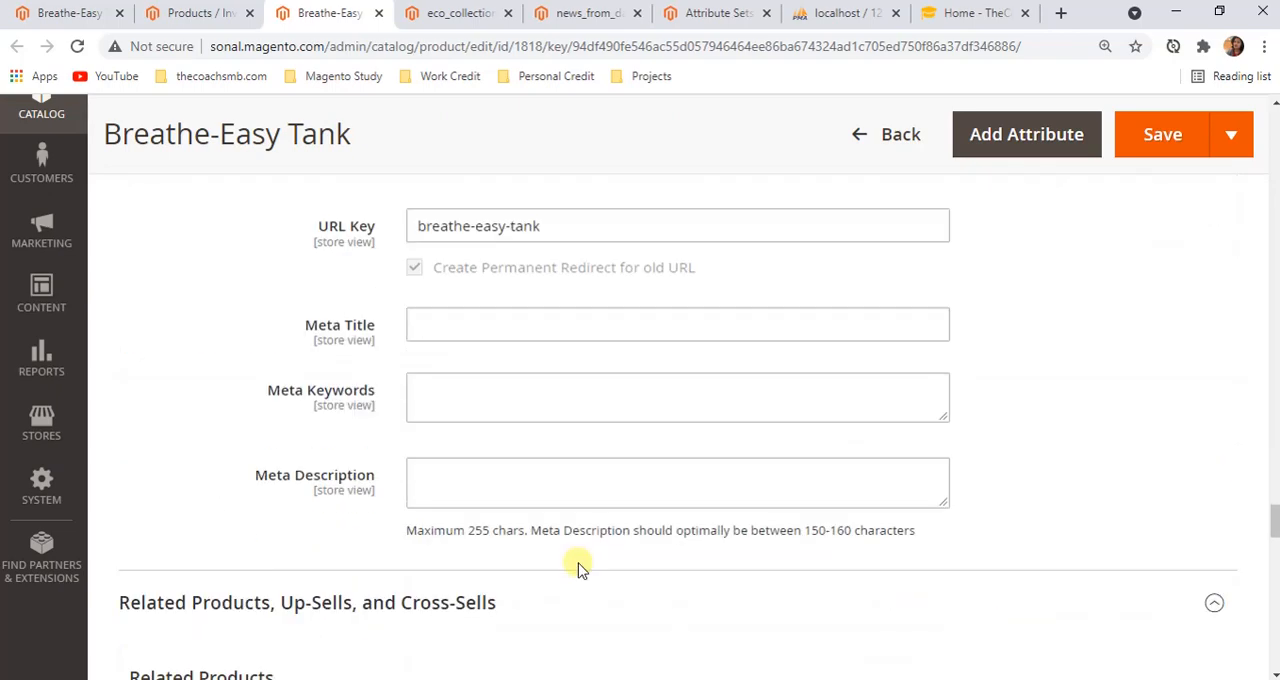
# Examine the eco_collection attribute's input type and the choices offered for Values Required
pyautogui.hotkey('ctrl', 'Tab')
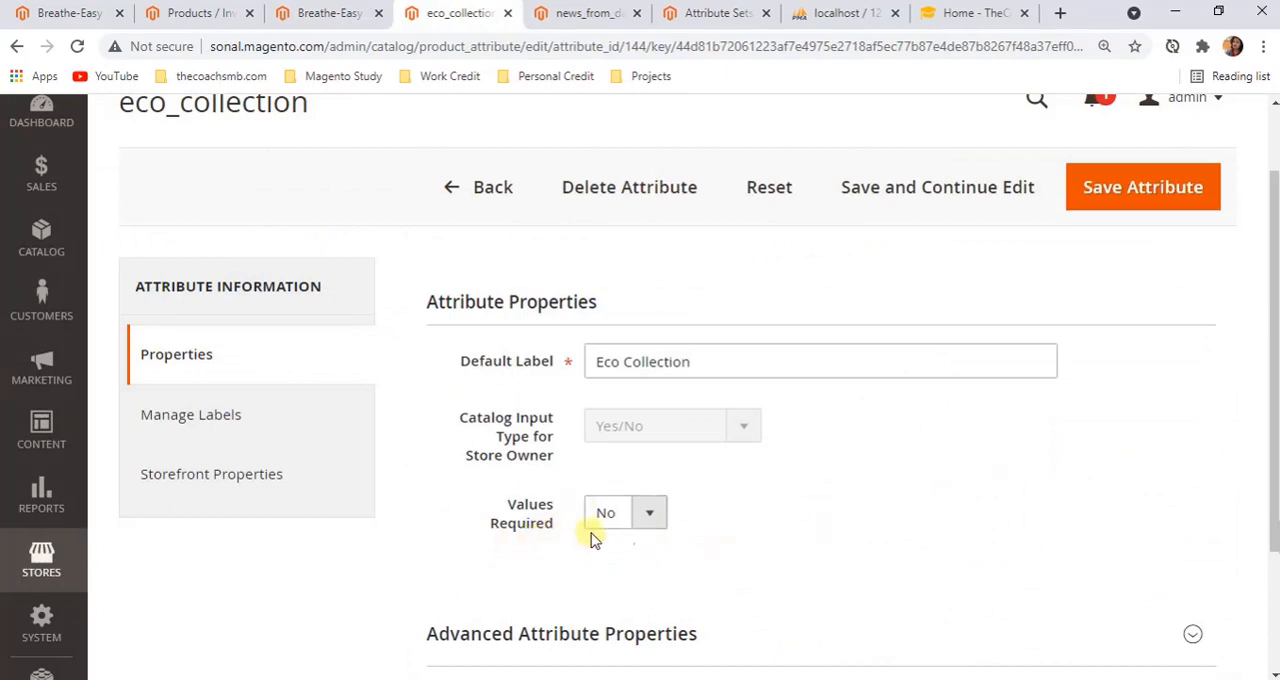
pyautogui.click(649, 513)
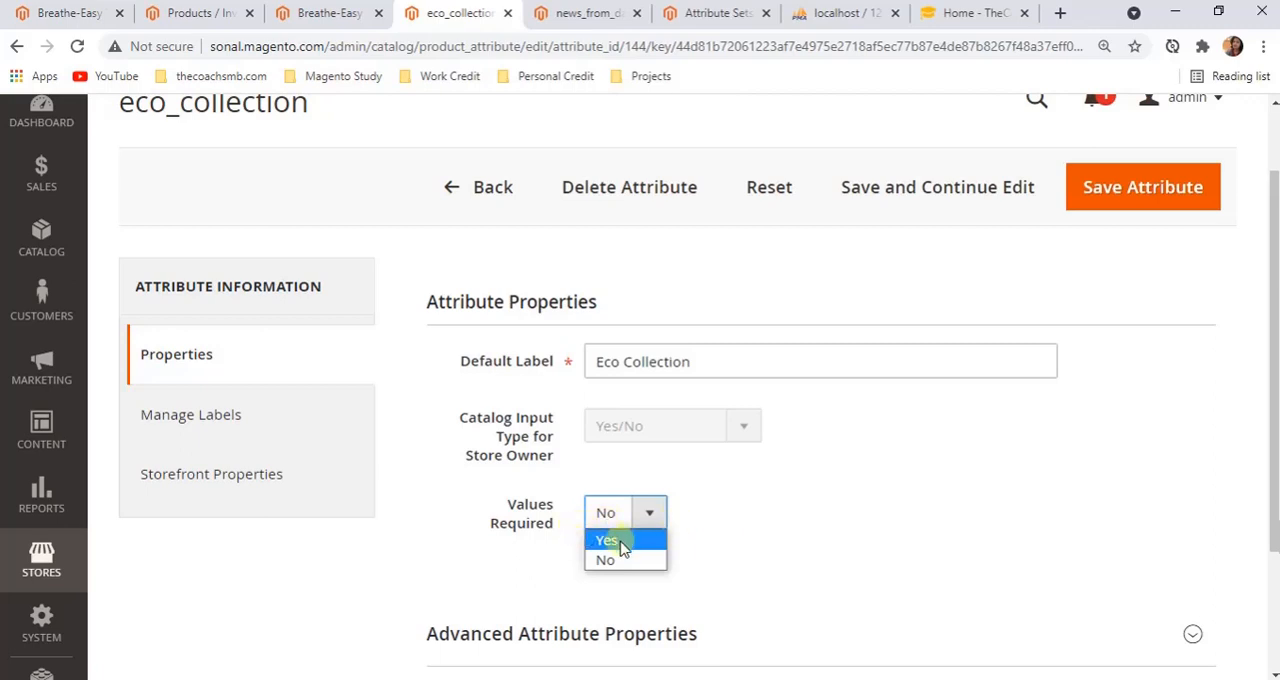
pyautogui.click(780, 529)
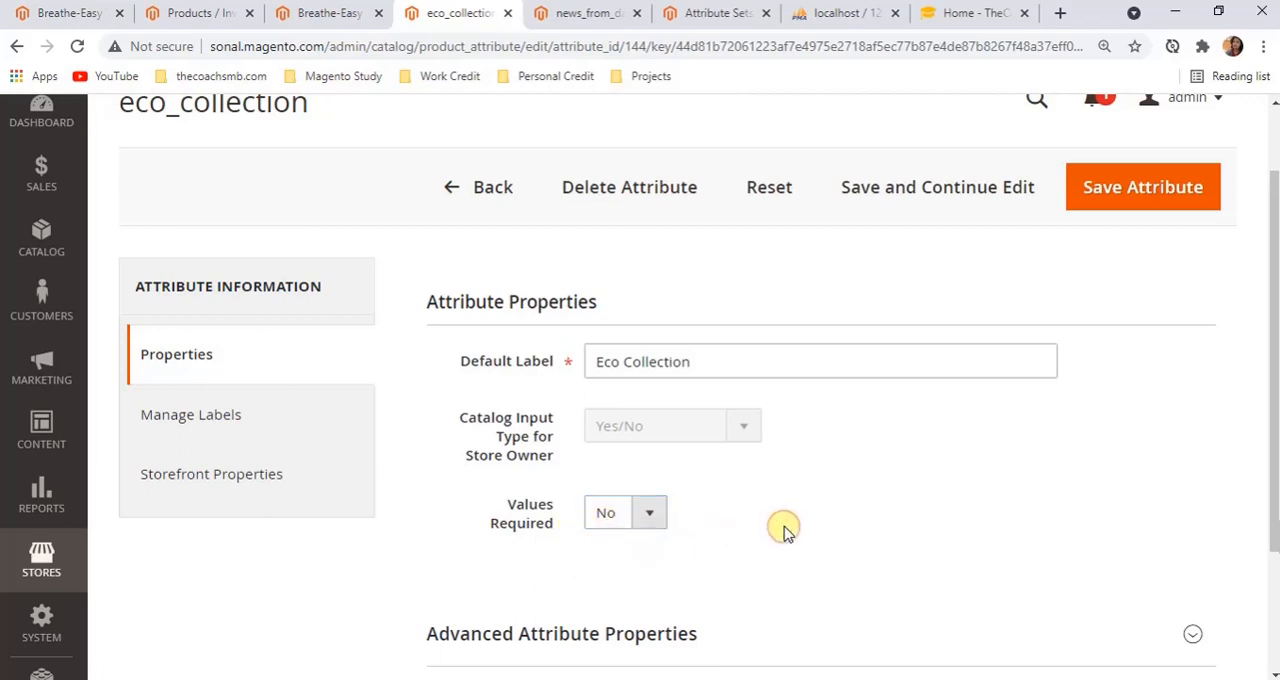
# Return to the attribute list, clear the Default Label filter and filter by Required set to Yes
pyautogui.click(478, 190)
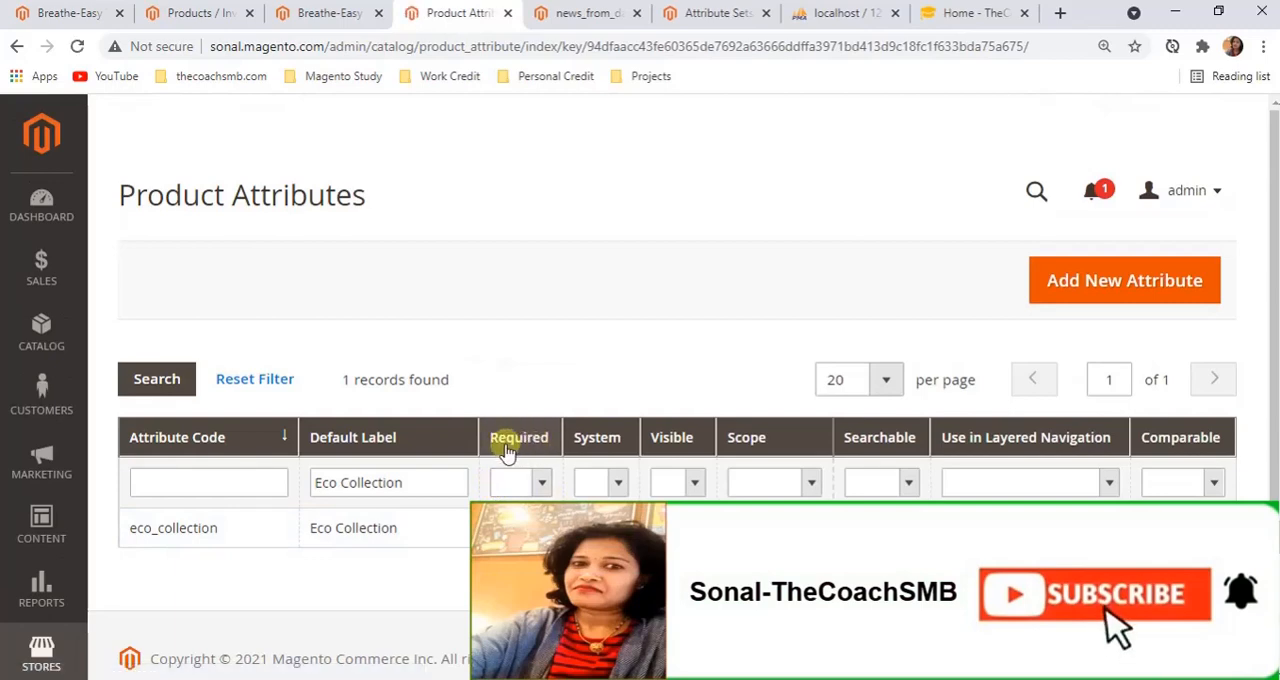
pyautogui.moveTo(414, 485); pyautogui.dragTo(313, 482)
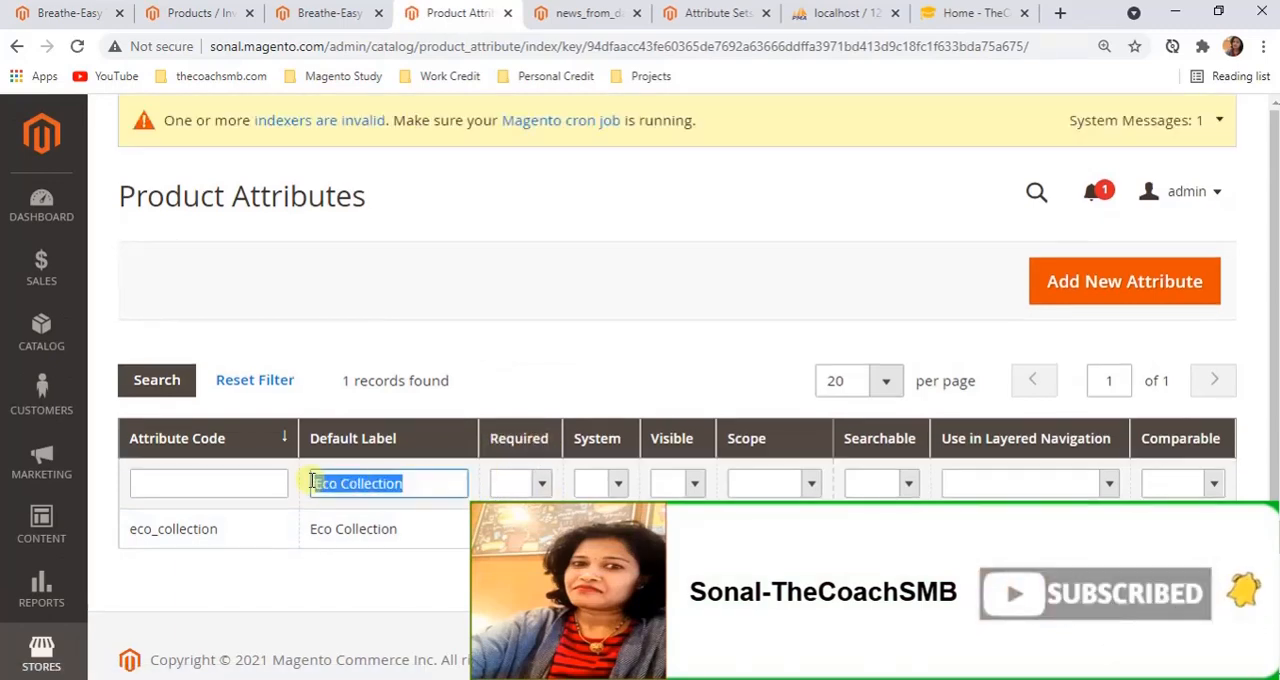
pyautogui.press('BackSpace')
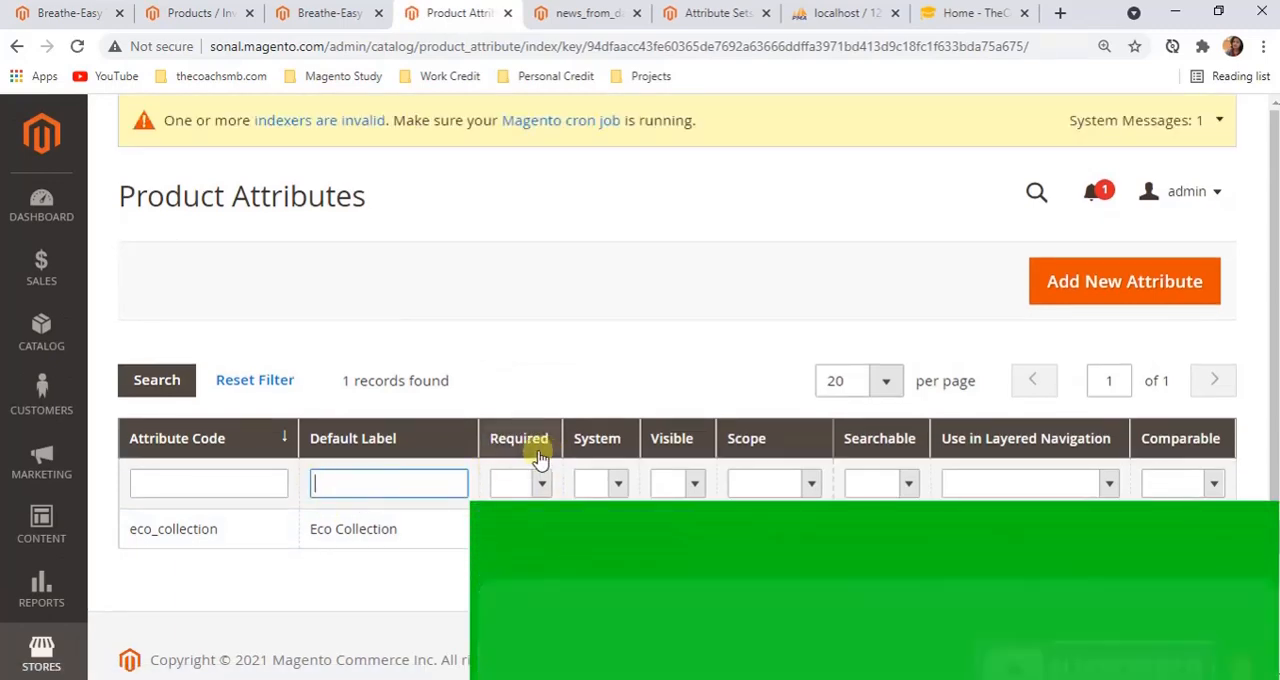
pyautogui.click(532, 484)
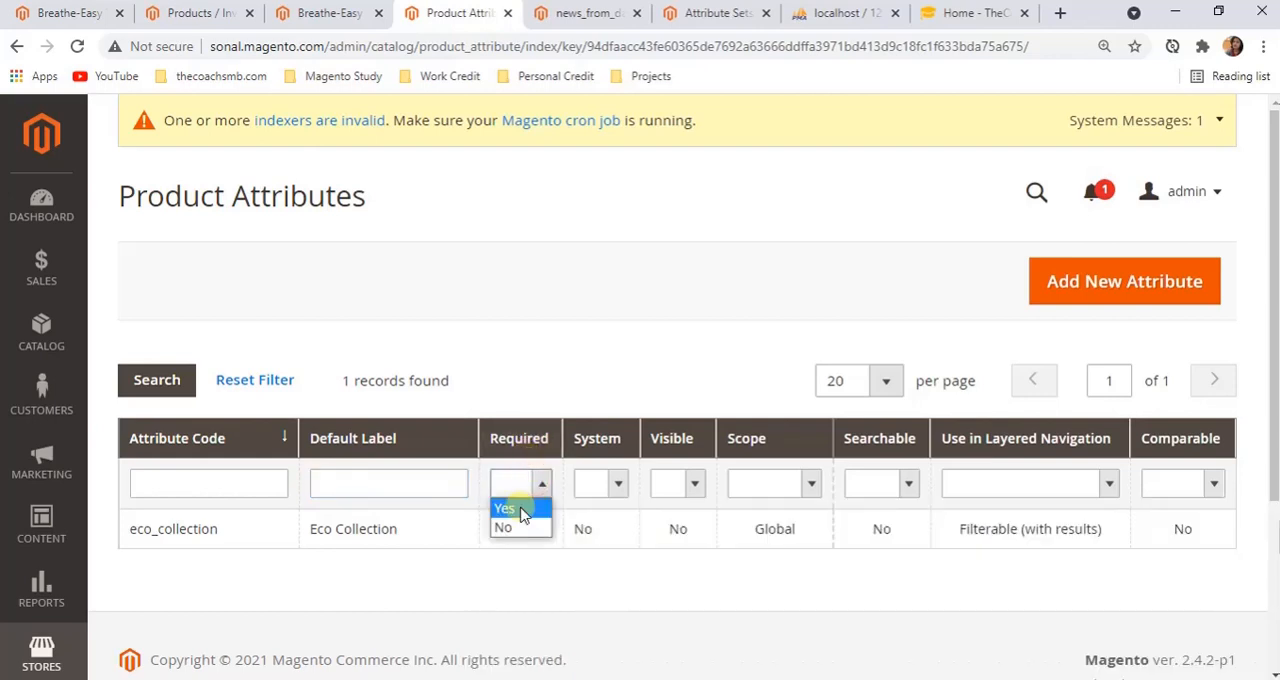
pyautogui.click(520, 508)
pyautogui.click(412, 488)
pyautogui.press('Return')
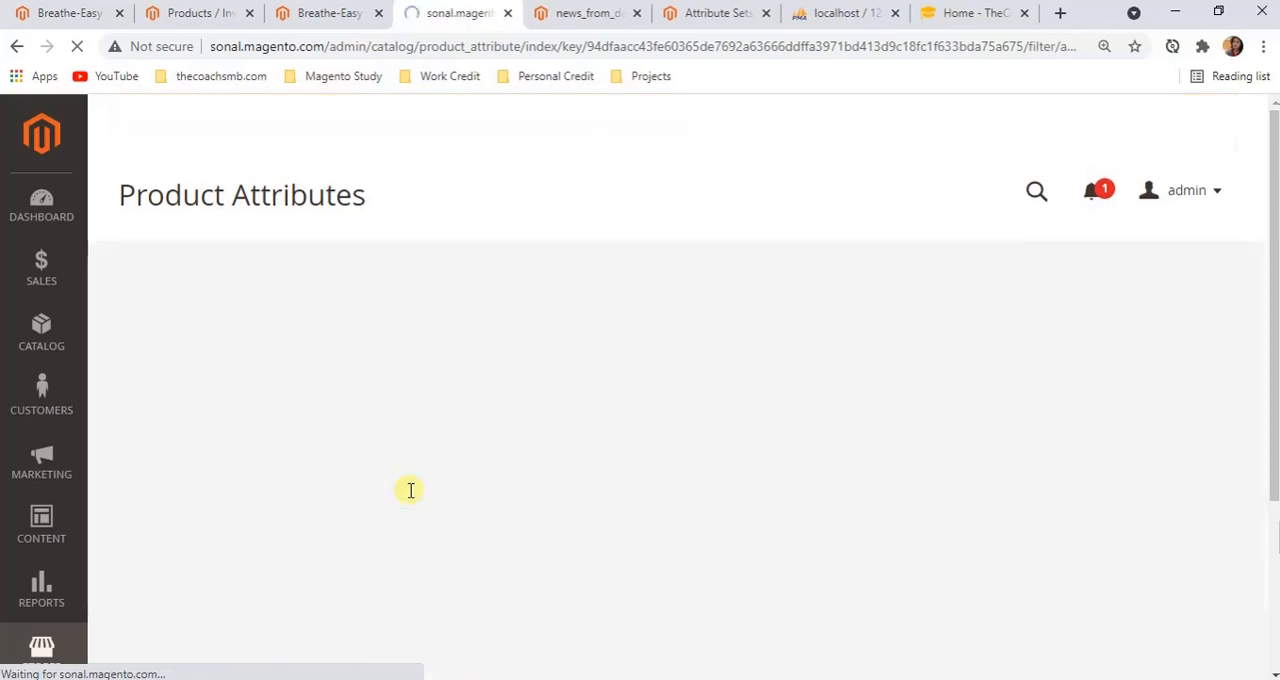
# Compare the list of required attributes with the asterisk-marked fields on the Breathe-Easy Tank edit page
pyautogui.scroll(-3, 401, 490)
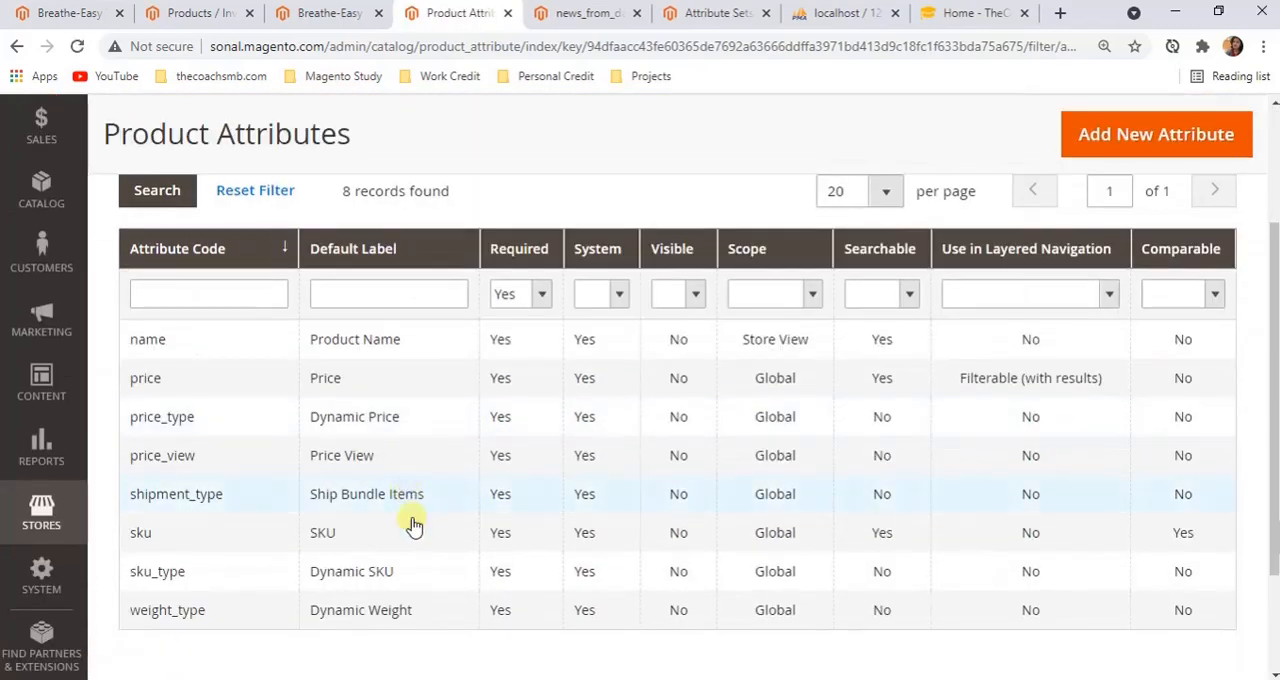
pyautogui.scroll(3, 478, 490)
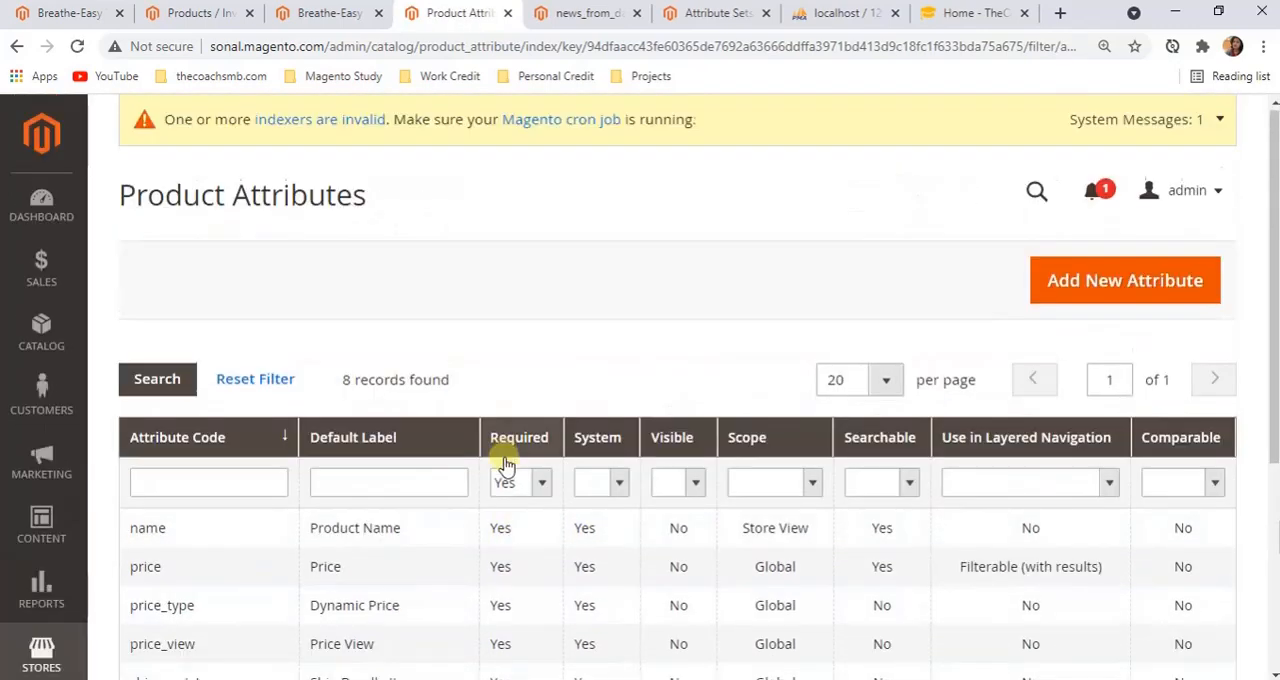
pyautogui.scroll(-2, 503, 458)
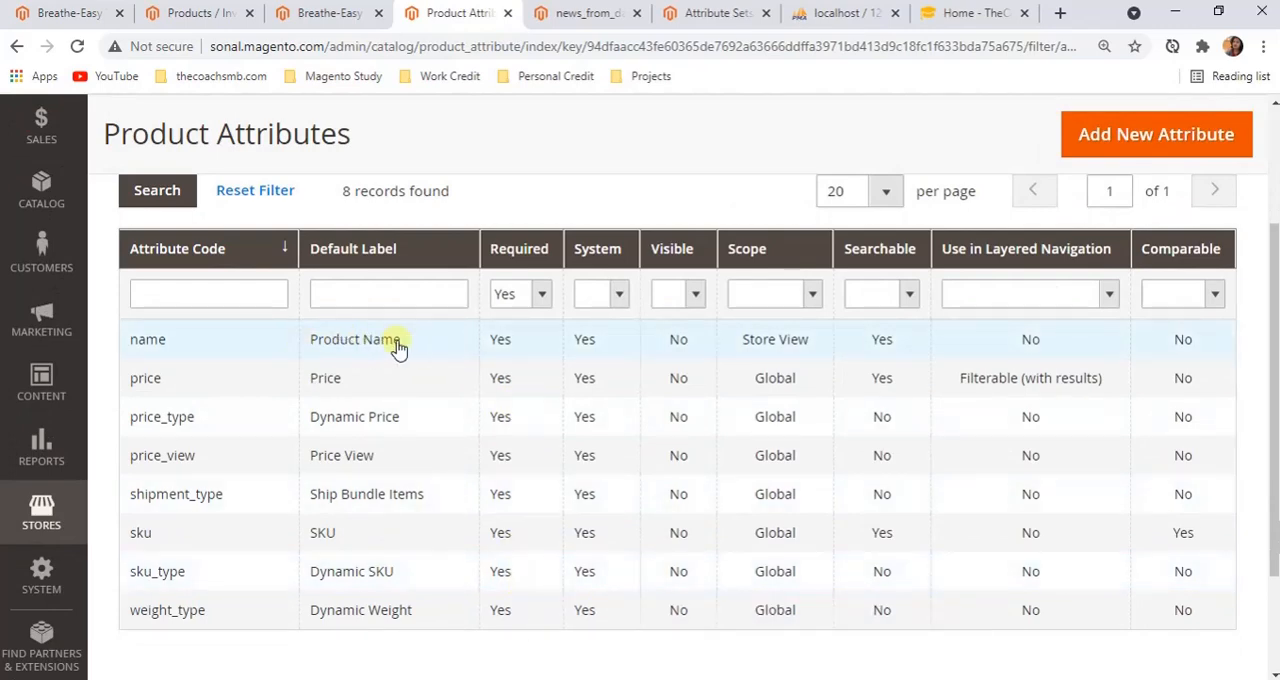
pyautogui.click(334, 14)
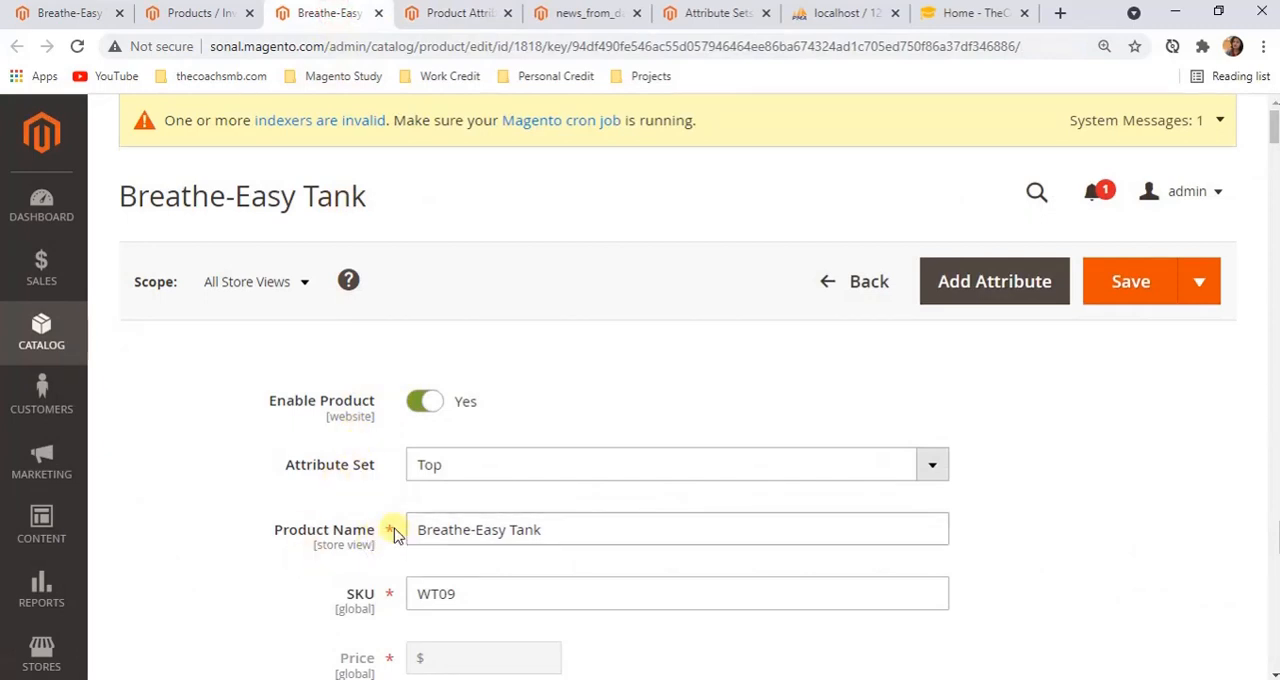
pyautogui.scroll(-1, 396, 535)
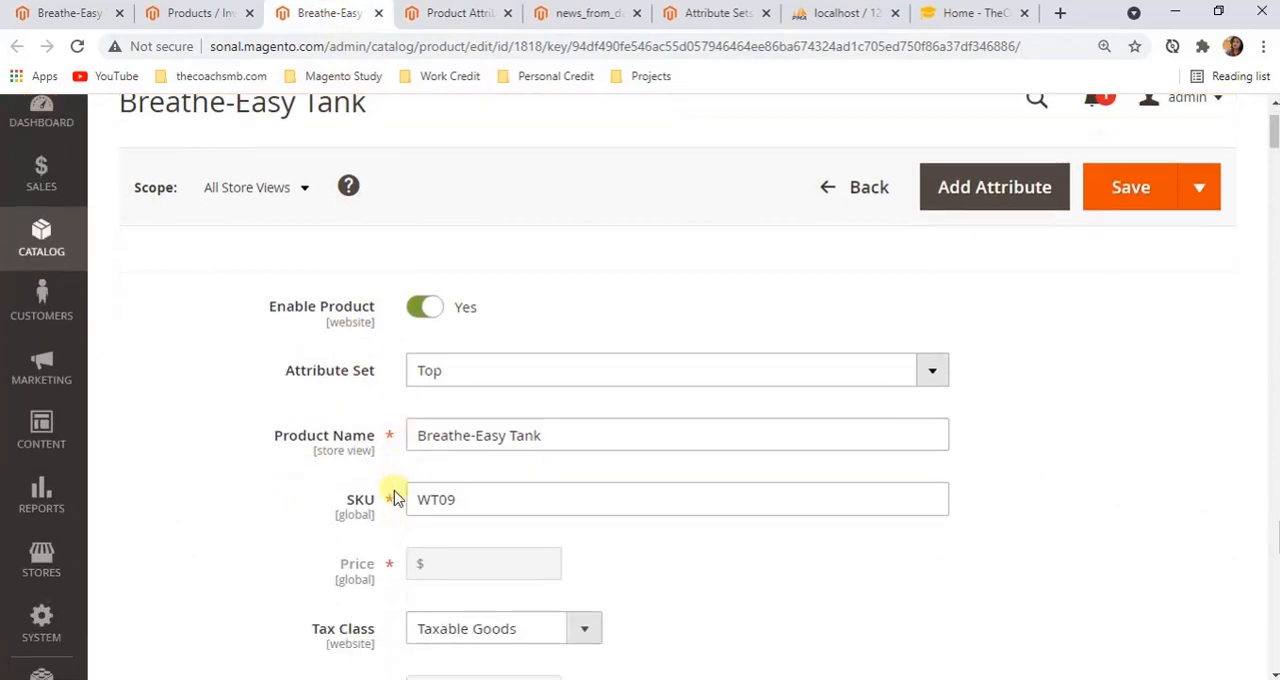
pyautogui.scroll(-2, 390, 568)
pyautogui.scroll(-6, 390, 568)
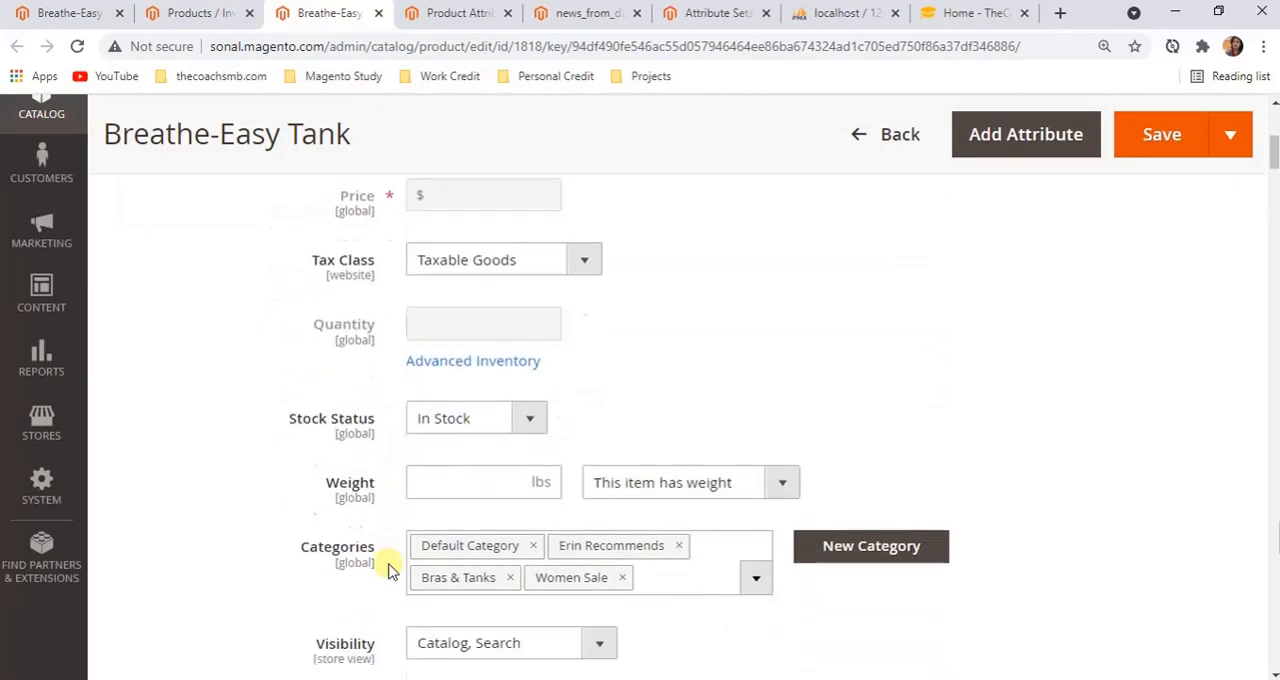
# Open the required name attribute, review its basic properties and expand its Advanced Attribute Properties
pyautogui.click(458, 18)
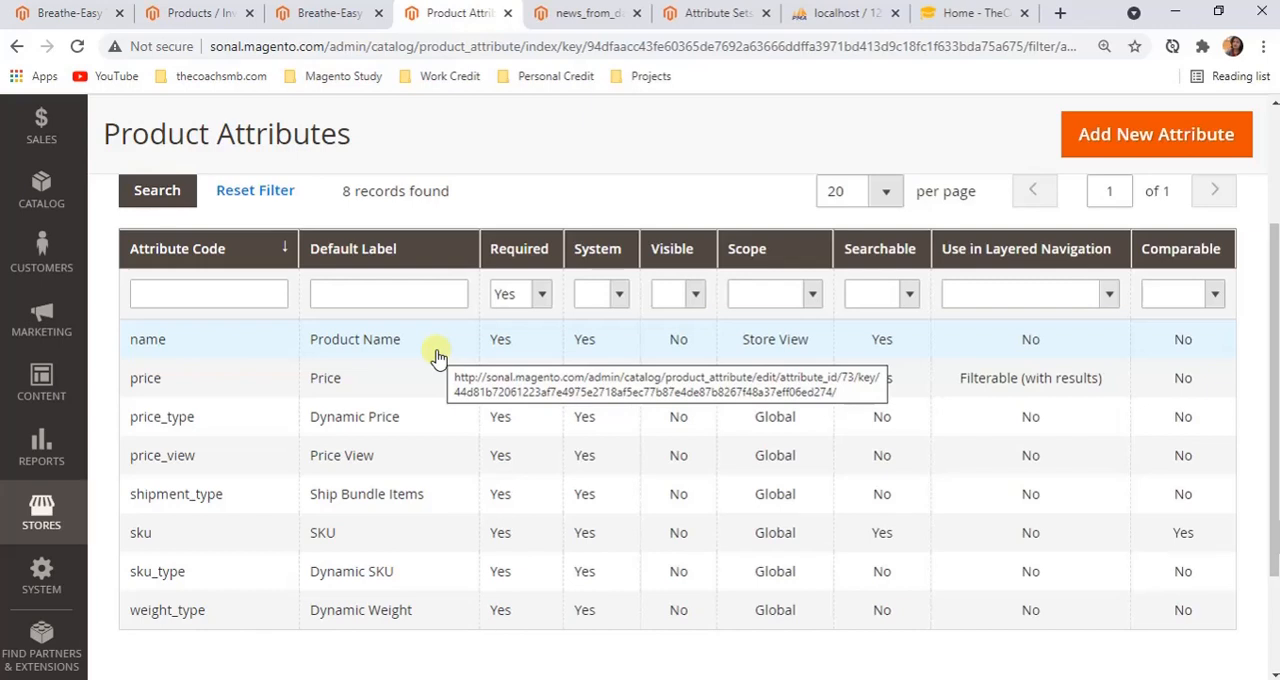
pyautogui.click(533, 336)
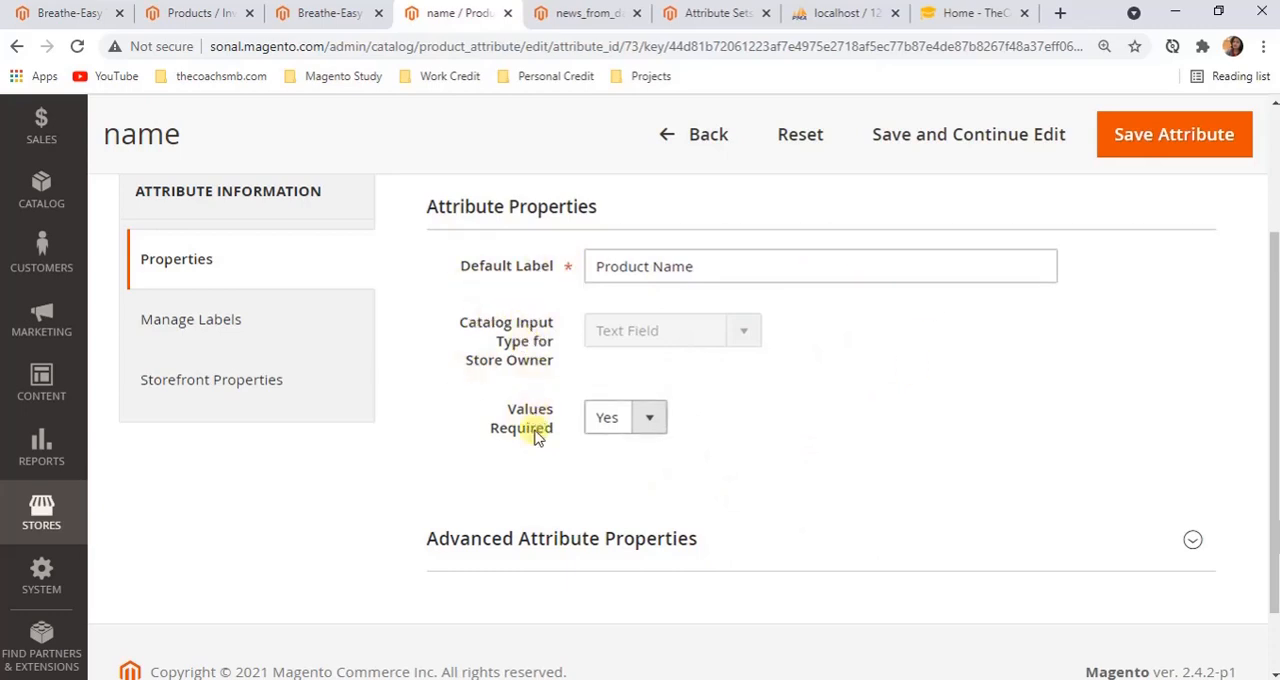
pyautogui.scroll(-2, 877, 436)
pyautogui.scroll(3, 800, 360)
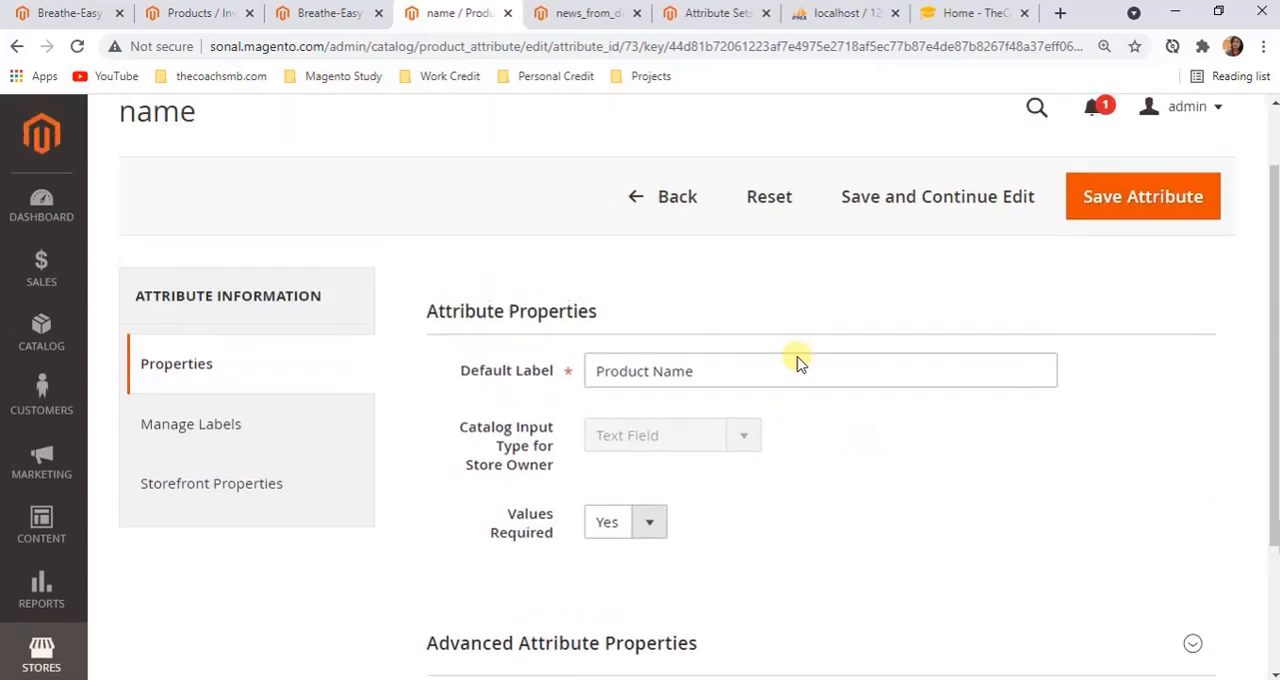
pyautogui.scroll(-3, 785, 381)
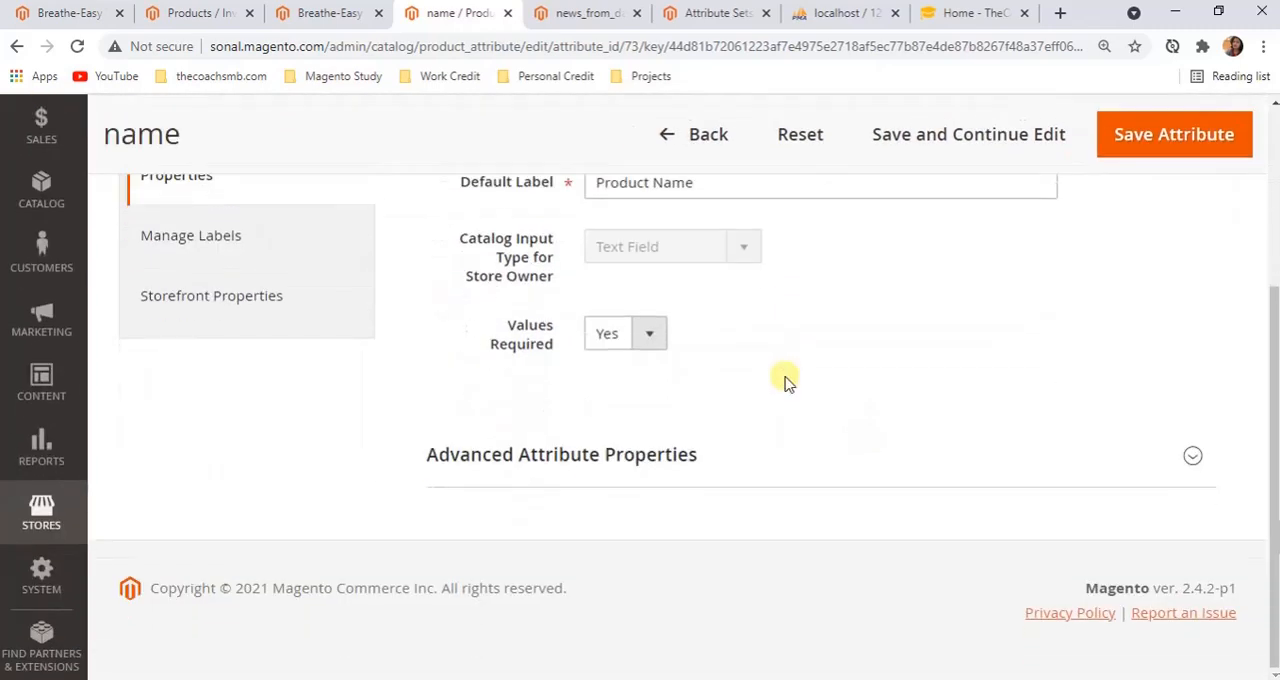
pyautogui.click(622, 456)
pyautogui.scroll(-2, 620, 457)
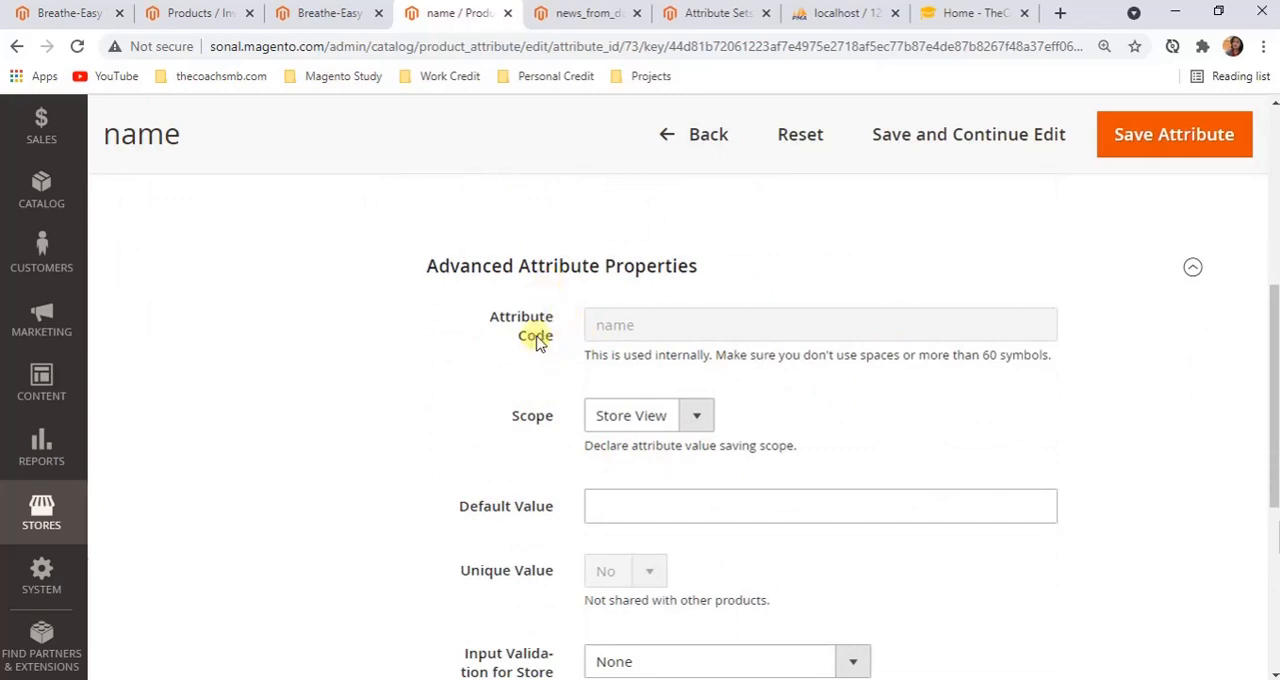
# Leave news_from_date for the attribute list and compare the listed codes with the name attribute's Attribute Code
pyautogui.click(586, 12)
pyautogui.click(638, 284)
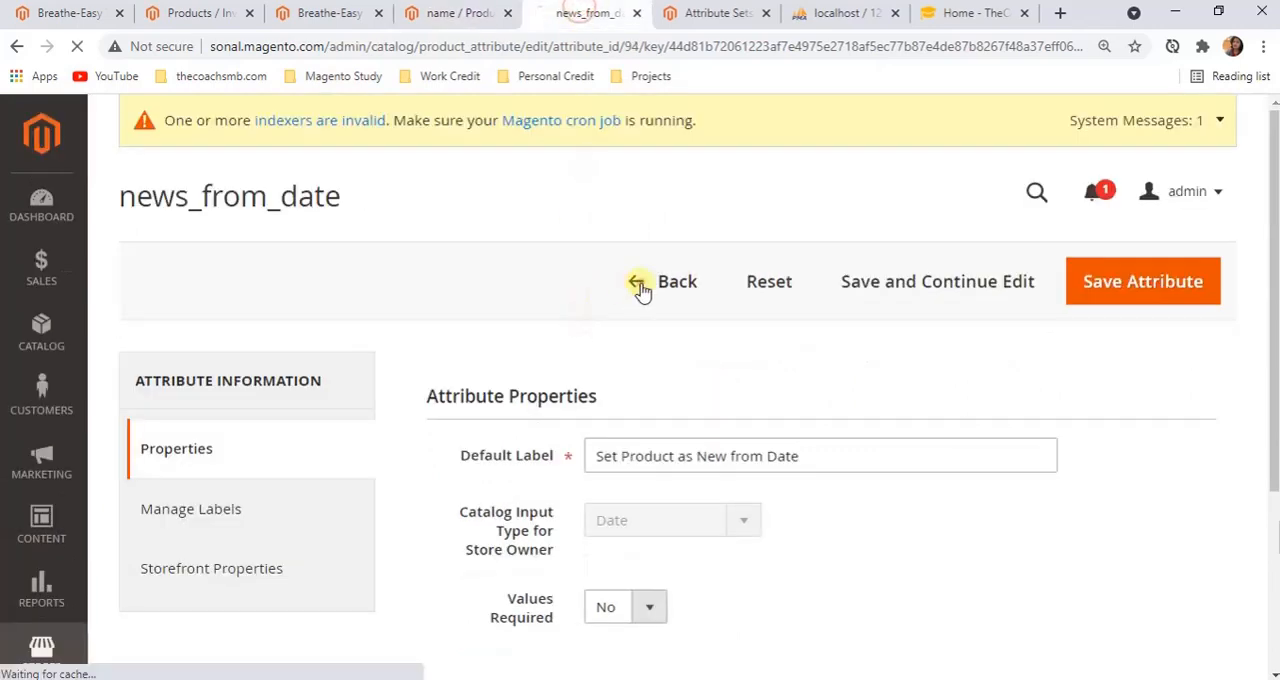
pyautogui.click(455, 13)
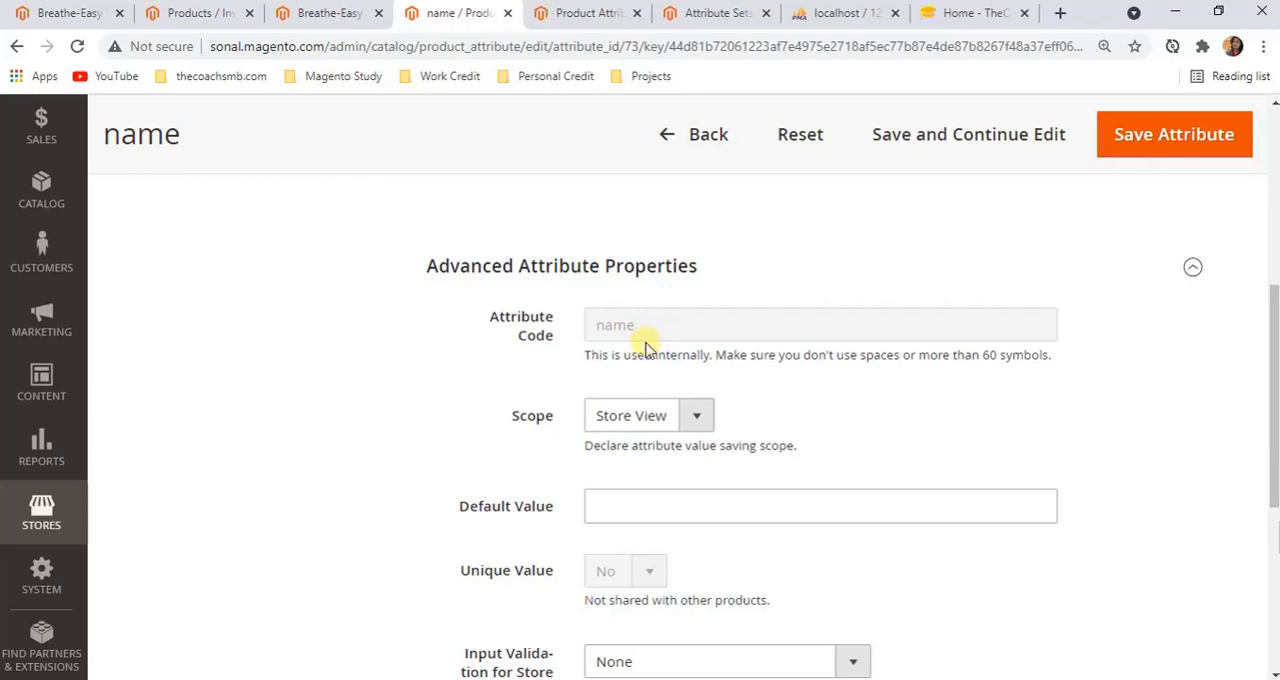
pyautogui.click(590, 14)
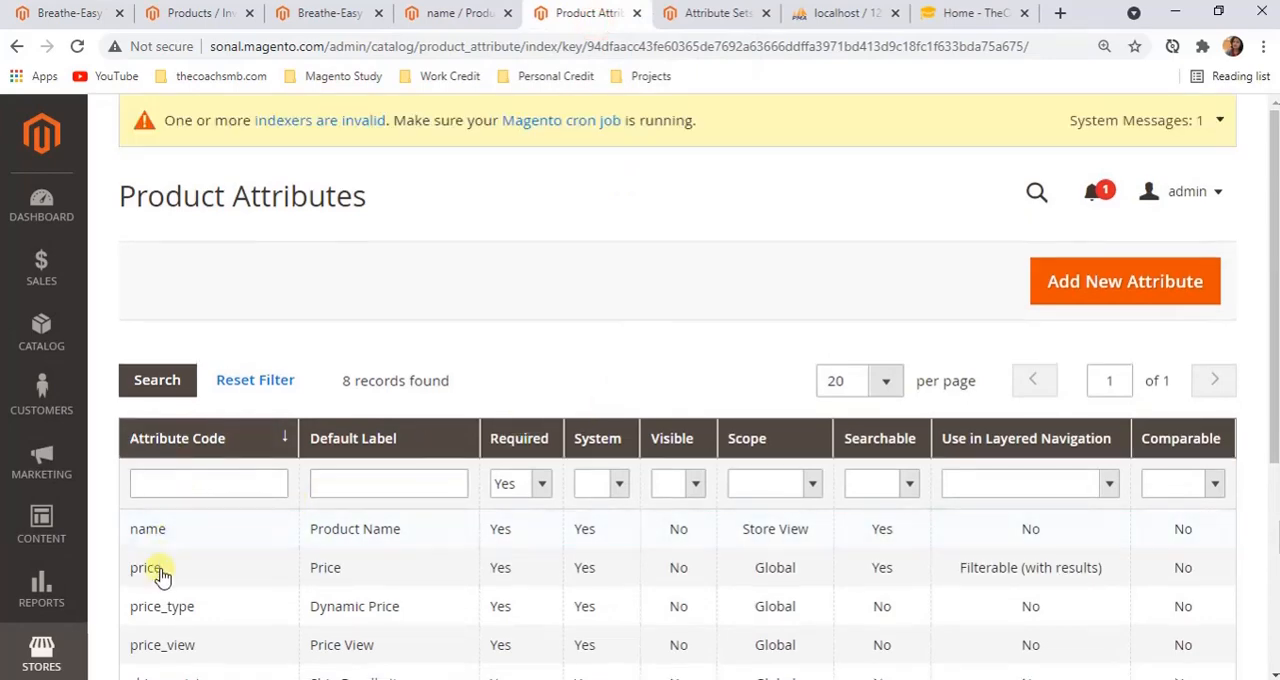
pyautogui.scroll(-2, 145, 566)
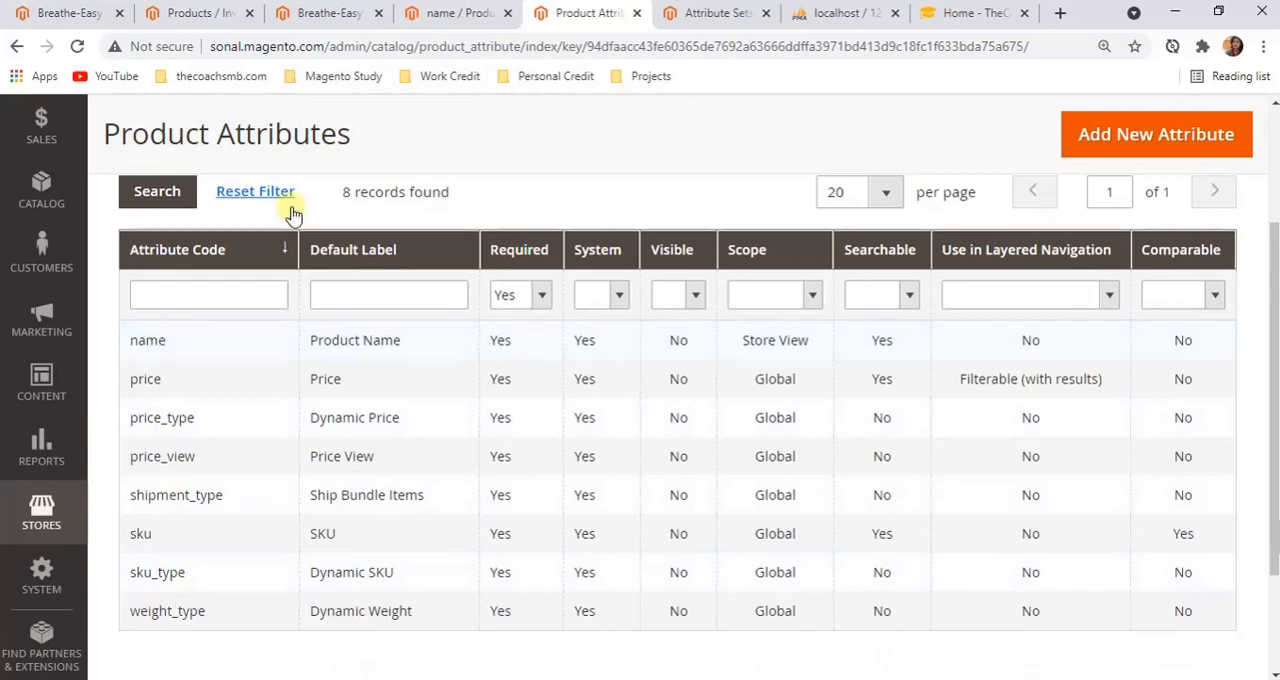
# Examine the name attribute's Scope choices and its Default Value field
pyautogui.click(440, 14)
pyautogui.scroll(-1, 634, 460)
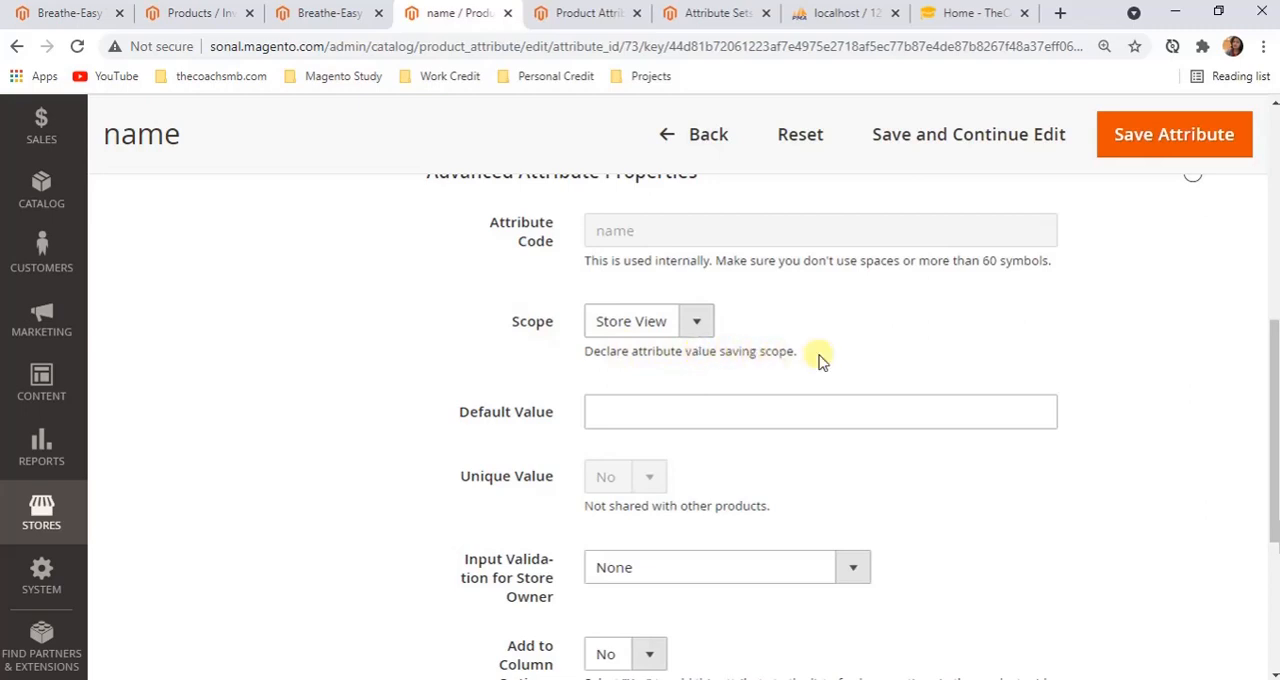
pyautogui.click(692, 330)
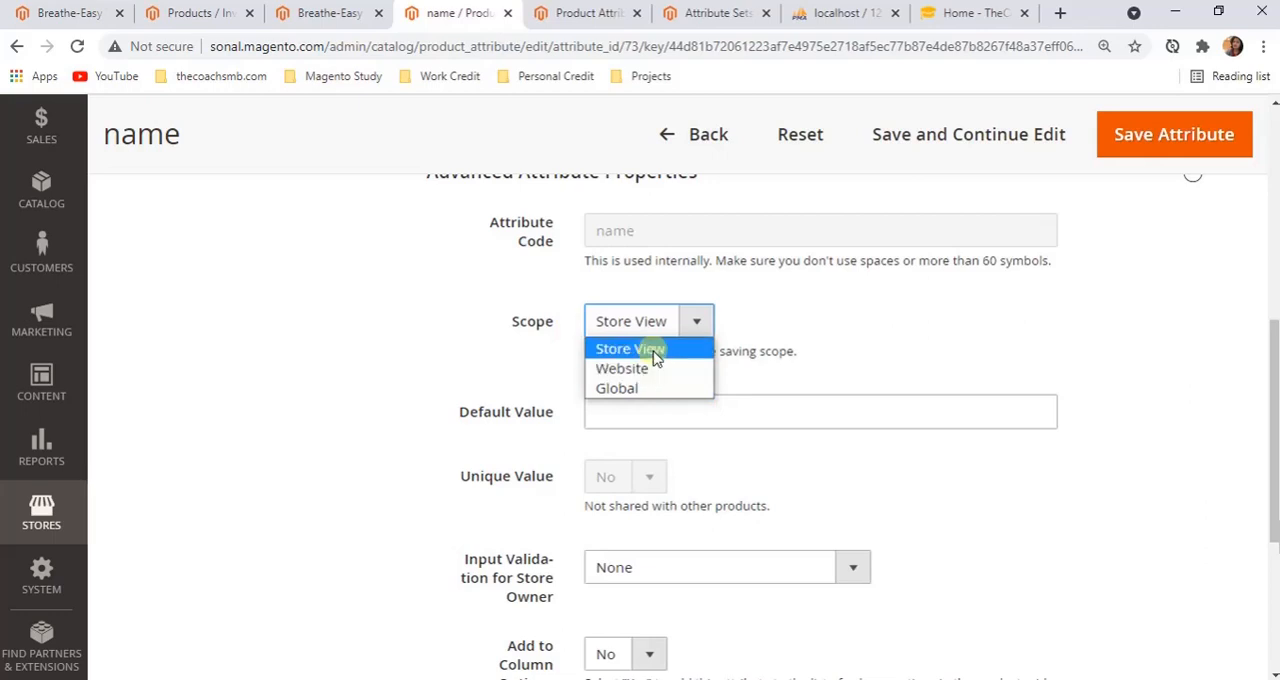
pyautogui.click(470, 424)
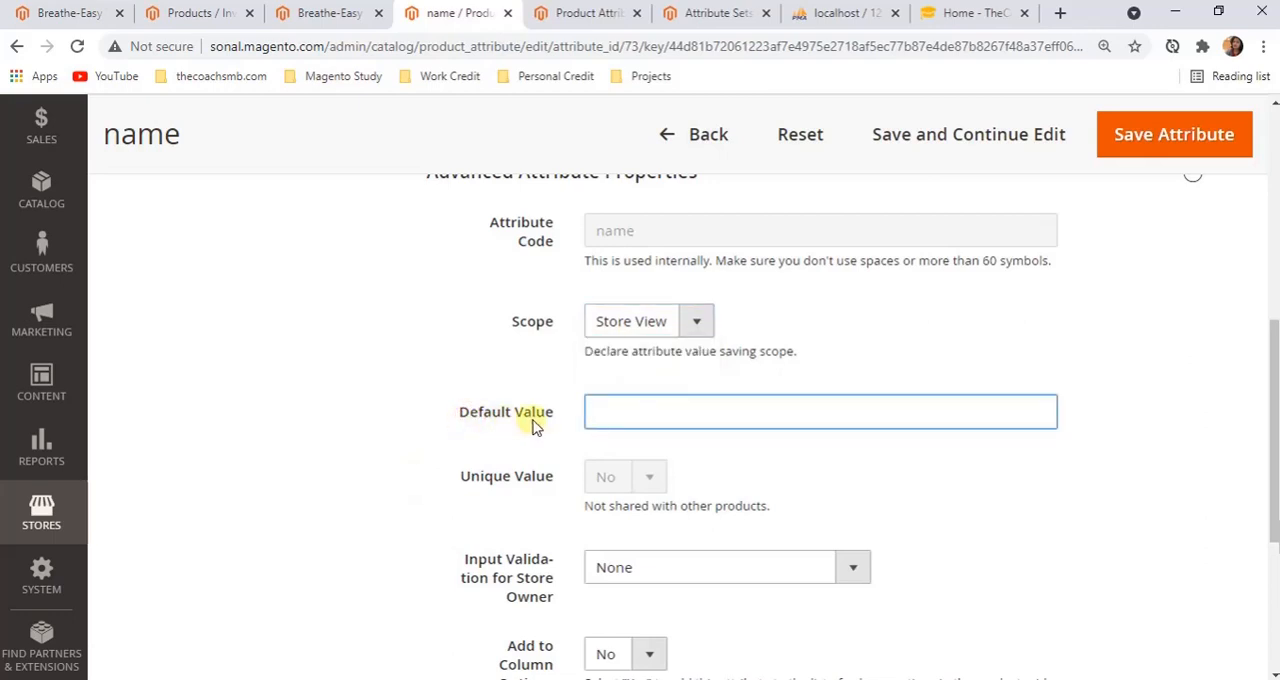
# Review the name attribute's remaining advanced properties, from Default Value down to Use in Filter Options
pyautogui.scroll(4, 530, 422)
pyautogui.scroll(-6, 660, 363)
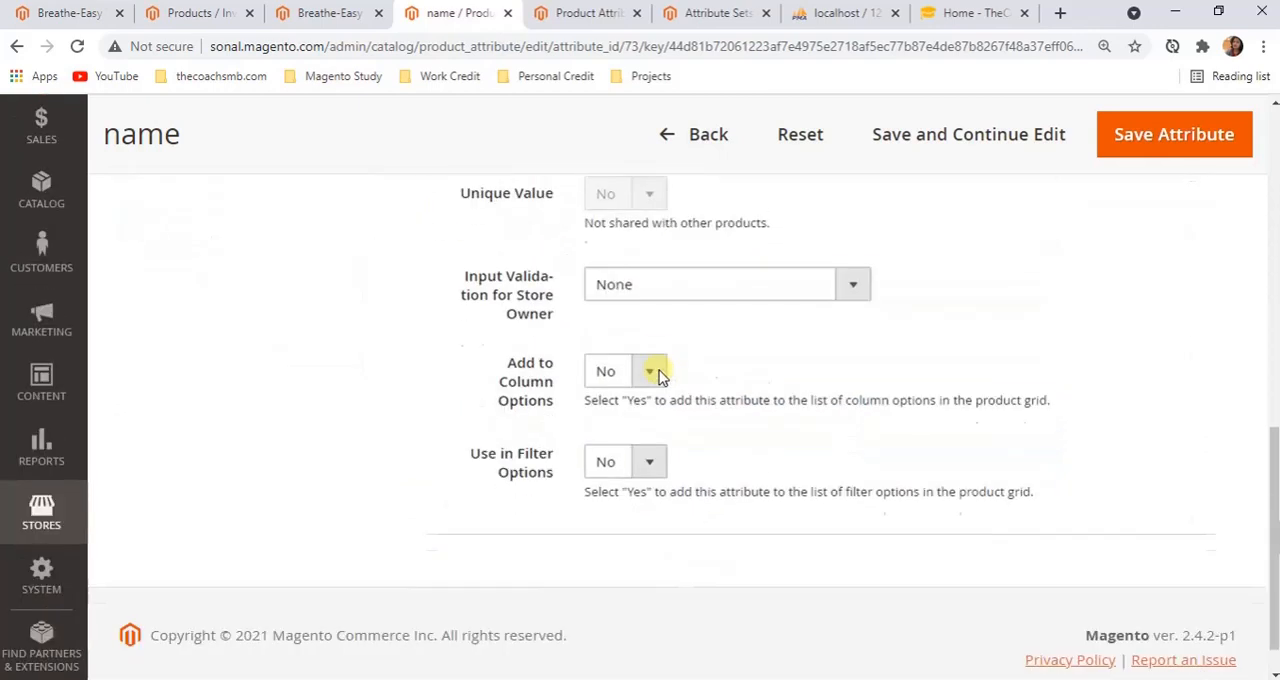
pyautogui.scroll(2, 658, 373)
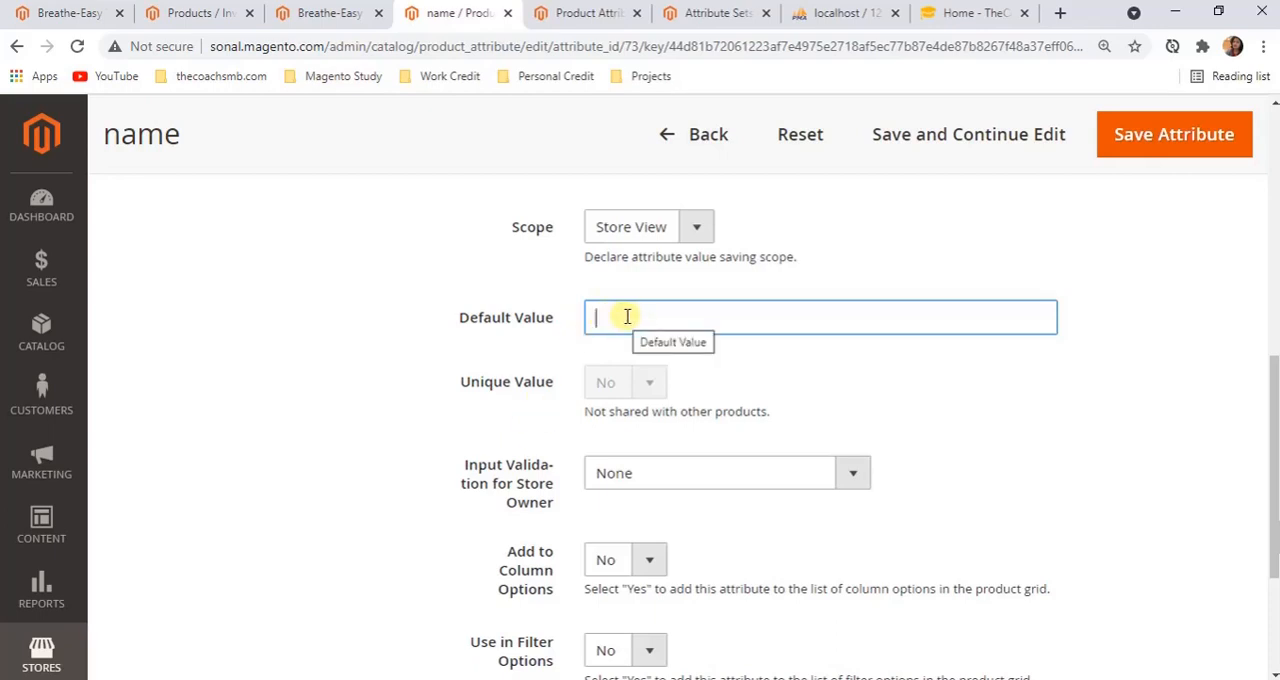
# Examine the Breathe-Easy Tank's fields from Price to Activity in relation to default values, and return to the name attribute's advanced properties
pyautogui.click(320, 12)
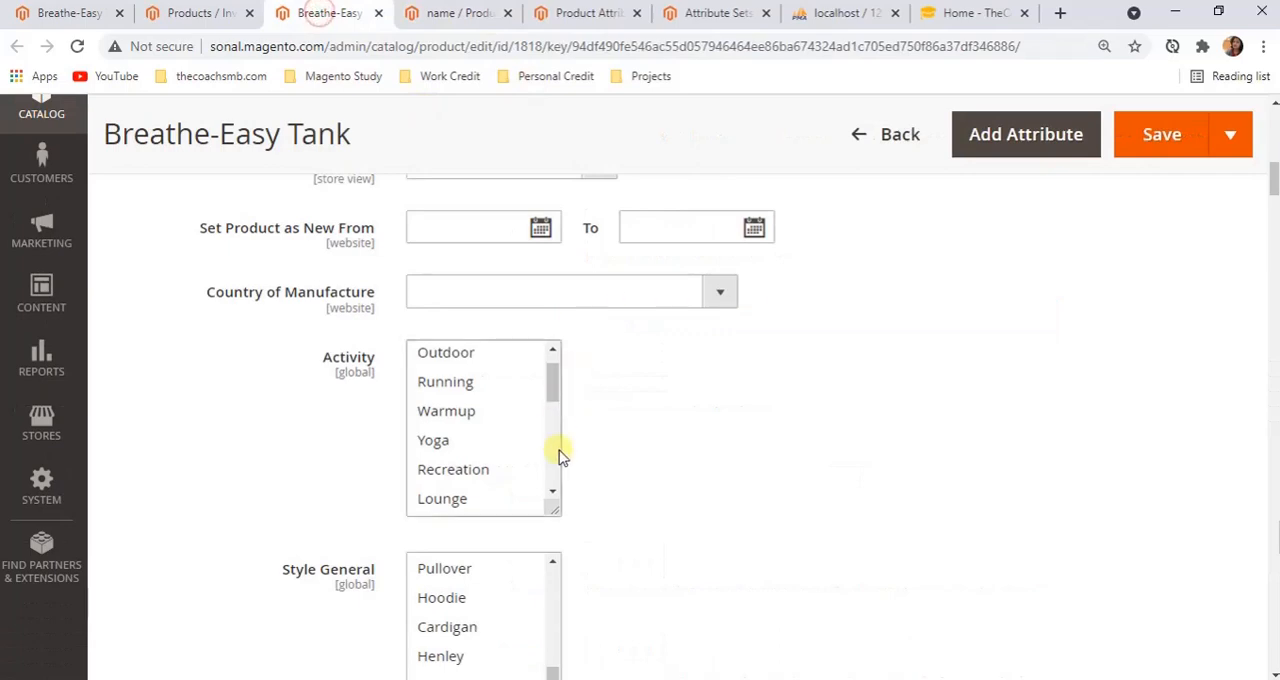
pyautogui.scroll(2, 787, 538)
pyautogui.scroll(3, 787, 538)
pyautogui.scroll(-2, 420, 560)
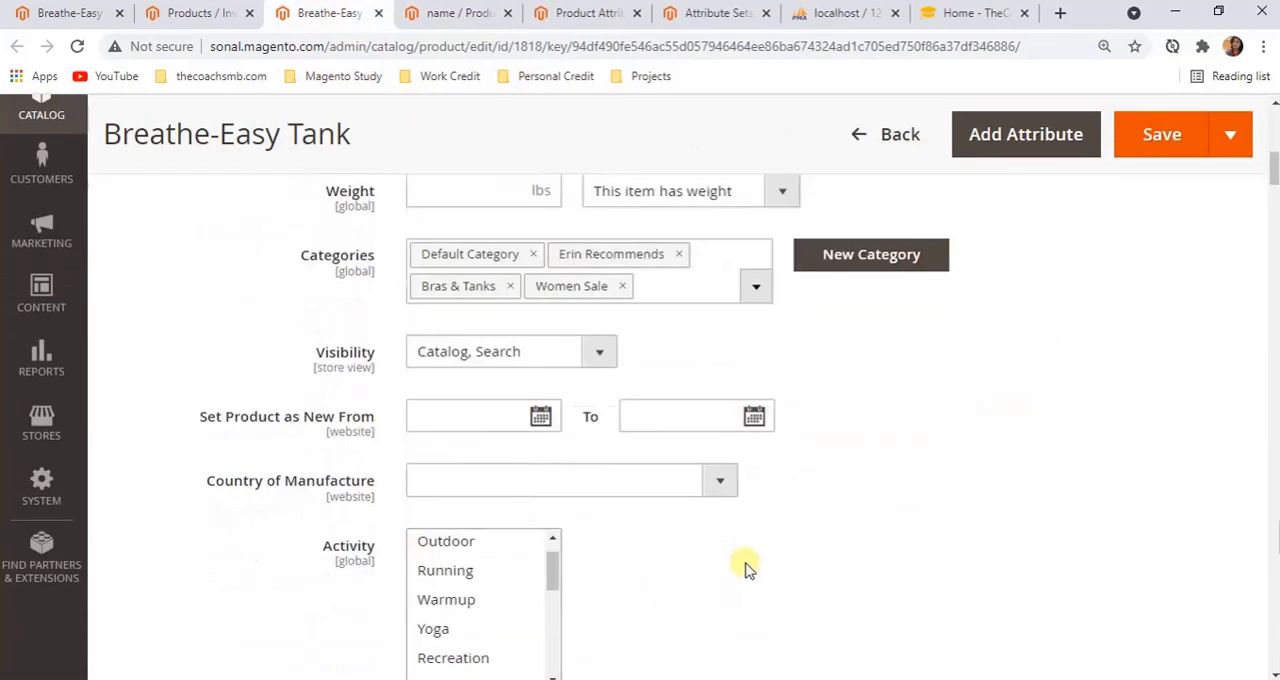
pyautogui.scroll(3, 749, 566)
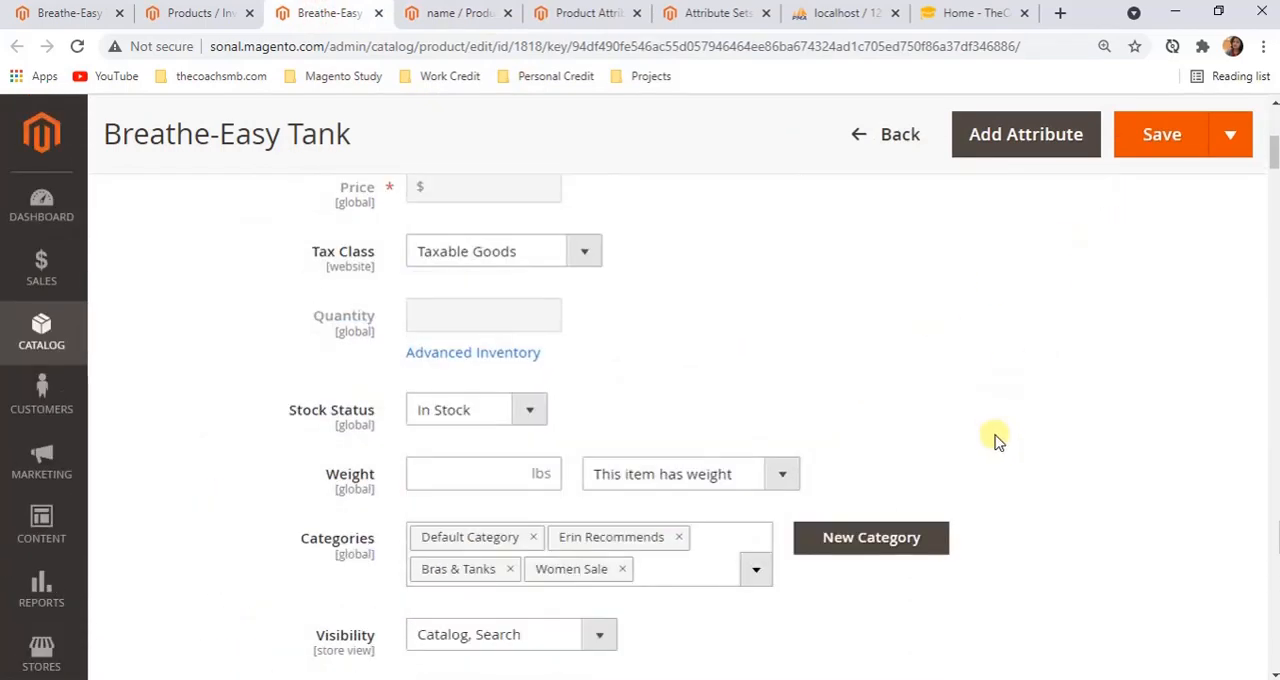
pyautogui.scroll(-1, 994, 437)
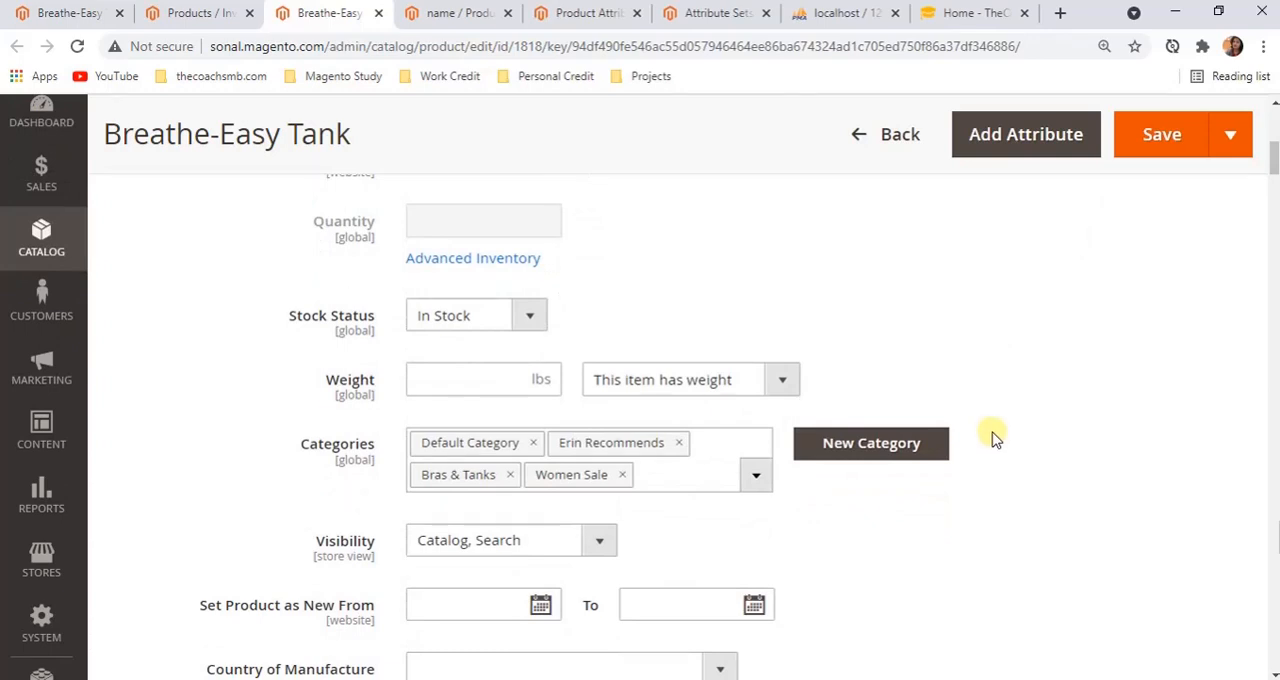
pyautogui.click(588, 13)
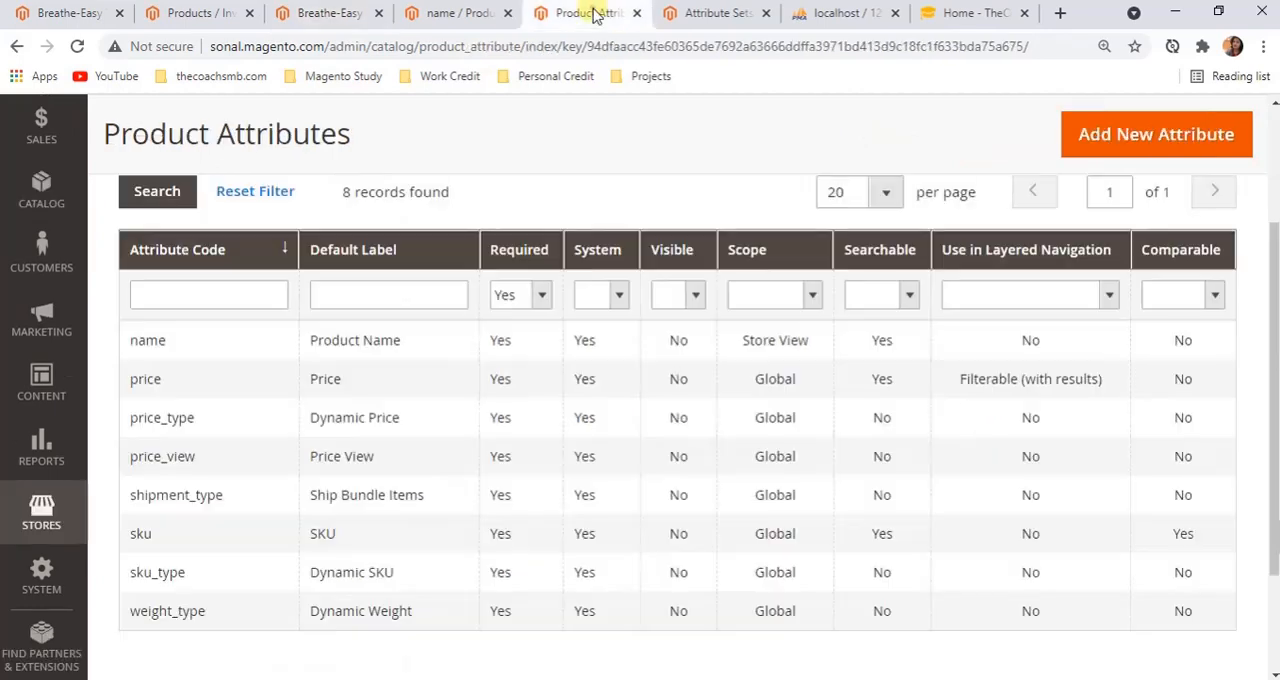
pyautogui.click(466, 12)
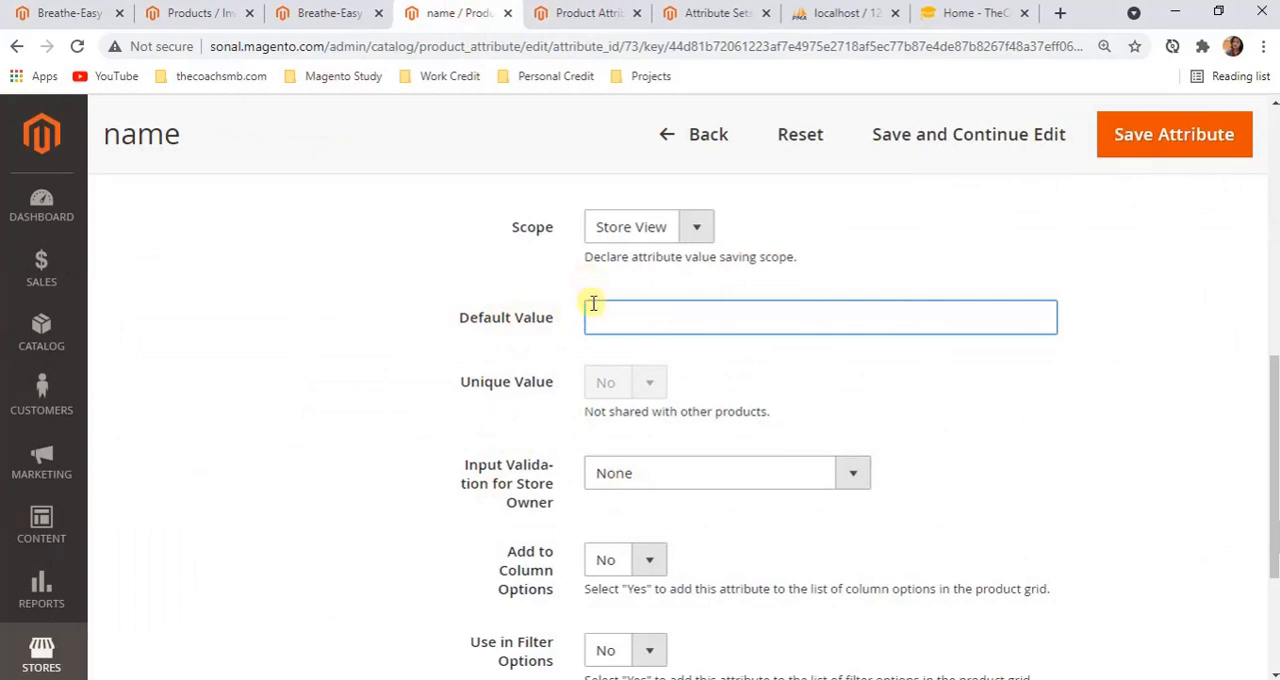
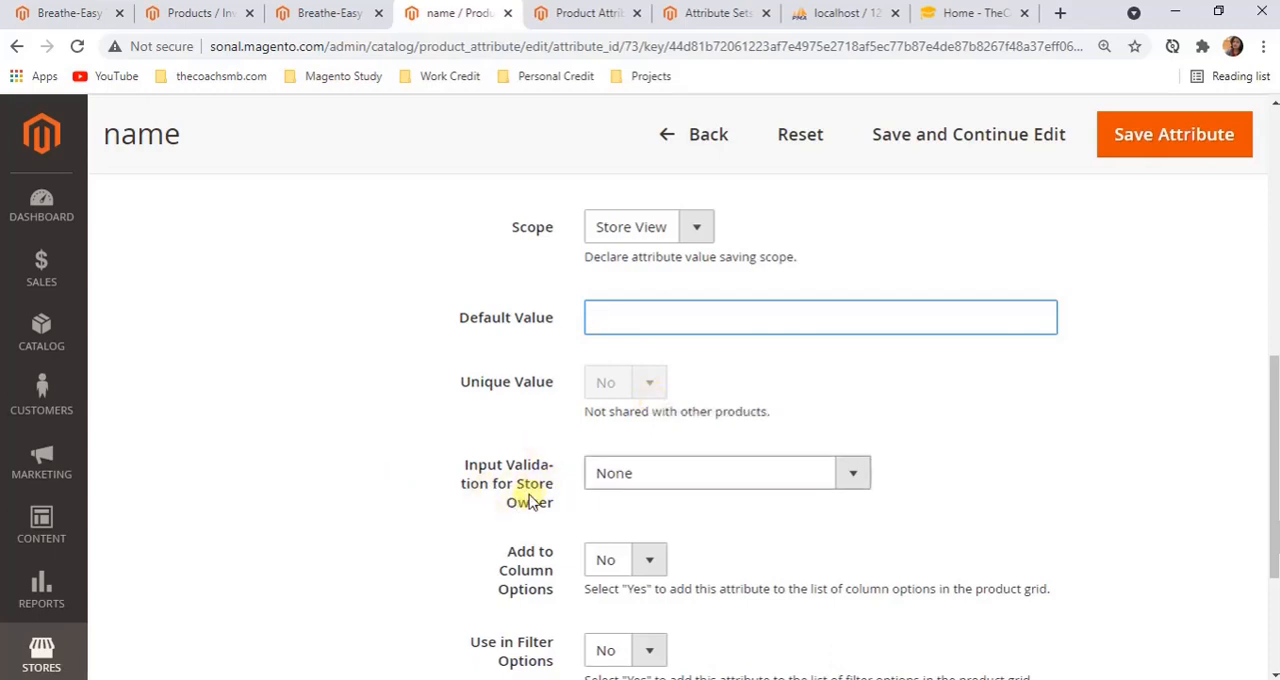
# Examine the name attribute's Input Validation for Store Owner choices and the description of Add to Column Options
pyautogui.click(612, 477)
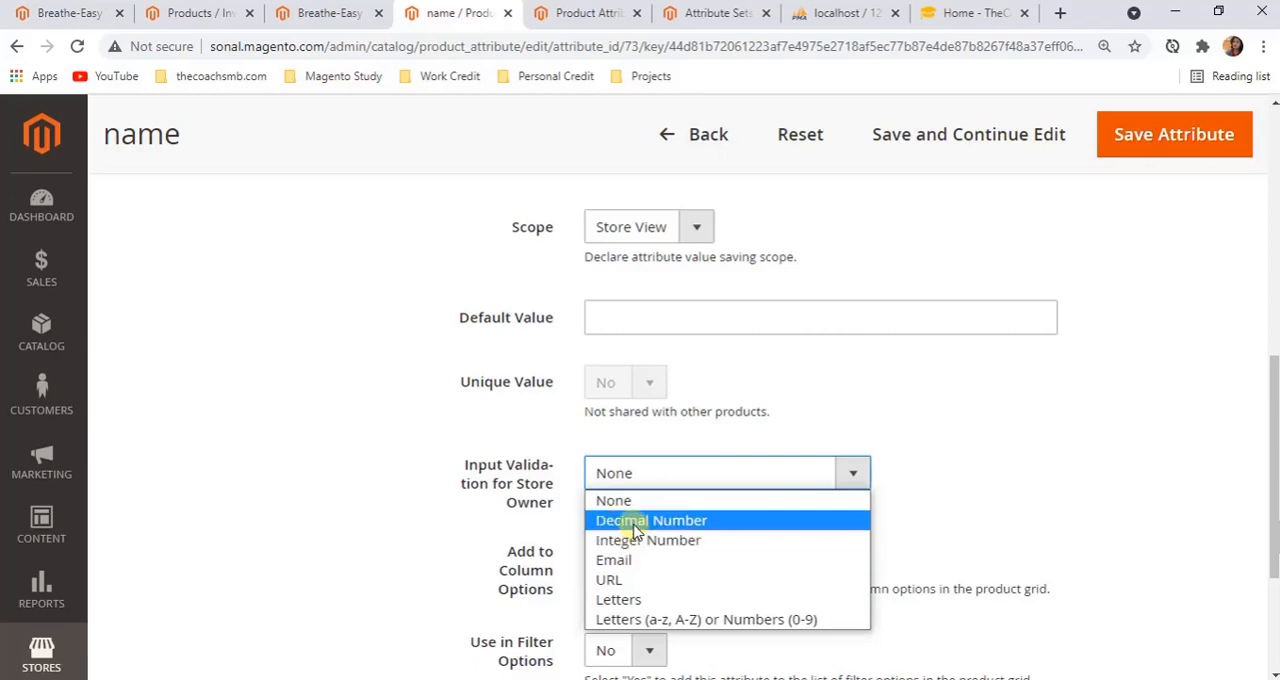
pyautogui.click(920, 505)
pyautogui.scroll(-1, 625, 568)
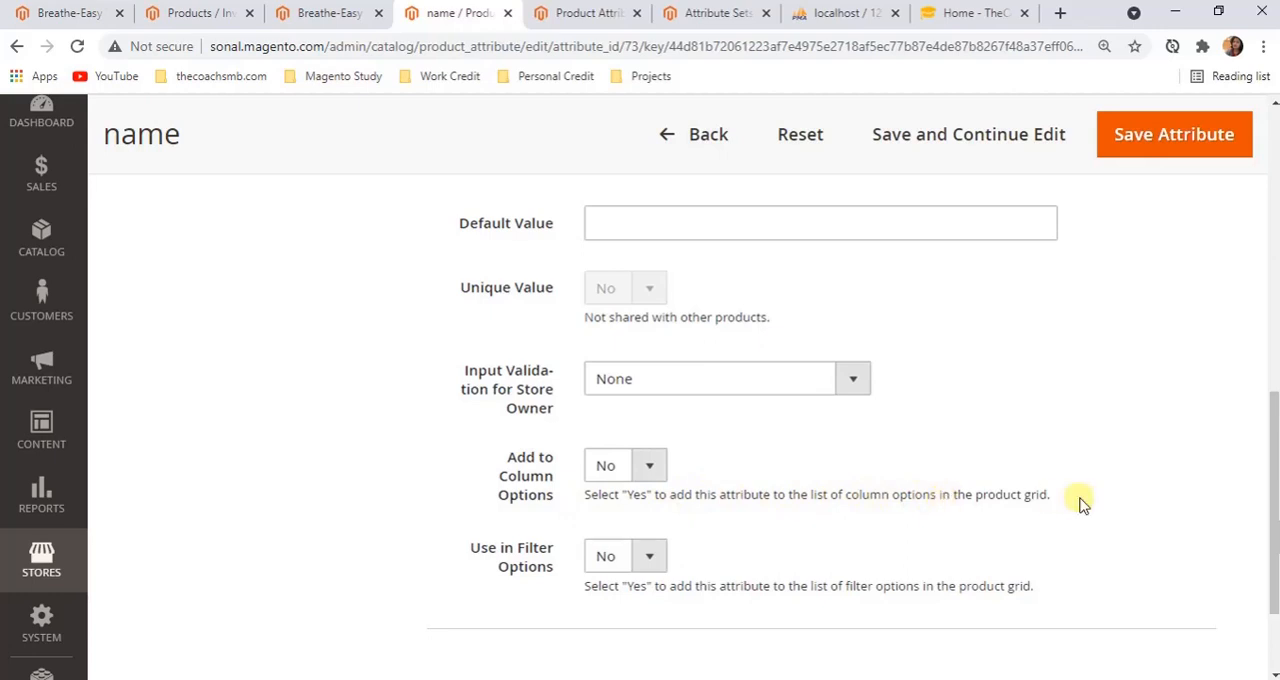
pyautogui.moveTo(1064, 490); pyautogui.dragTo(975, 489)
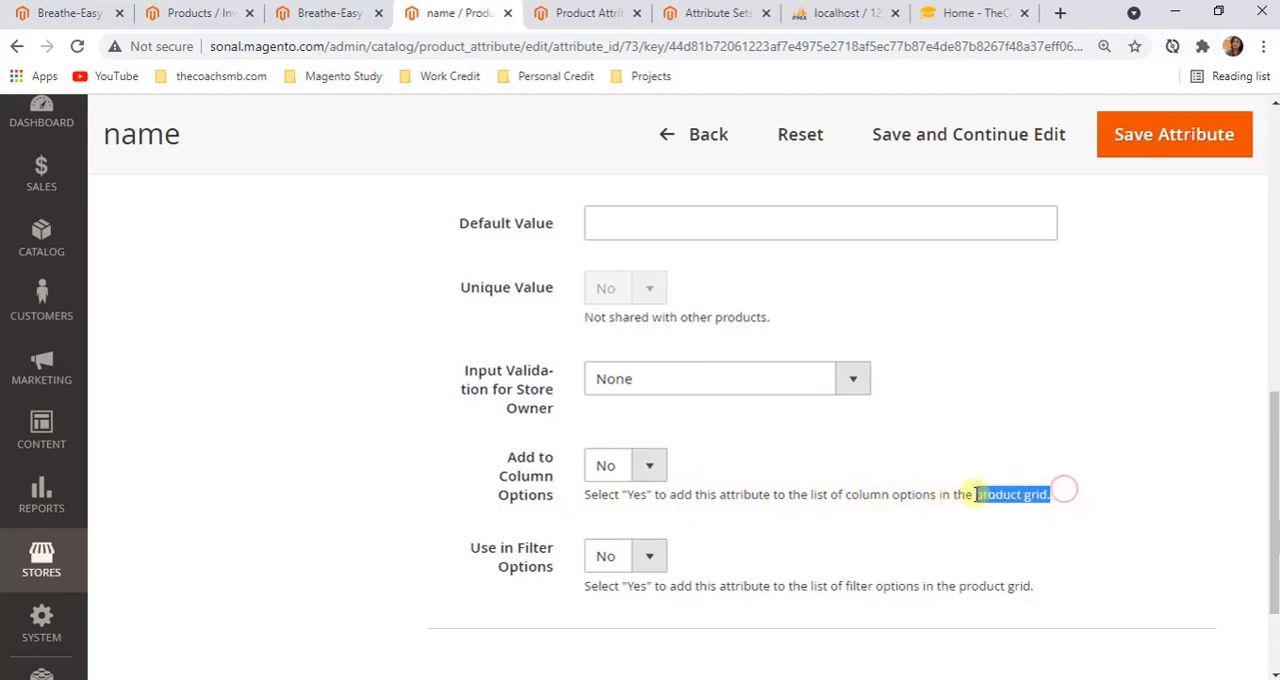
pyautogui.click(960, 550)
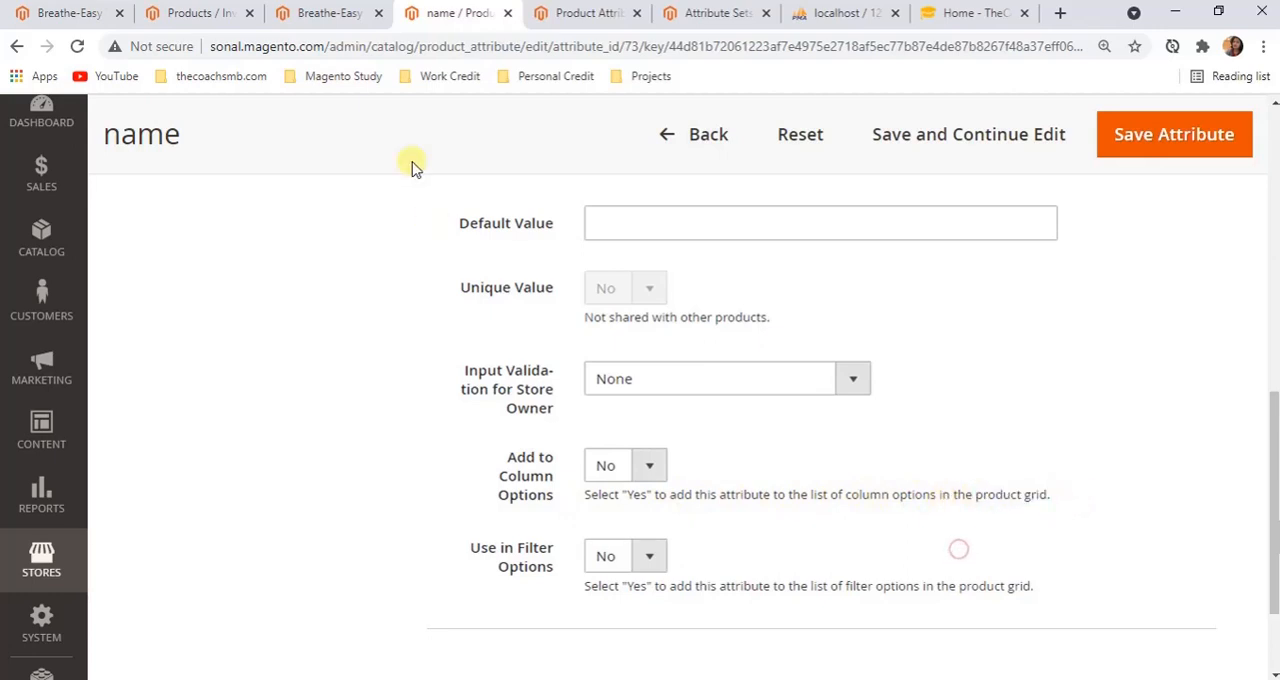
# Look over the admin Products grid in relation to Add to Column Options, and return to the name attribute
pyautogui.click(223, 12)
pyautogui.scroll(-5, 503, 443)
pyautogui.scroll(5, 845, 343)
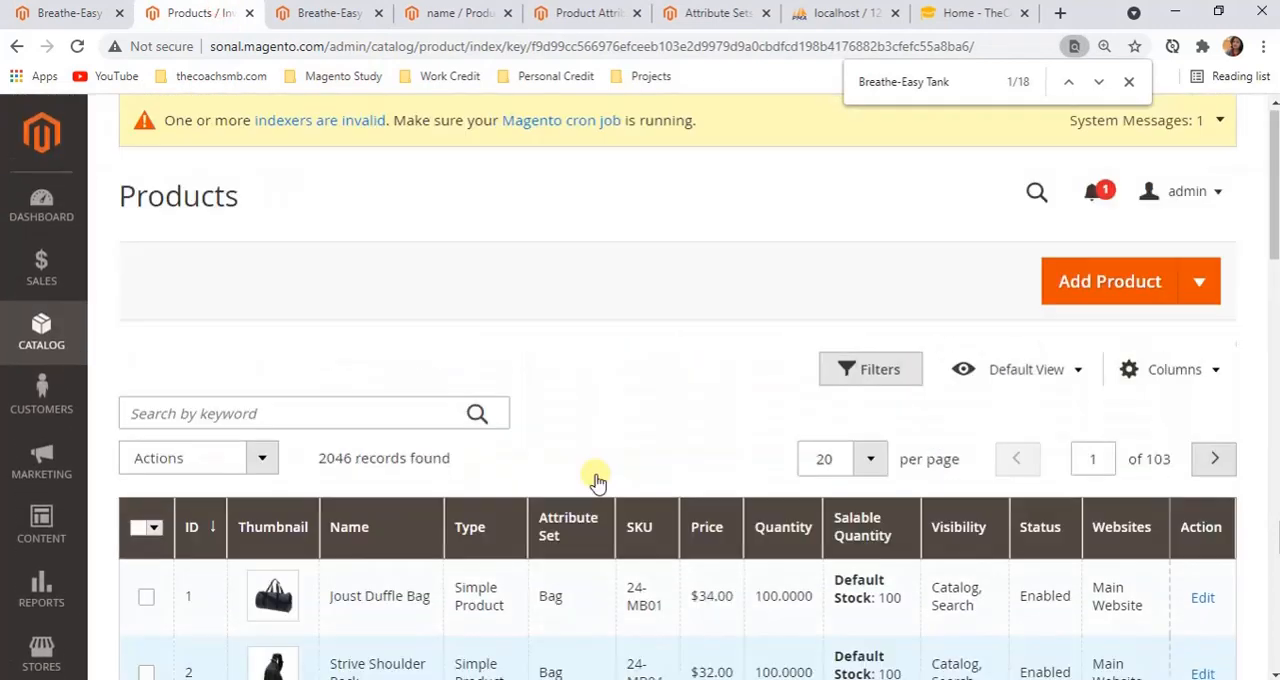
pyautogui.click(42, 335)
pyautogui.click(570, 300)
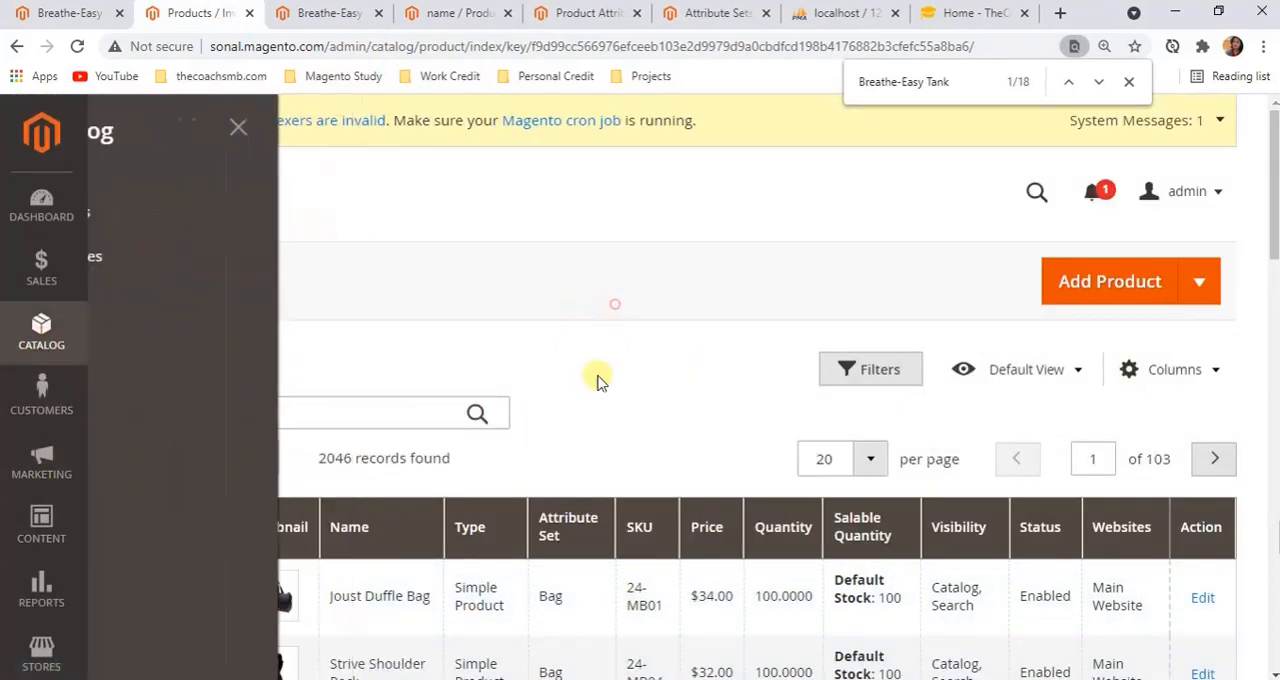
pyautogui.click(477, 8)
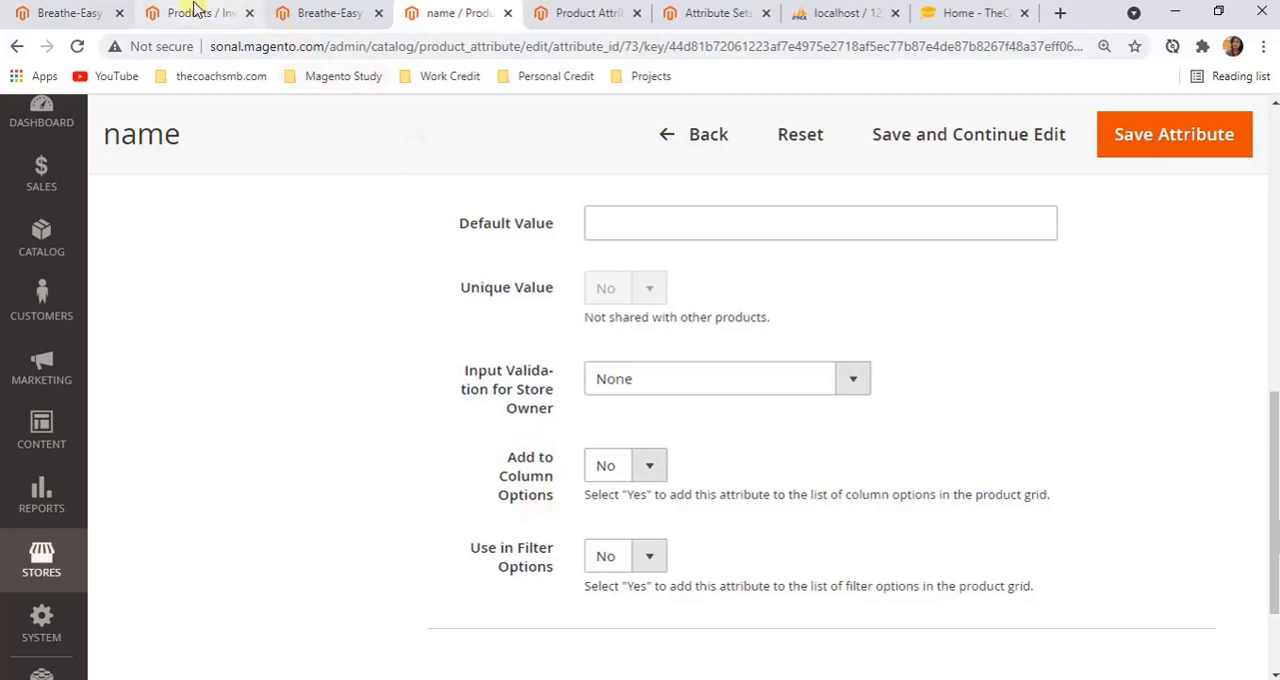
# Examine the full list of columns available for the Products grid, and return to the name attribute's advanced properties
pyautogui.click(222, 12)
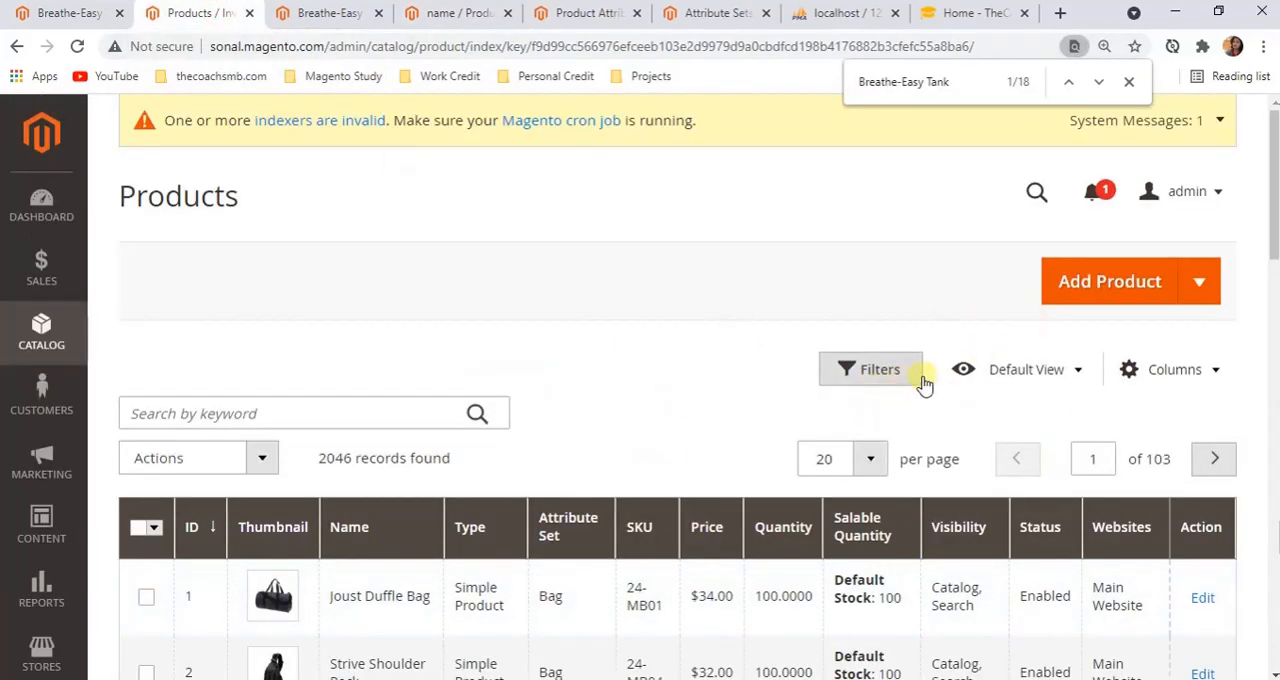
pyautogui.click(1220, 369)
pyautogui.scroll(-2, 1165, 374)
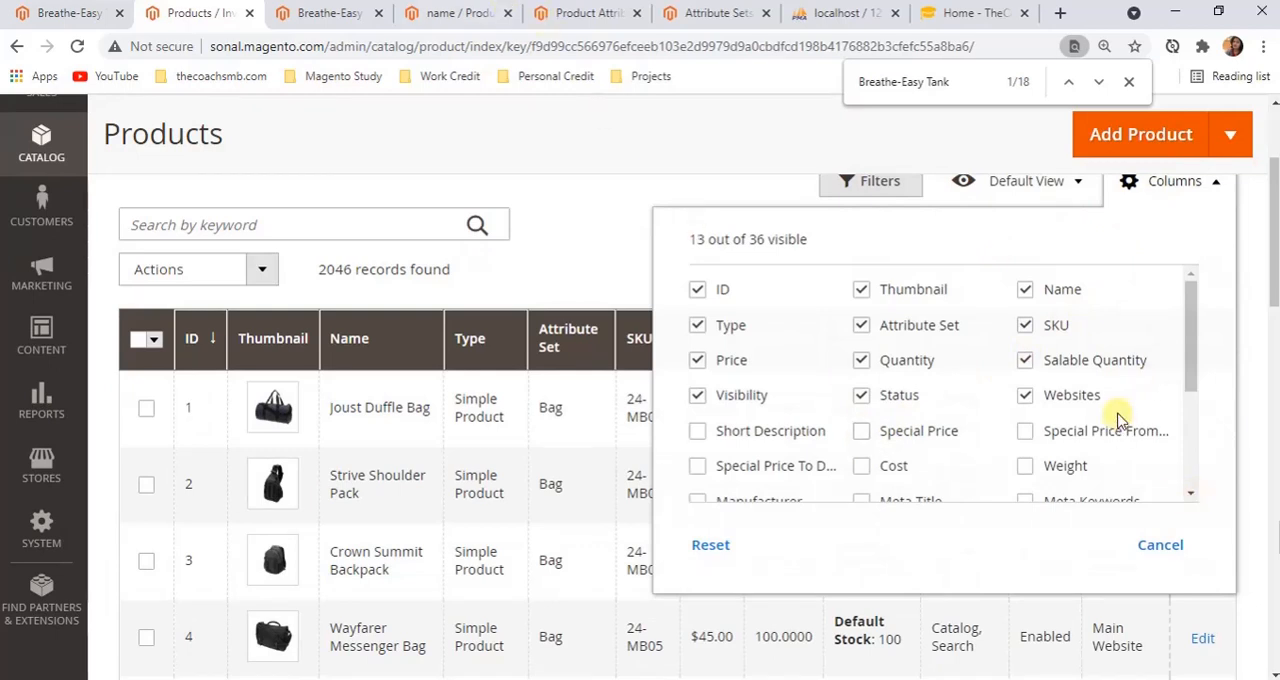
pyautogui.scroll(-3, 1105, 485)
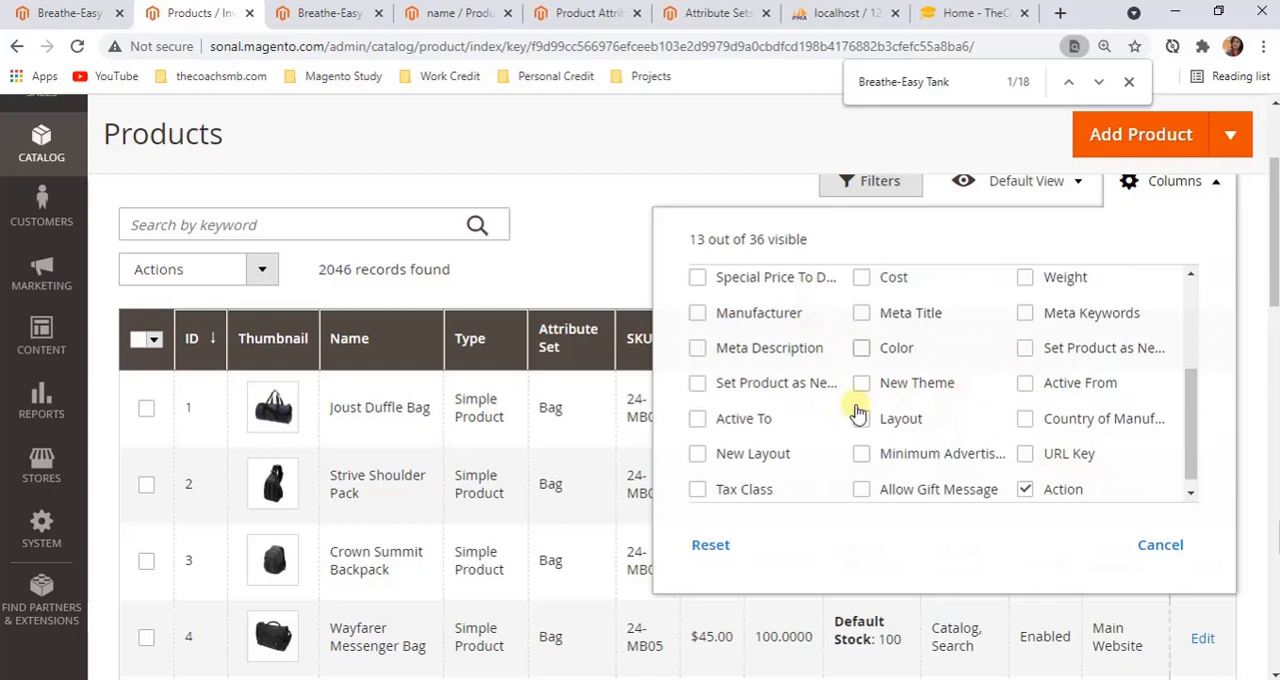
pyautogui.click(625, 232)
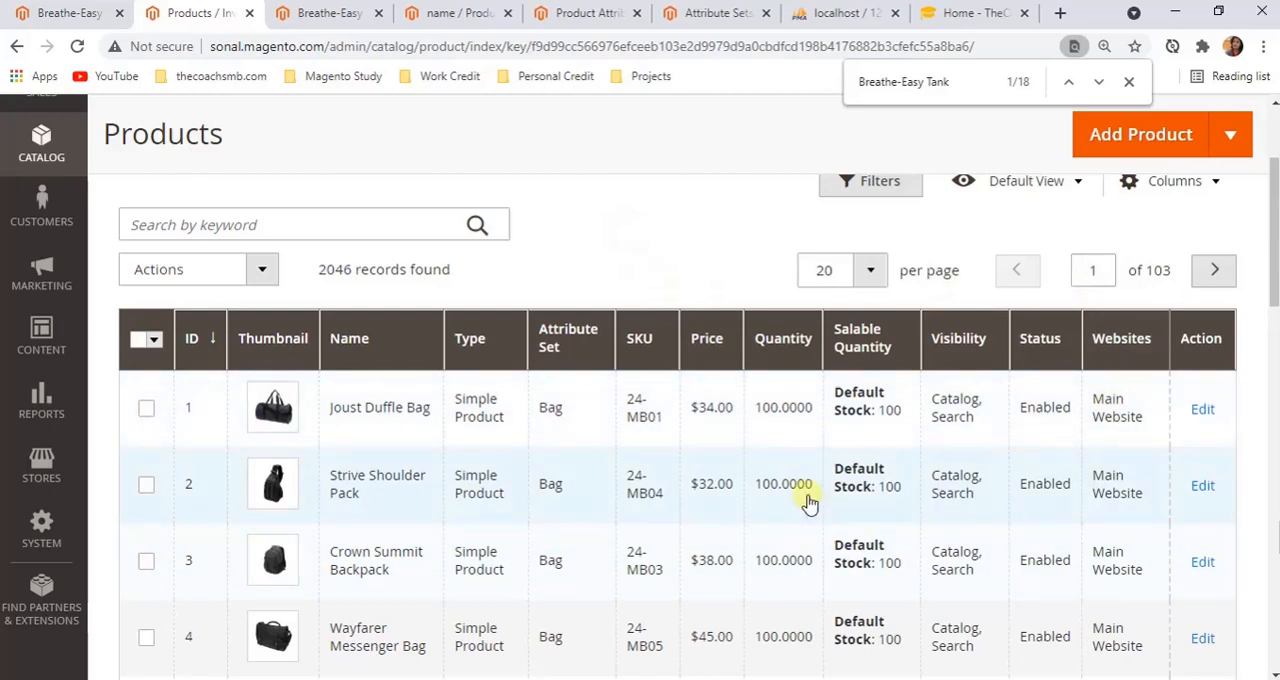
pyautogui.click(453, 16)
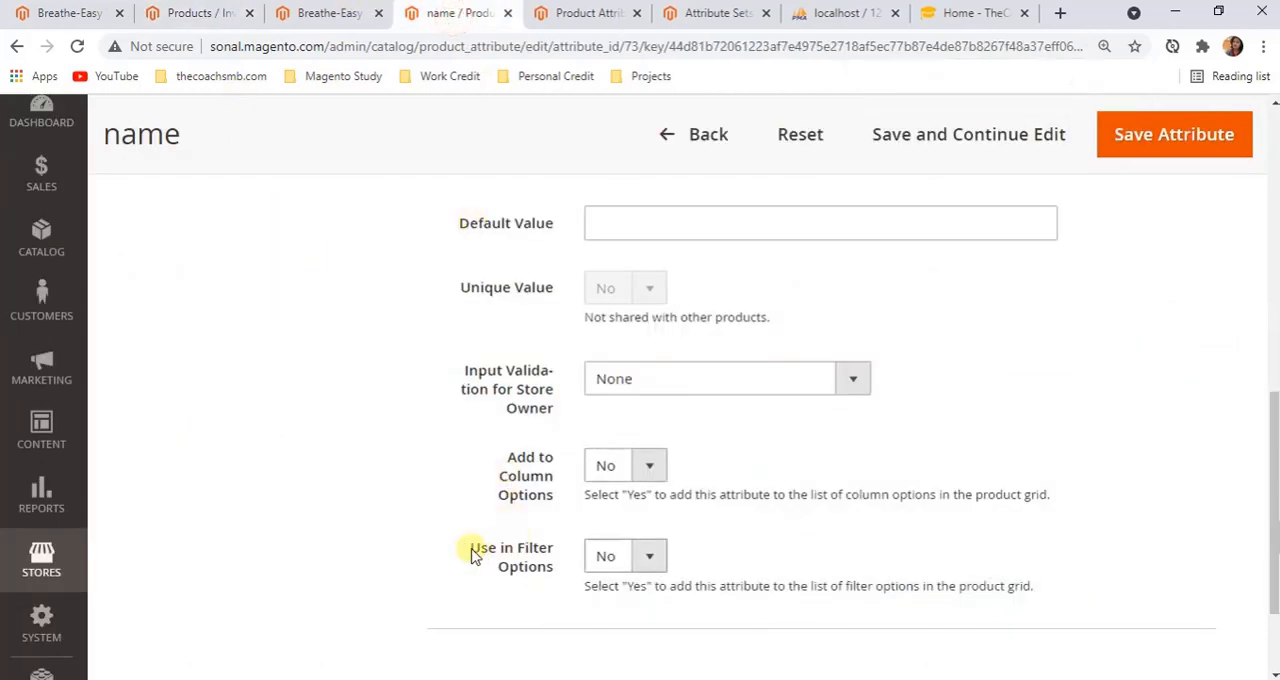
# Compare the Use in Filter Options choices with the Products grid's filters, and return to the name attribute
pyautogui.click(641, 561)
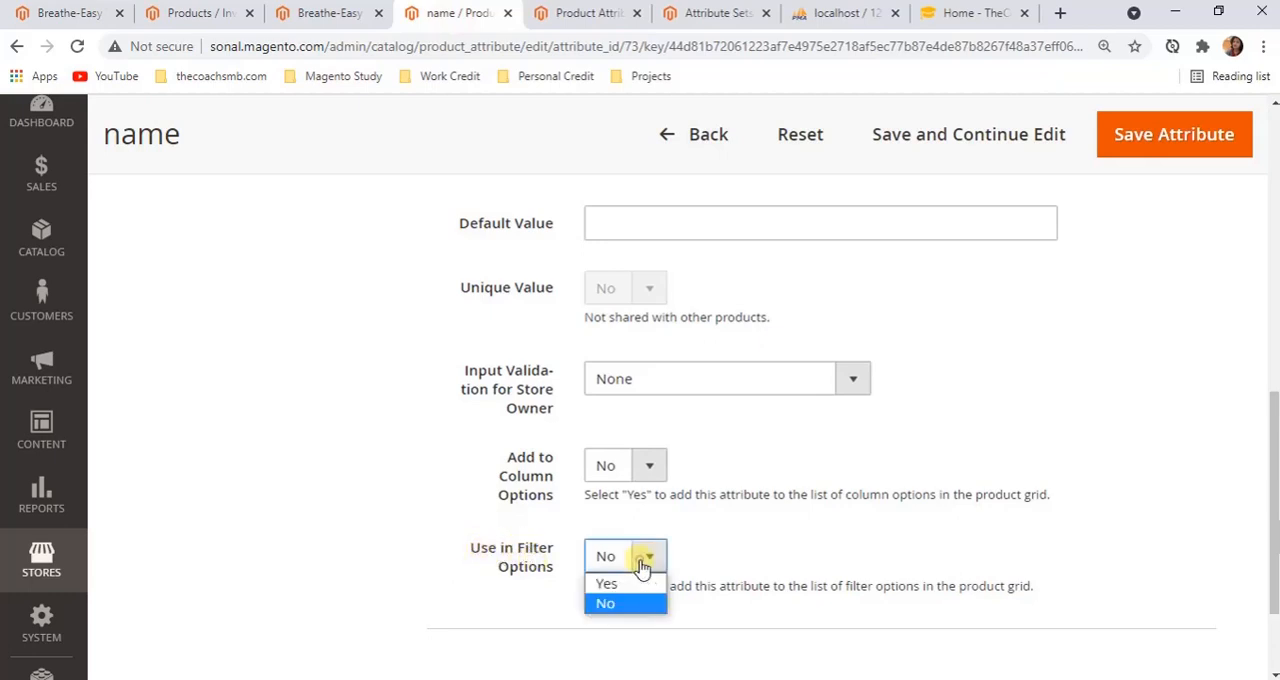
pyautogui.click(232, 16)
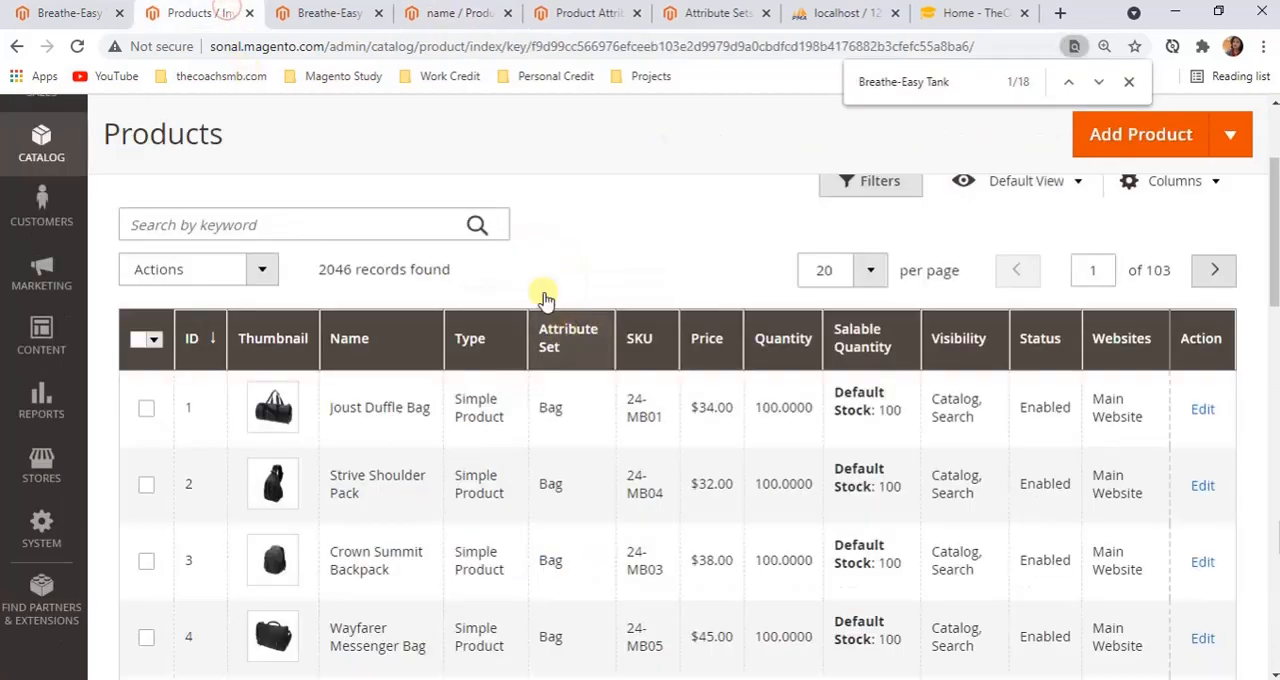
pyautogui.scroll(1, 838, 332)
pyautogui.click(863, 273)
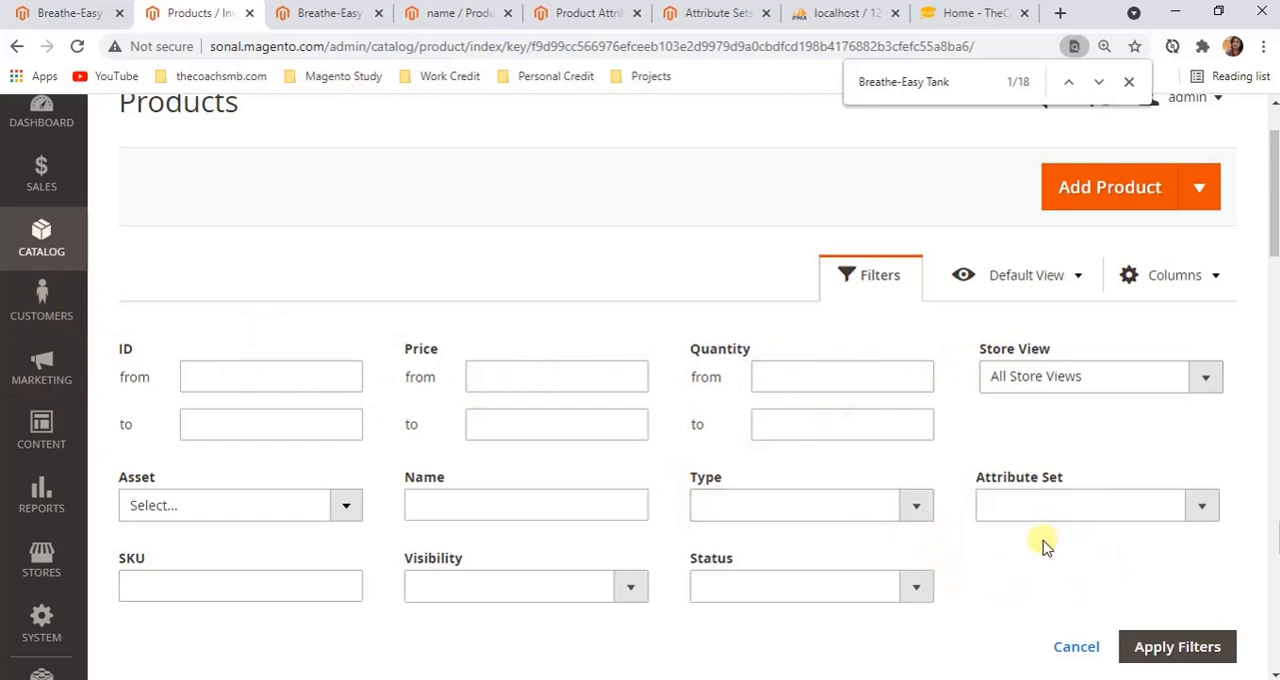
pyautogui.click(445, 16)
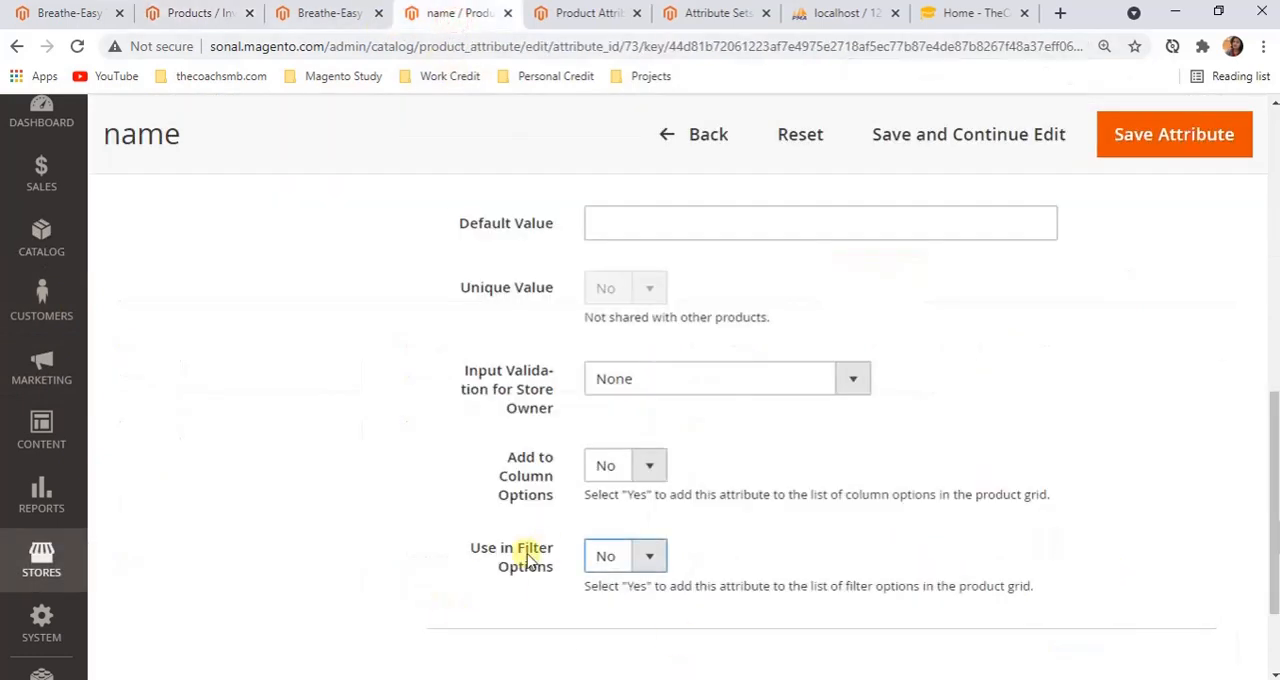
# Examine the name attribute's Manage Labels section and its title fields for each store view
pyautogui.scroll(10, 646, 517)
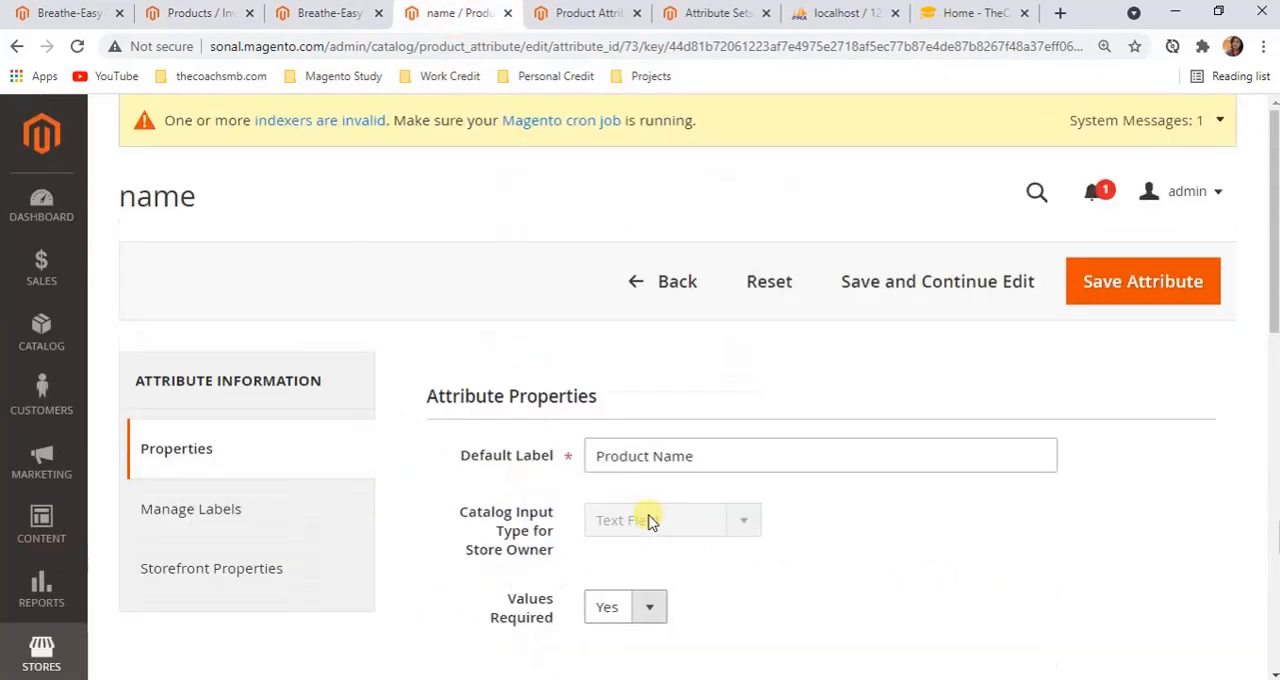
pyautogui.click(251, 528)
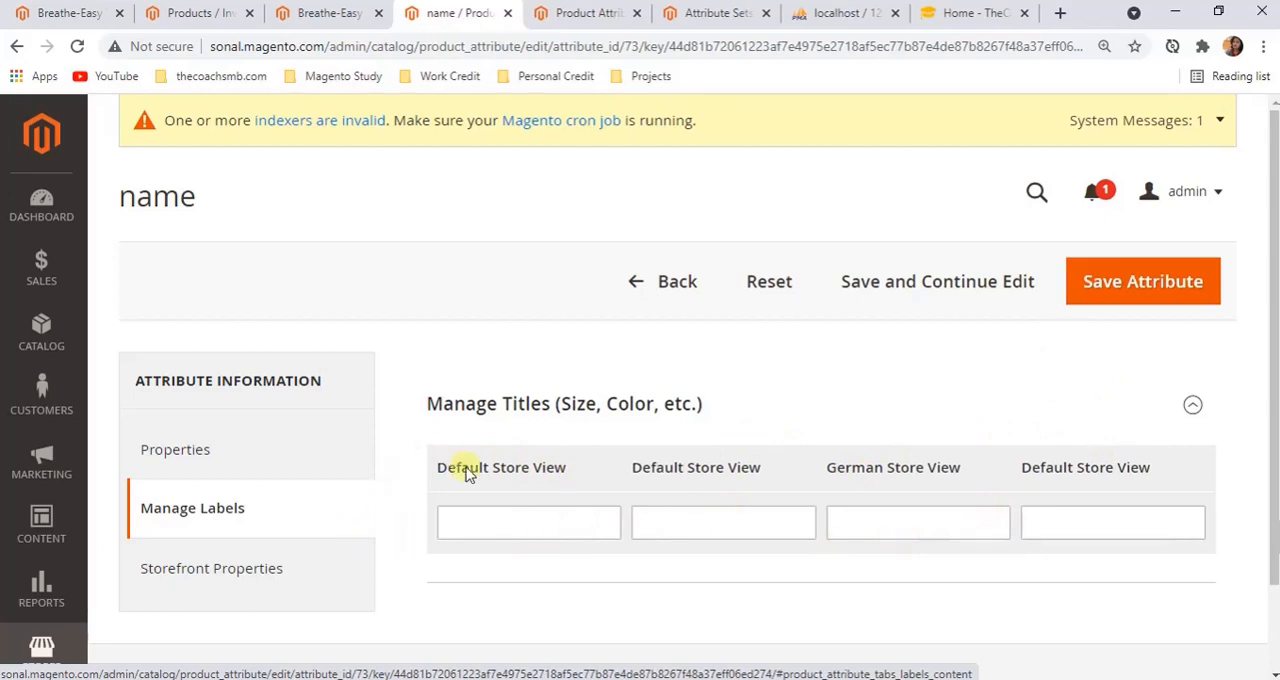
pyautogui.click(465, 529)
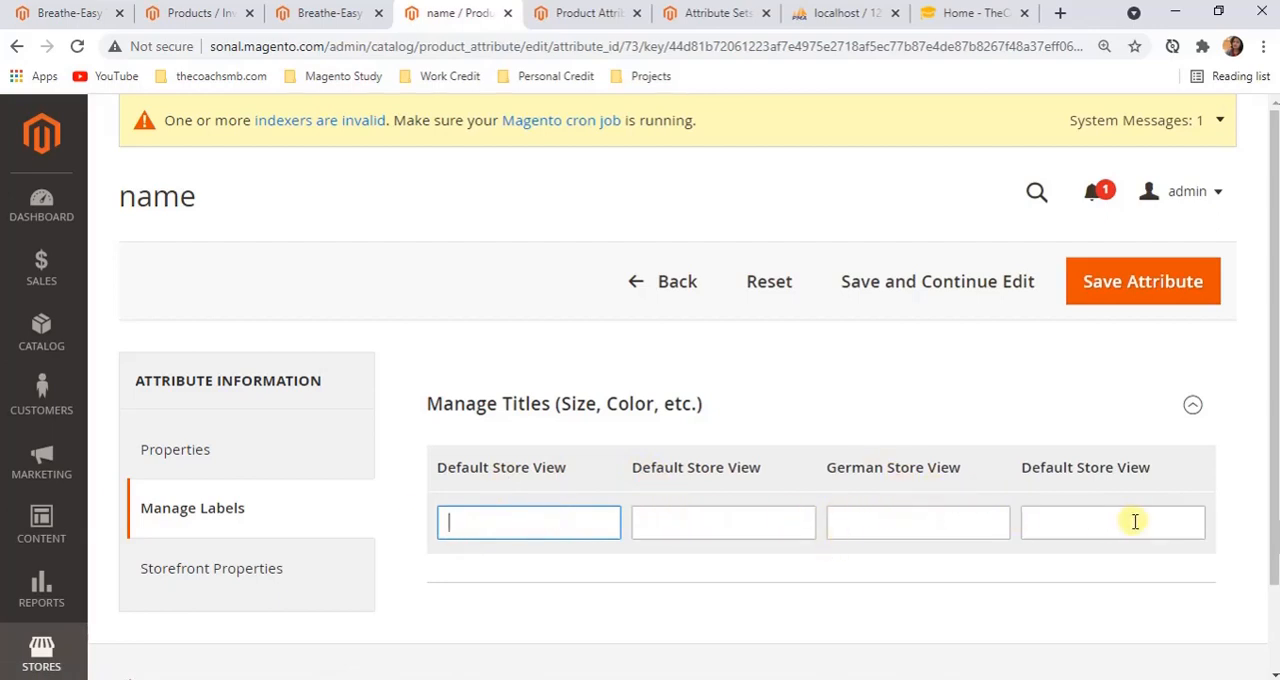
# Review the name attribute's Storefront Properties, from Use in Search down to Used for Sorting in Product Listing
pyautogui.scroll(-1, 1134, 520)
pyautogui.click(286, 508)
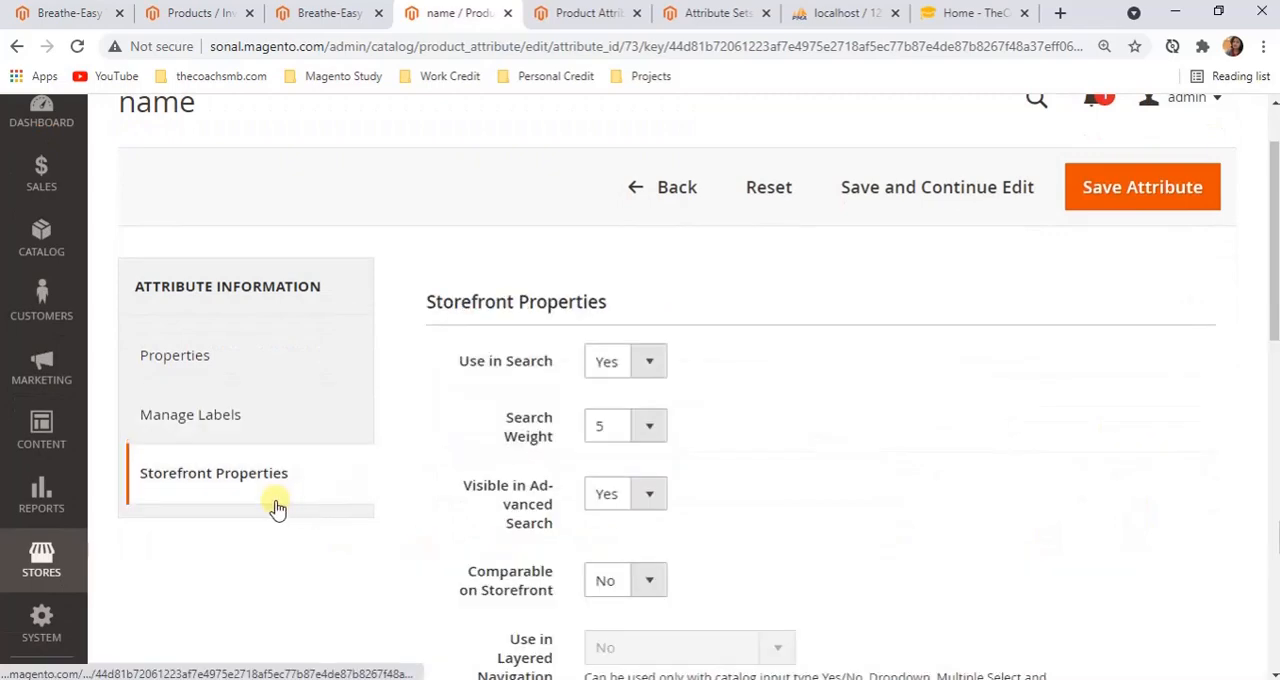
pyautogui.scroll(-7, 783, 563)
pyautogui.scroll(-3, 1115, 620)
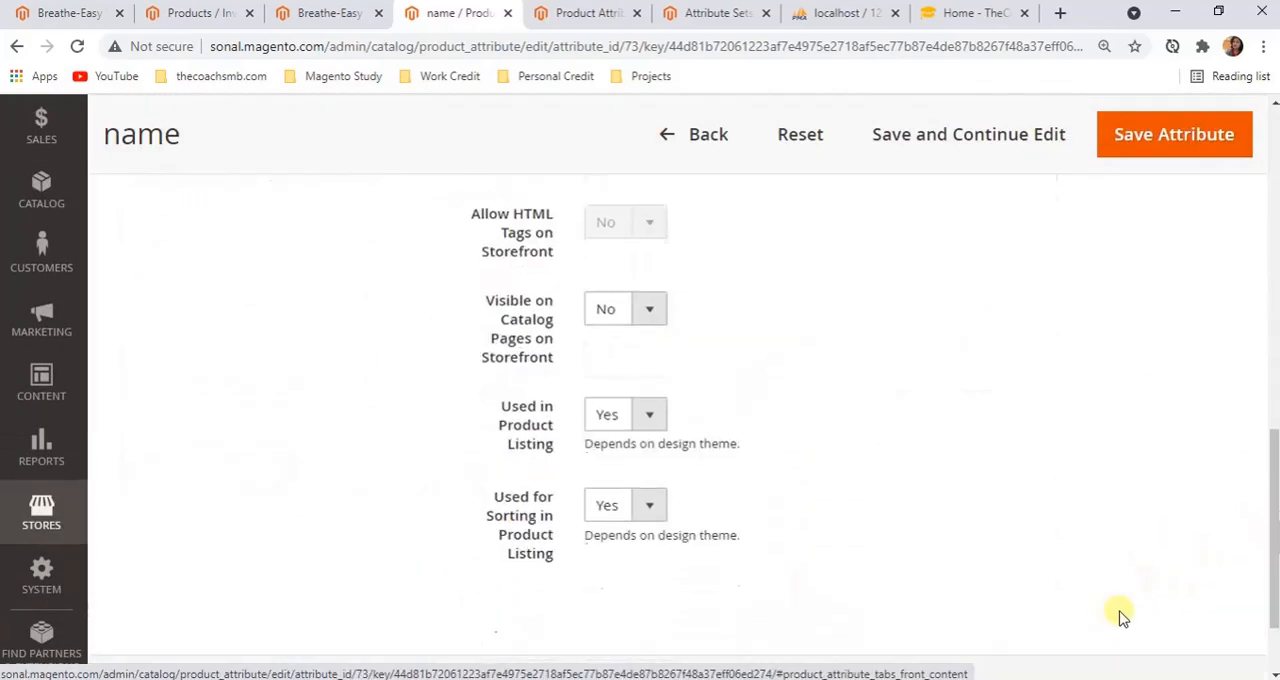
pyautogui.scroll(9, 1118, 618)
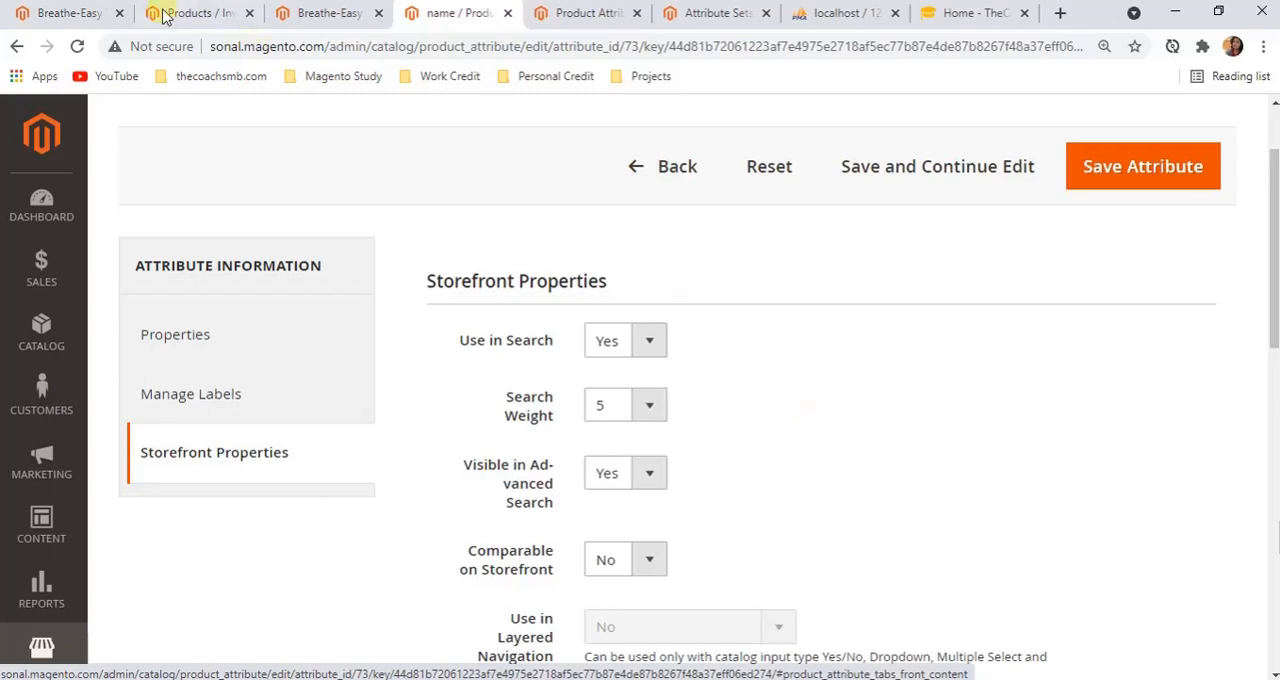
# Examine the Breathe-Easy Tank storefront page's search box and More Information details, and return to the attribute's Storefront Properties
pyautogui.click(63, 14)
pyautogui.scroll(6, 1146, 323)
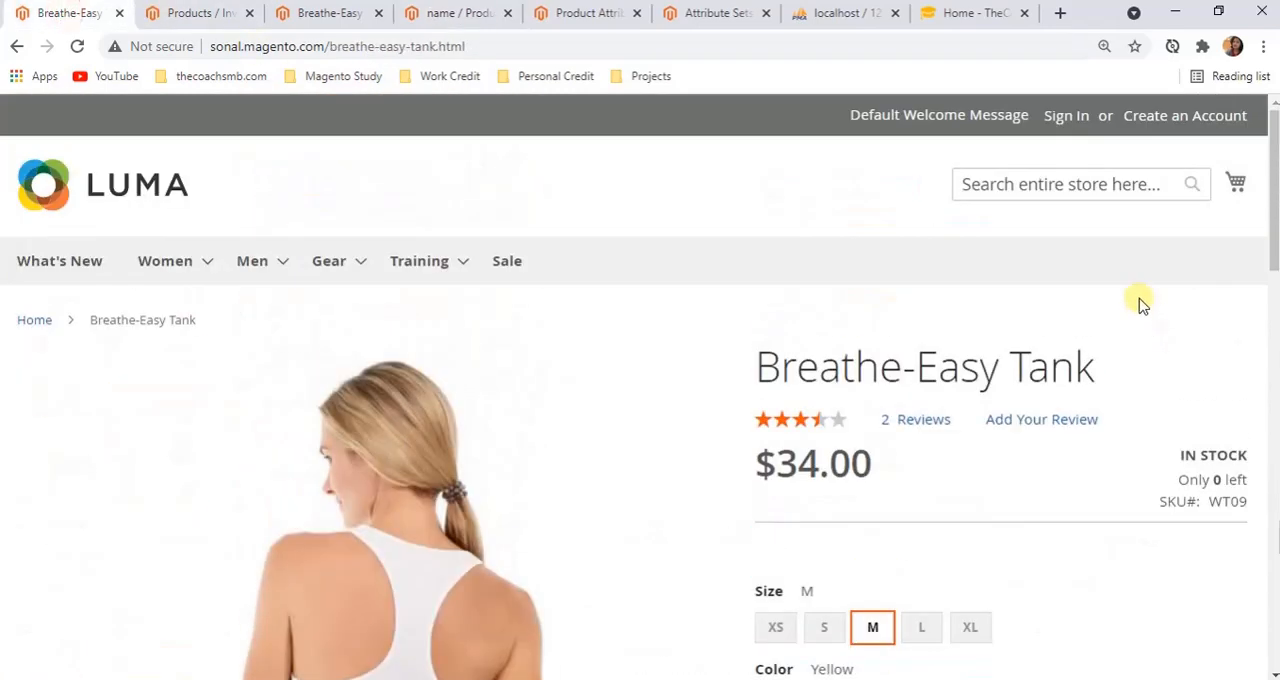
pyautogui.click(1040, 187)
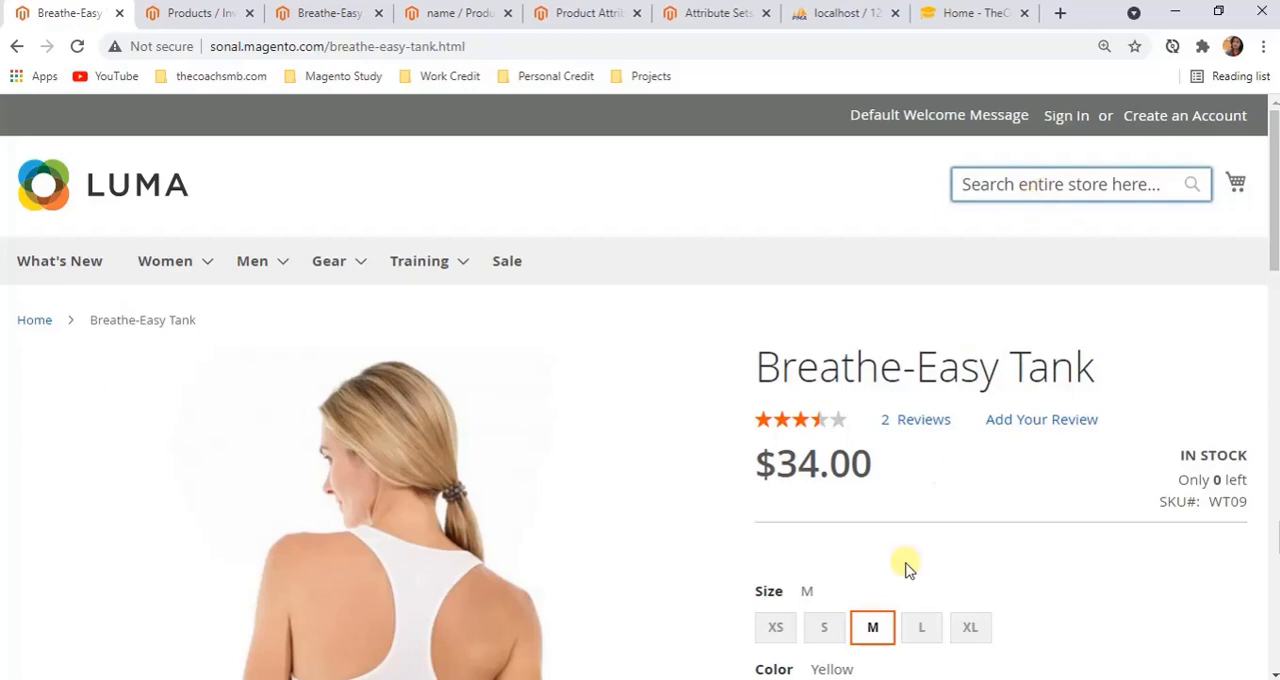
pyautogui.scroll(-5, 903, 563)
pyautogui.scroll(-3, 429, 546)
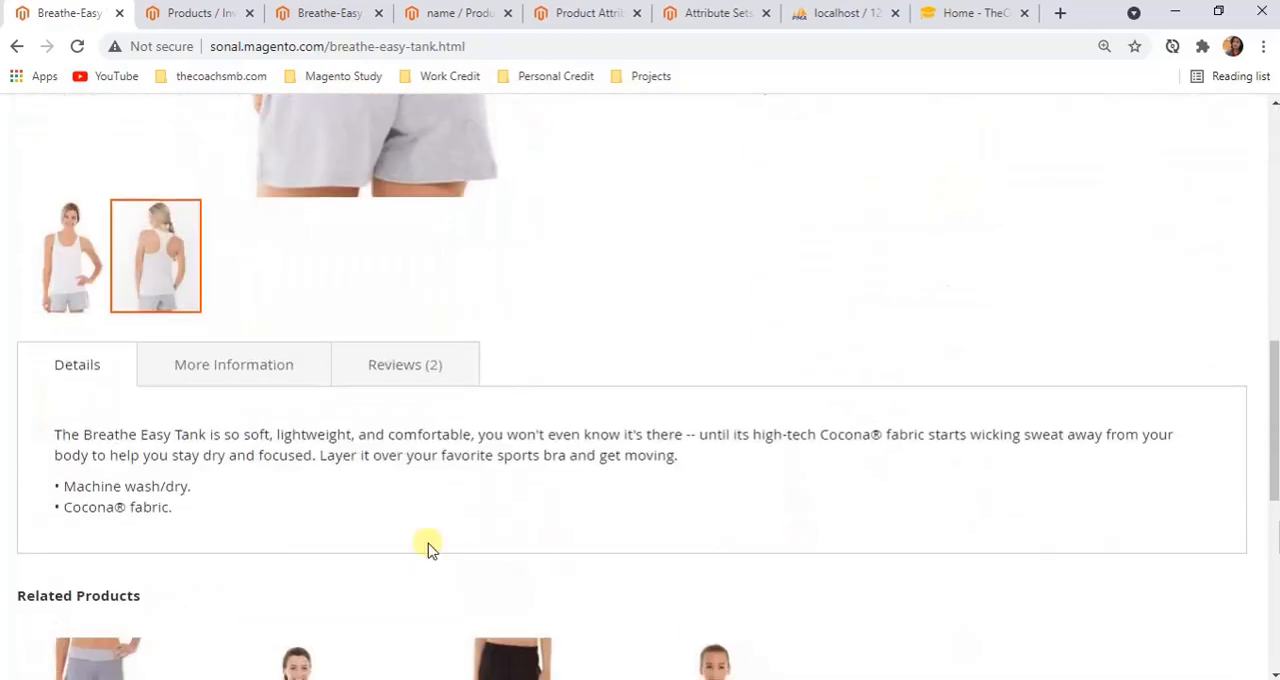
pyautogui.click(243, 378)
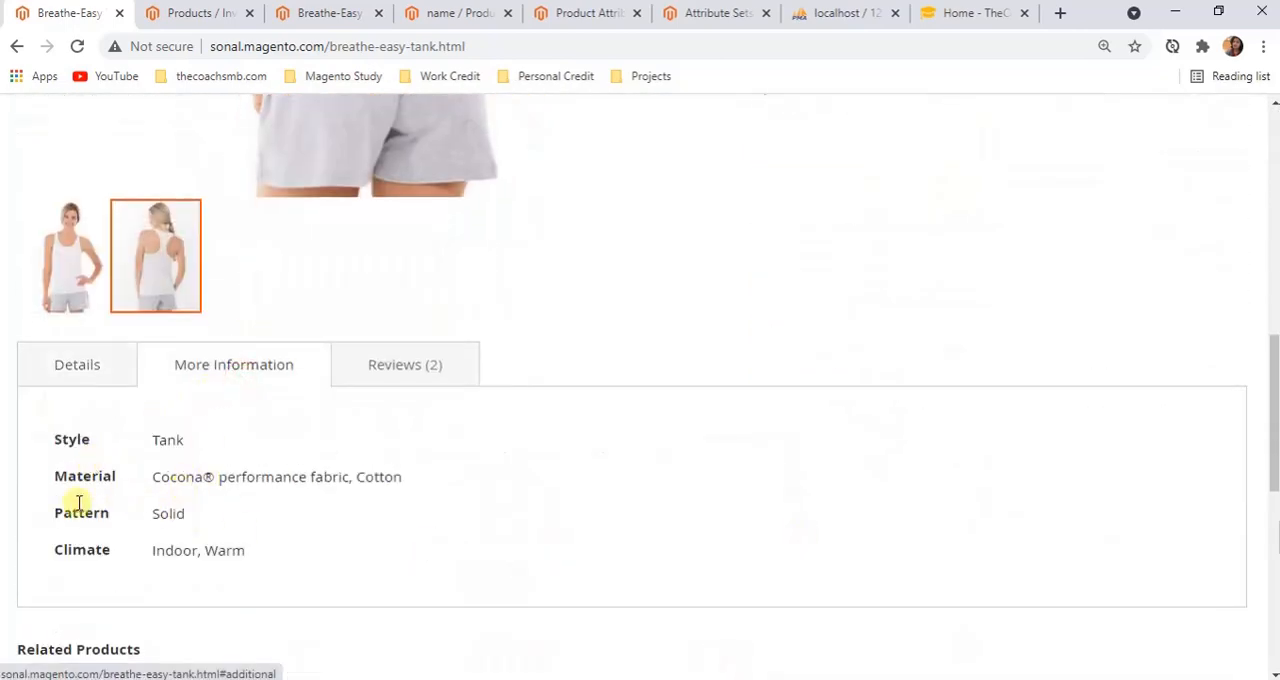
pyautogui.scroll(6, 980, 363)
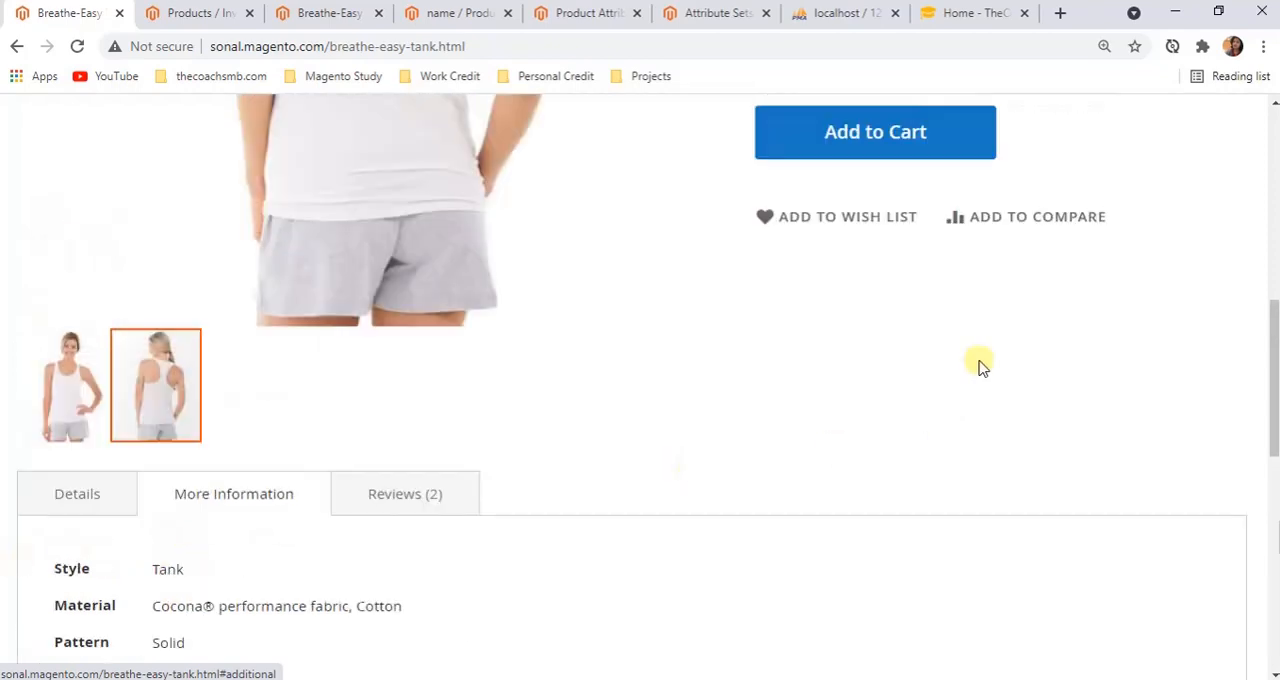
pyautogui.scroll(1, 980, 363)
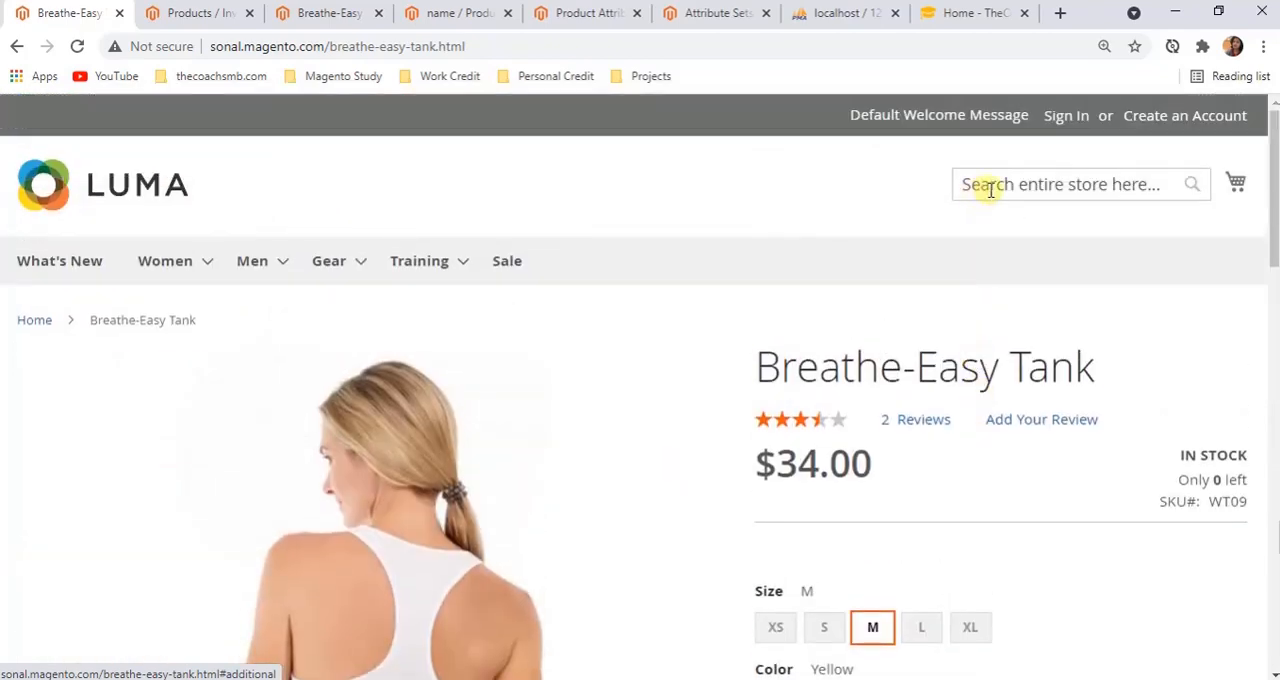
pyautogui.click(455, 13)
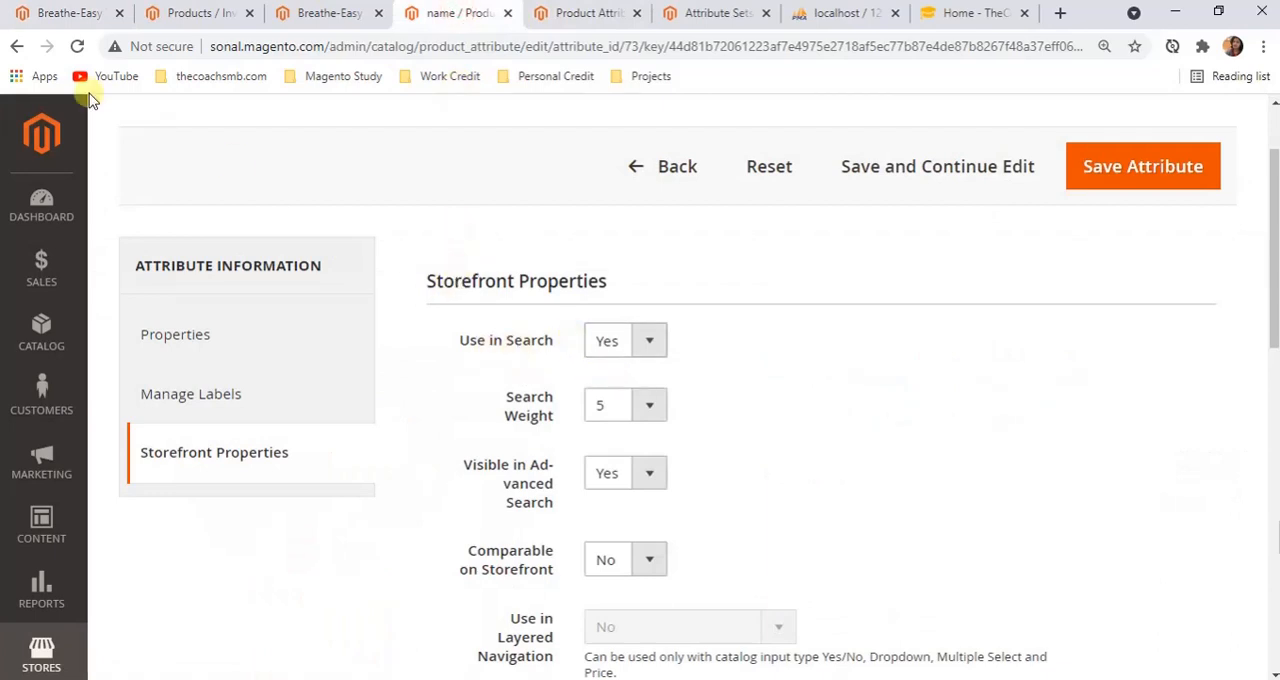
# Relate the storefront search box to the Breathe-Easy Tank's product name, and return to the name attribute's Search Weight
pyautogui.click(46, 13)
pyautogui.click(1035, 186)
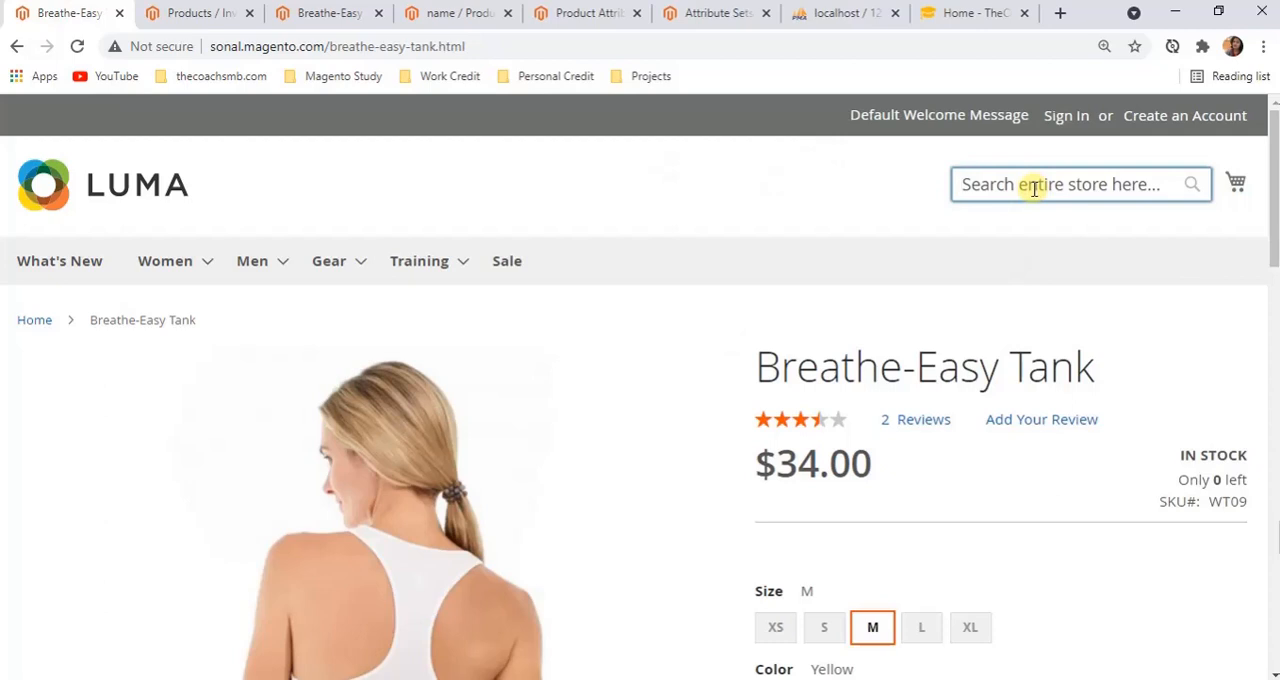
pyautogui.write('a')
pyautogui.press('BackSpace')
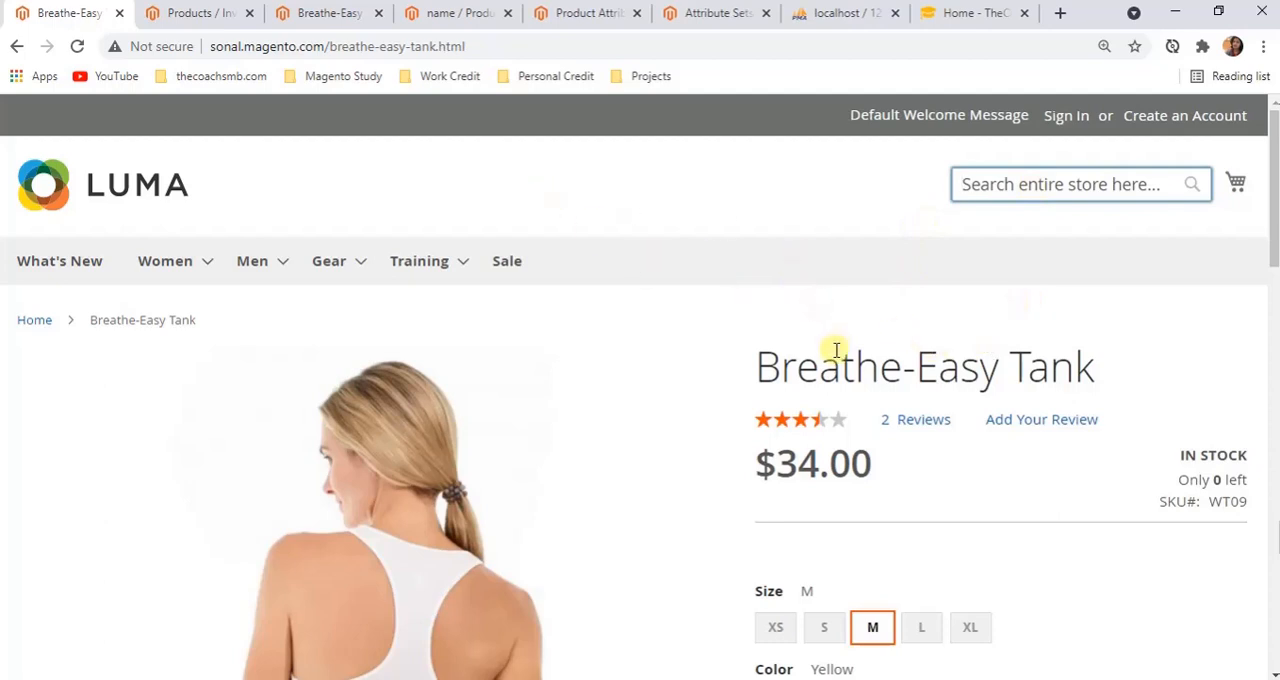
pyautogui.moveTo(768, 372); pyautogui.dragTo(1101, 383)
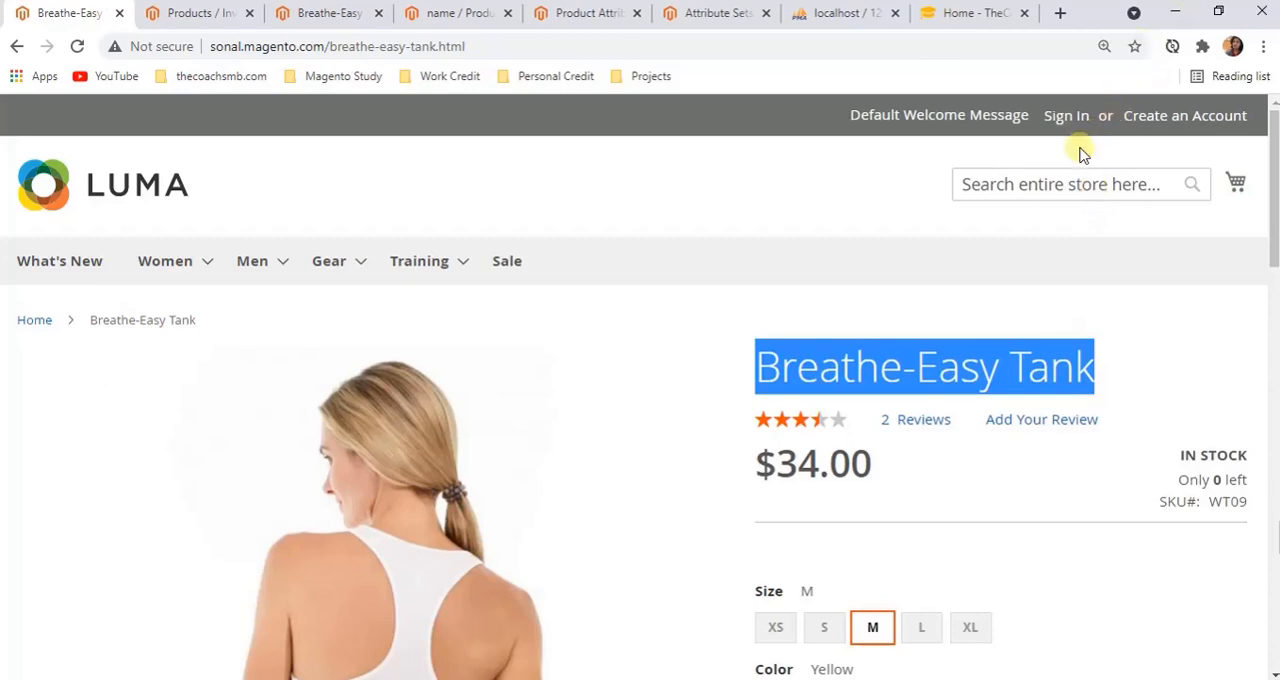
pyautogui.scroll(-4, 406, 411)
pyautogui.scroll(1, 543, 471)
pyautogui.scroll(3, 898, 453)
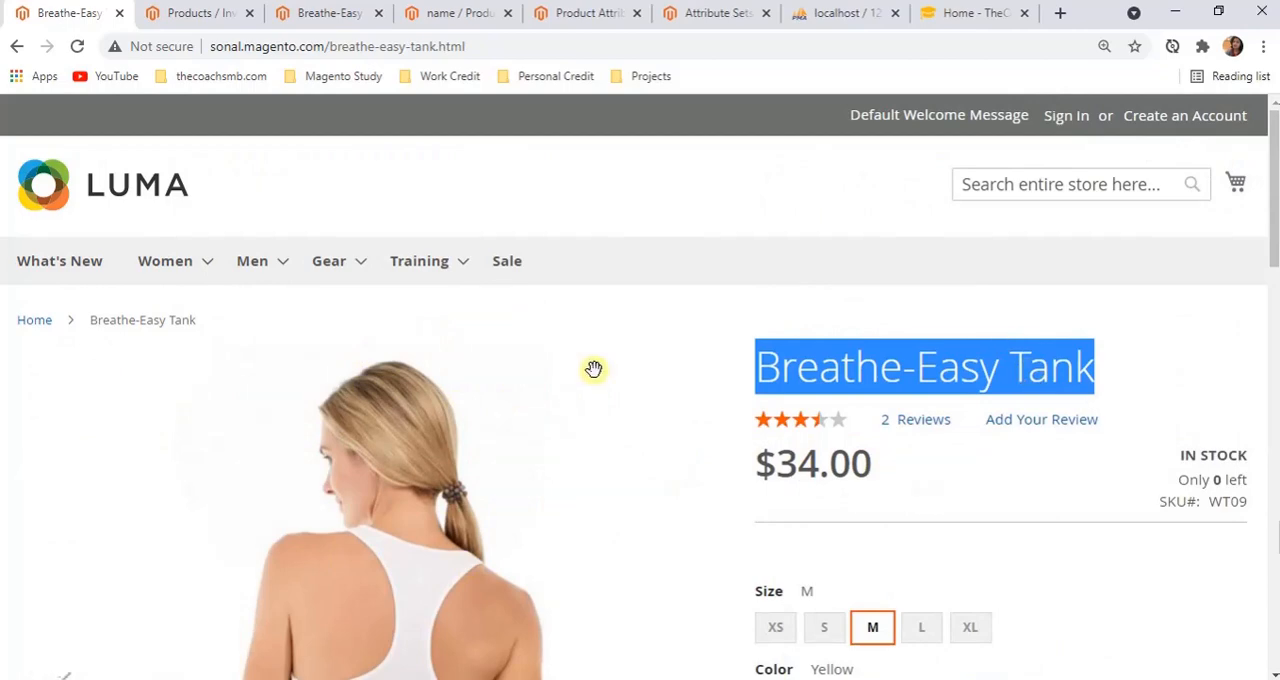
pyautogui.click(452, 22)
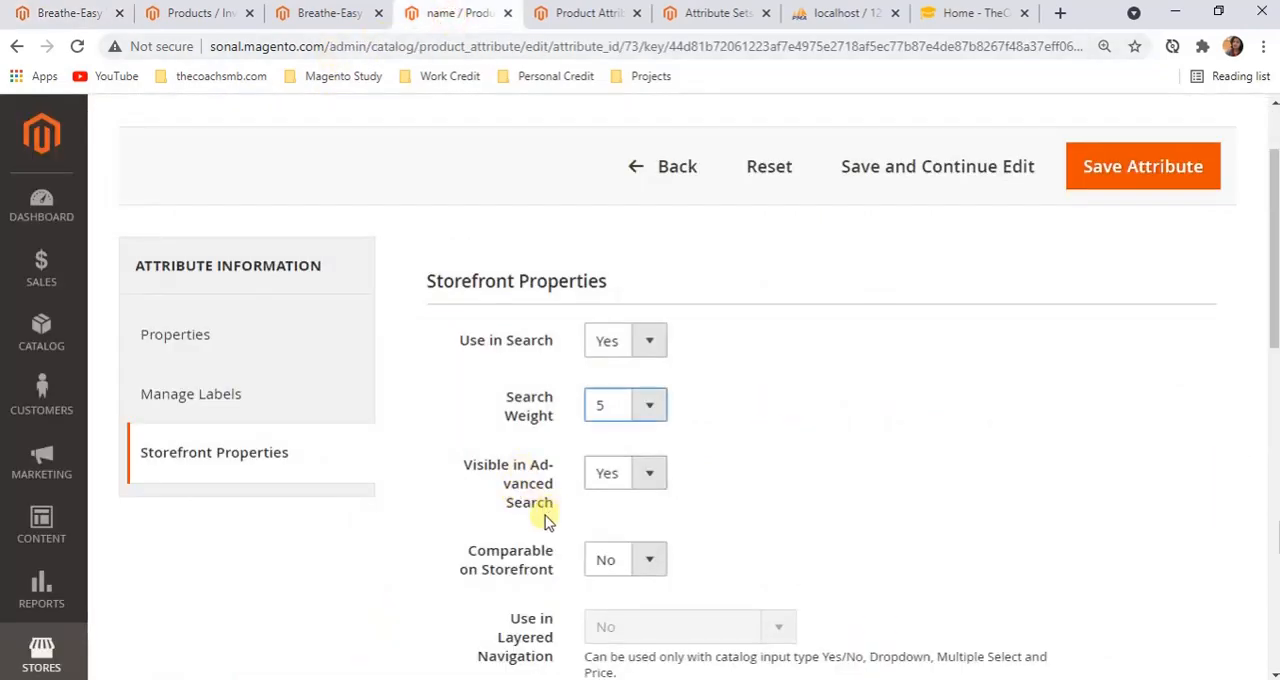
# Open the storefront's Advanced Search page from the footer of the Breathe-Easy Tank page
pyautogui.click(38, 13)
pyautogui.scroll(-10, 664, 378)
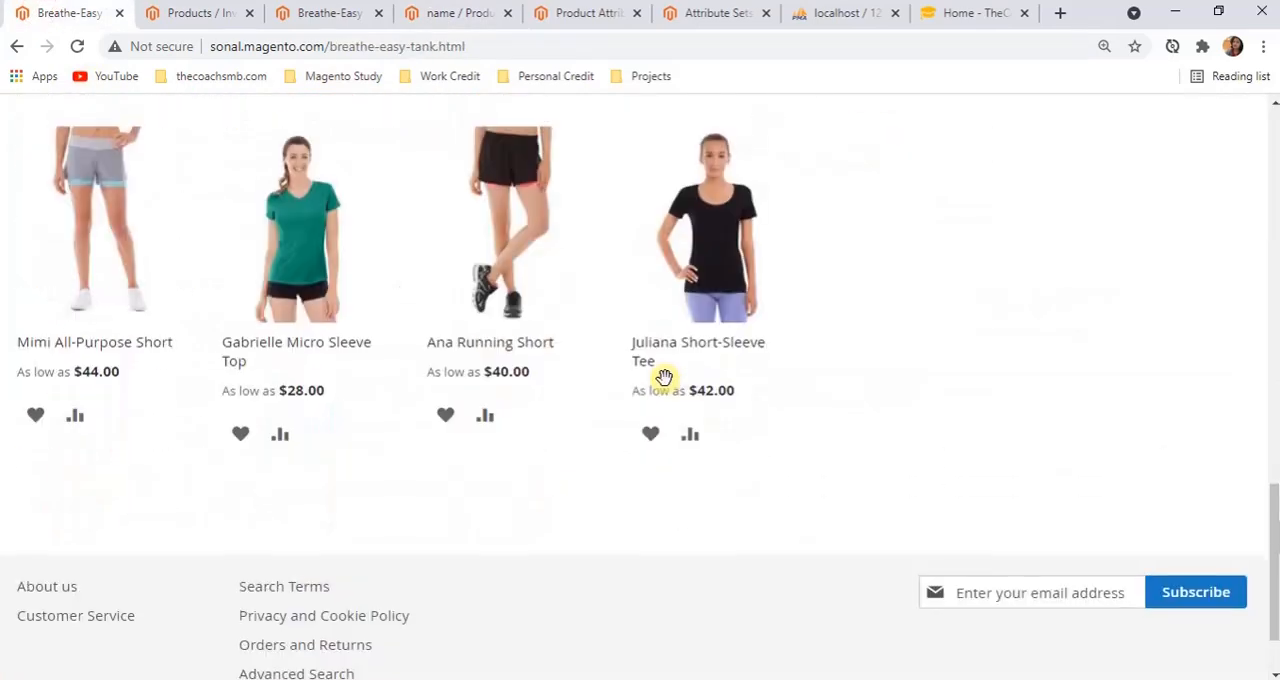
pyautogui.scroll(-1, 664, 378)
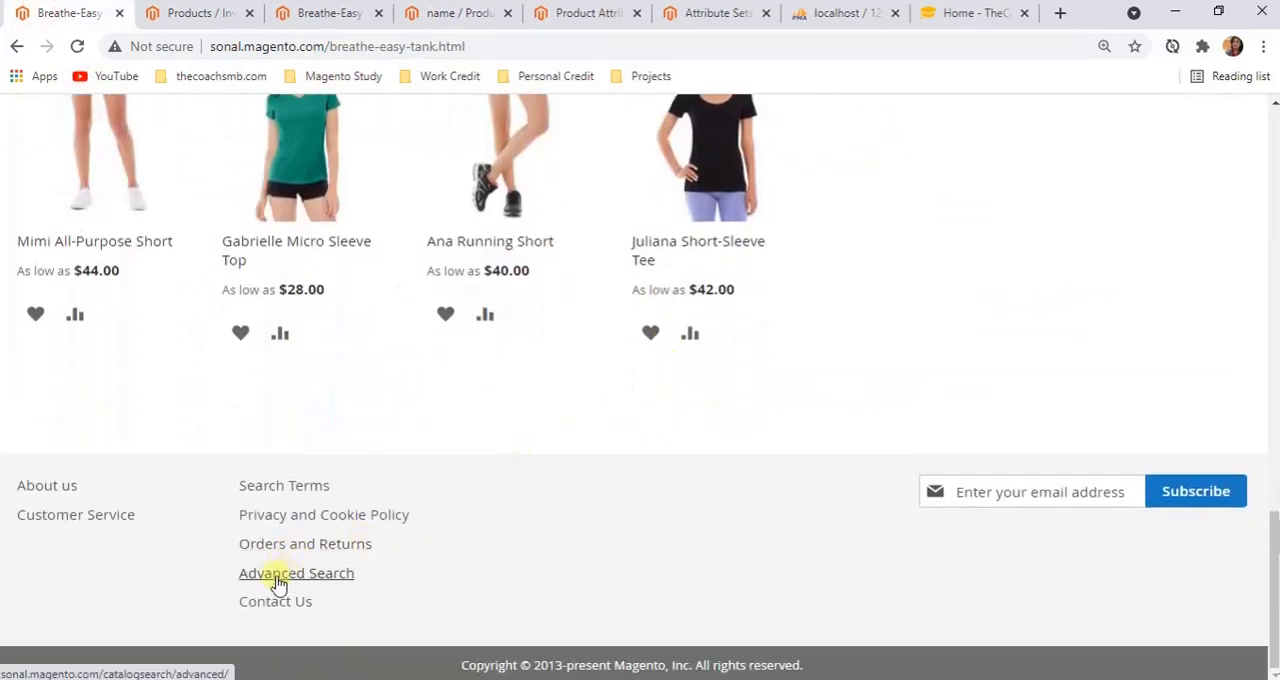
pyautogui.click(279, 583)
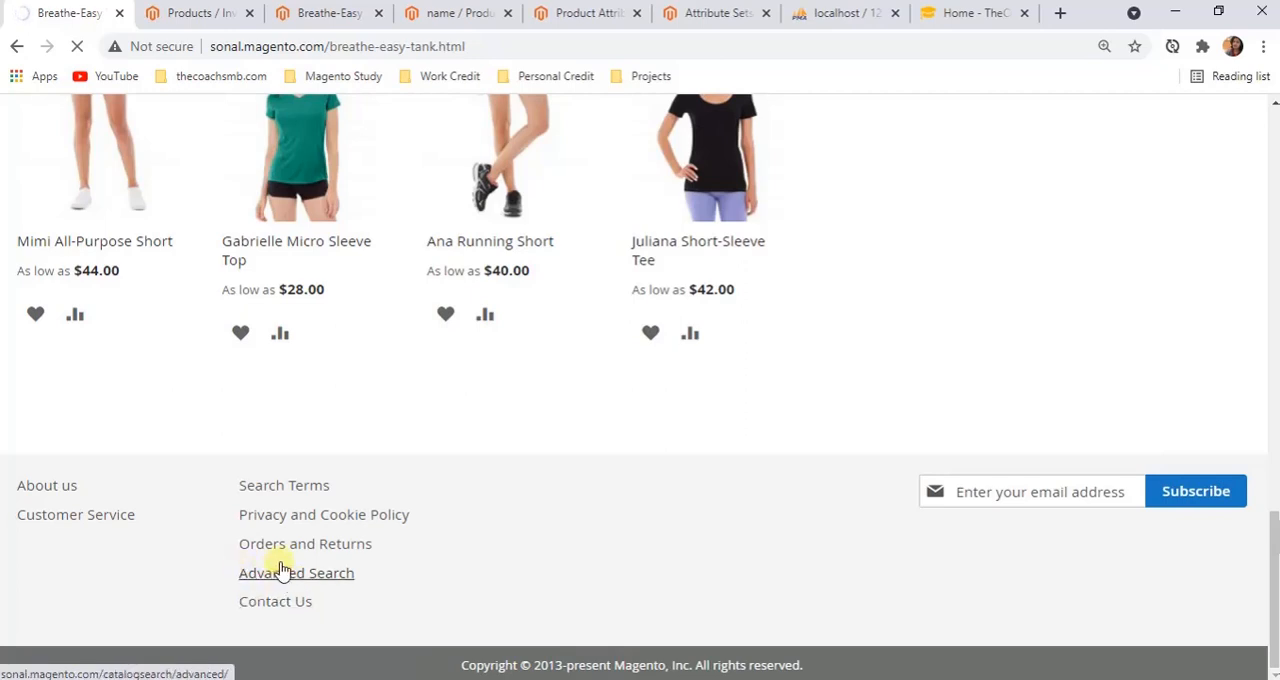
# Filter the Product Attributes grid to required attributes with Searchable set to Yes
pyautogui.click(575, 15)
pyautogui.scroll(2, 790, 385)
pyautogui.scroll(-1, 749, 380)
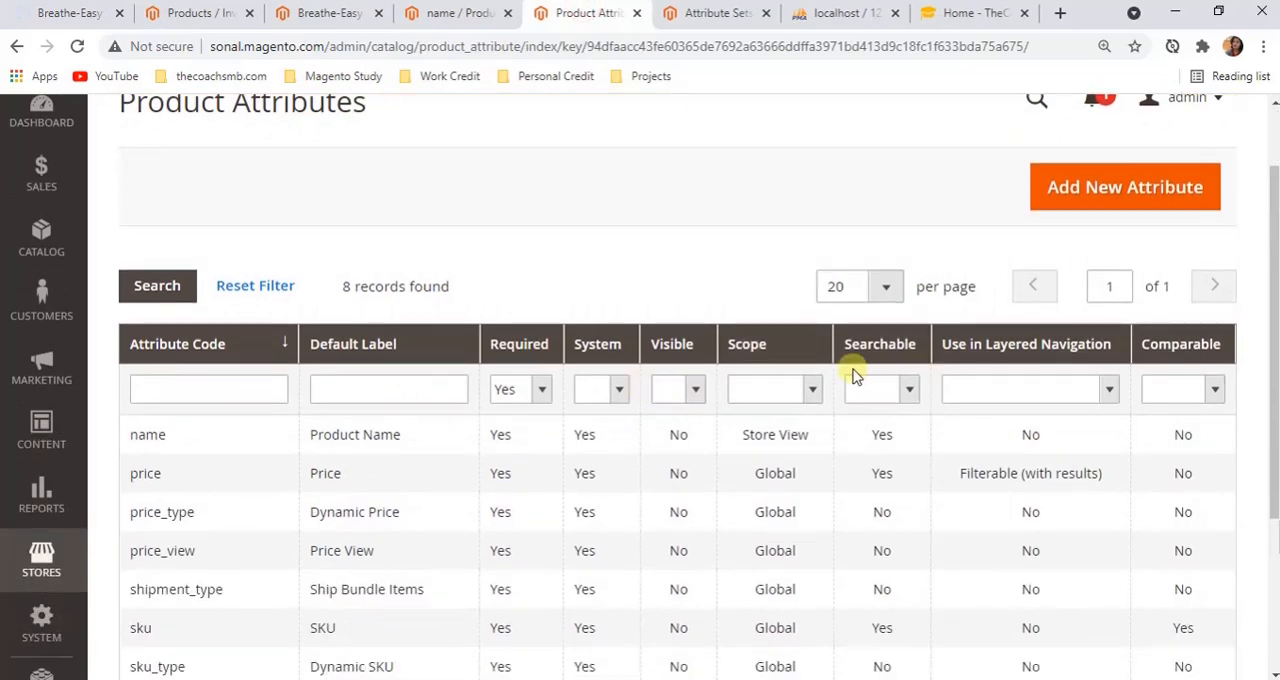
pyautogui.click(908, 400)
pyautogui.click(872, 412)
pyautogui.click(426, 388)
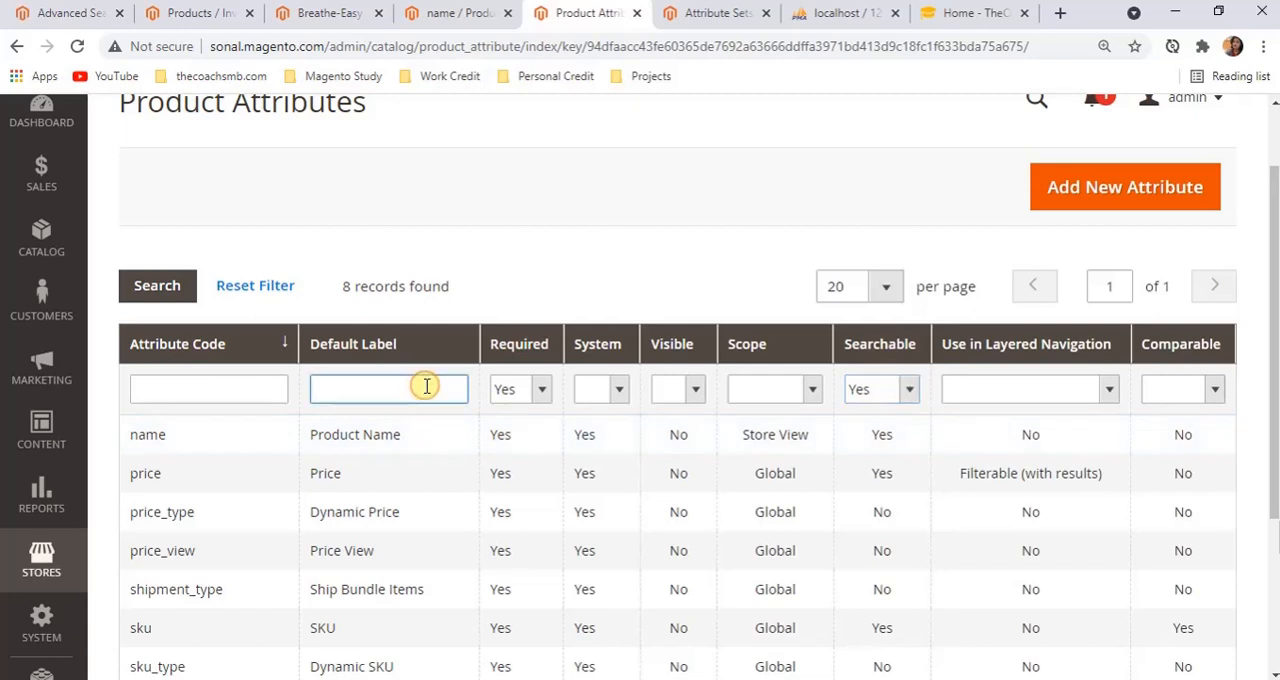
pyautogui.press('Return')
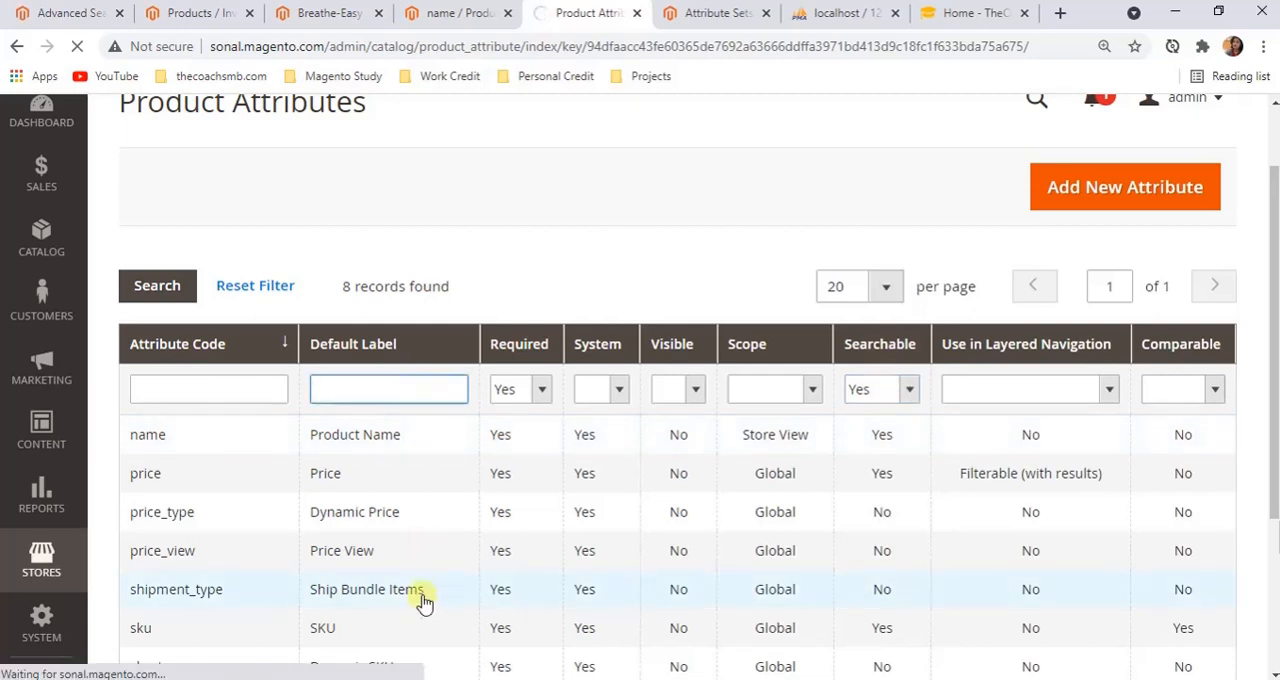
pyautogui.scroll(-1, 423, 600)
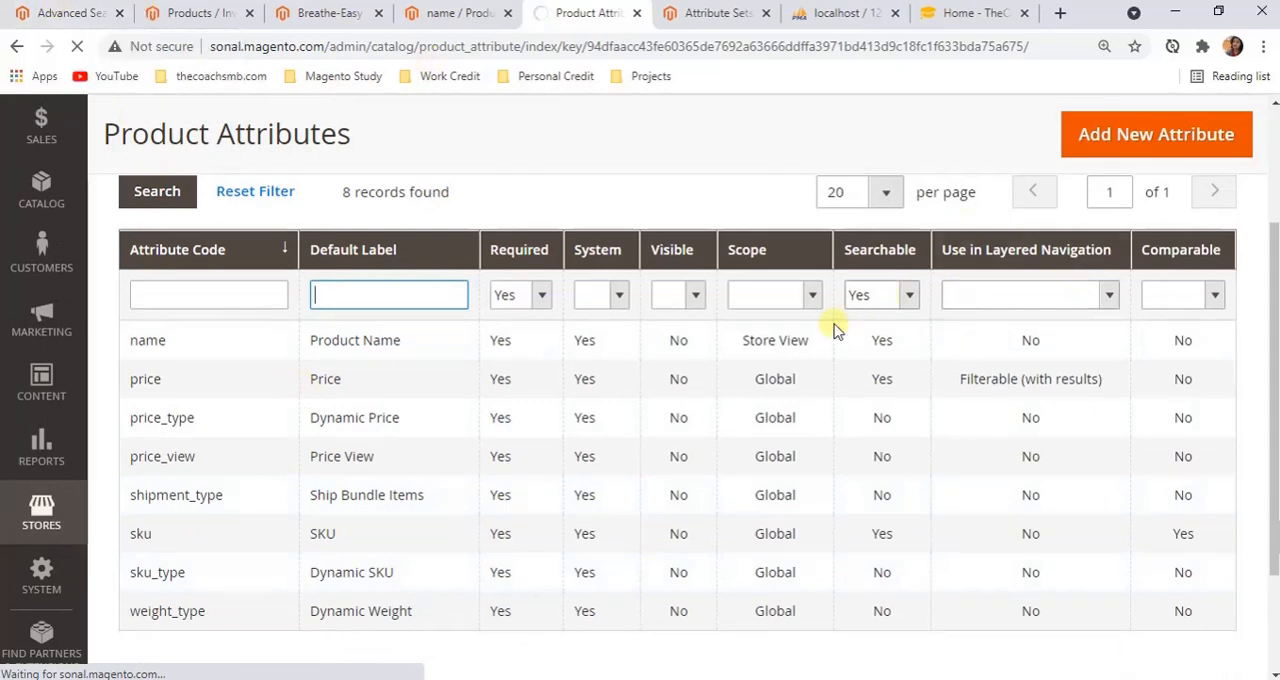
# Examine the storefront Advanced Search form's Product Name, SKU, Description, Short Description and Price fields
pyautogui.click(94, 18)
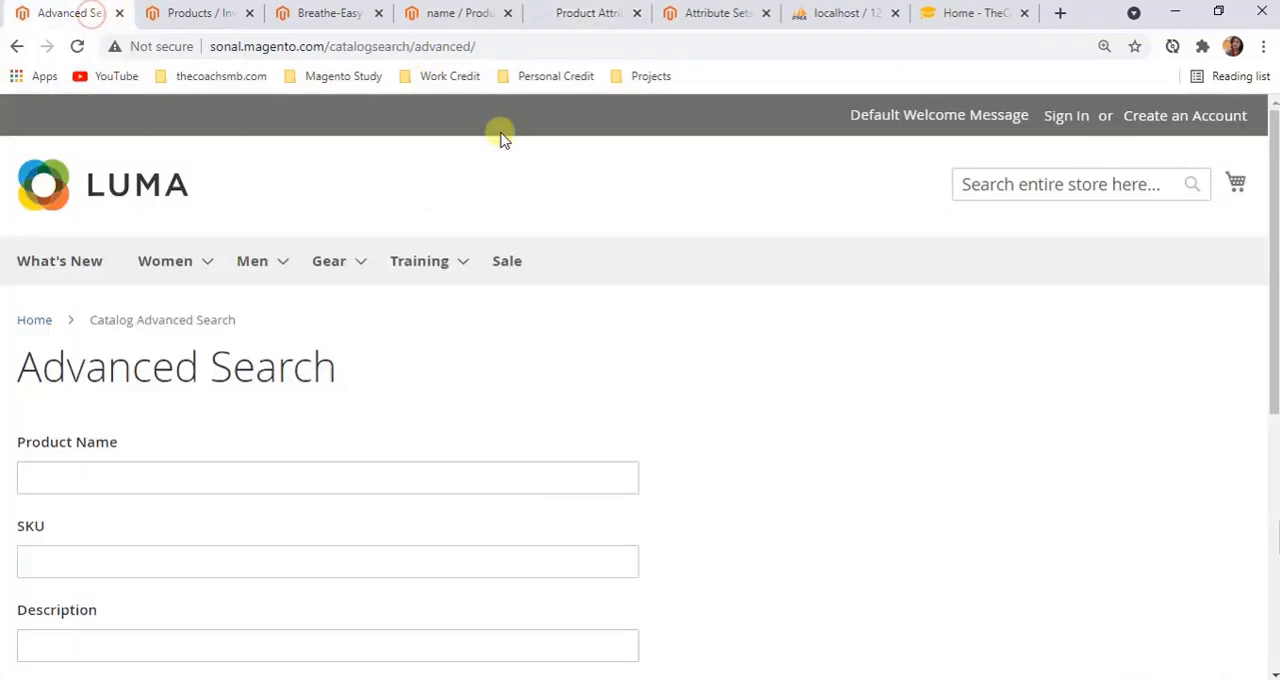
pyautogui.click(566, 10)
pyautogui.scroll(-1, 864, 454)
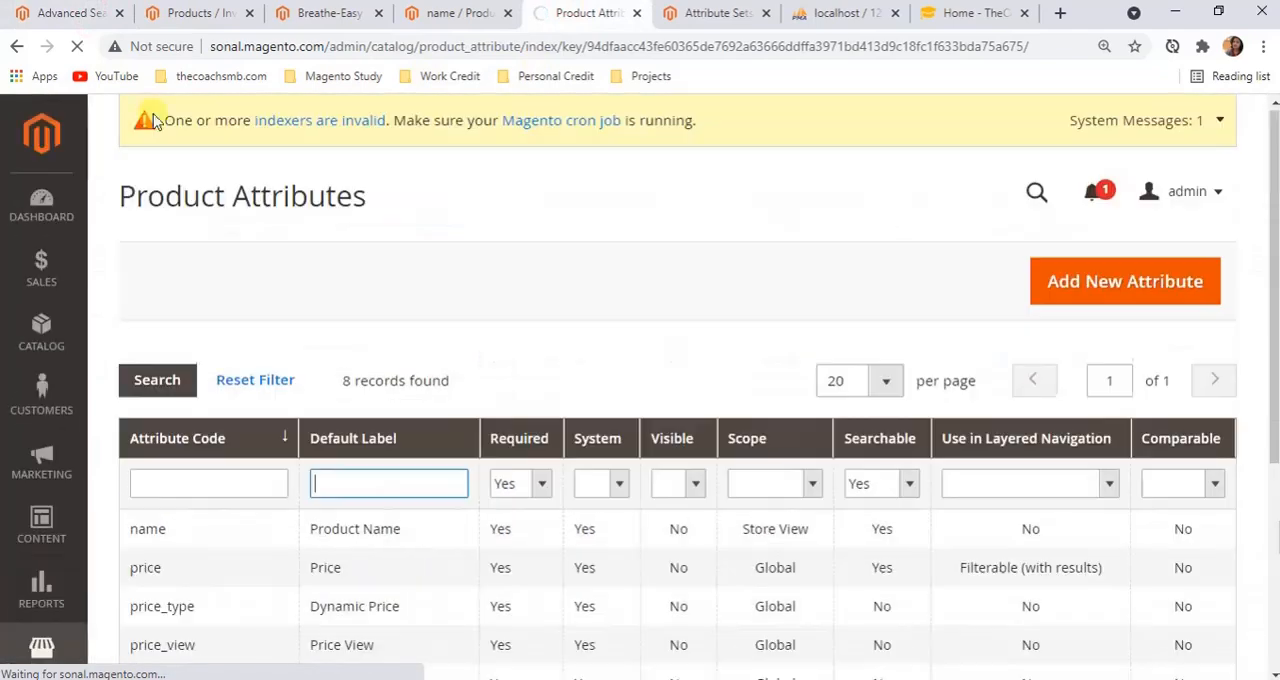
pyautogui.click(72, 13)
pyautogui.scroll(-2, 251, 403)
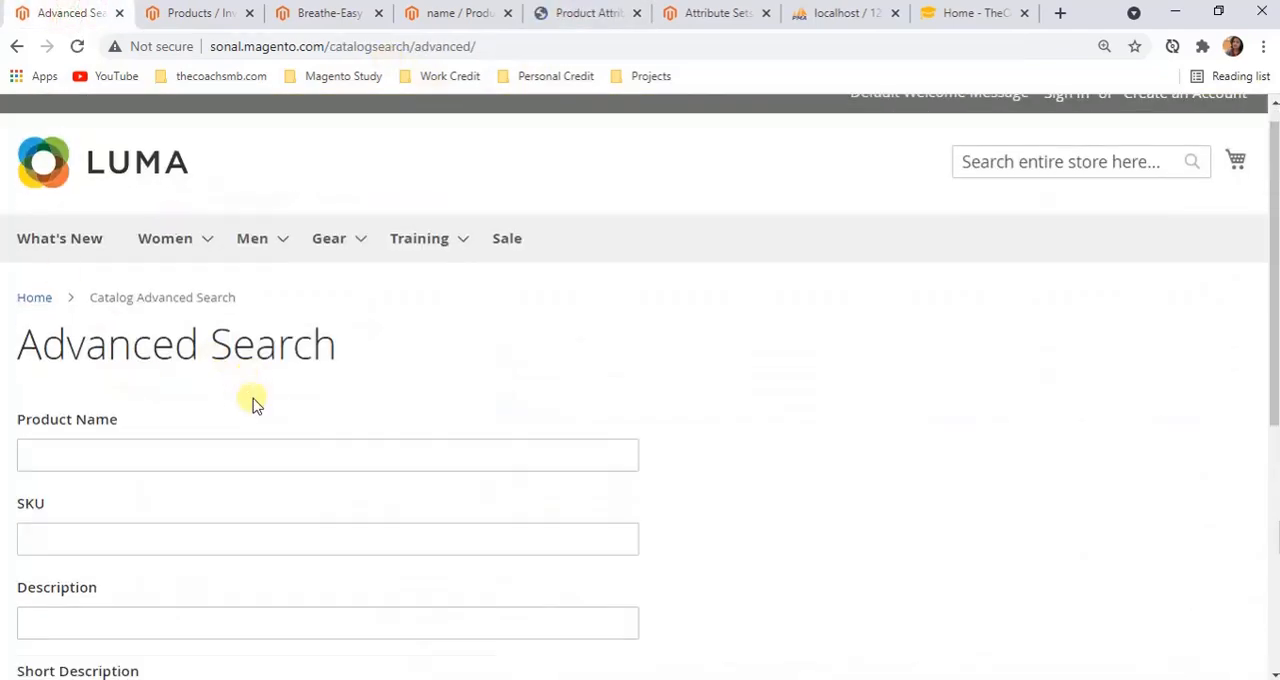
pyautogui.click(191, 288)
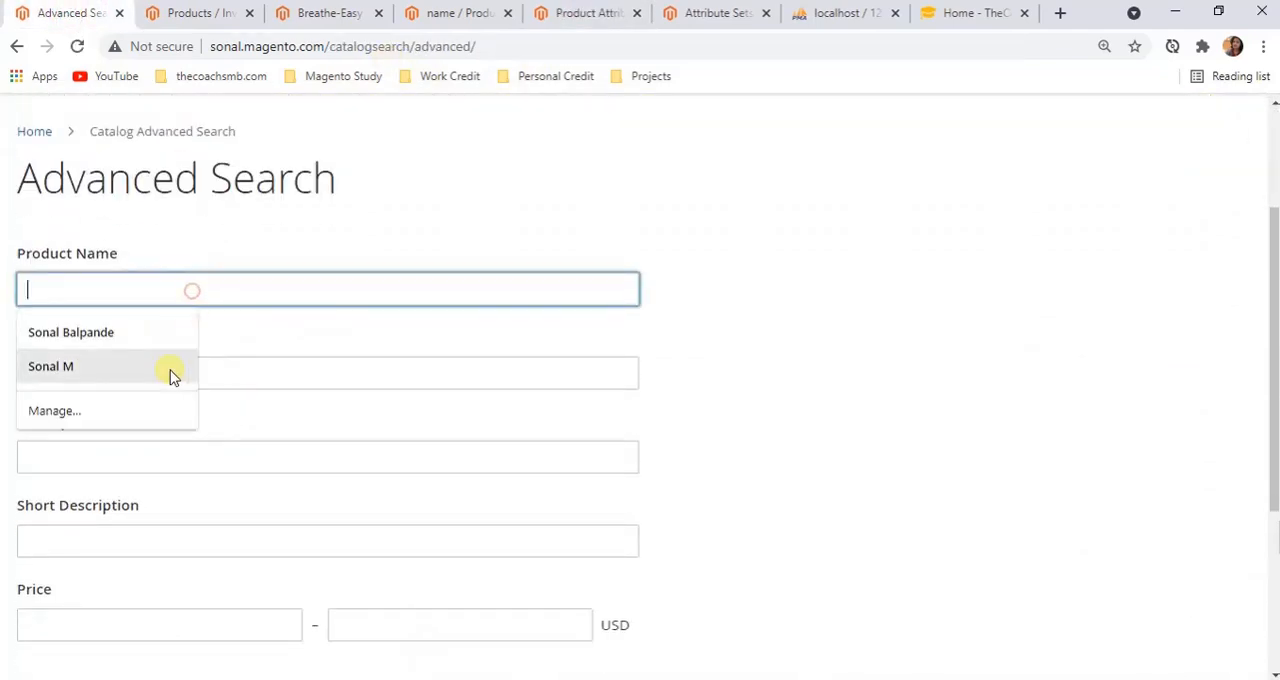
pyautogui.click(294, 377)
pyautogui.click(258, 451)
pyautogui.click(226, 531)
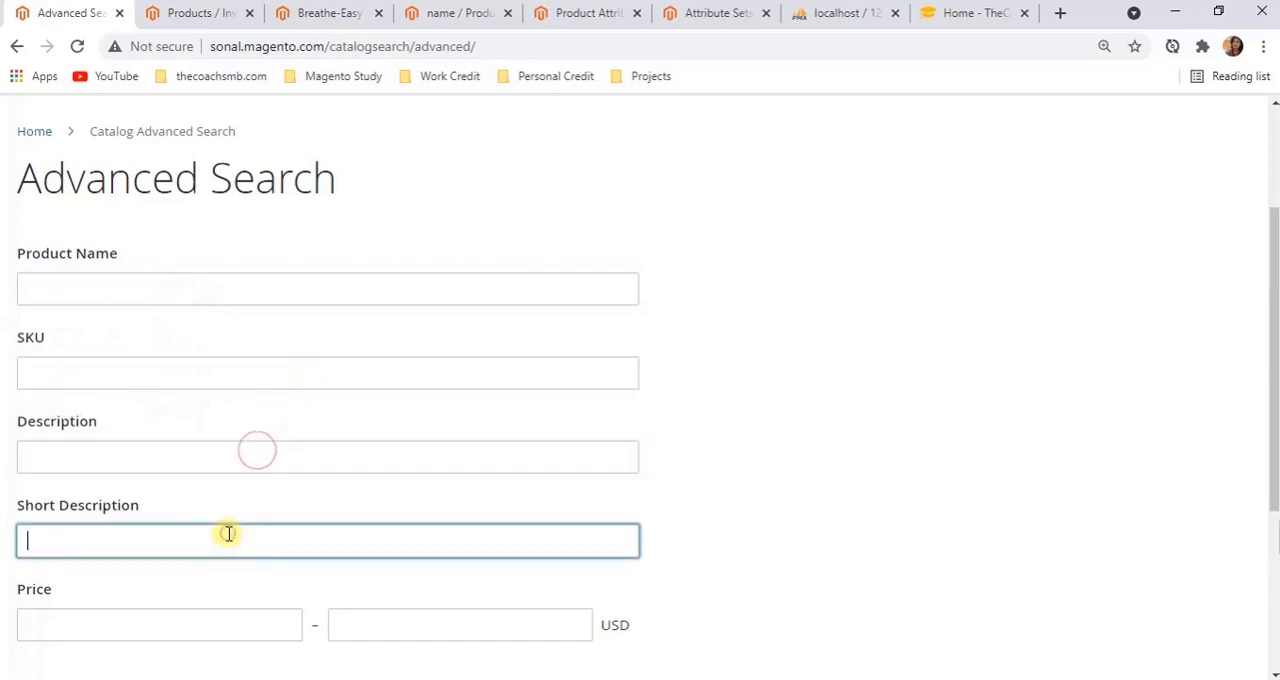
pyautogui.scroll(-3, 210, 490)
# Relate the name attribute's Visible in Advanced Search property to the fields of the storefront Advanced Search form
pyautogui.click(432, 14)
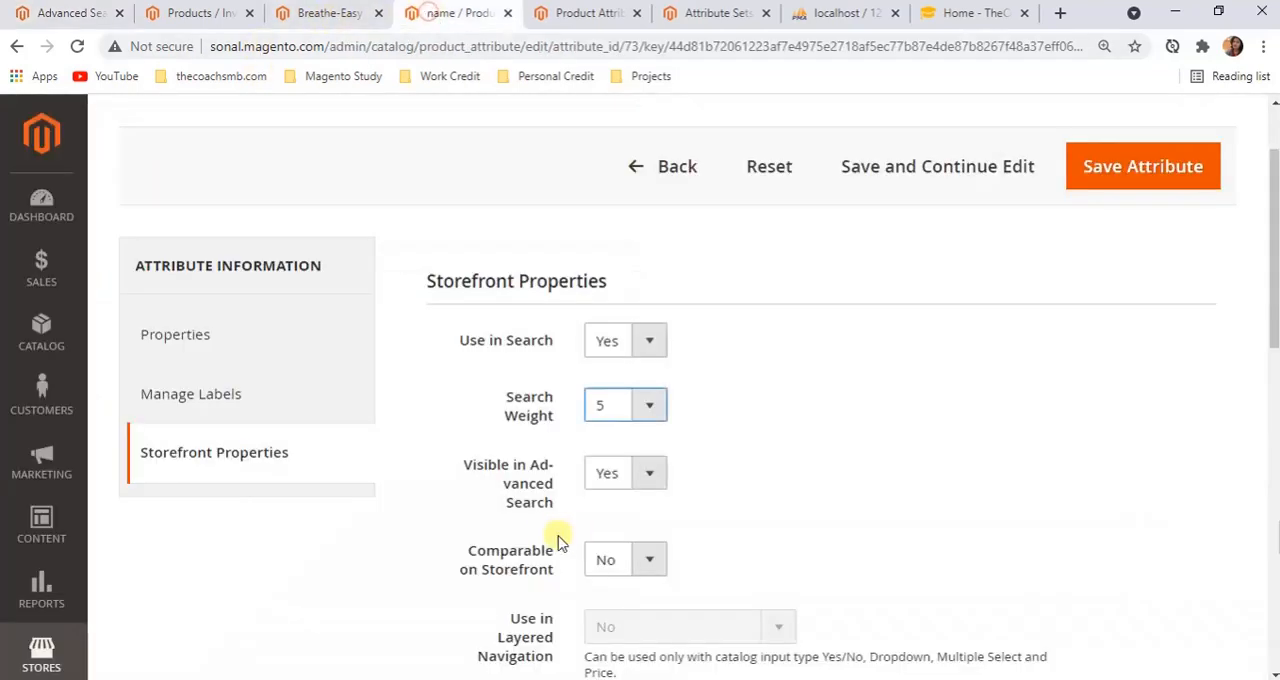
pyautogui.click(55, 14)
pyautogui.scroll(-1, 229, 449)
pyautogui.scroll(5, 389, 517)
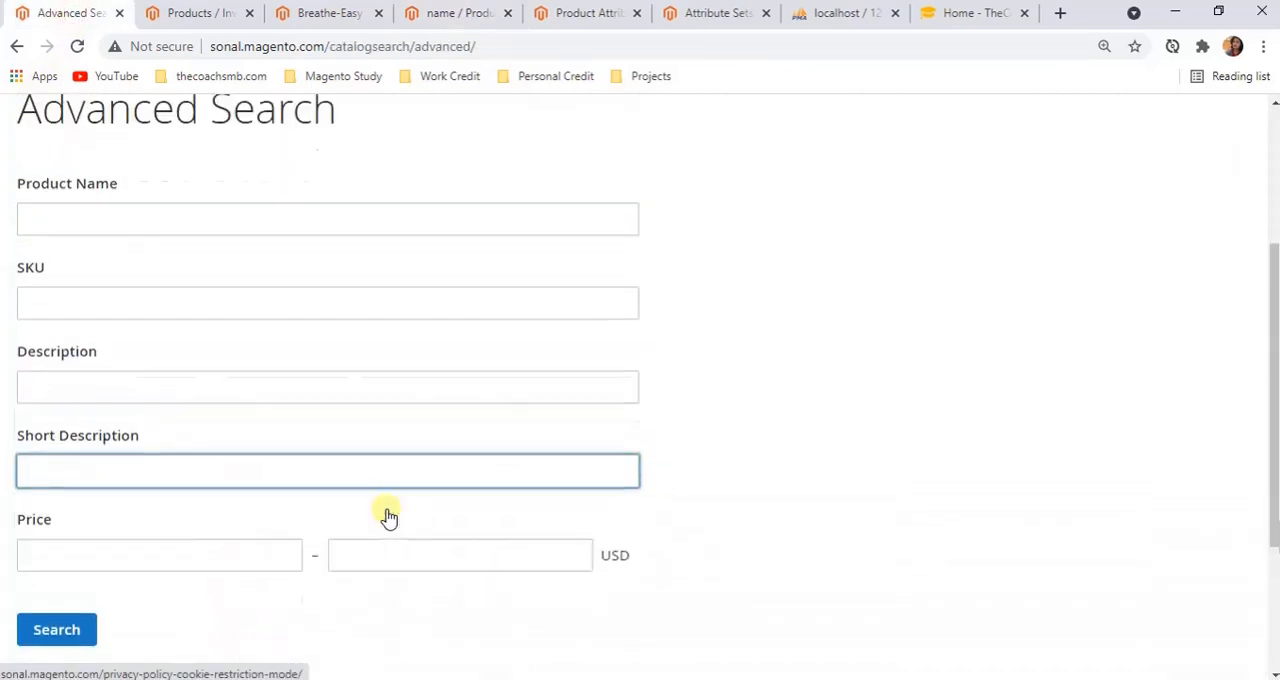
pyautogui.scroll(-2, 371, 531)
pyautogui.scroll(-3, 69, 323)
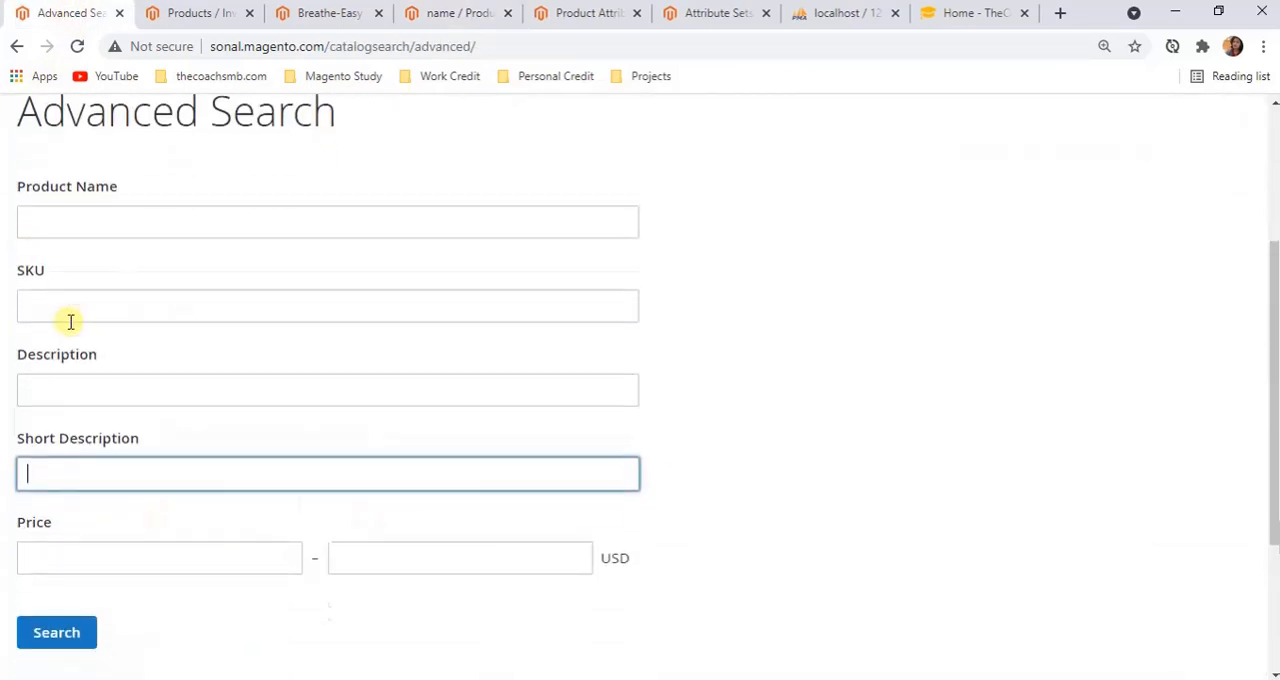
pyautogui.scroll(3, 123, 417)
pyautogui.scroll(-1, 110, 497)
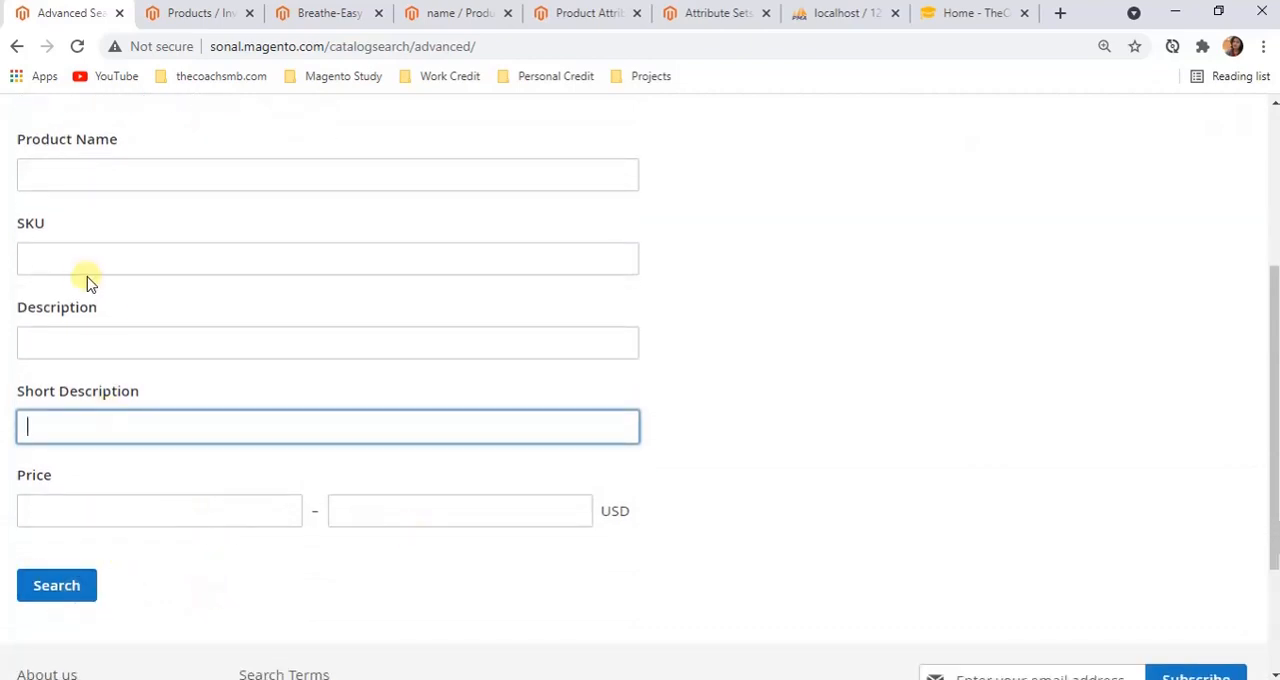
pyautogui.scroll(3, 86, 280)
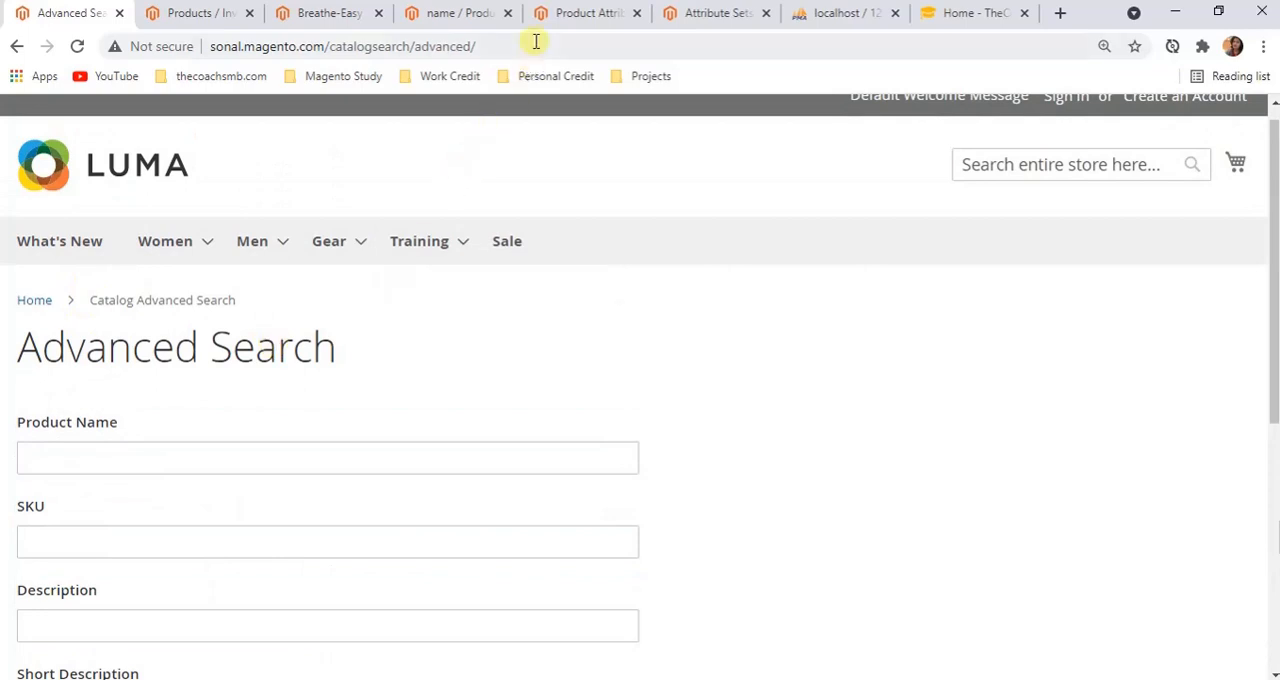
# Check the name attribute's Comparable on Storefront property, and return to the storefront
pyautogui.click(455, 13)
pyautogui.scroll(-2, 591, 600)
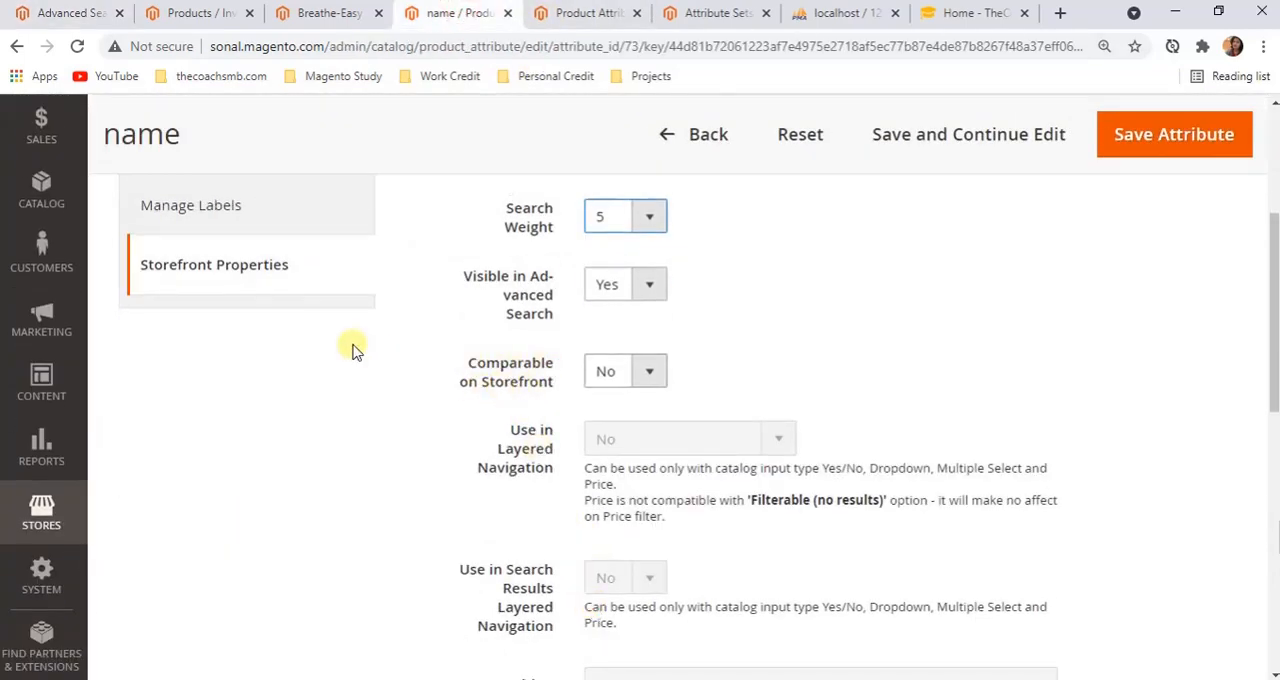
pyautogui.click(60, 13)
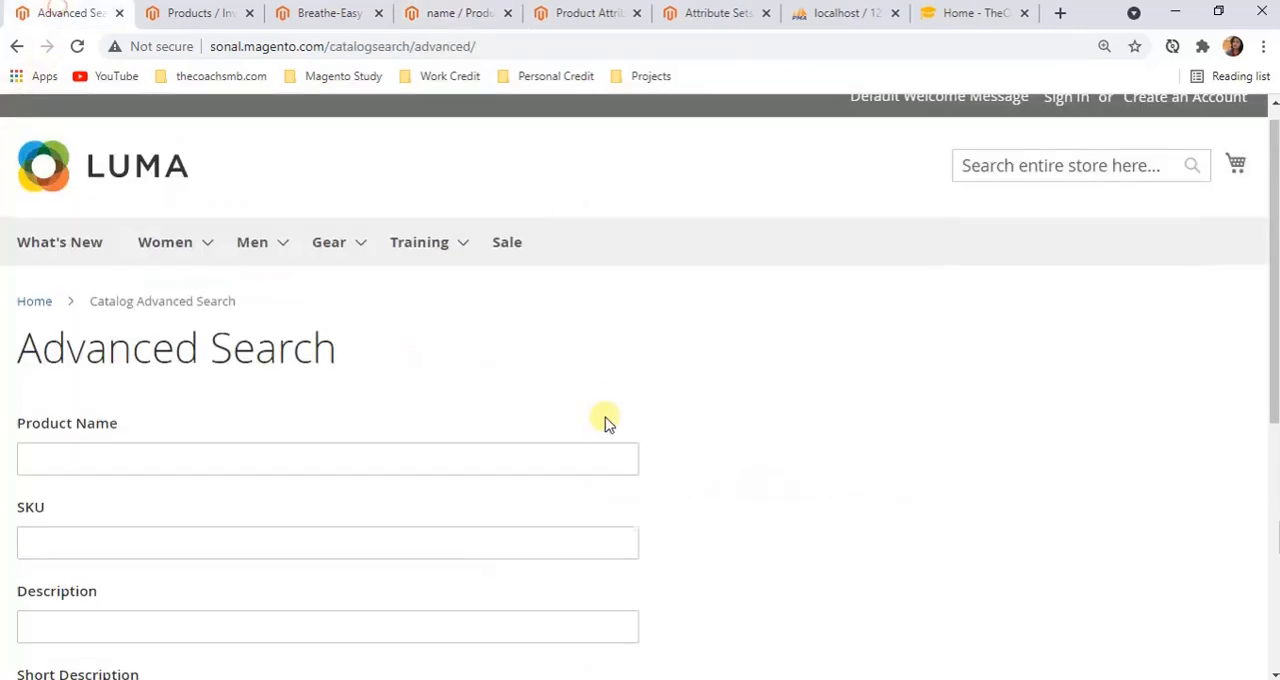
pyautogui.scroll(1, 605, 420)
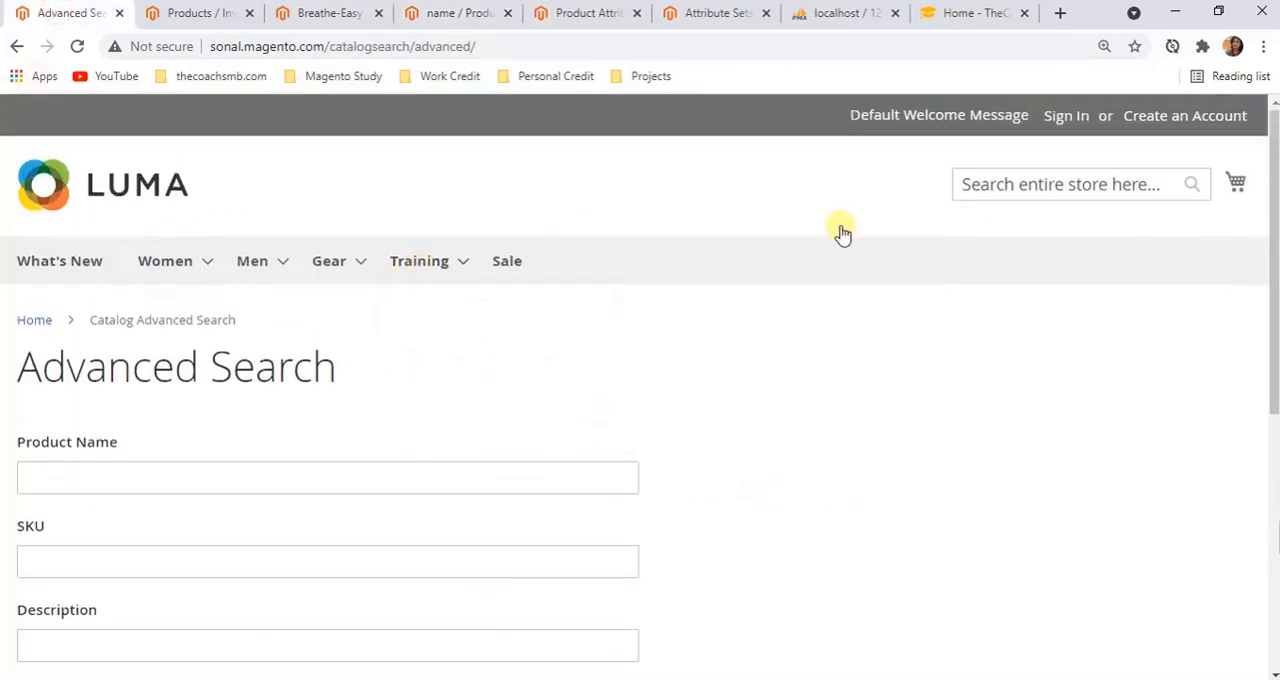
# Go back to the Breathe-Easy Tank page and locate the compare options for it and the related products
pyautogui.click(14, 47)
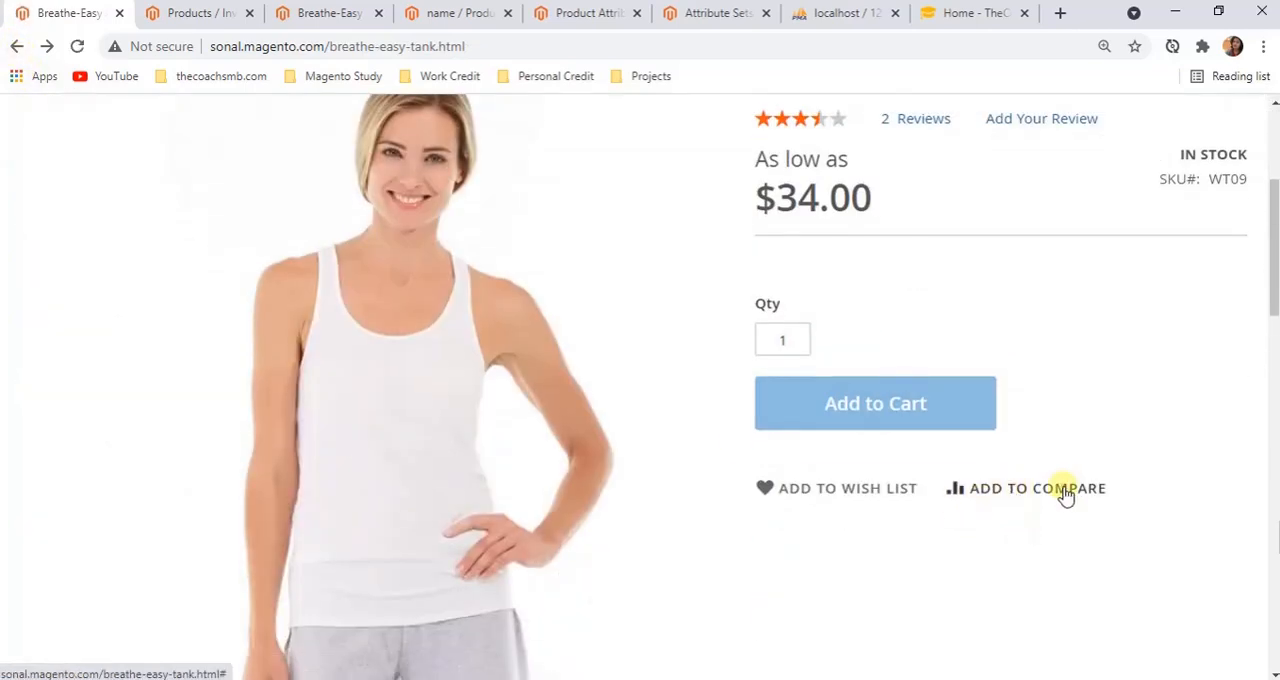
pyautogui.scroll(-2, 922, 497)
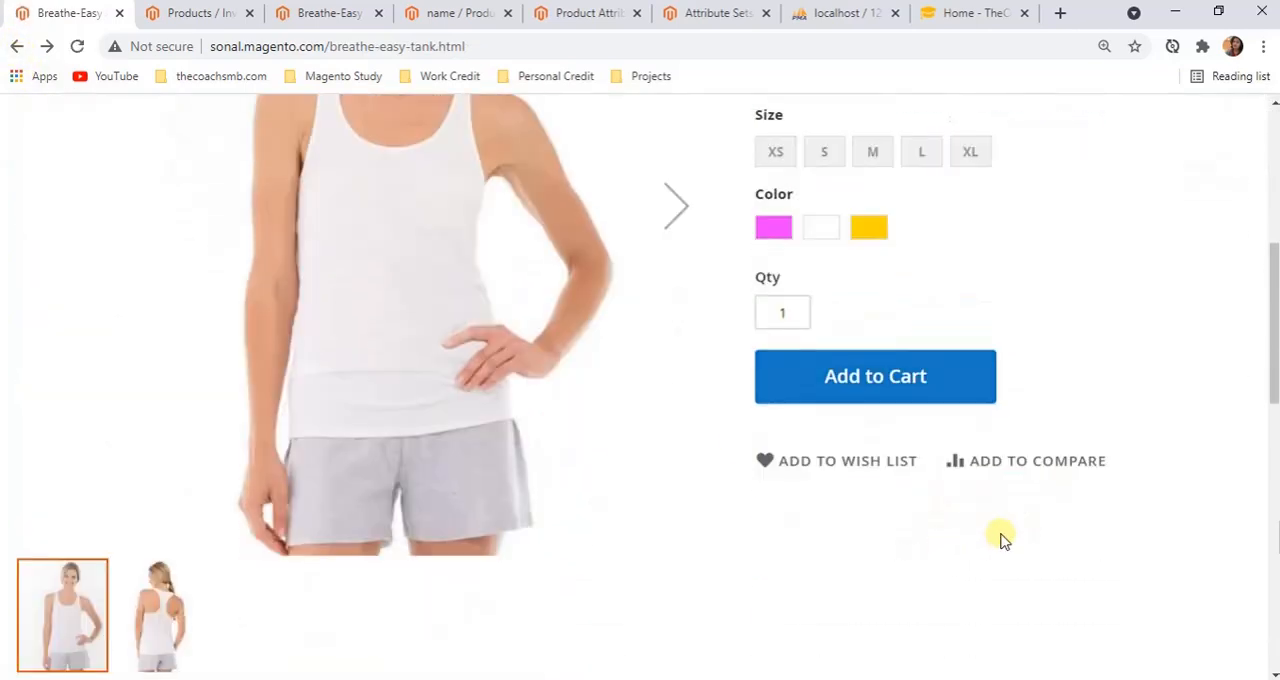
pyautogui.scroll(3, 1004, 538)
pyautogui.scroll(-2, 1000, 534)
pyautogui.scroll(3, 1000, 534)
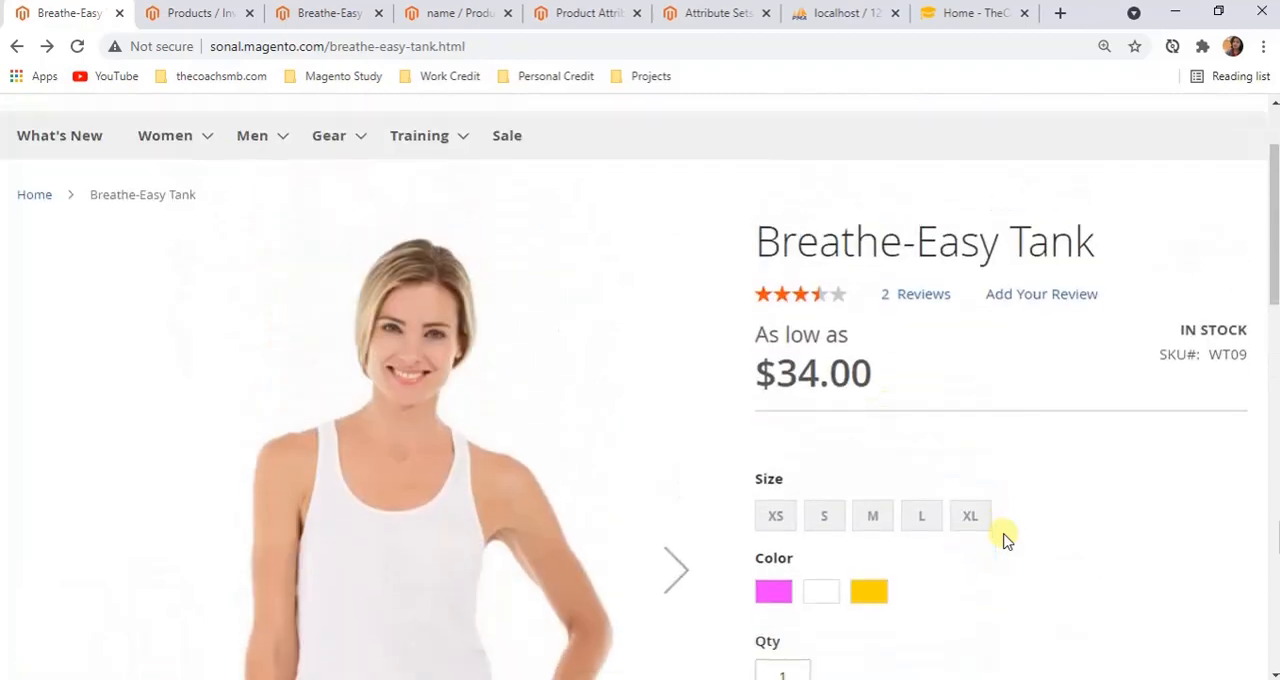
pyautogui.scroll(-10, 1000, 534)
pyautogui.scroll(-3, 897, 565)
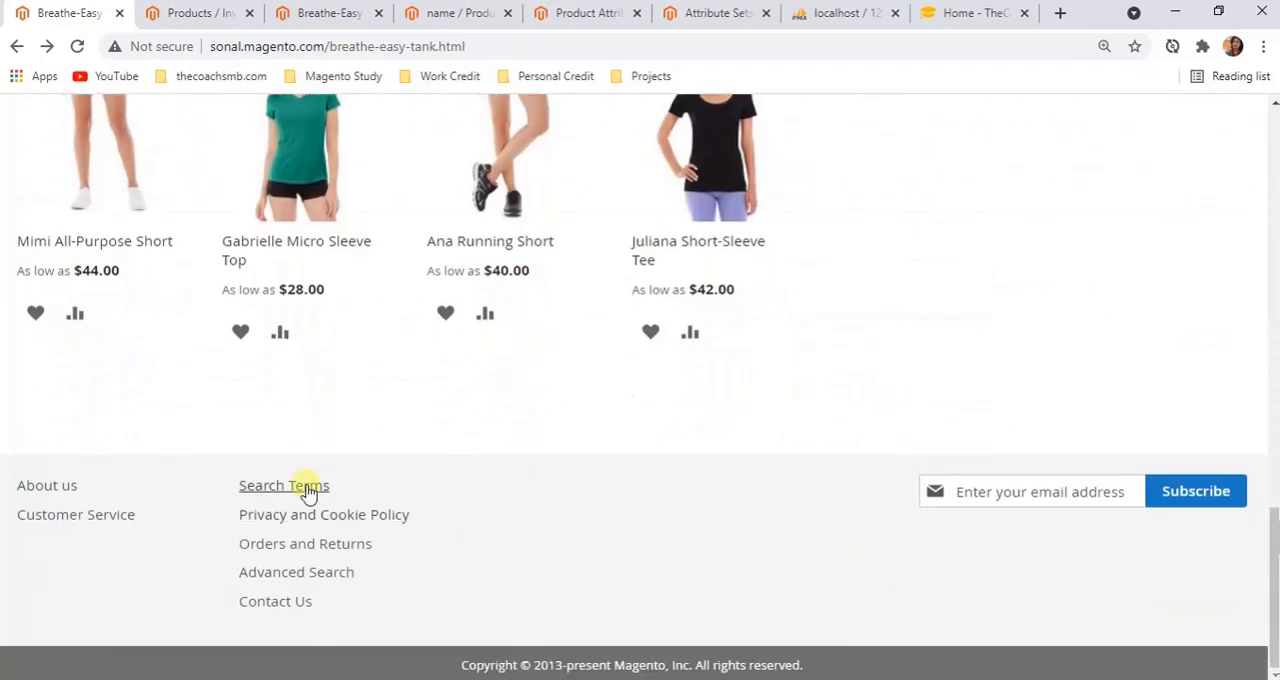
# Add the Mimi All-Purpose Short to the product comparison and open the comparison list
pyautogui.click(74, 315)
pyautogui.scroll(8, 80, 350)
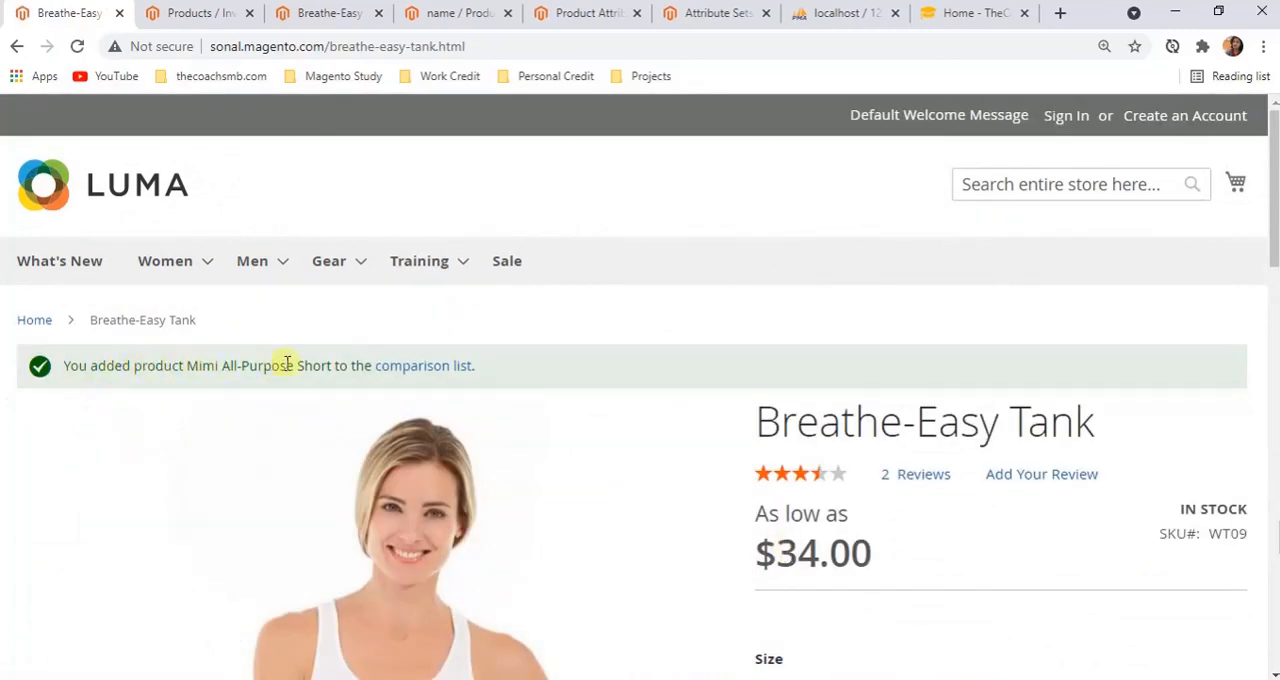
pyautogui.click(418, 368)
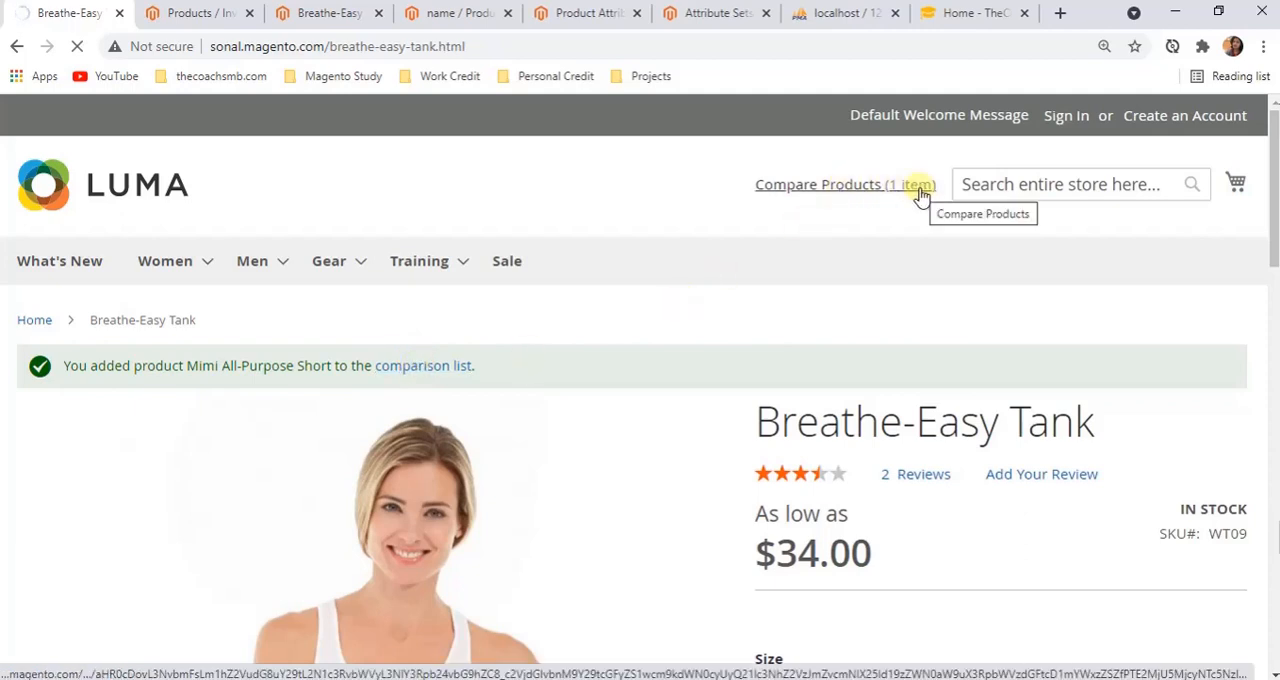
# Examine the attributes listed for the Mimi All-Purpose Short on the Compare Products page
pyautogui.scroll(-5, 908, 434)
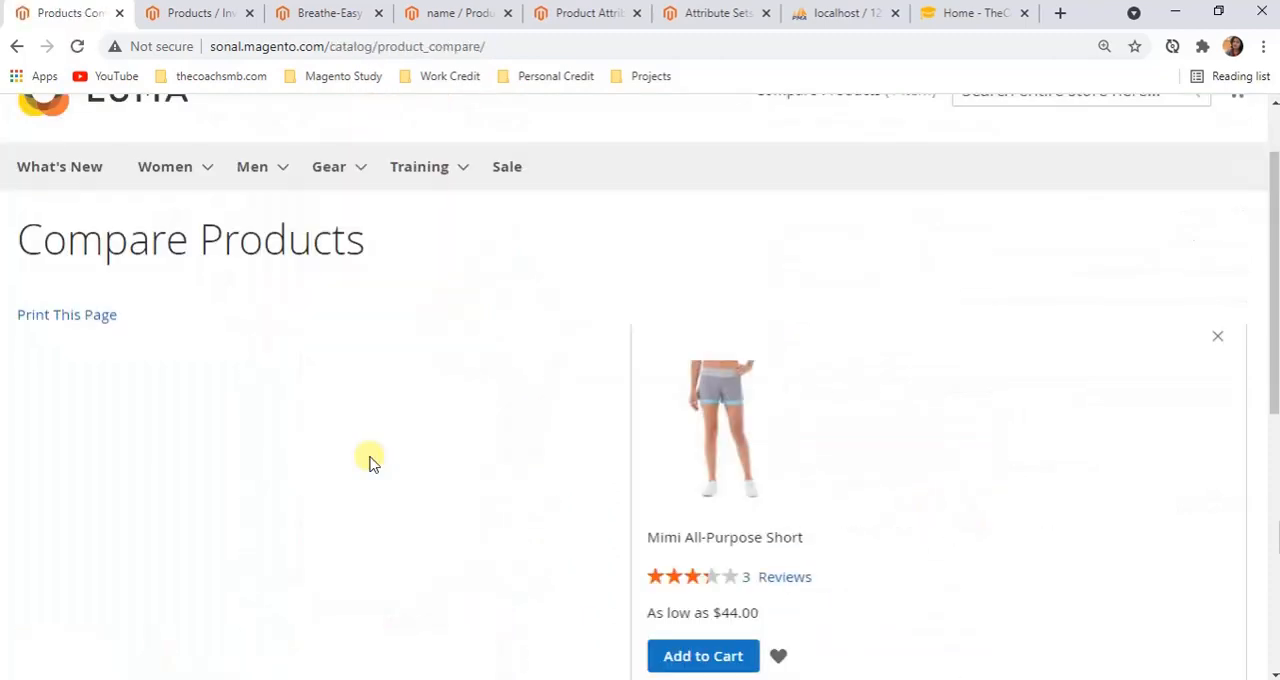
pyautogui.scroll(-3, 365, 450)
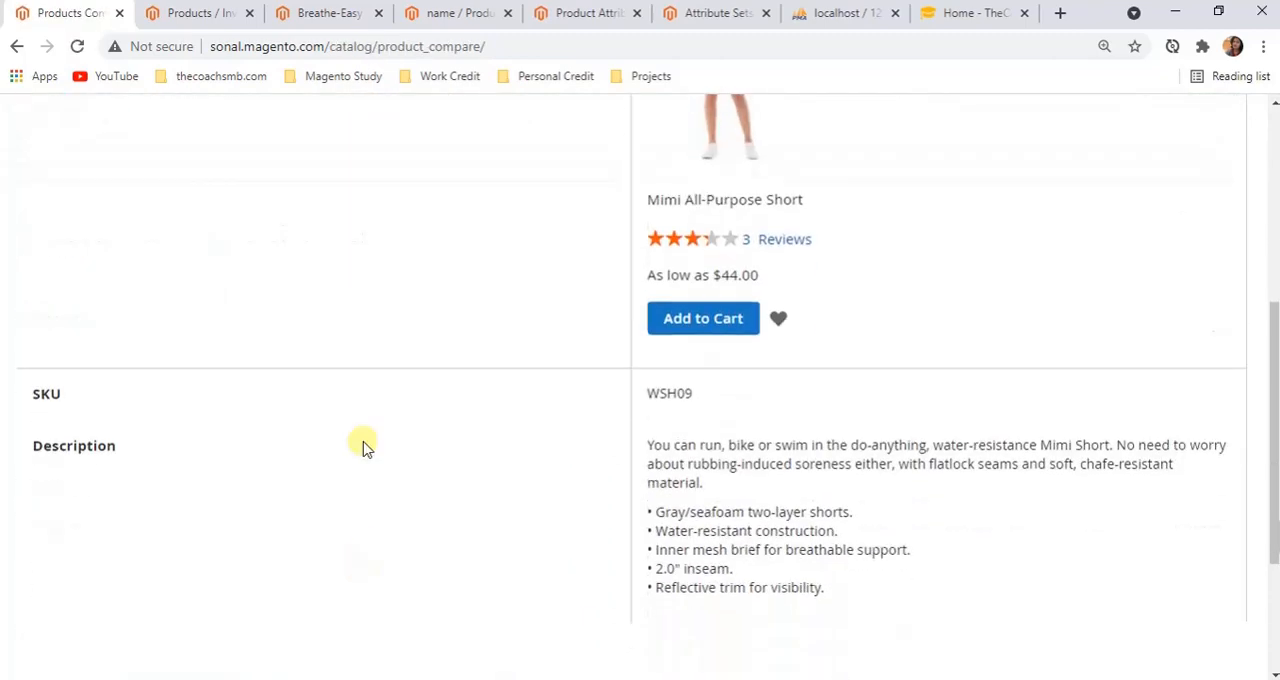
pyautogui.scroll(4, 363, 360)
pyautogui.scroll(-1, 363, 366)
pyautogui.scroll(-2, 600, 470)
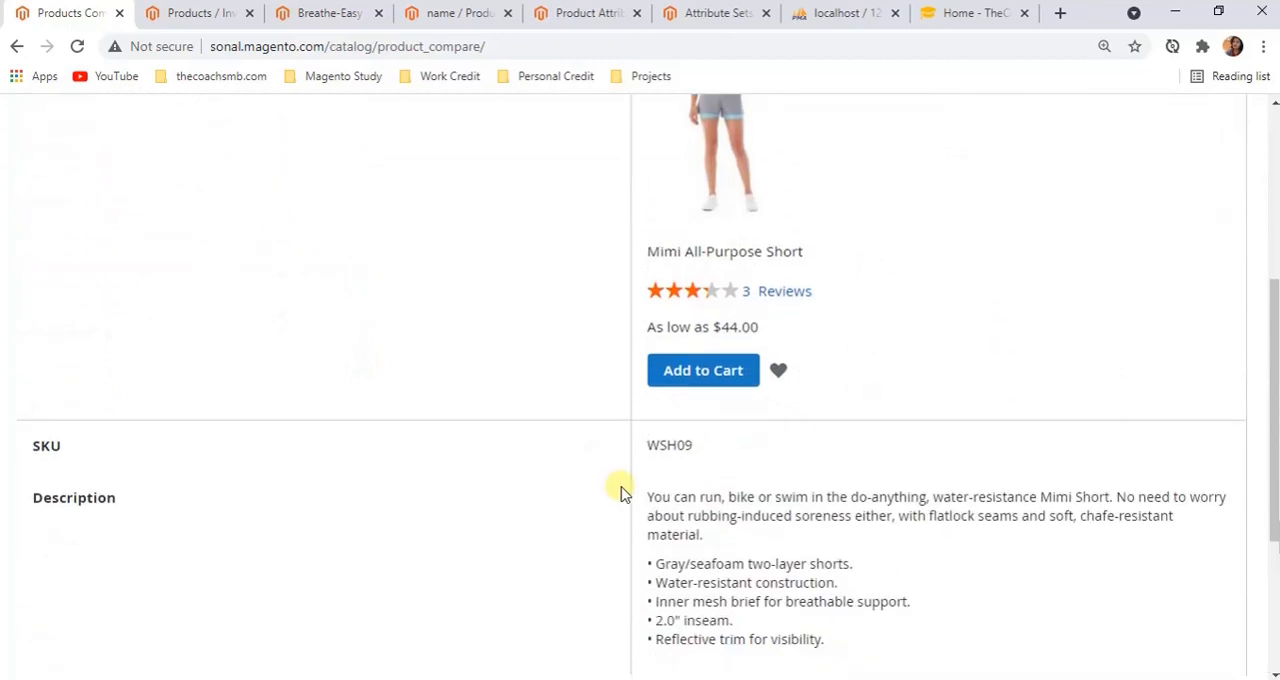
pyautogui.scroll(2, 369, 486)
pyautogui.scroll(-1, 368, 487)
pyautogui.scroll(-5, 368, 487)
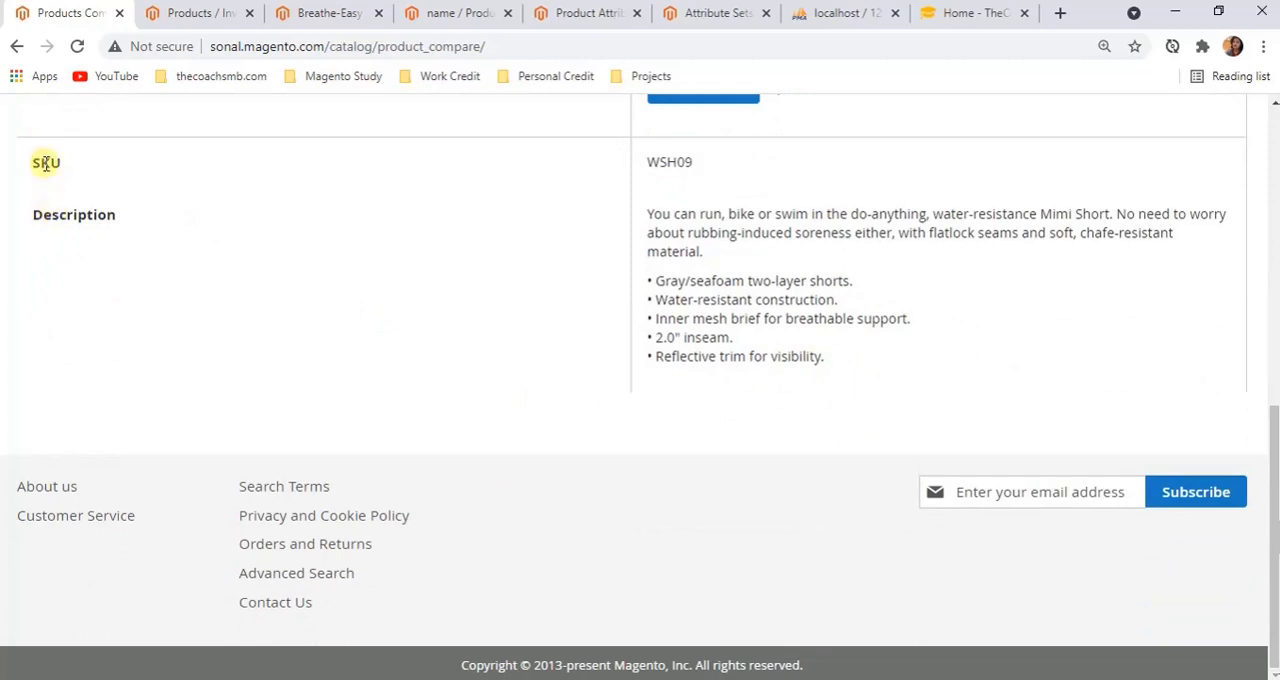
# Relate the name attribute's Comparable on Storefront property to the SKU and Description rows of the comparison page
pyautogui.click(462, 13)
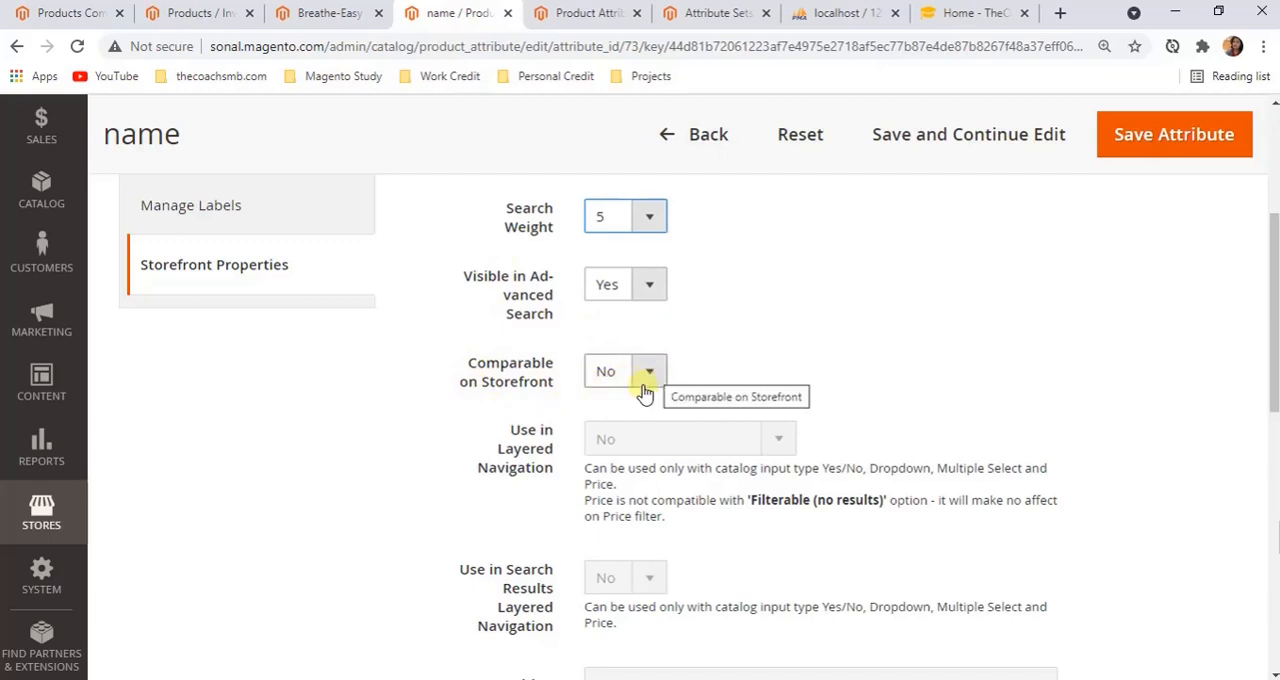
pyautogui.click(178, 14)
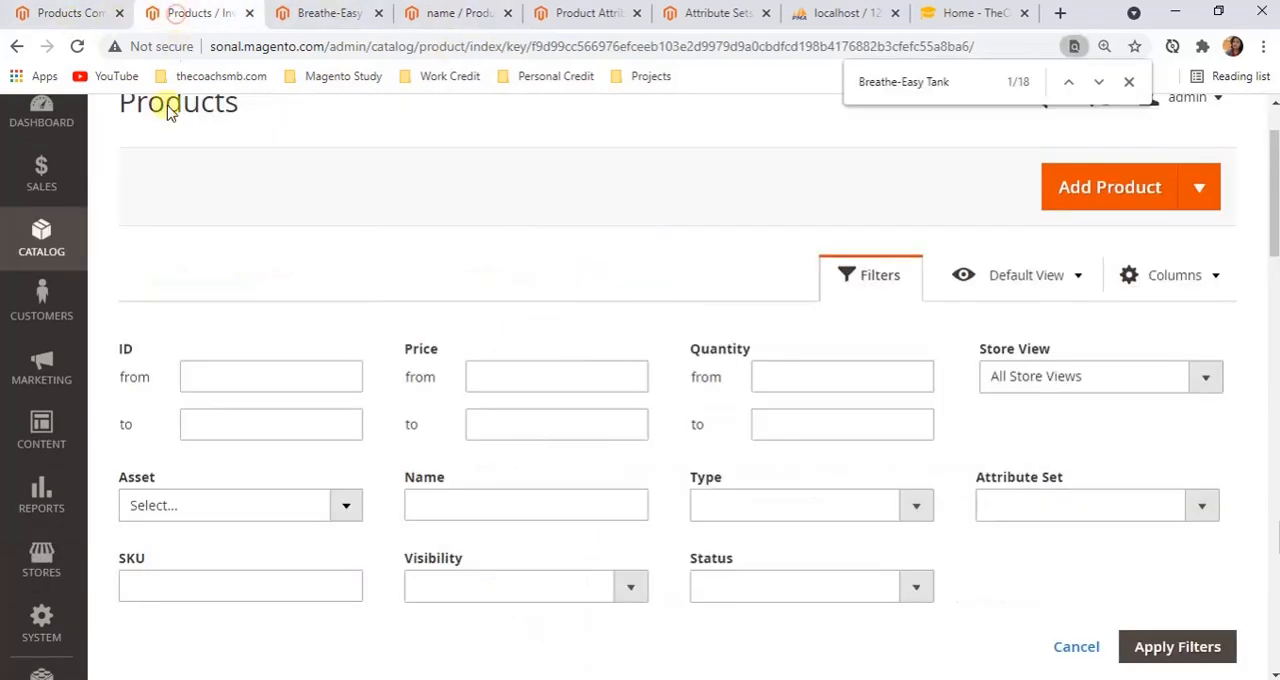
pyautogui.click(64, 14)
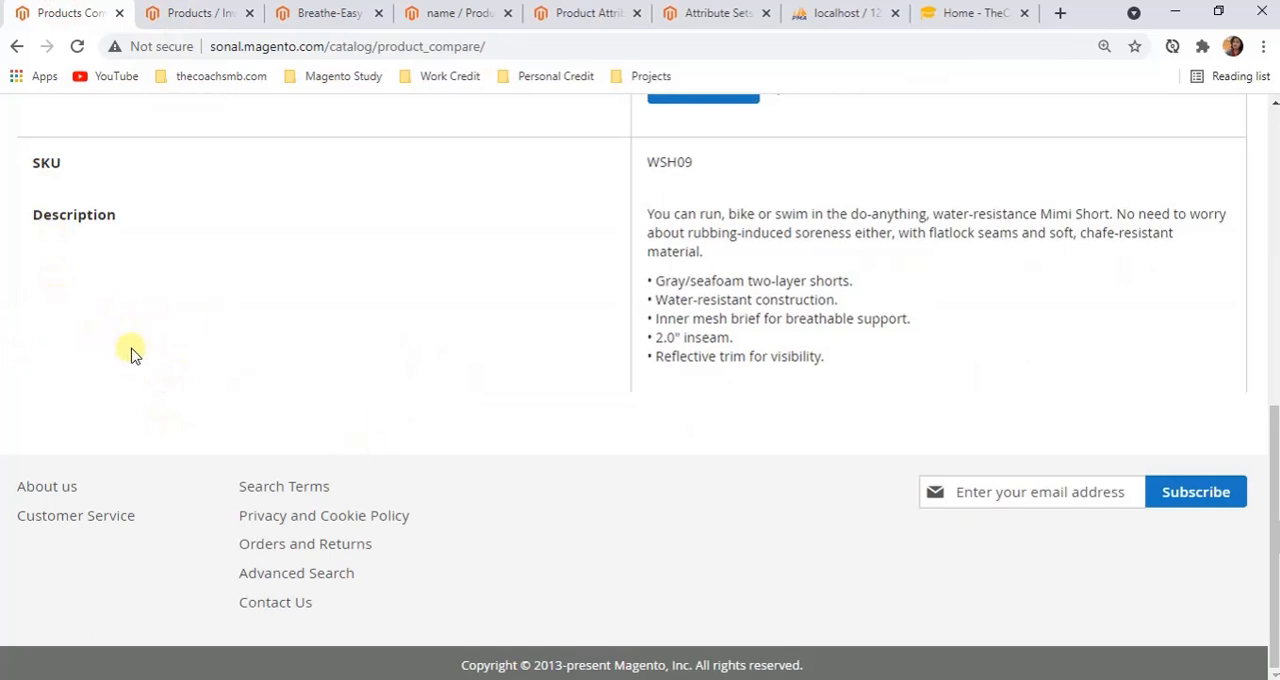
pyautogui.scroll(3, 396, 462)
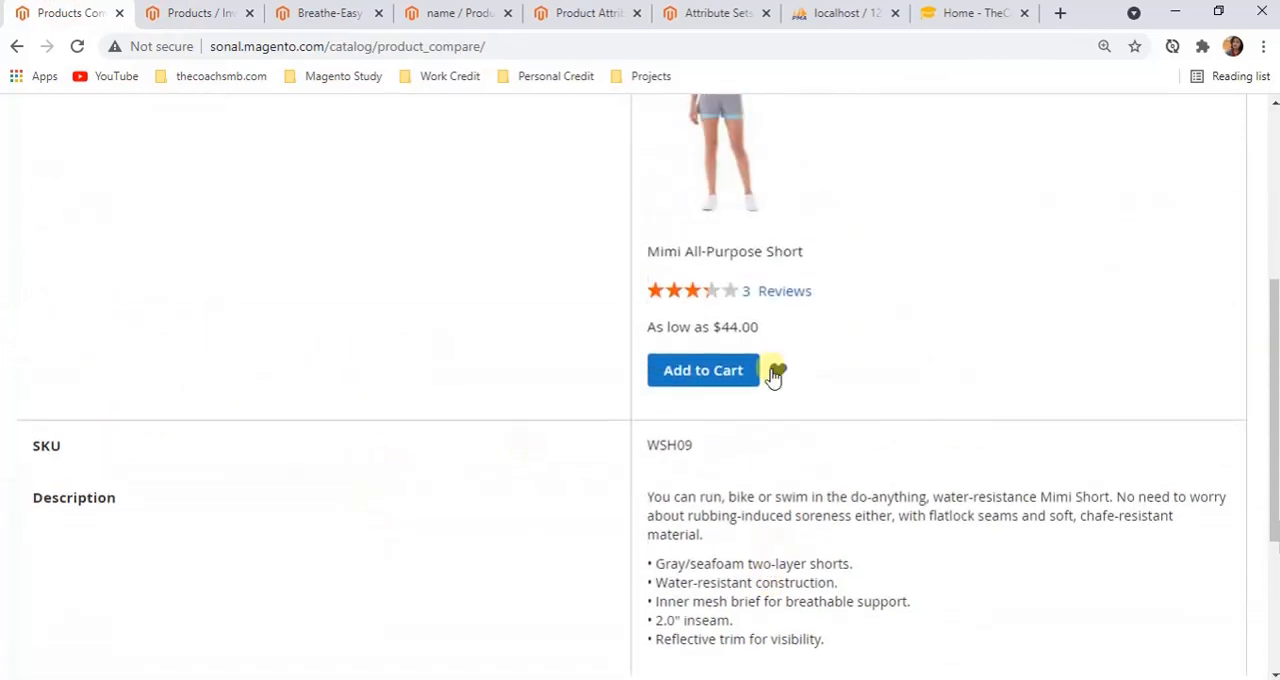
pyautogui.scroll(-2, 775, 373)
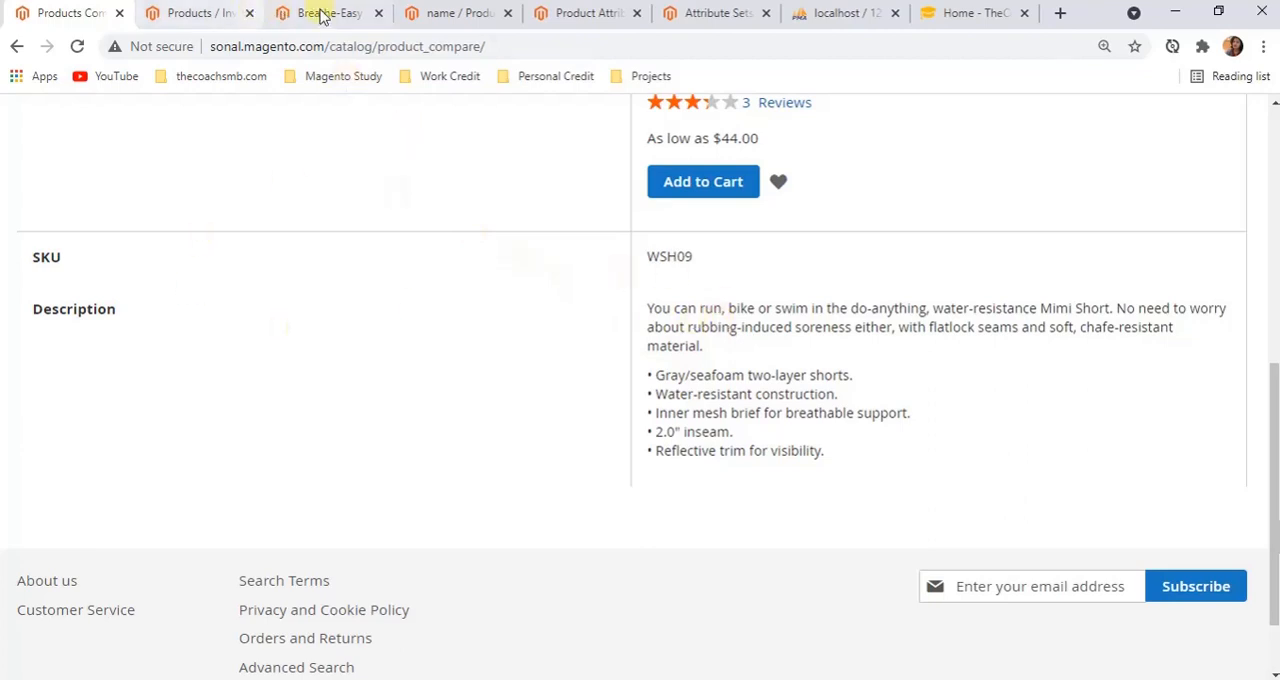
# Check the name attribute's layered navigation properties and go from the product comparison back to the Women category page
pyautogui.click(483, 10)
pyautogui.scroll(-3, 634, 366)
pyautogui.scroll(3, 640, 369)
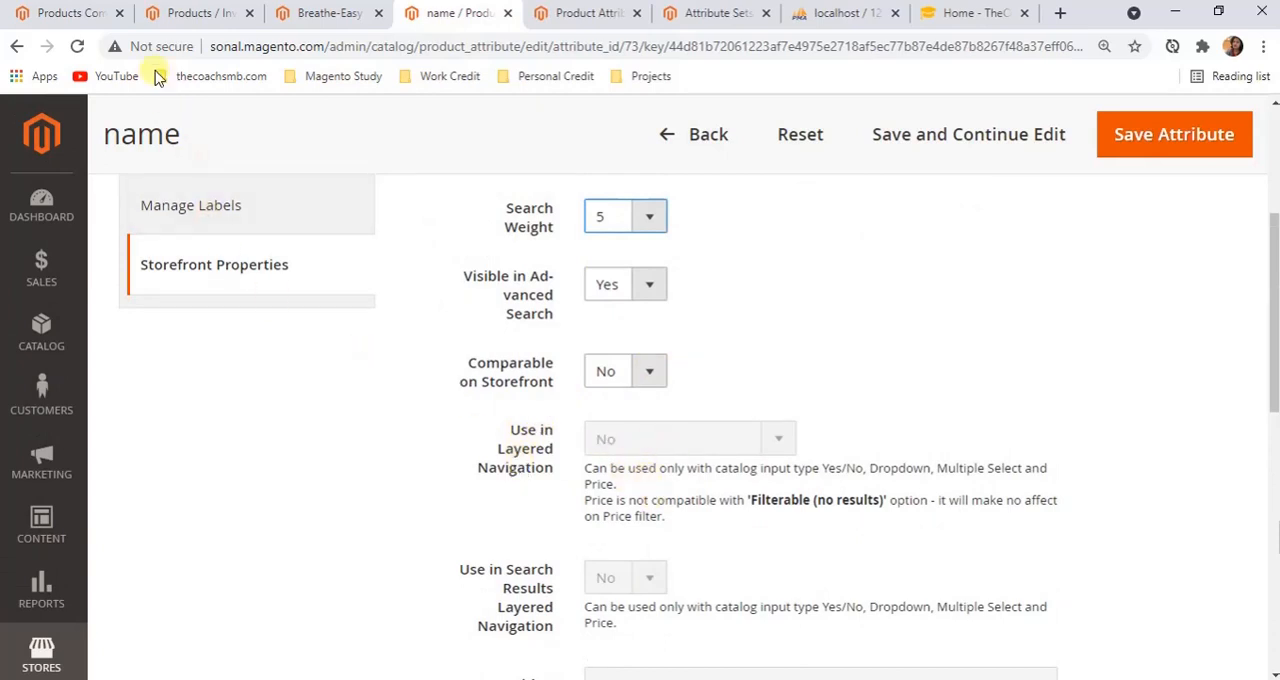
pyautogui.click(201, 13)
pyautogui.click(90, 14)
pyautogui.scroll(10, 354, 451)
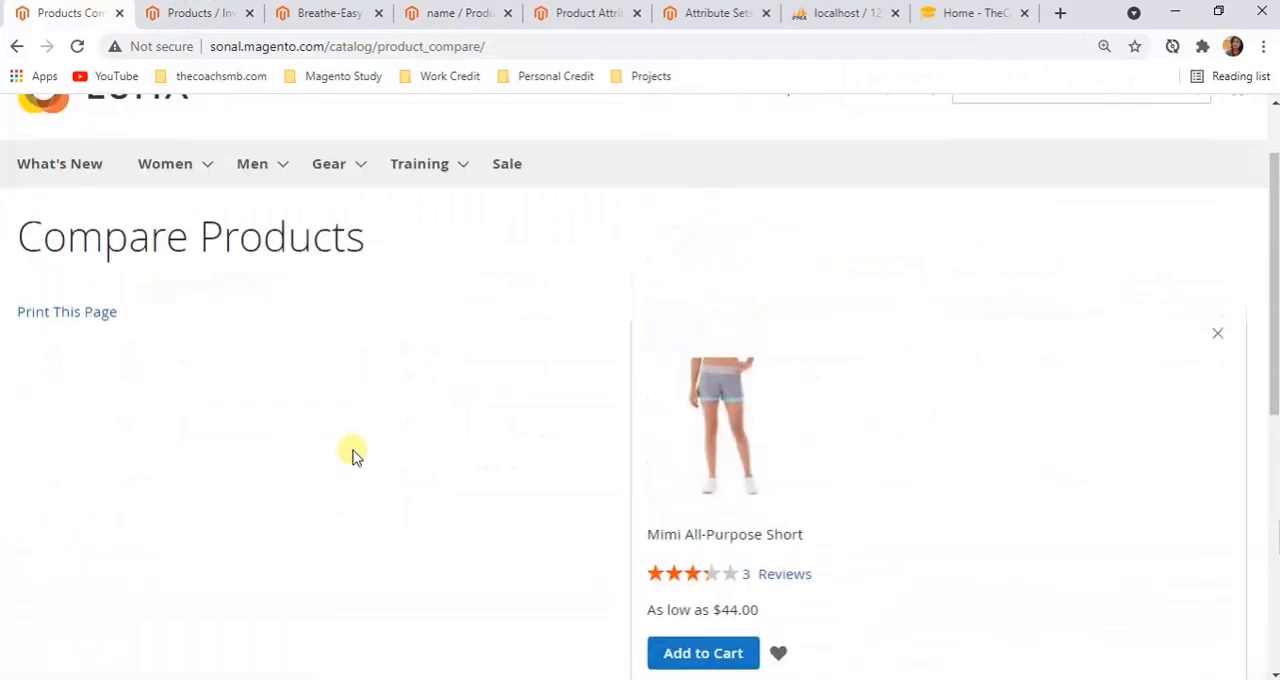
pyautogui.click(15, 47)
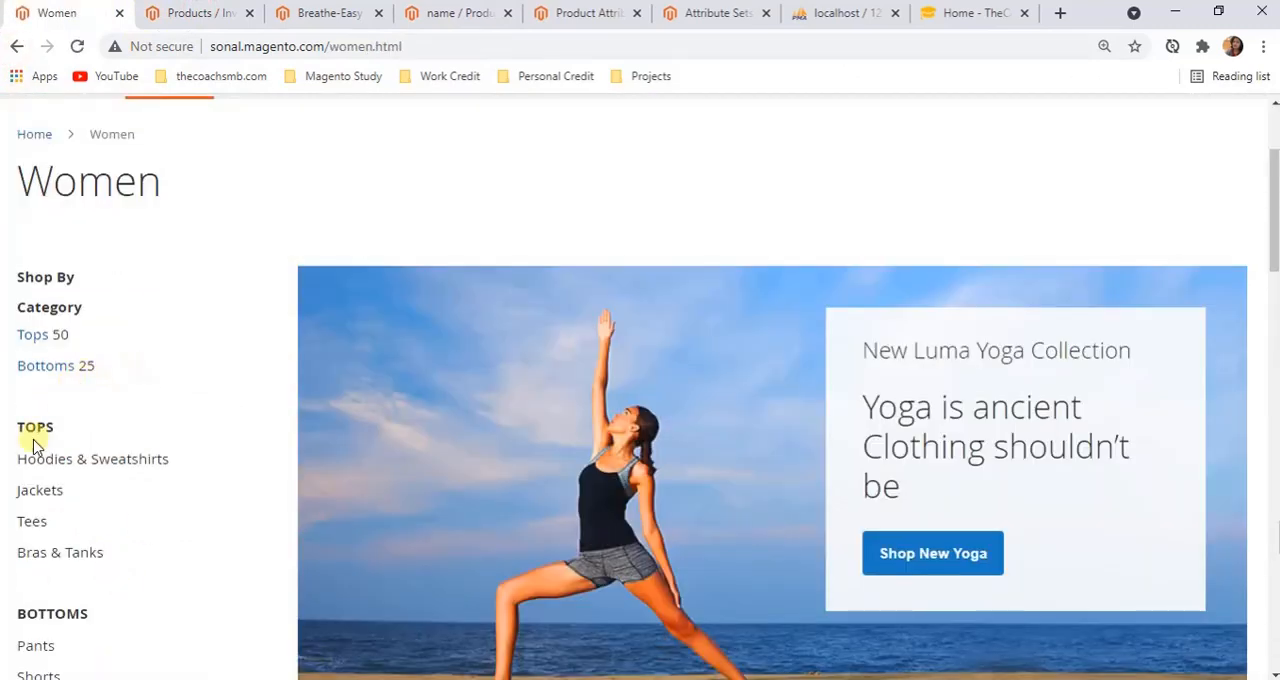
# Examine the Shop By category filters and the other sidebar blocks on the Women category page
pyautogui.scroll(-2, 45, 545)
pyautogui.scroll(-2, 55, 517)
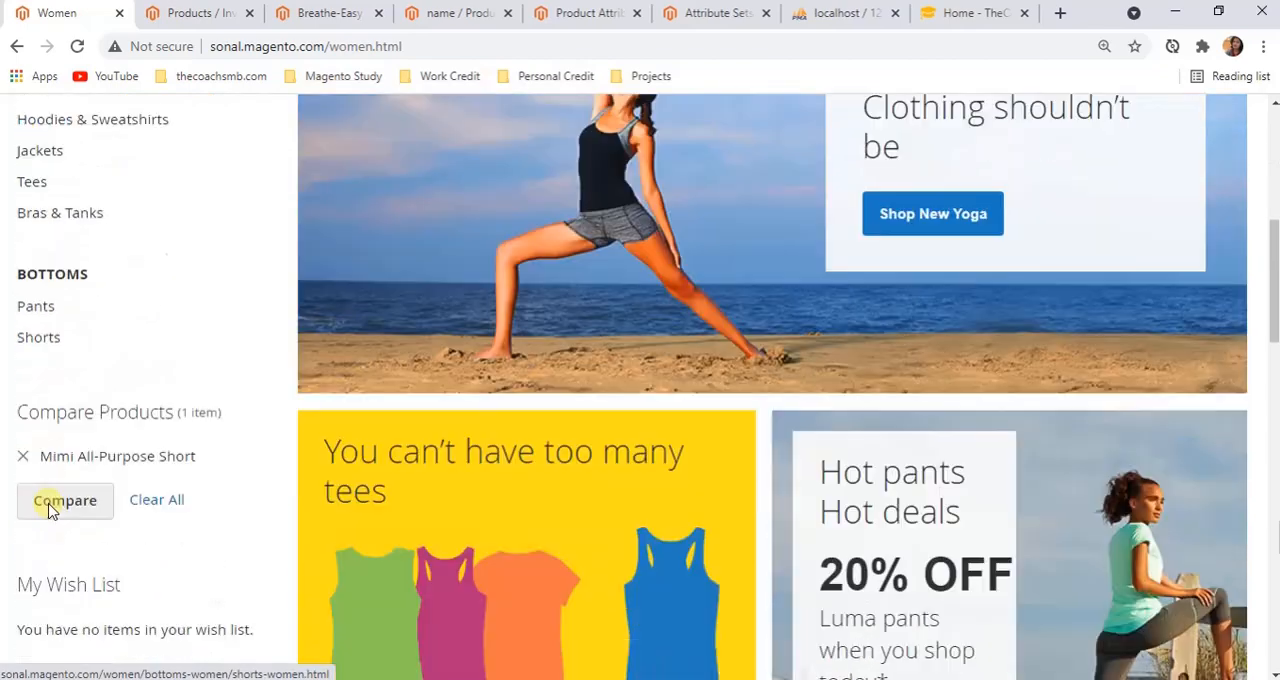
pyautogui.scroll(5, 123, 452)
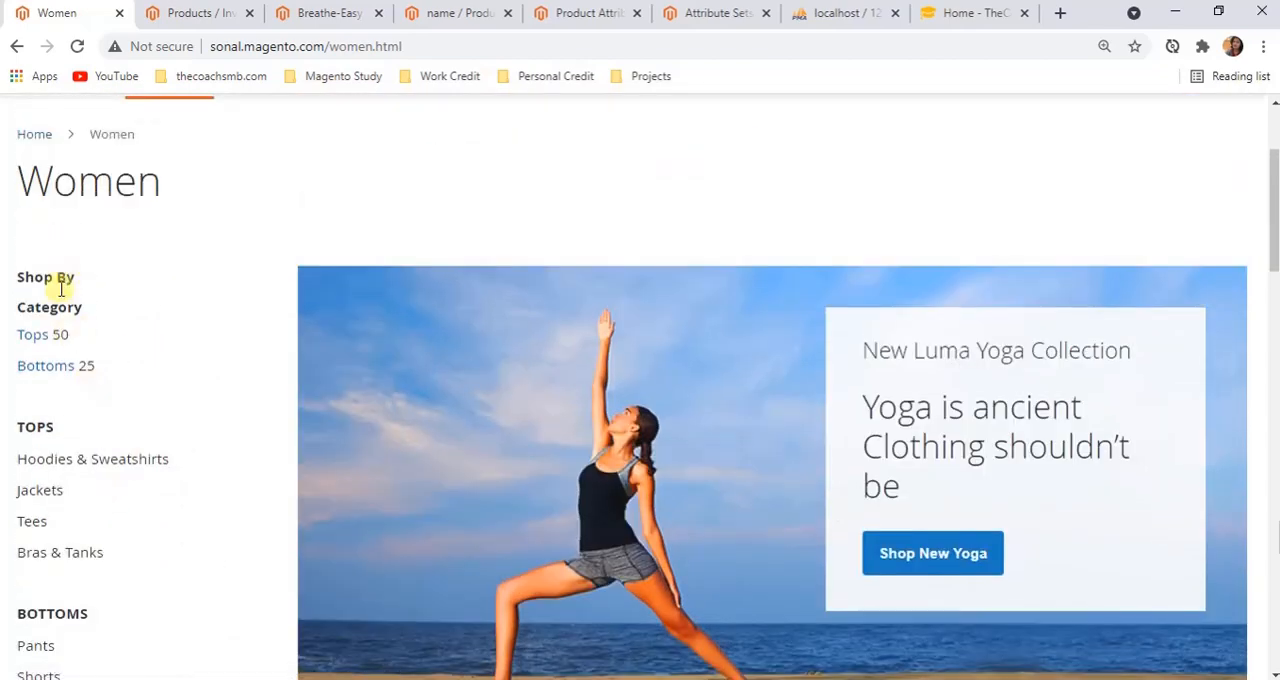
pyautogui.scroll(-2, 140, 478)
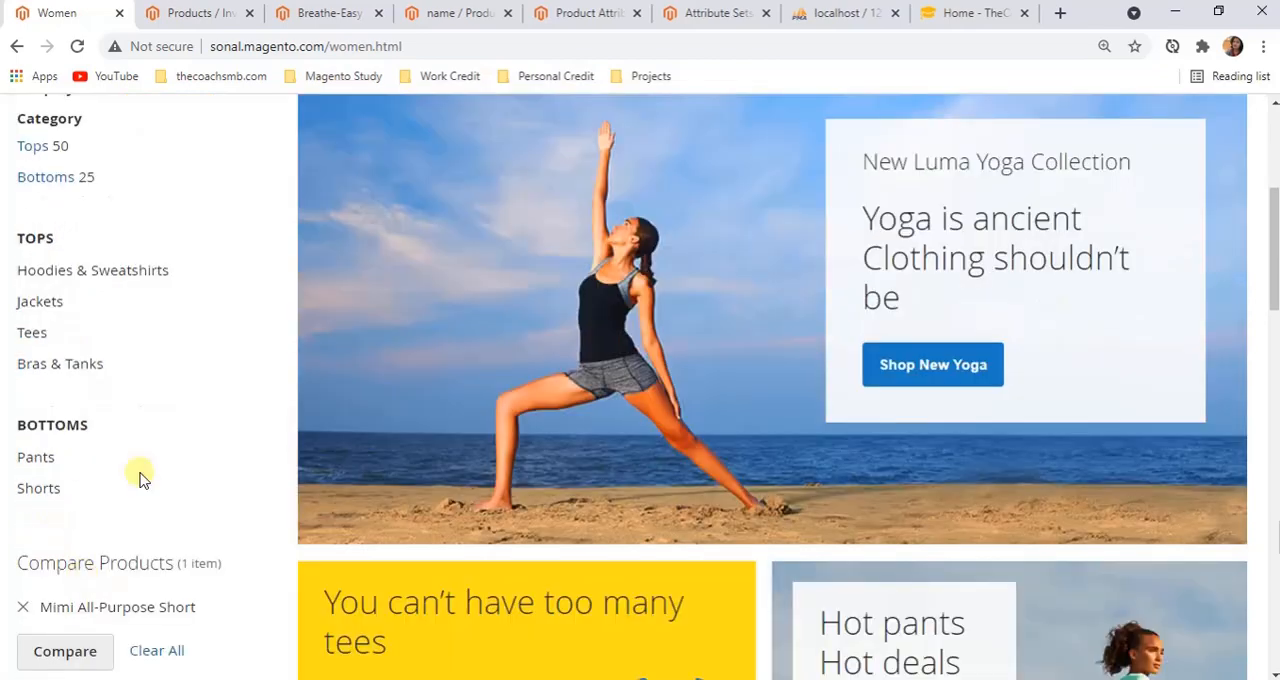
pyautogui.scroll(4, 76, 500)
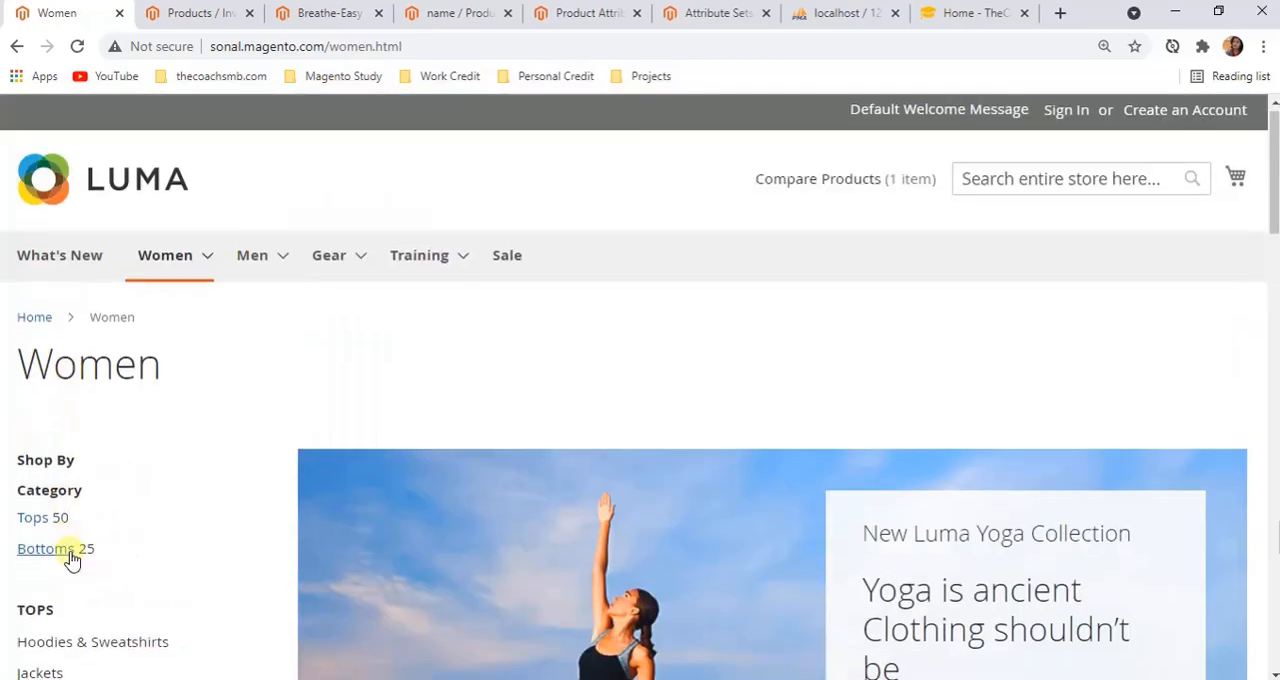
pyautogui.scroll(-1, 80, 590)
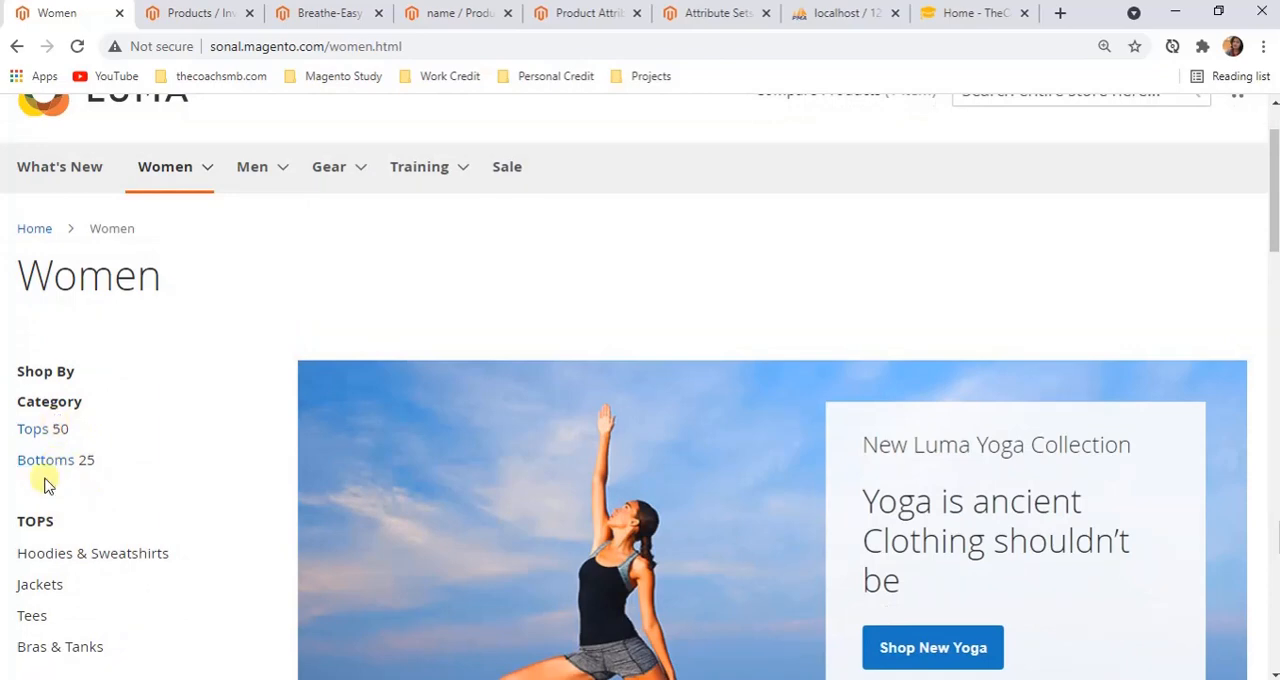
# Review the name attribute's Use in Layered Navigation, Use in Search Results Layered Navigation and Position properties
pyautogui.click(459, 14)
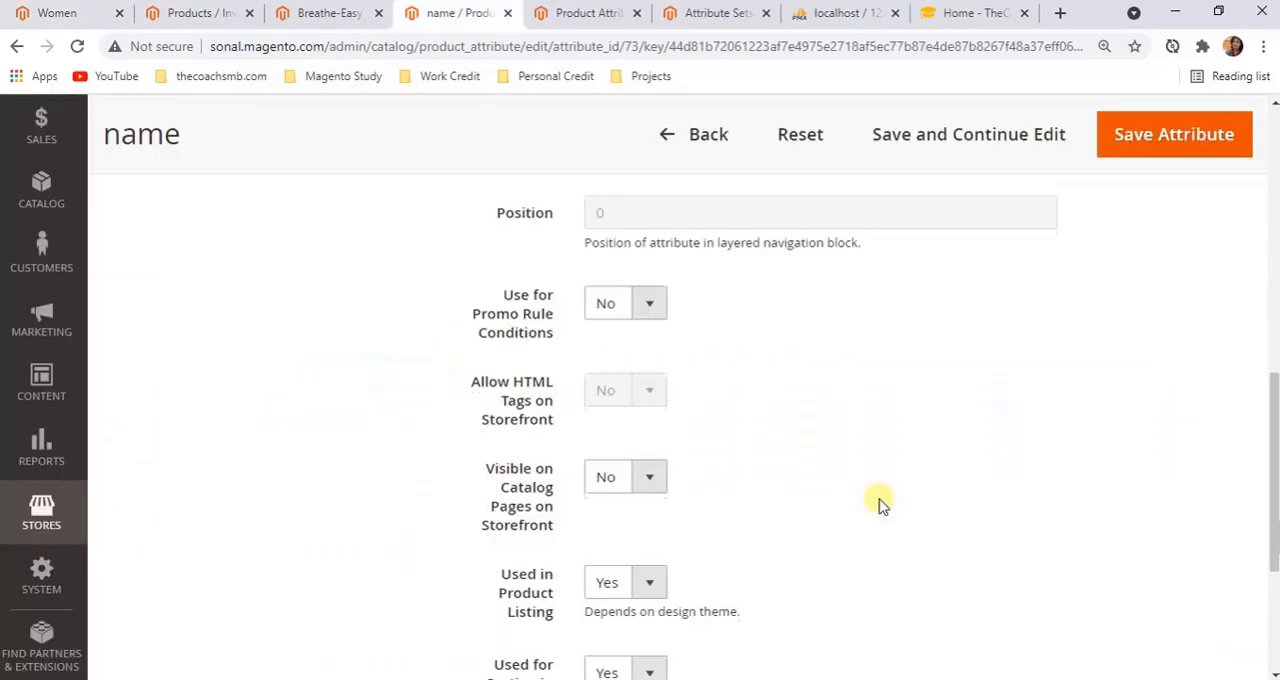
pyautogui.scroll(2, 878, 505)
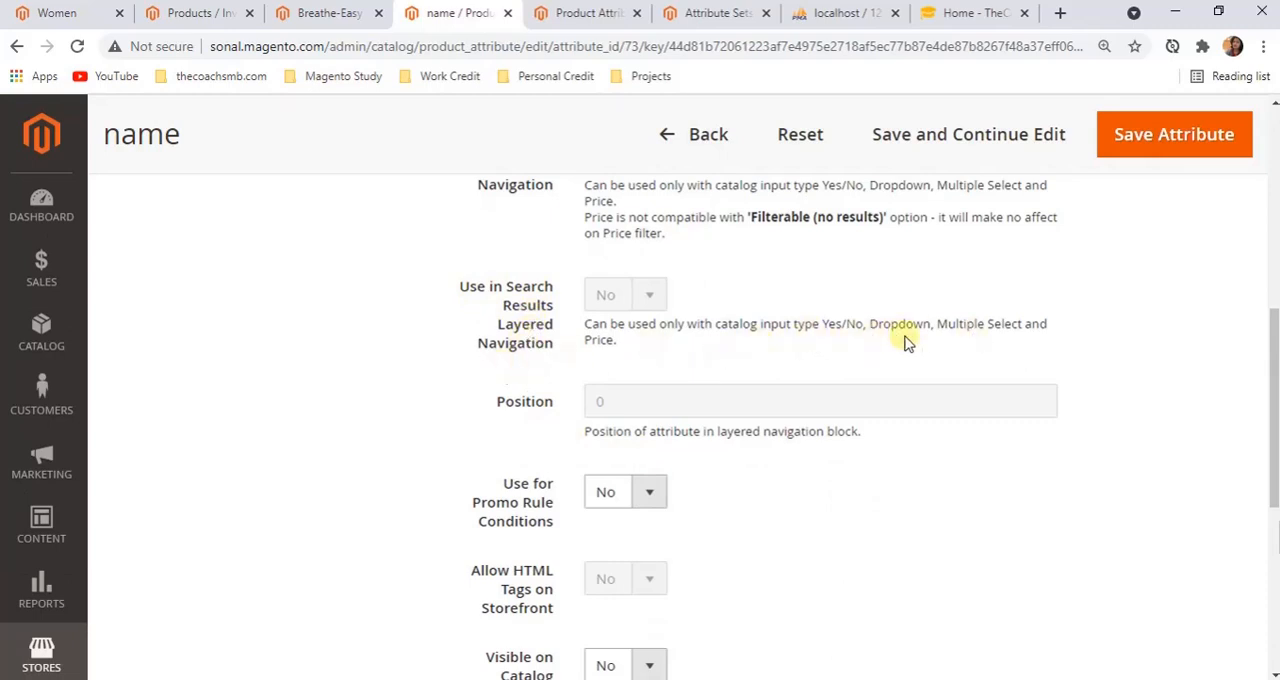
pyautogui.scroll(2, 650, 380)
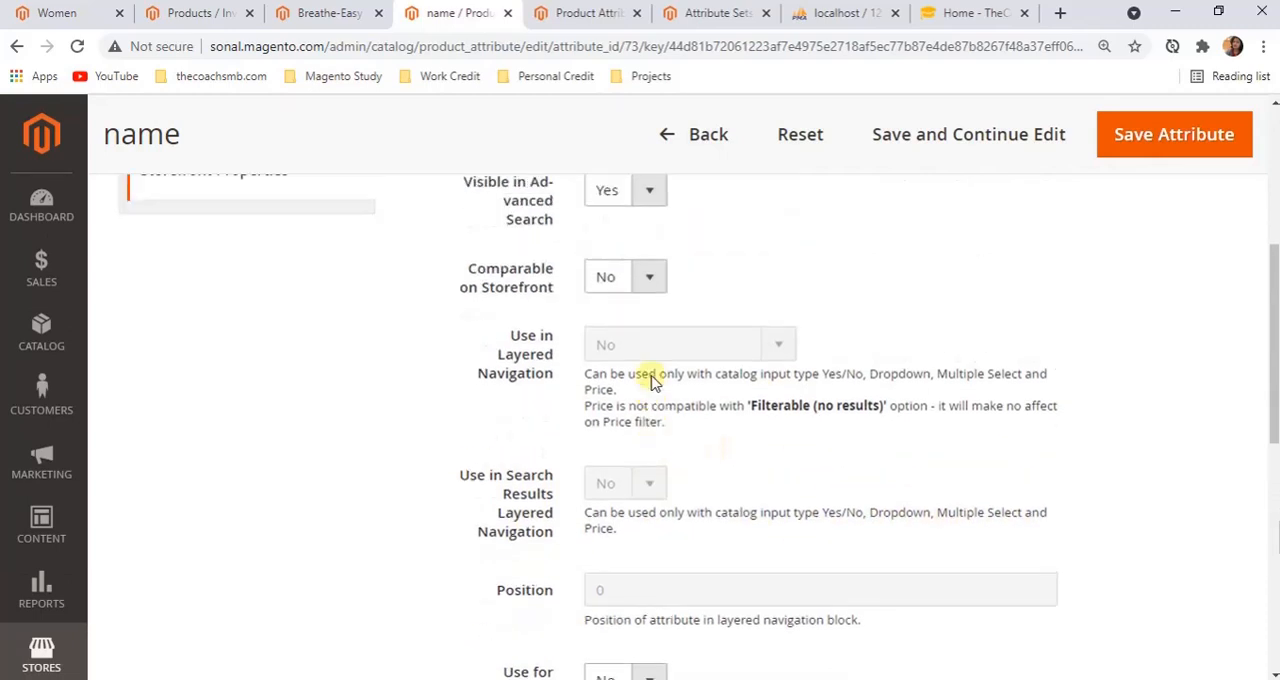
pyautogui.scroll(-1, 611, 349)
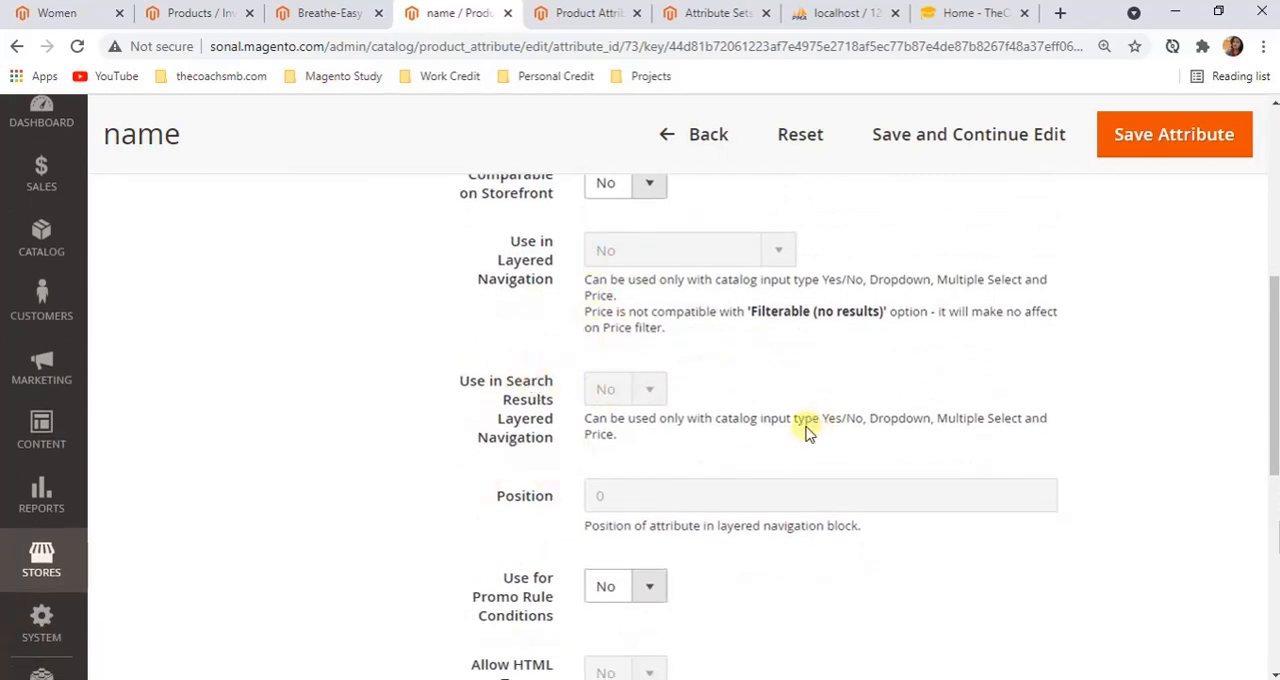
pyautogui.scroll(-2, 808, 430)
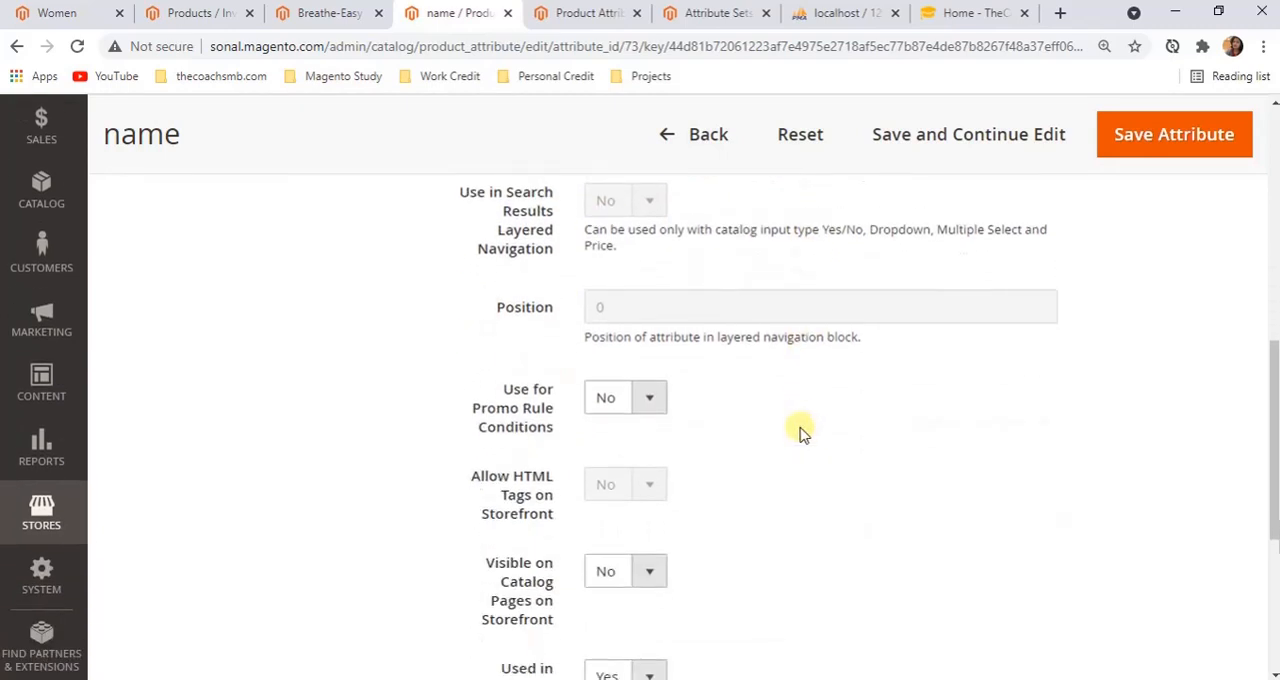
# Relate the Position property to the layered navigation block on the Women category page
pyautogui.click(90, 22)
pyautogui.scroll(-1, 58, 540)
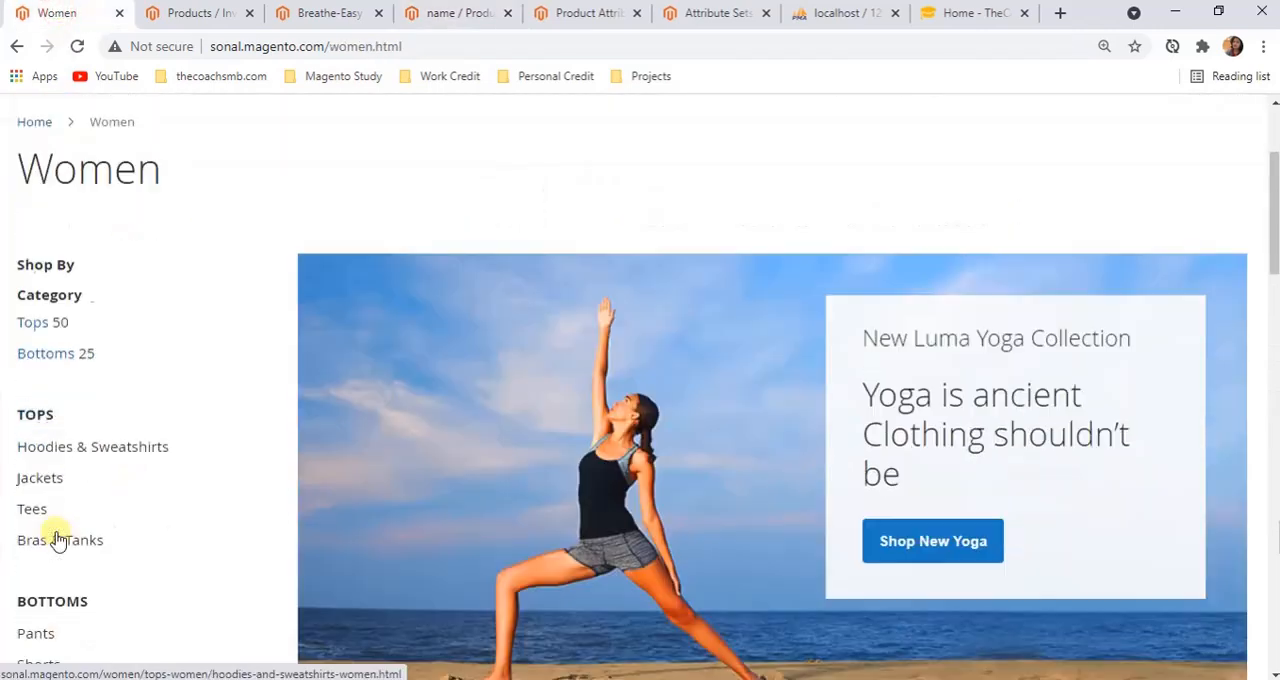
pyautogui.scroll(-1, 52, 480)
# Relate Allow HTML Tags on Storefront to the Breathe-Easy Tank's Short Description by switching that field to its plain-text view
pyautogui.click(440, 14)
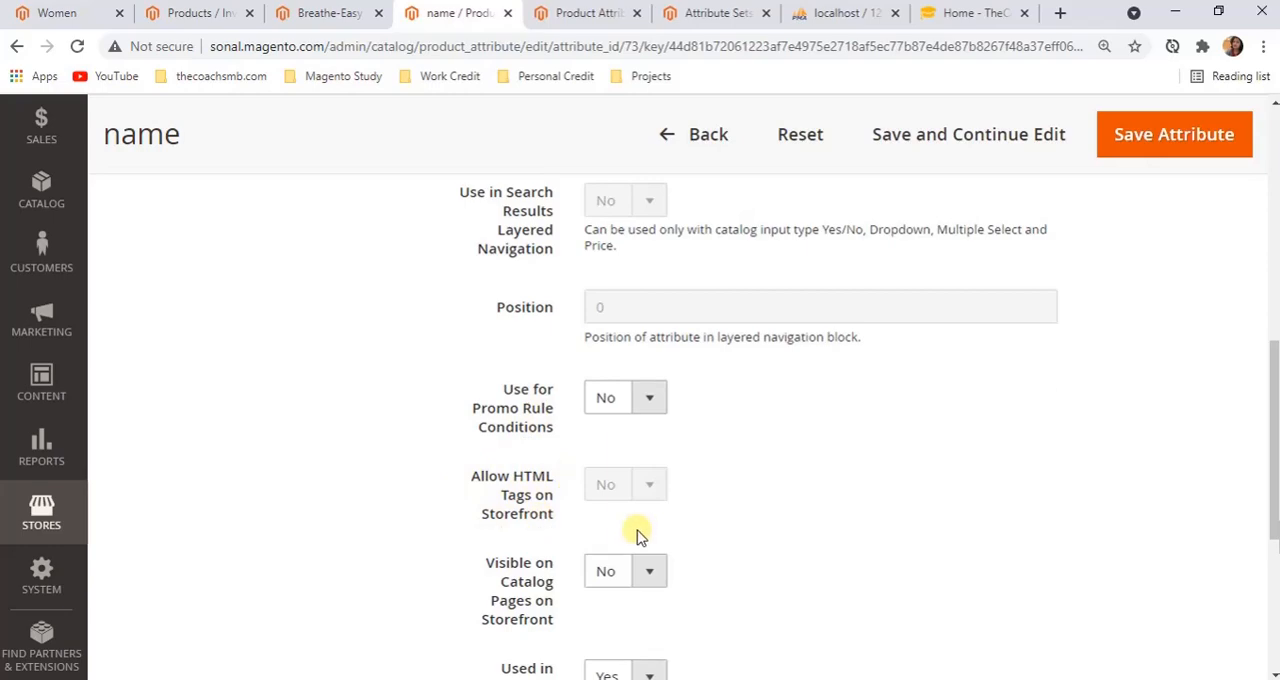
pyautogui.click(346, 13)
pyautogui.scroll(-20, 580, 506)
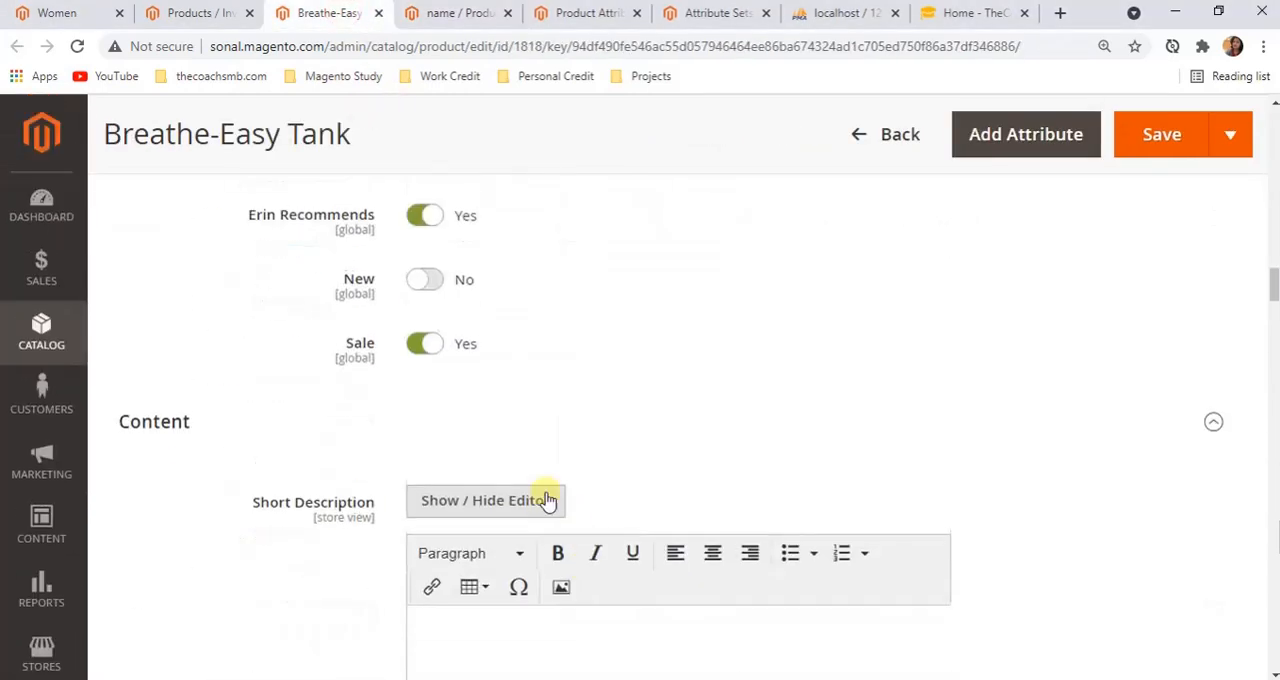
pyautogui.scroll(-3, 522, 450)
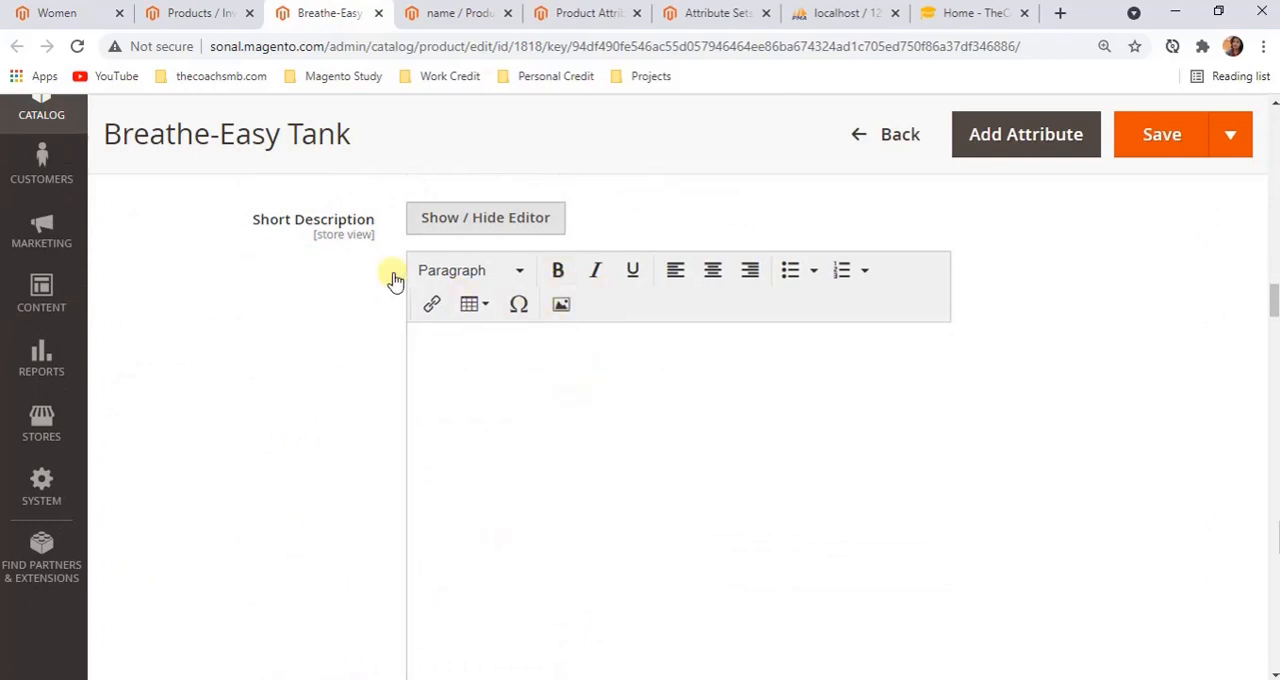
pyautogui.click(485, 221)
pyautogui.click(507, 319)
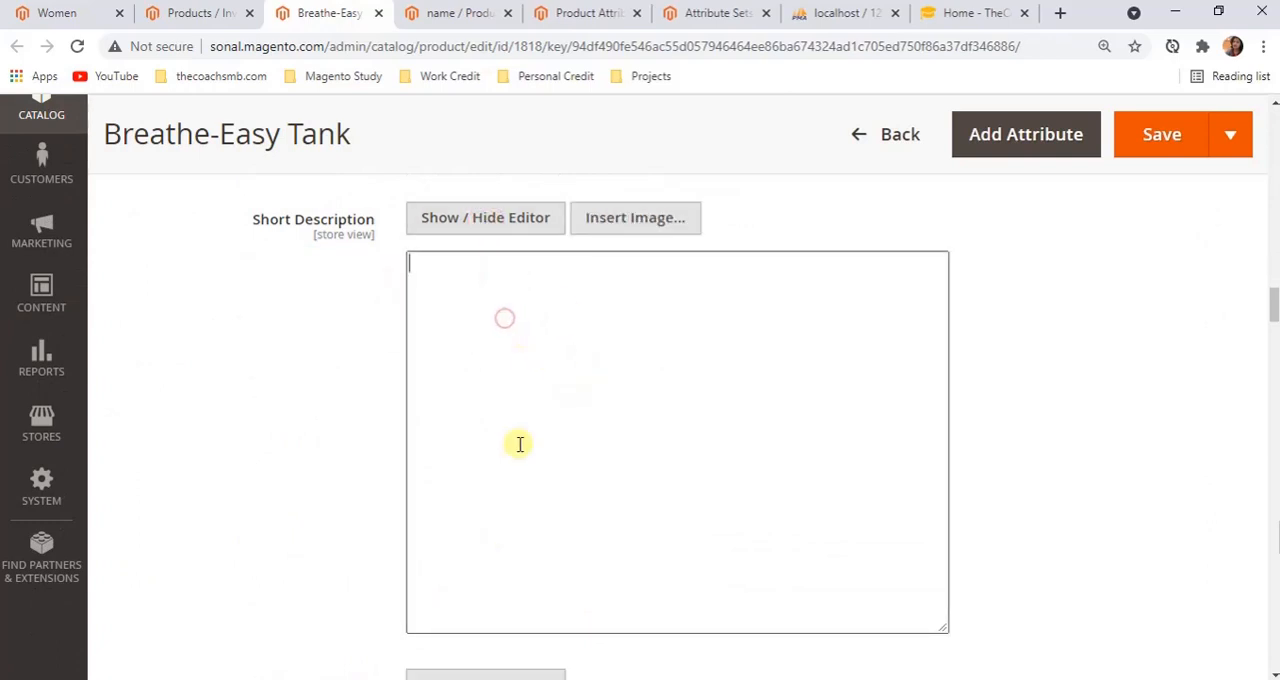
# Relate the name attribute's catalog page visibility and Used in Product Listing properties to the products listed on the Women page
pyautogui.click(483, 12)
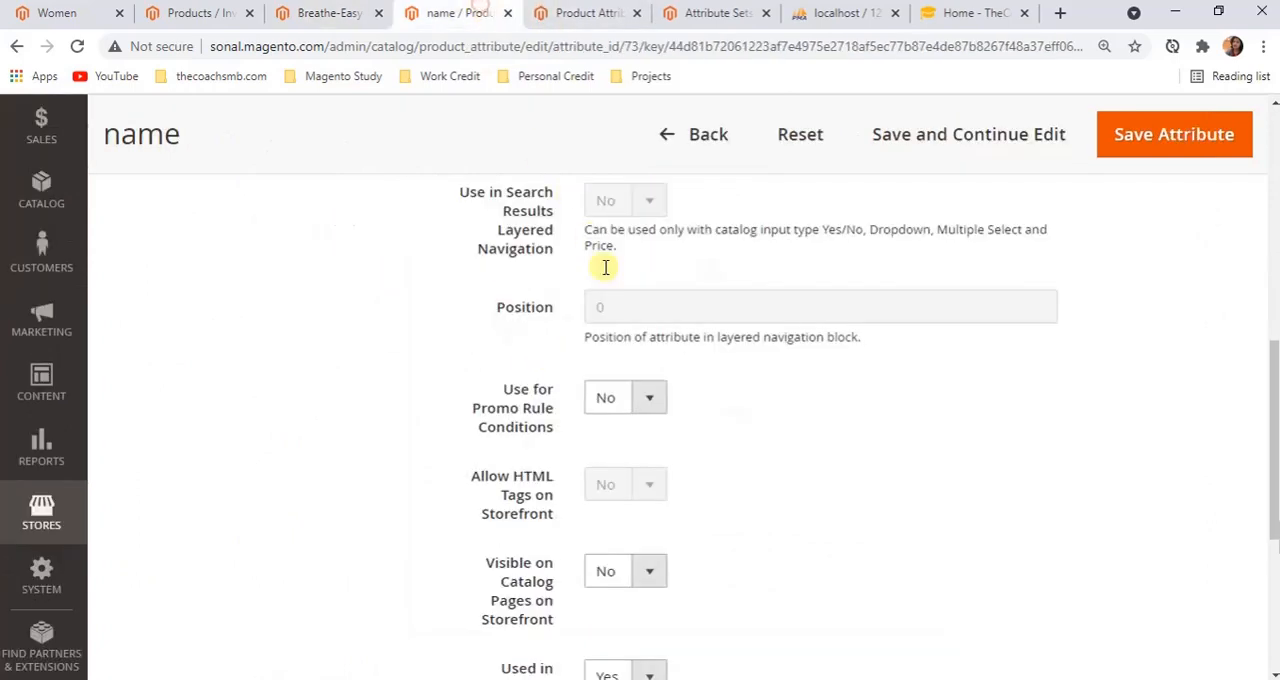
pyautogui.scroll(-3, 704, 441)
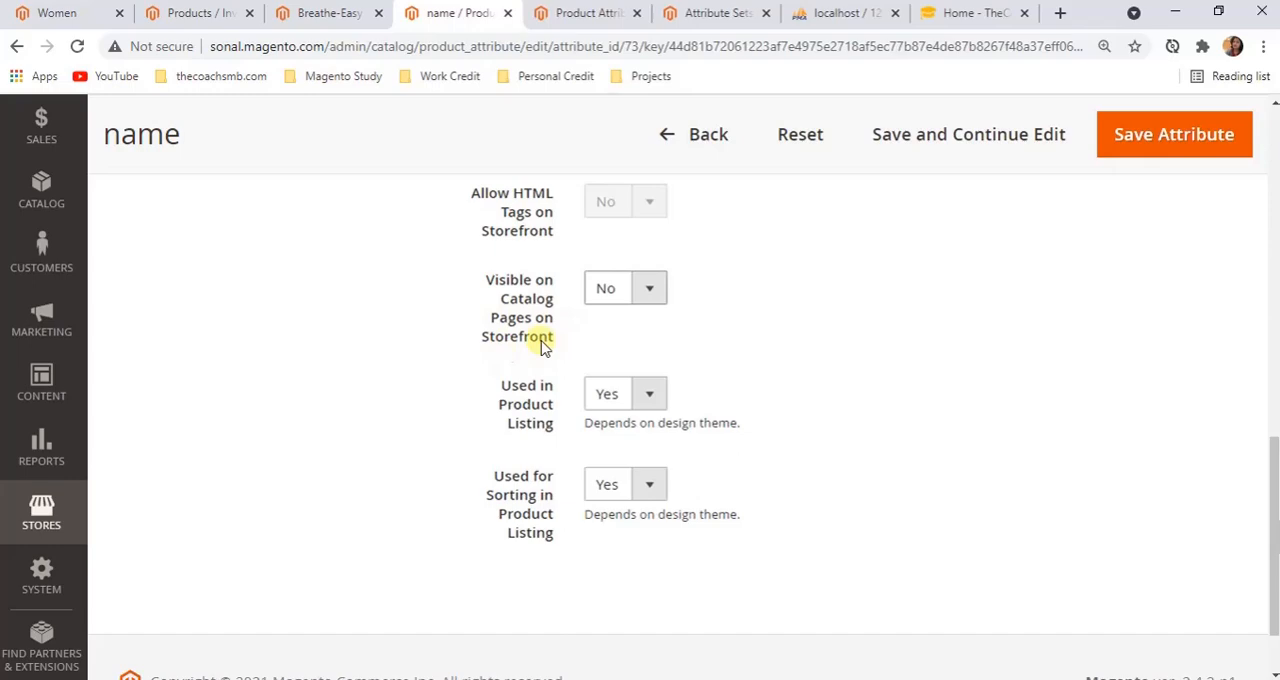
pyautogui.click(55, 12)
pyautogui.scroll(-15, 695, 367)
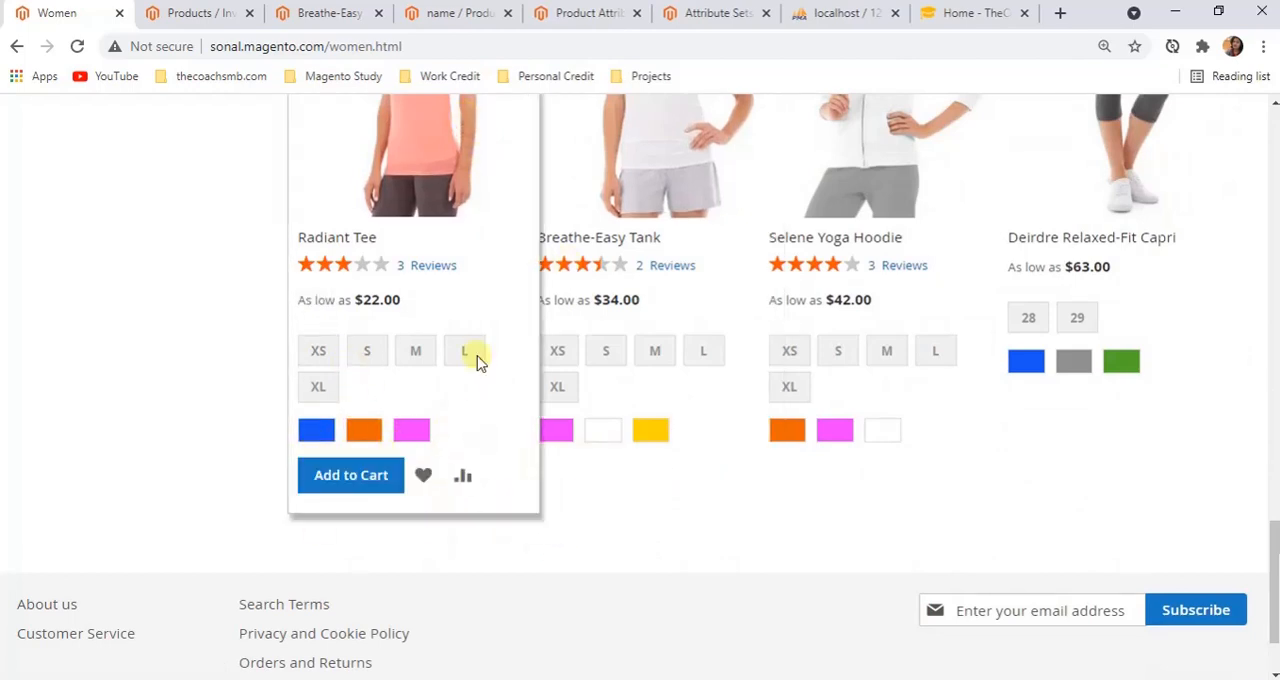
pyautogui.click(463, 18)
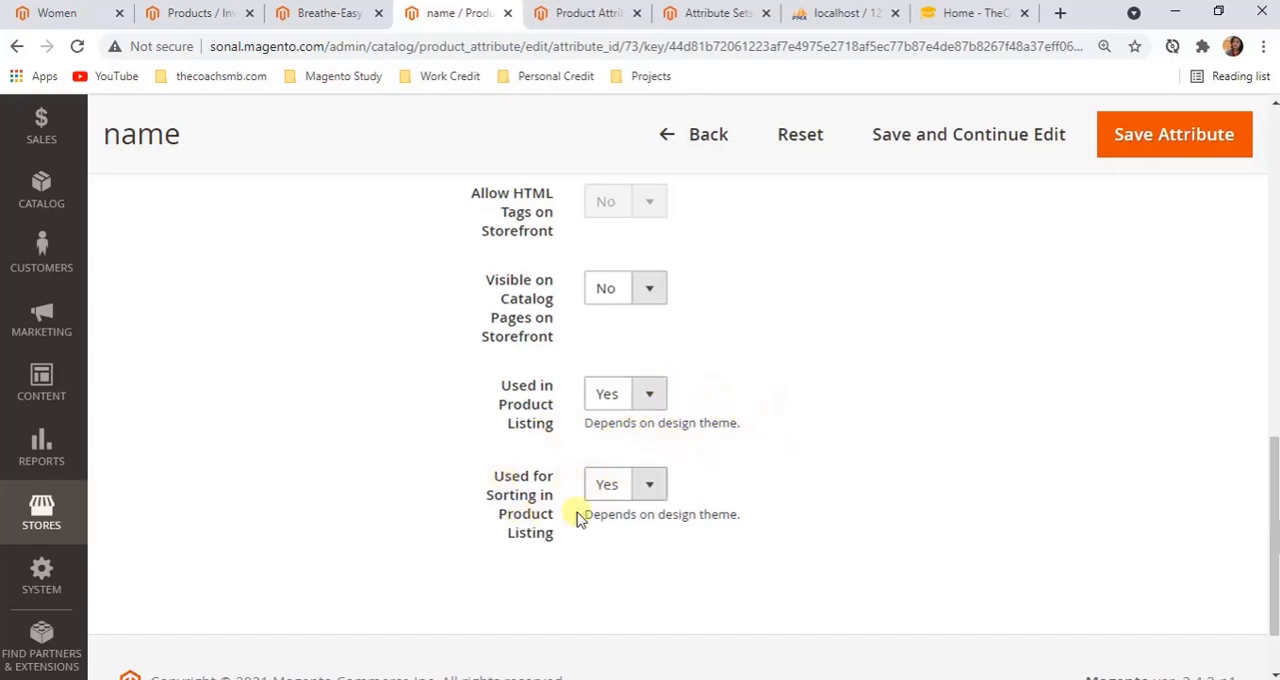
# Look for product sorting on the Women page, open the Men category and recheck the Used for Sorting in Product Listing property
pyautogui.click(62, 6)
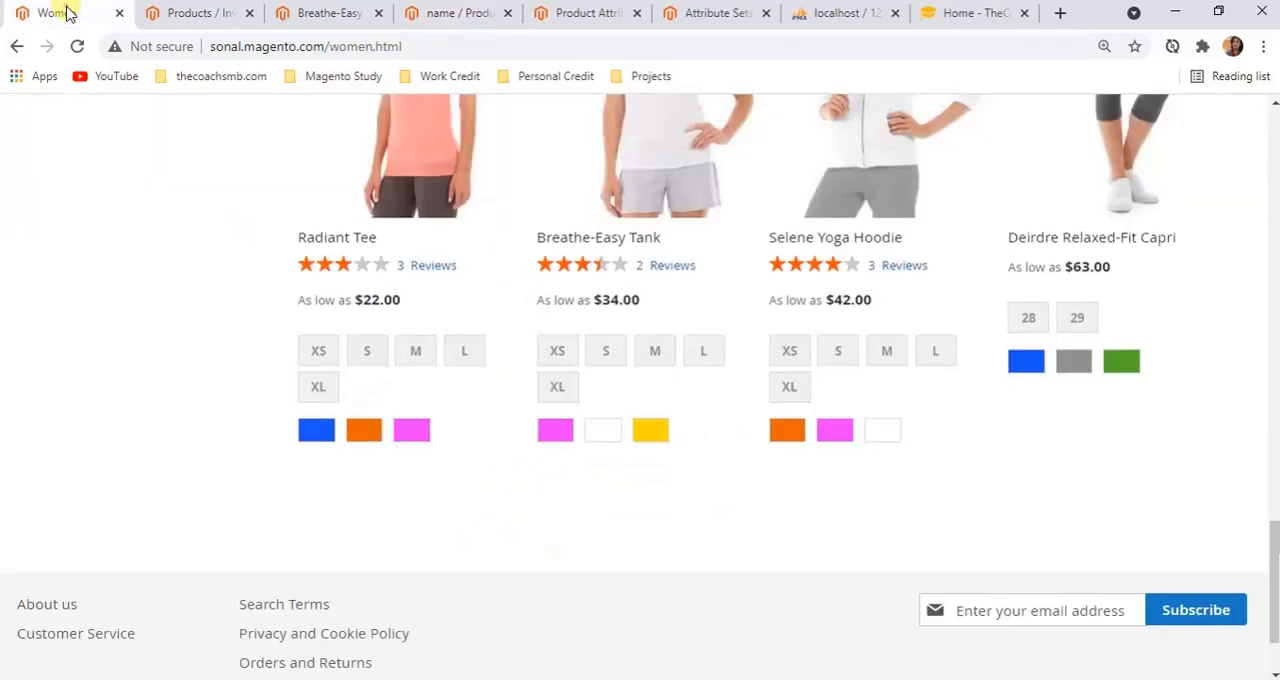
pyautogui.scroll(5, 1166, 403)
pyautogui.scroll(-5, 1177, 455)
pyautogui.scroll(10, 1177, 455)
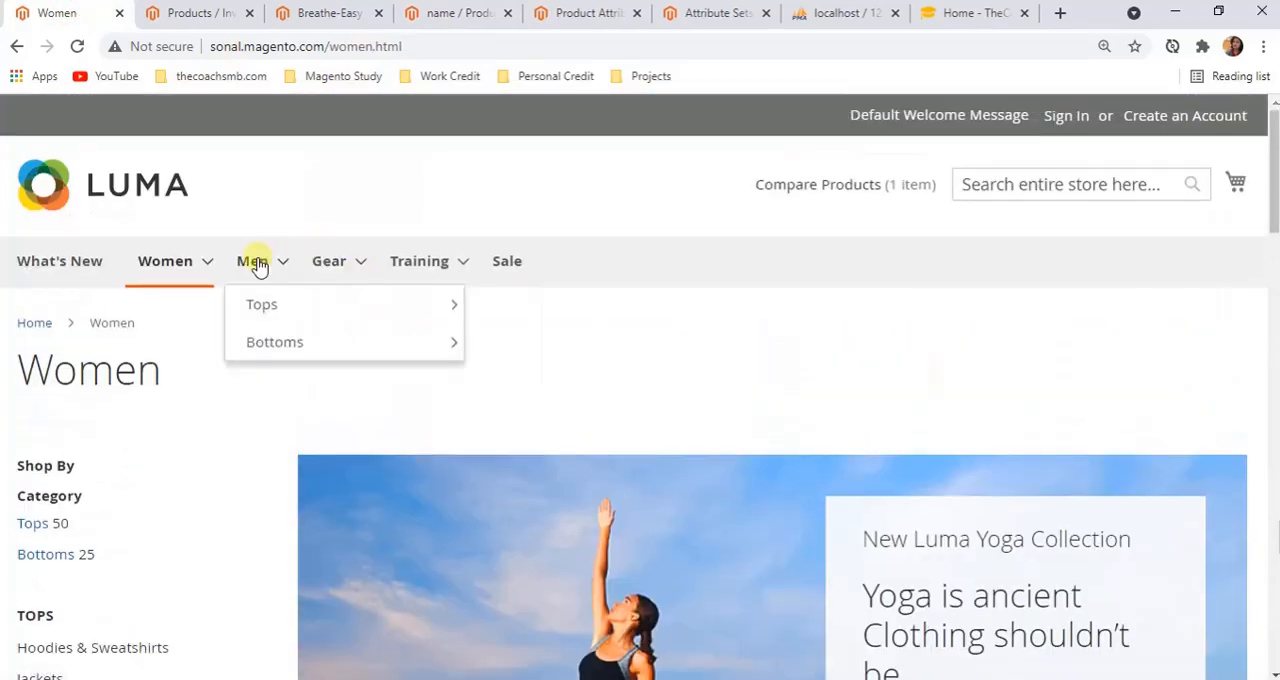
pyautogui.click(255, 263)
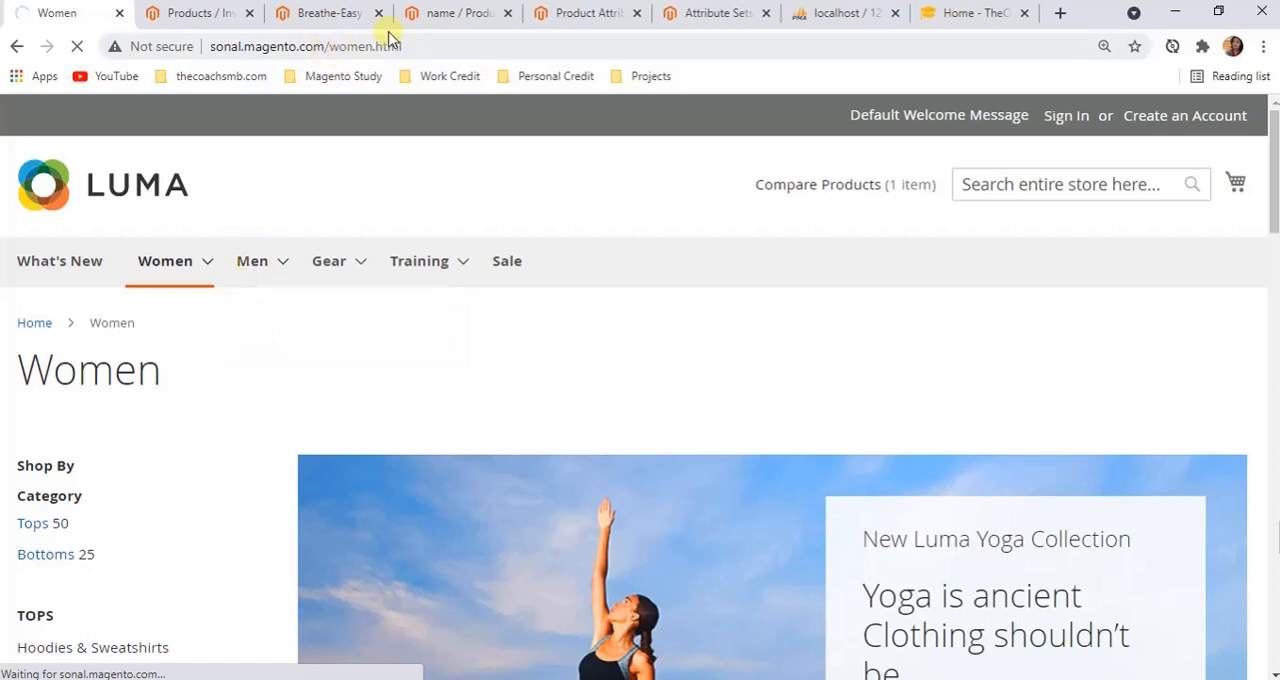
pyautogui.click(435, 13)
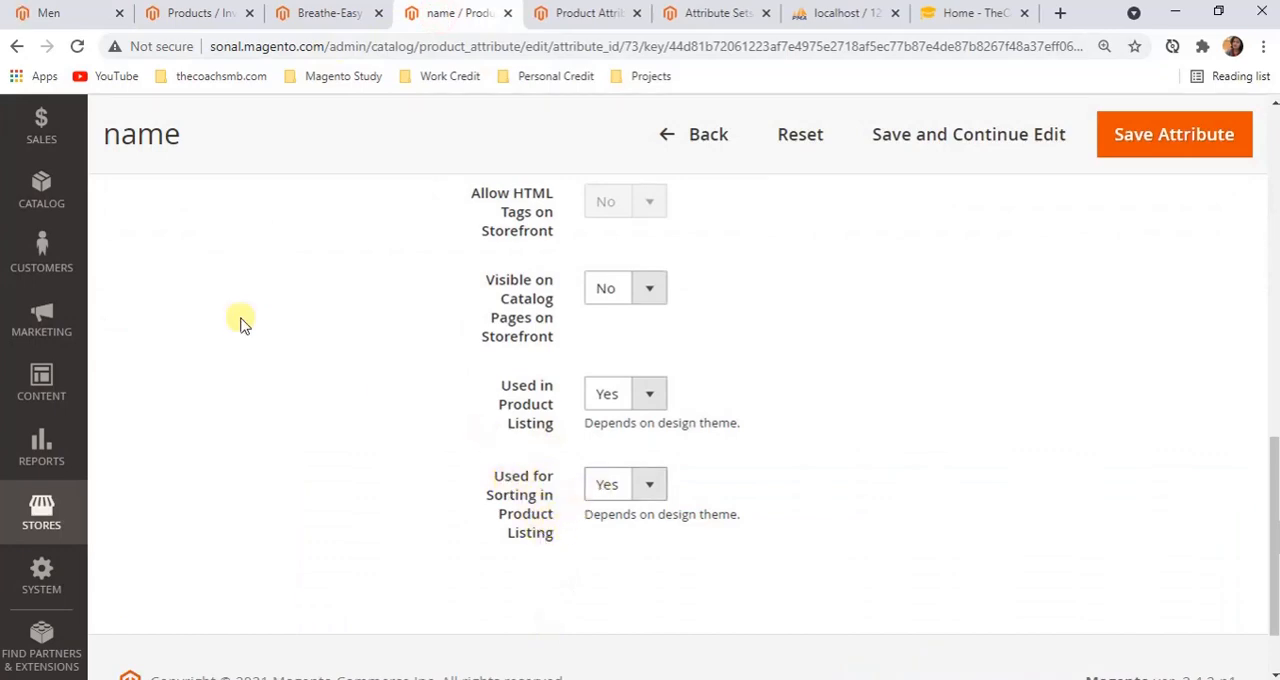
# Examine the product listing in the Hot Sellers section of the storefront home page
pyautogui.click(50, 7)
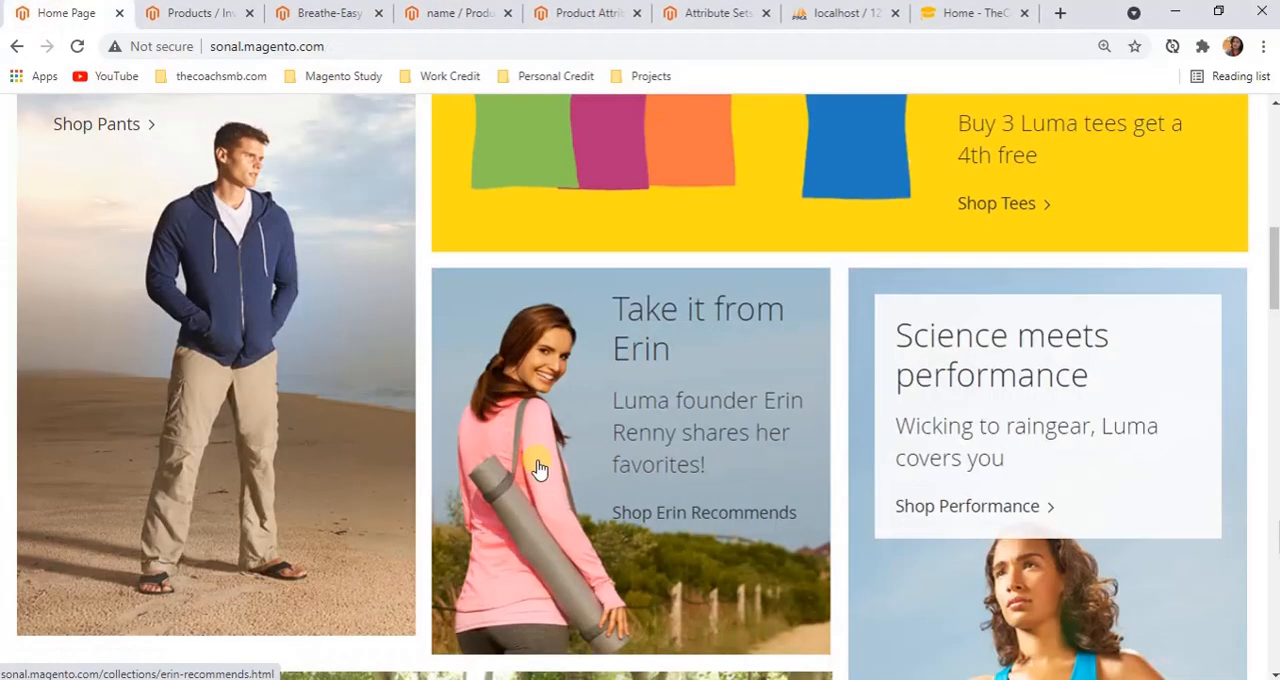
pyautogui.scroll(8, 538, 470)
pyautogui.scroll(-15, 538, 470)
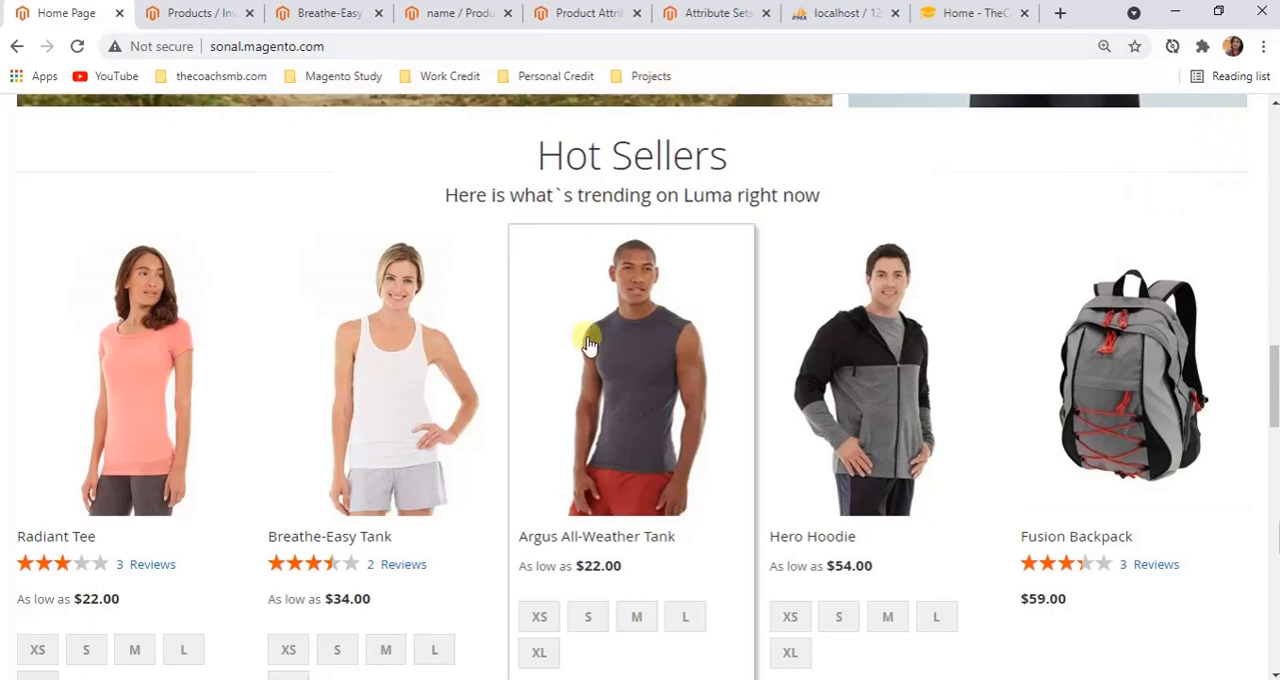
pyautogui.scroll(-4, 888, 503)
pyautogui.scroll(2, 963, 480)
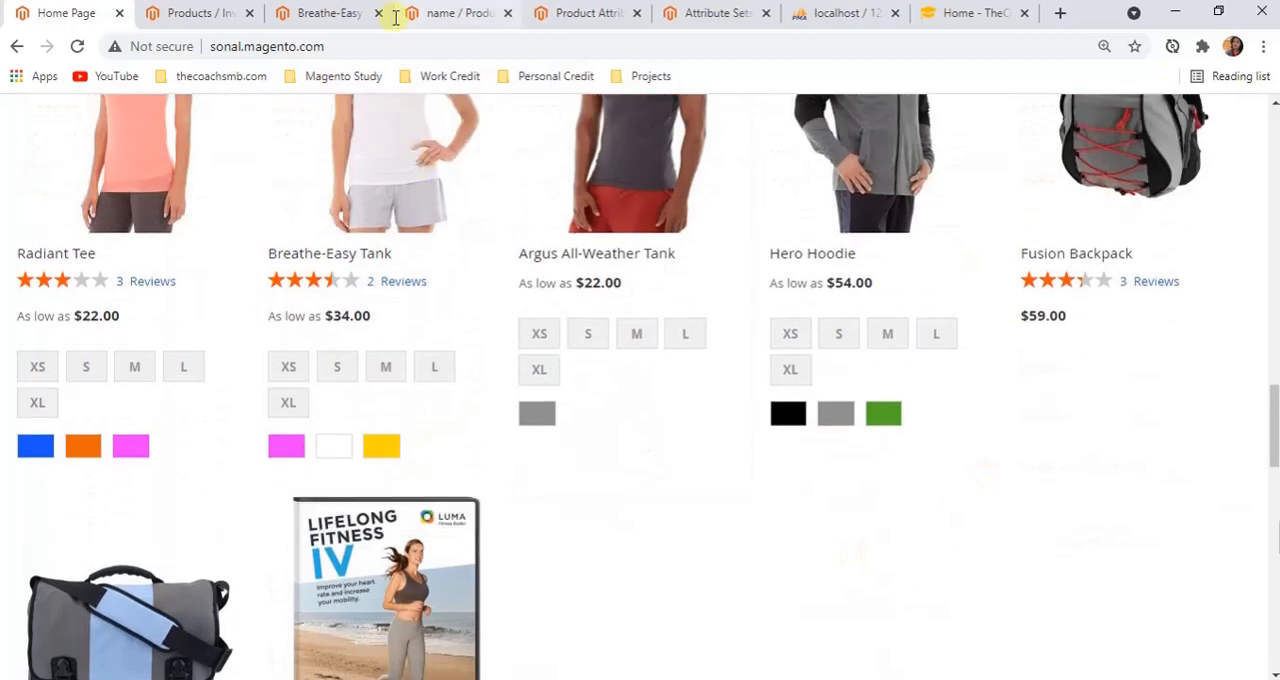
# Leave the name attribute without saving and return to the Product Attributes grid
pyautogui.click(440, 13)
pyautogui.scroll(-1, 766, 620)
pyautogui.scroll(10, 766, 620)
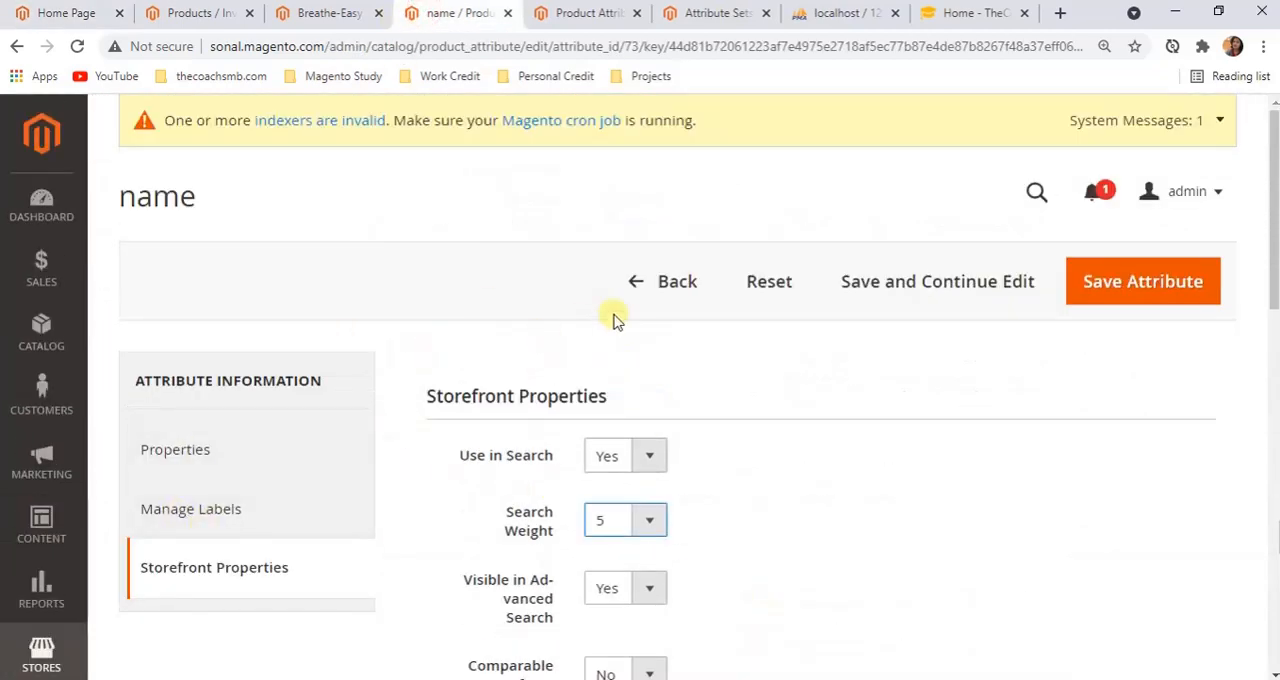
pyautogui.click(673, 287)
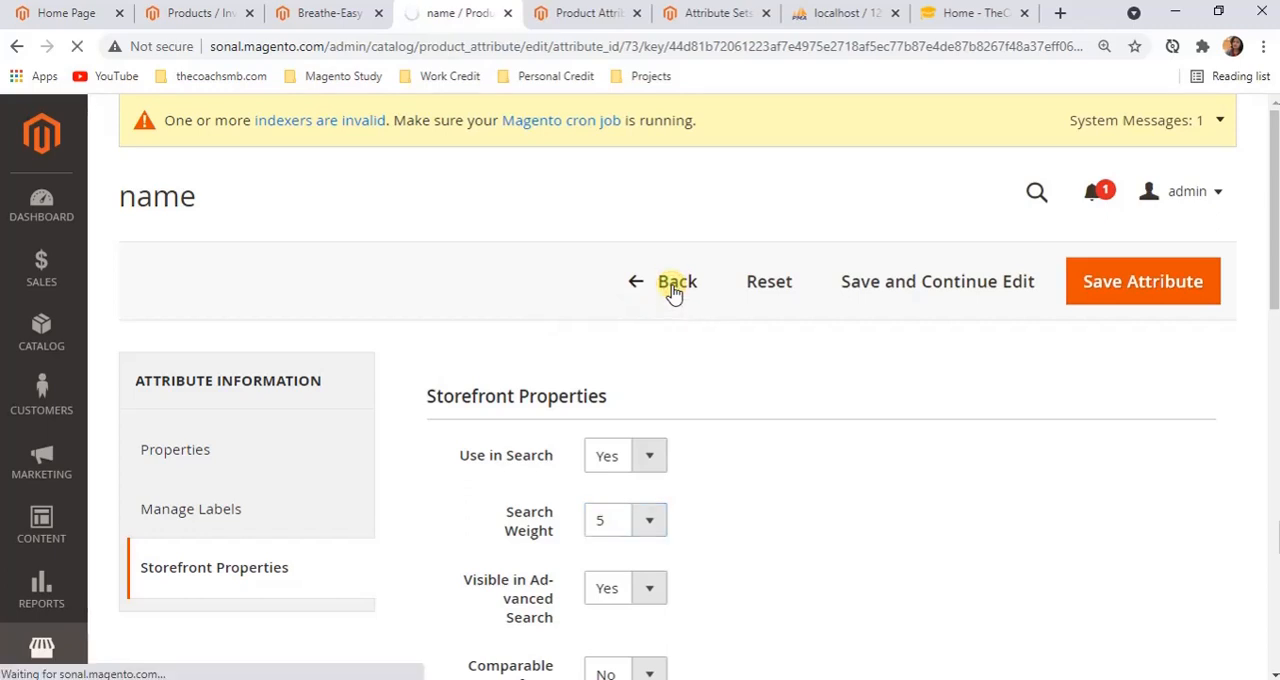
pyautogui.scroll(-2, 673, 293)
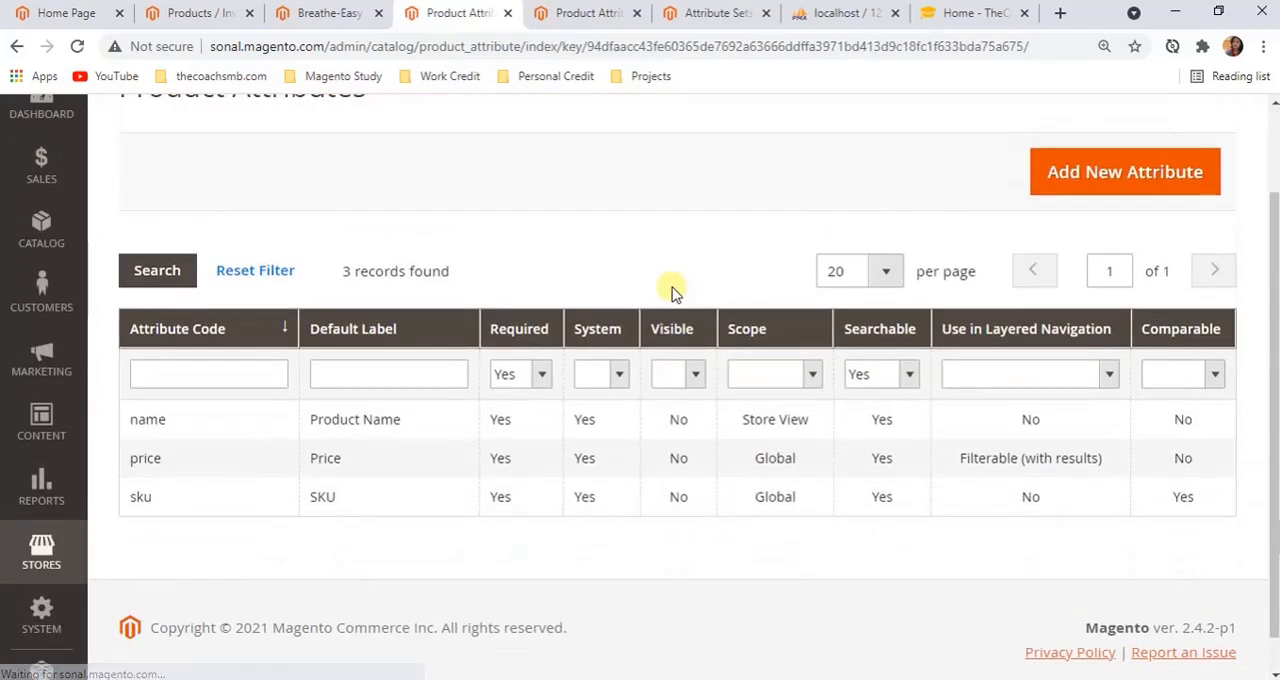